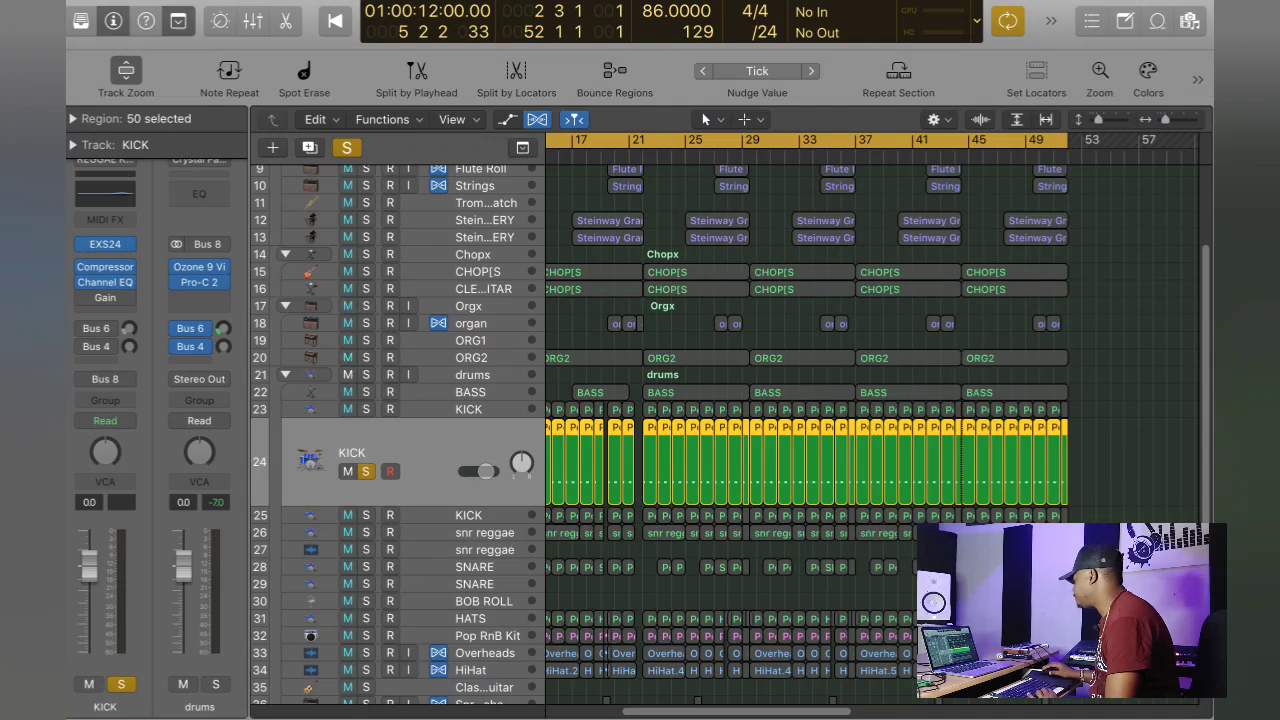
Step: Turn off solo on the enlarged KICK track and place the playhead at the end of the arrangement, bar 52
left_click(365, 471)
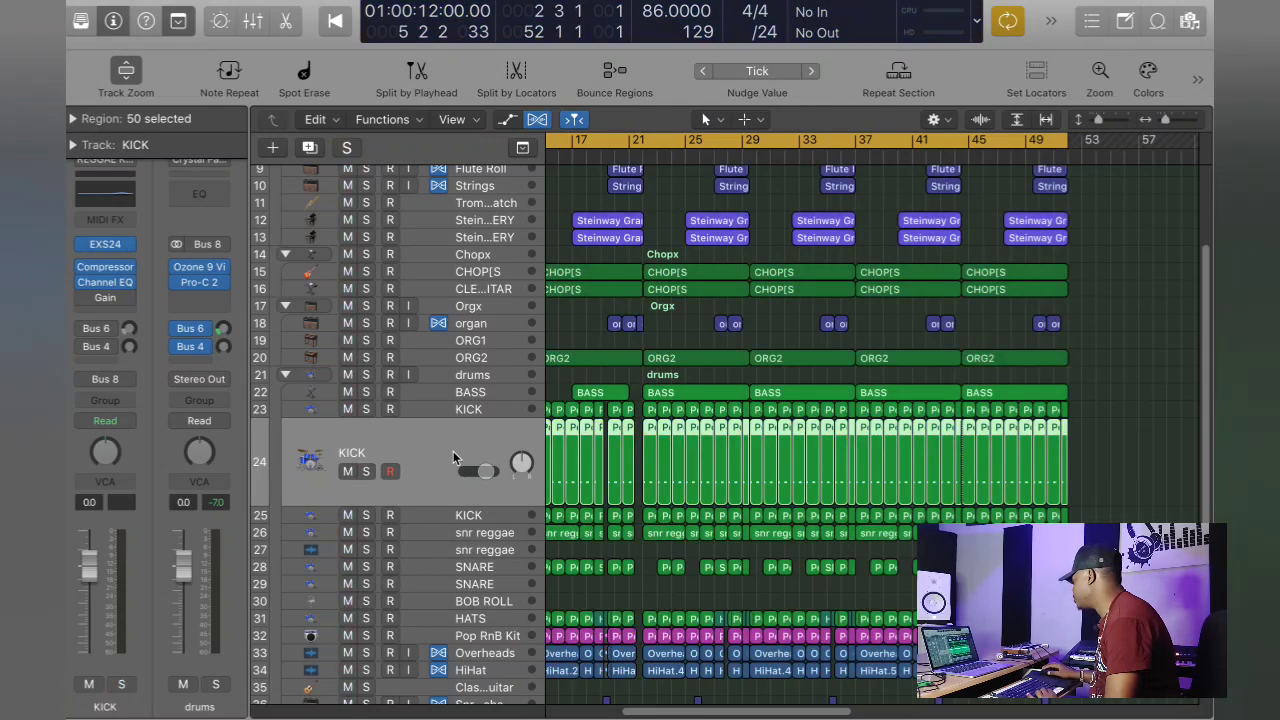
left_click(1068, 157)
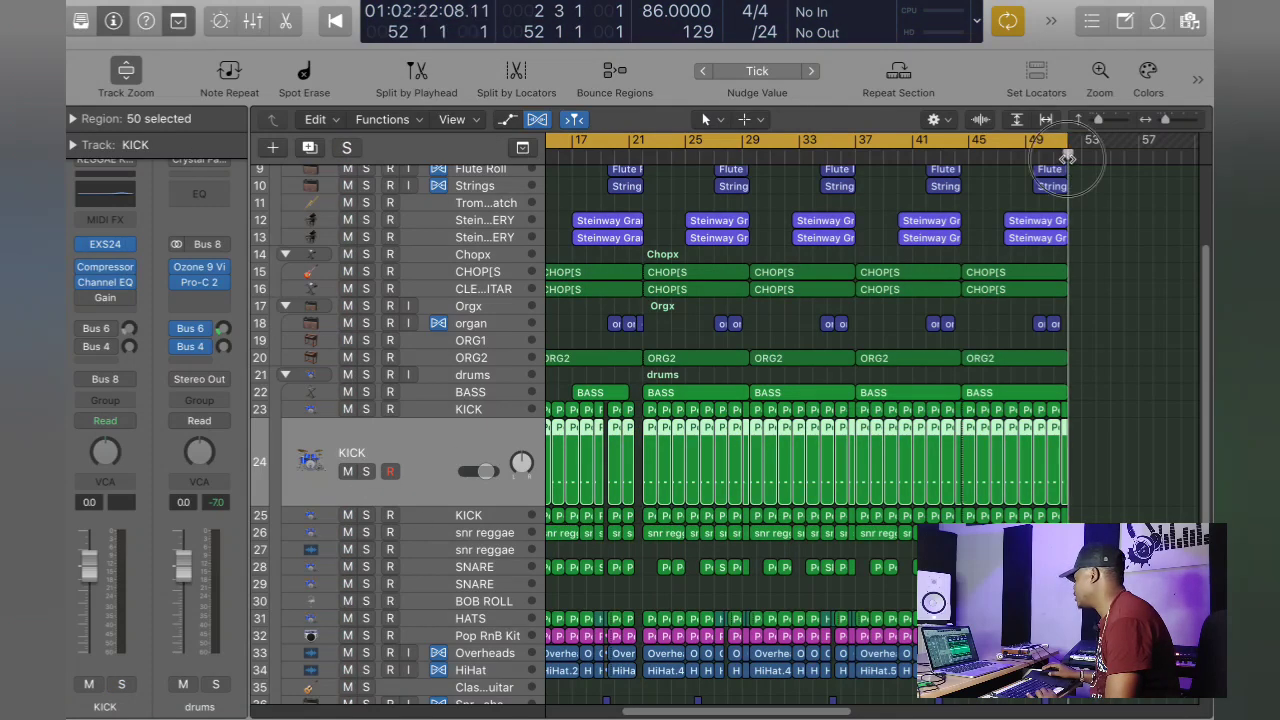
left_click_drag(697, 713, 537, 712)
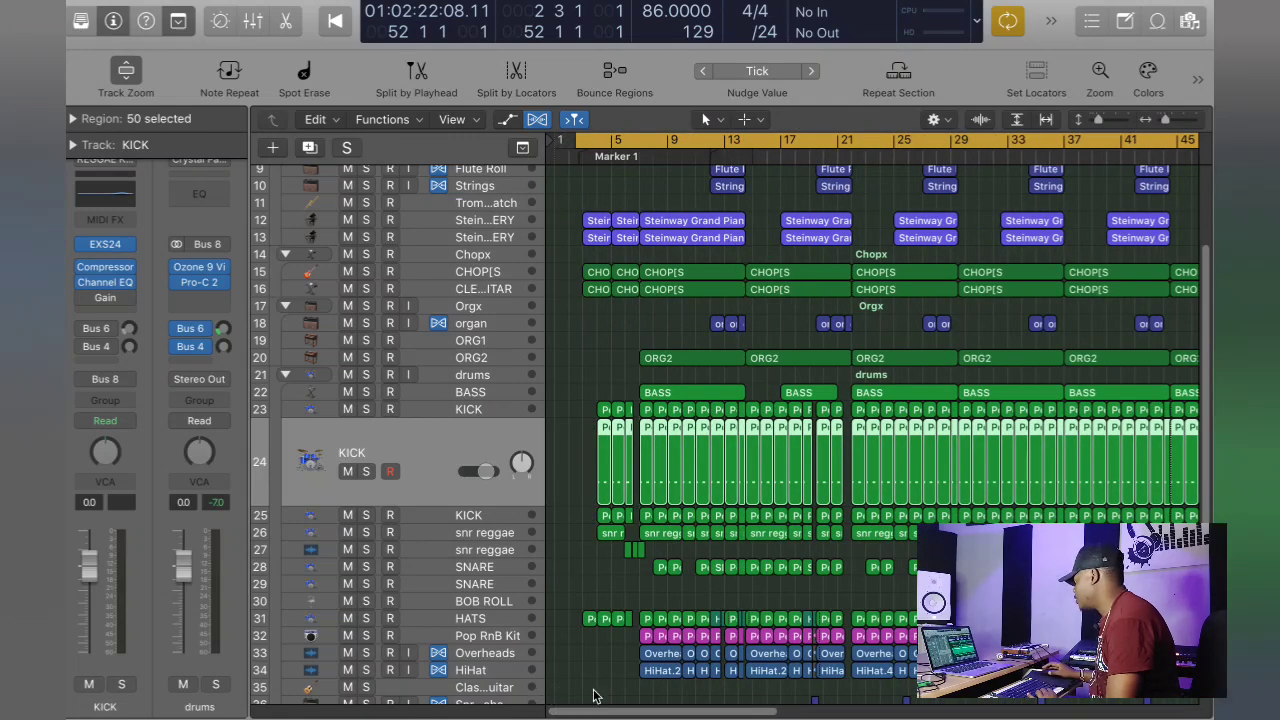
Step: Solo the "edit_vocals" track in the WAJANE VOCX stack and play it from bar 7 with cycle mode off
scroll(570, 450, "up", 5)
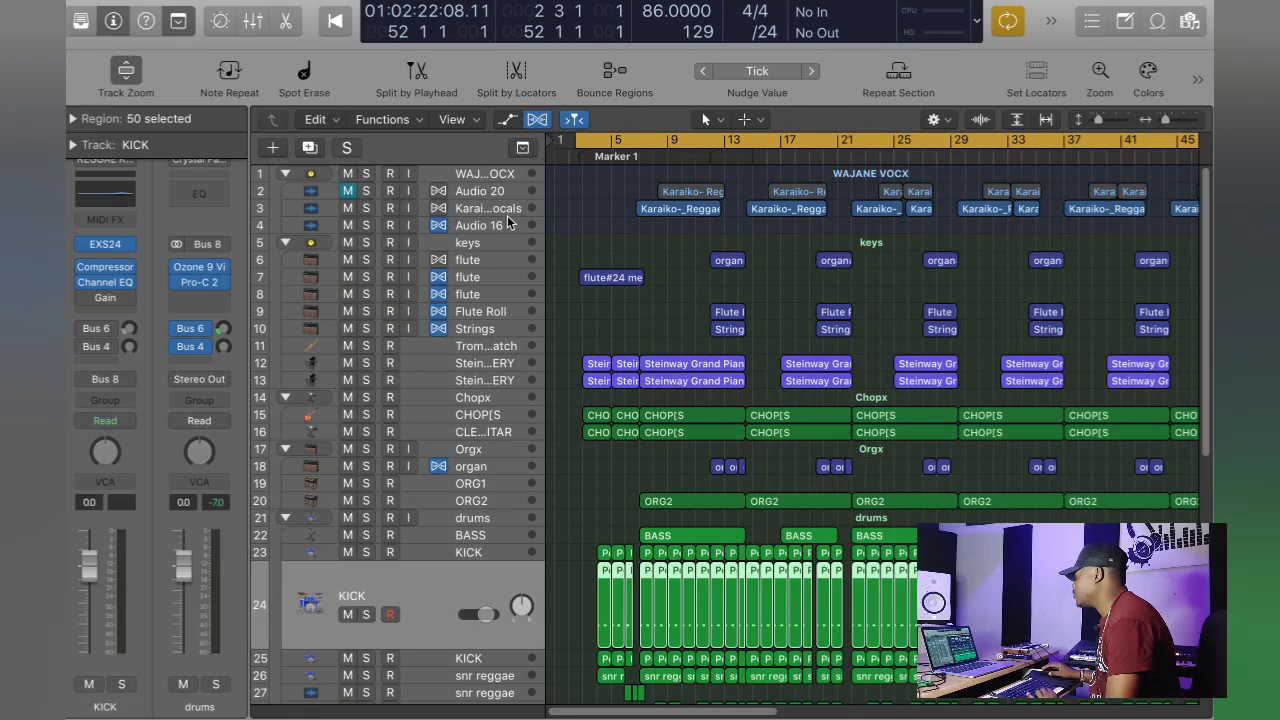
left_click(505, 209)
left_click(365, 241)
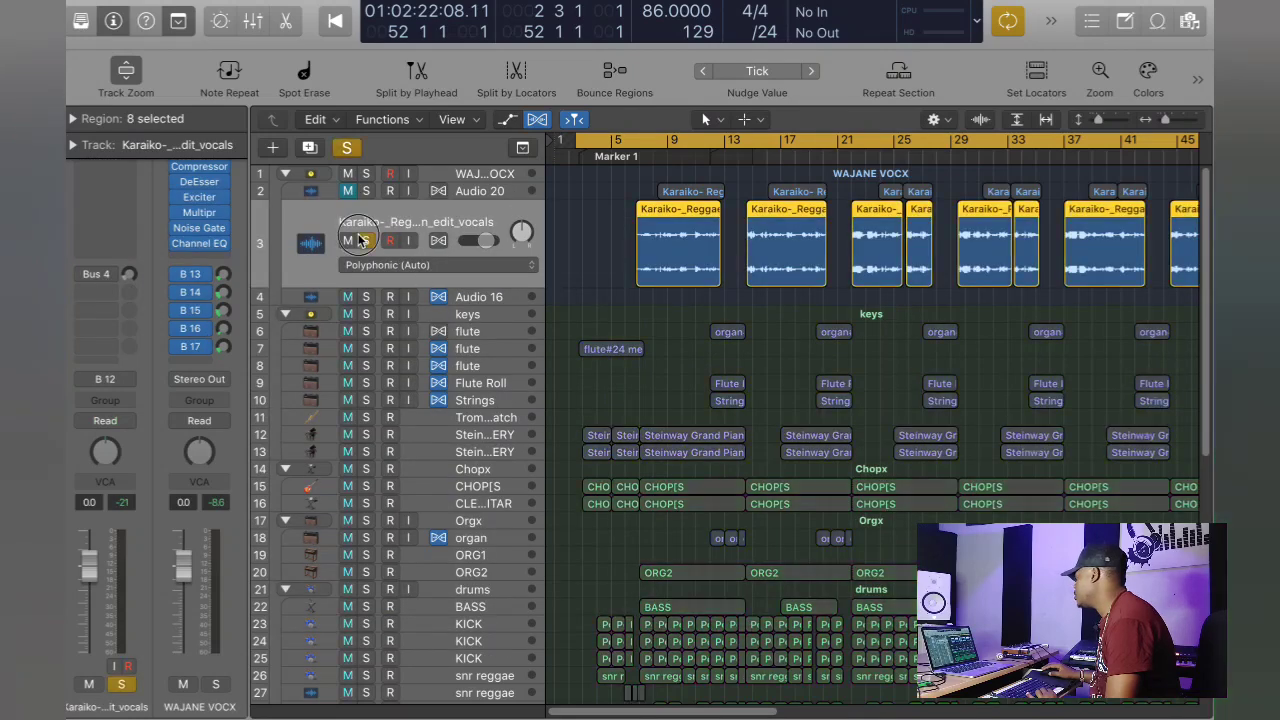
left_click(636, 158)
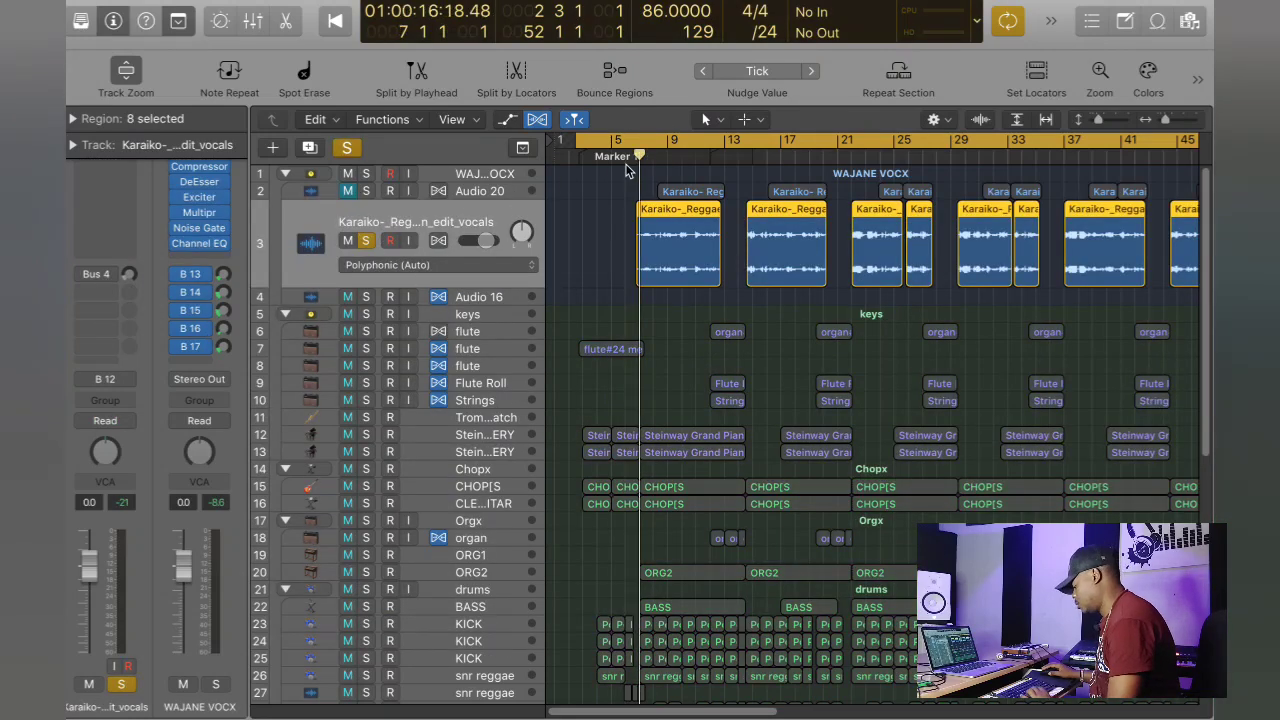
key("c")
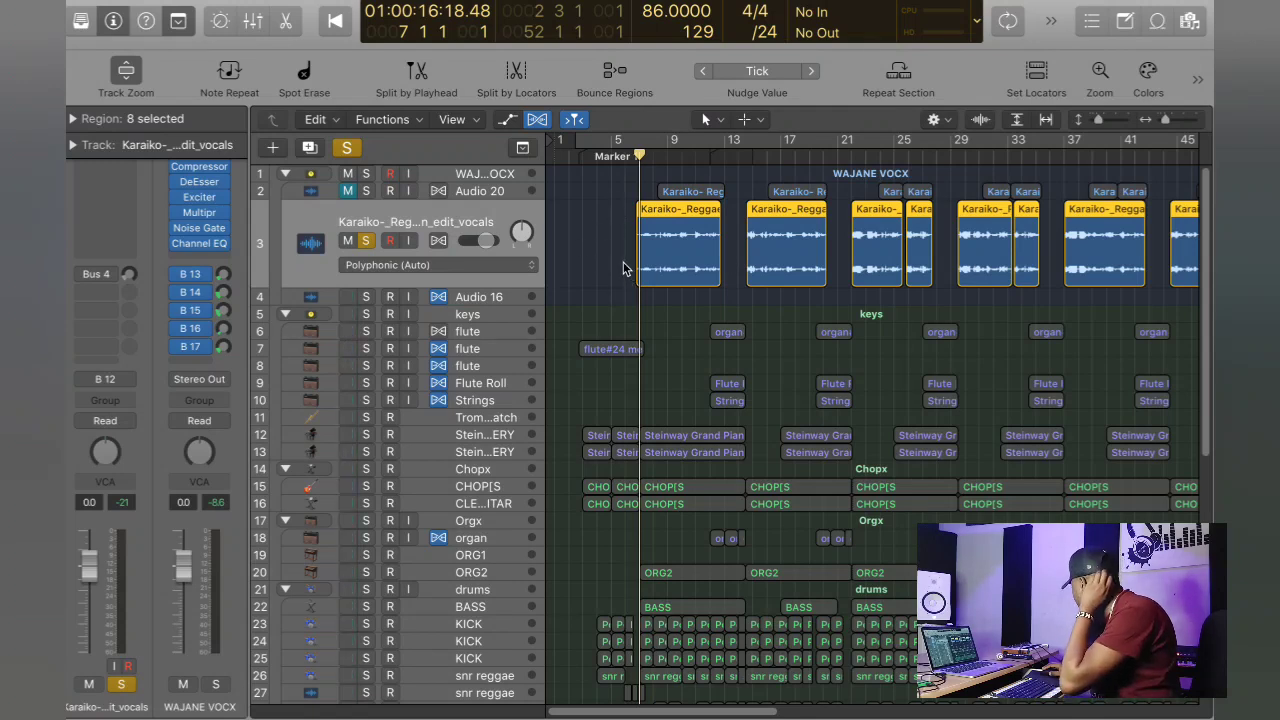
key("space")
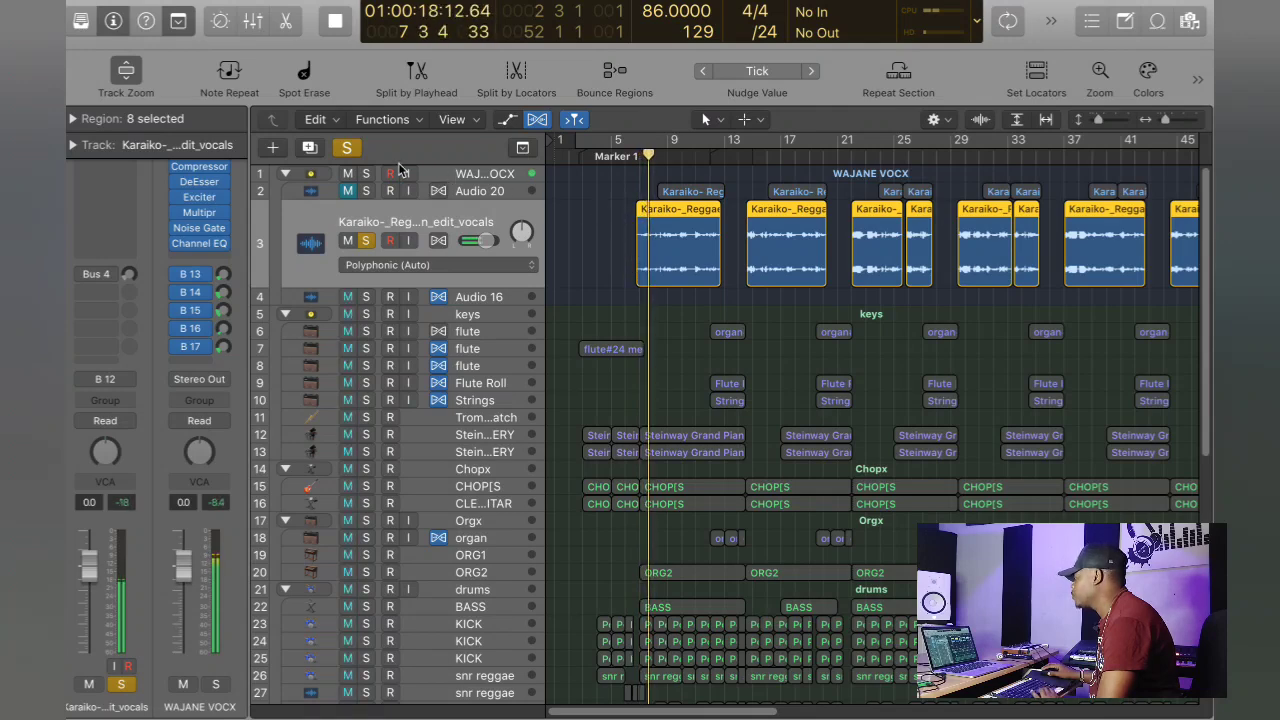
Step: Stop playback, return the playhead to bar 7, and mute the "edit_vocals" track instead of soloing it
left_click(576, 266)
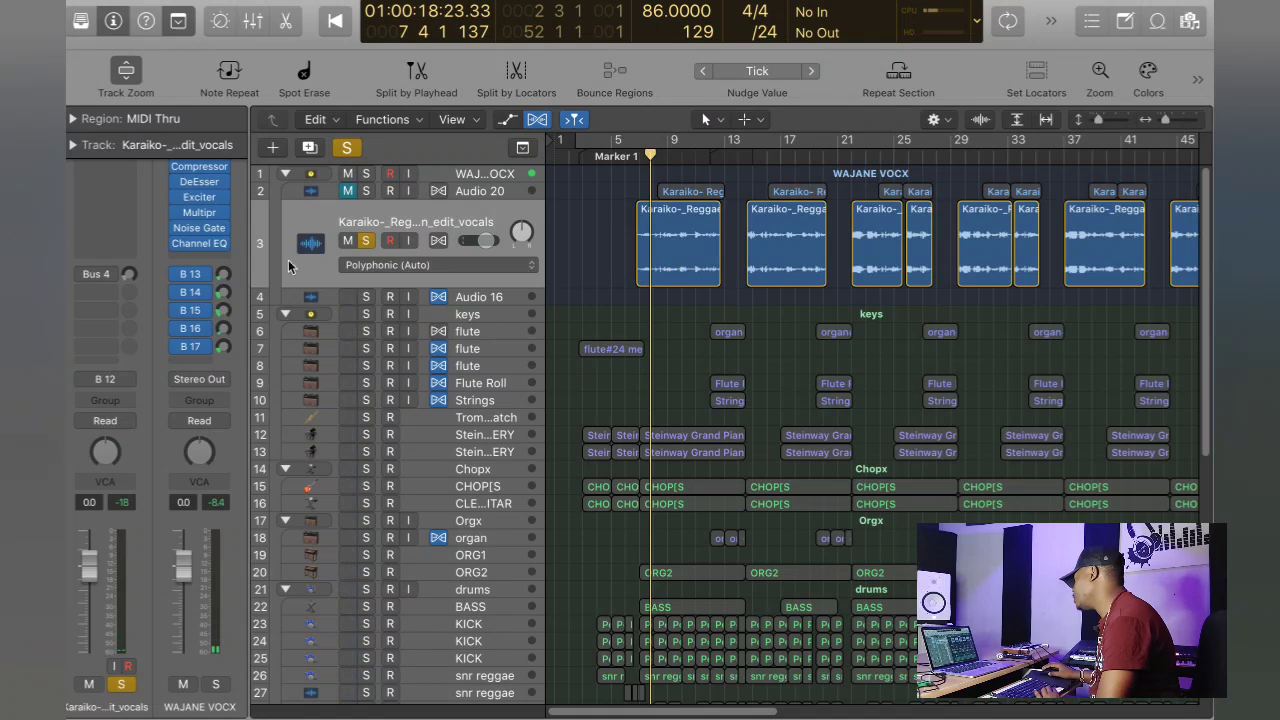
left_click(650, 157)
left_click_drag(650, 157, 660, 158)
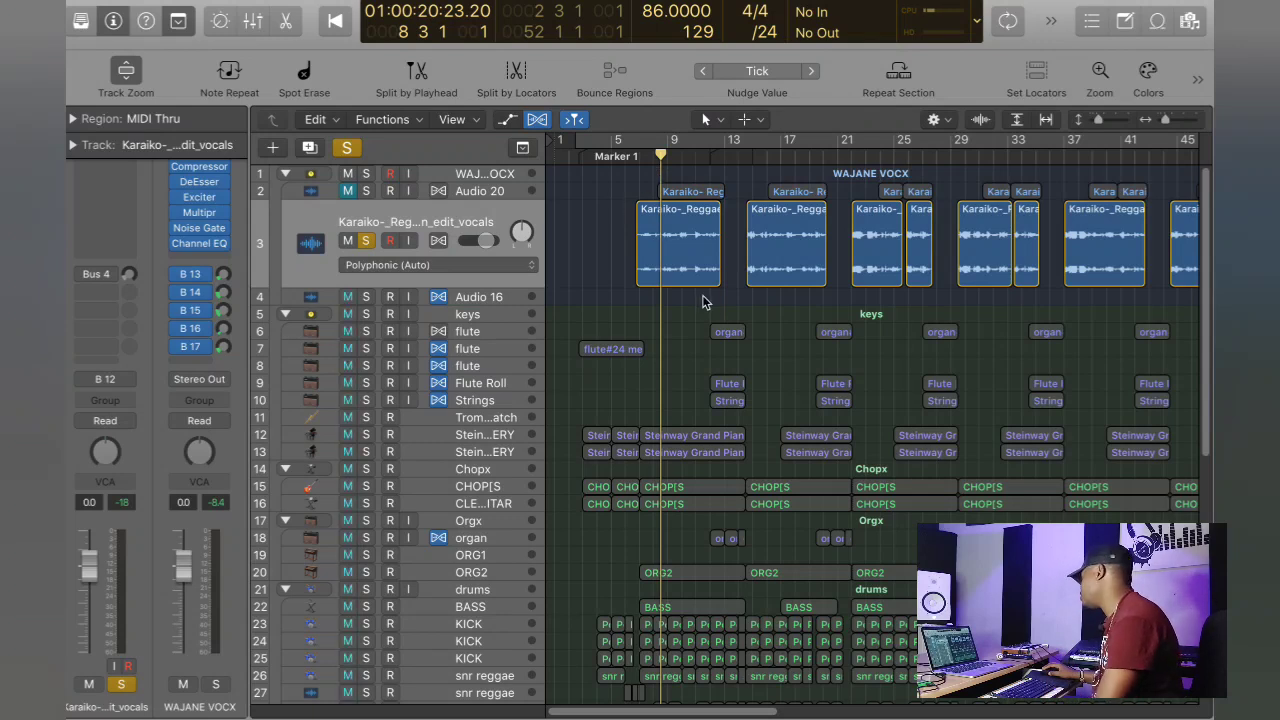
left_click(639, 157)
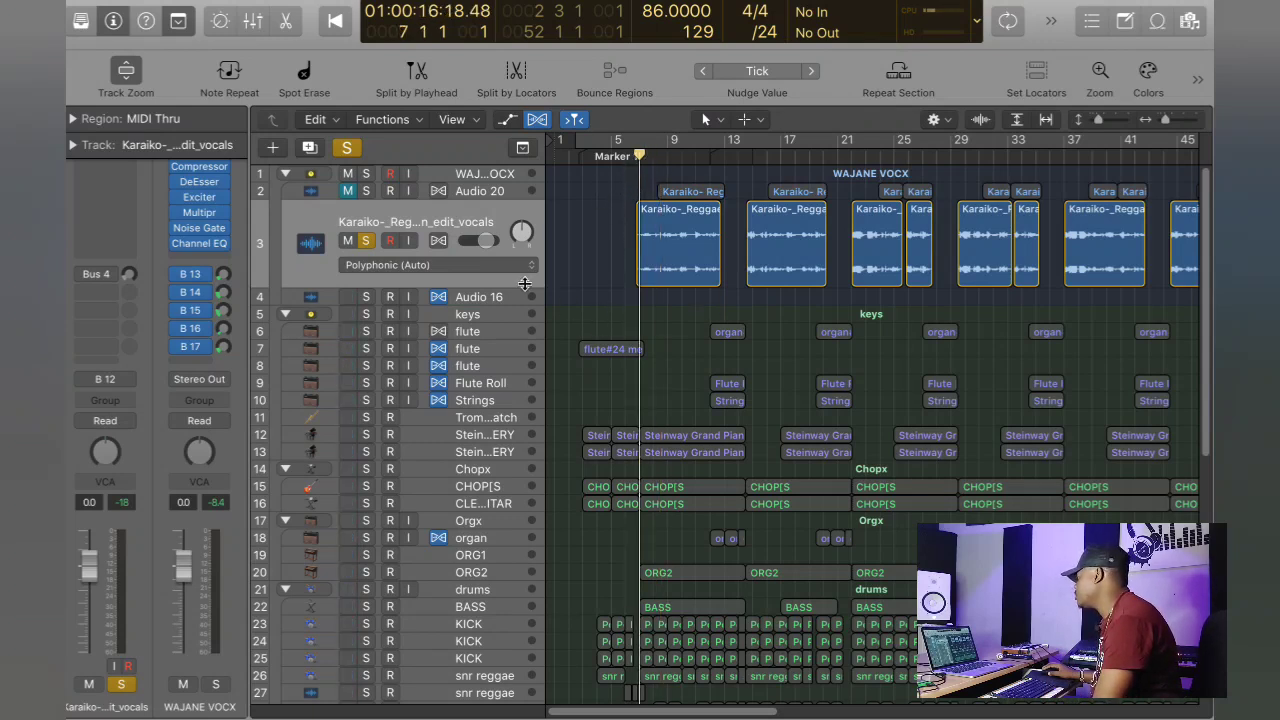
left_click(350, 148)
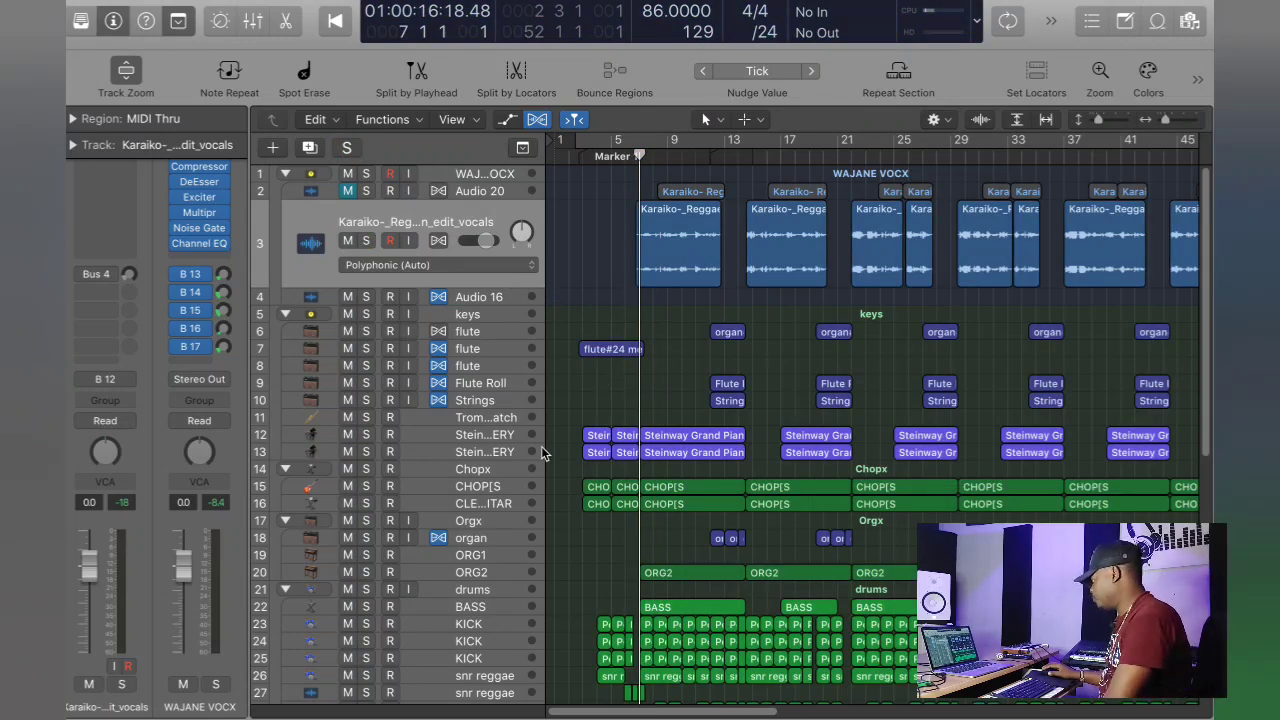
left_click(349, 239)
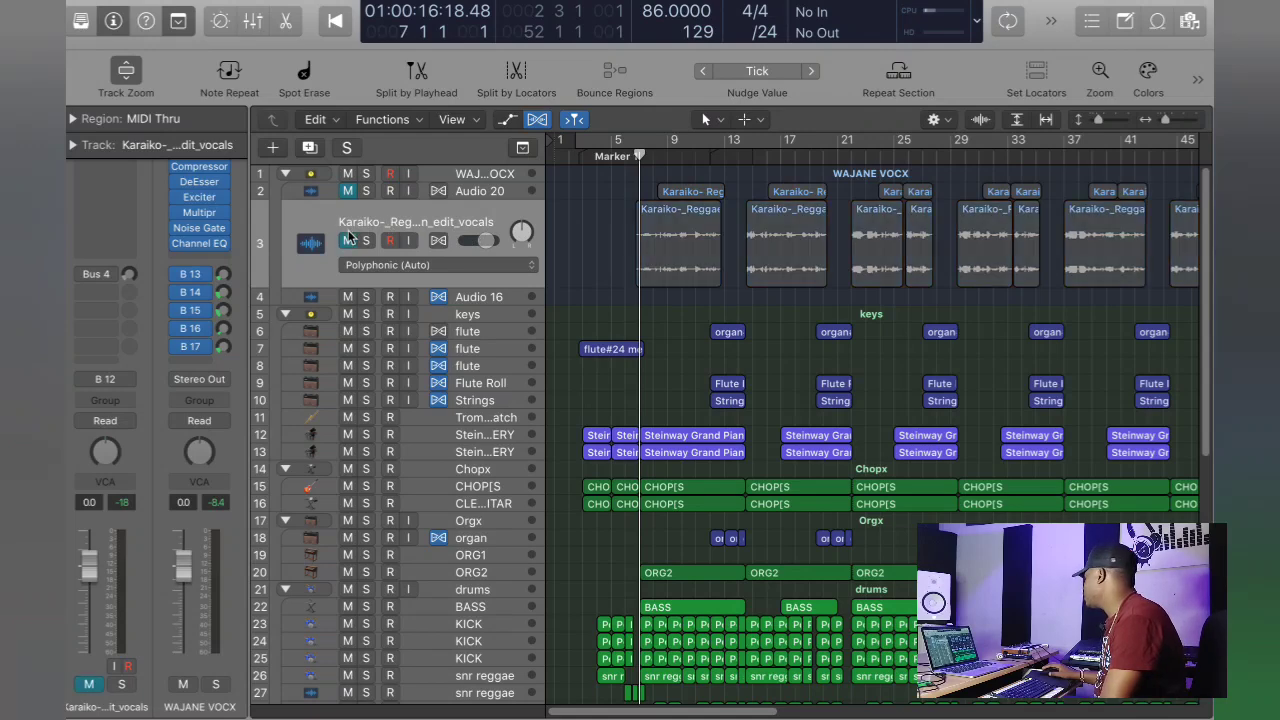
Step: Audition the HATS track in solo from its first region, then clear its solo with the playhead at bar 7
scroll(660, 387, "down", 10)
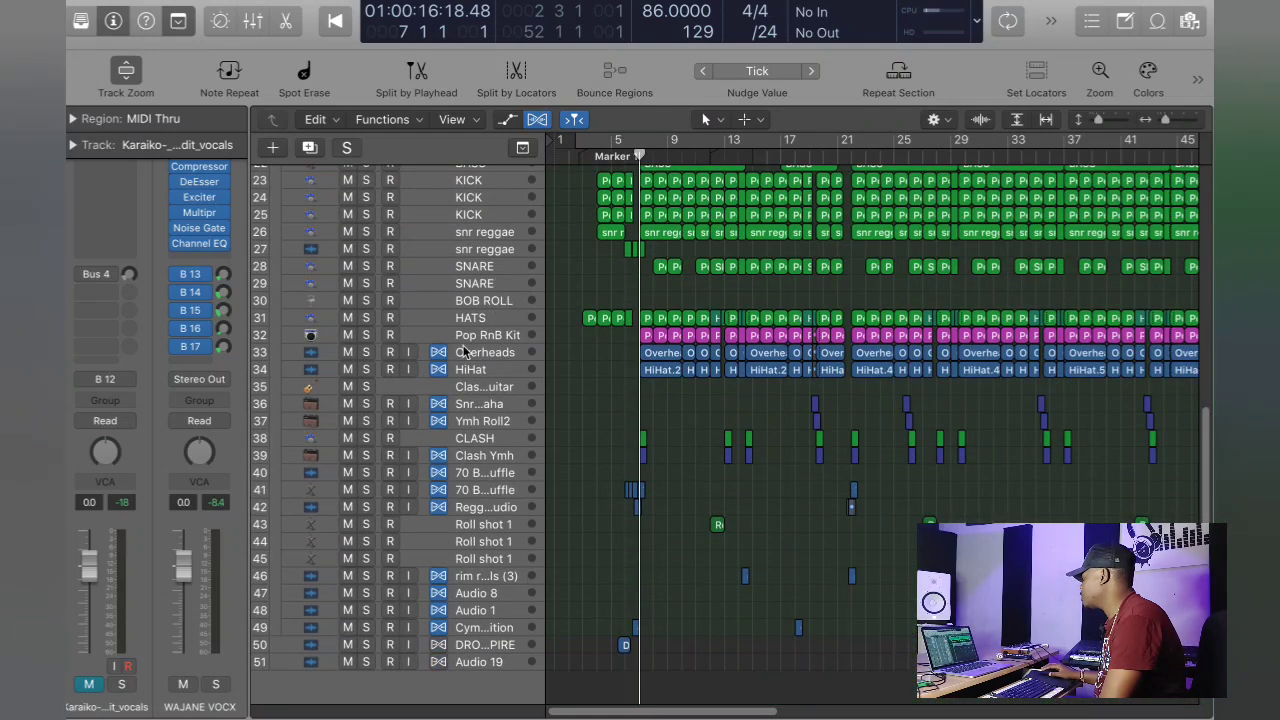
left_click(365, 318)
left_click(432, 320)
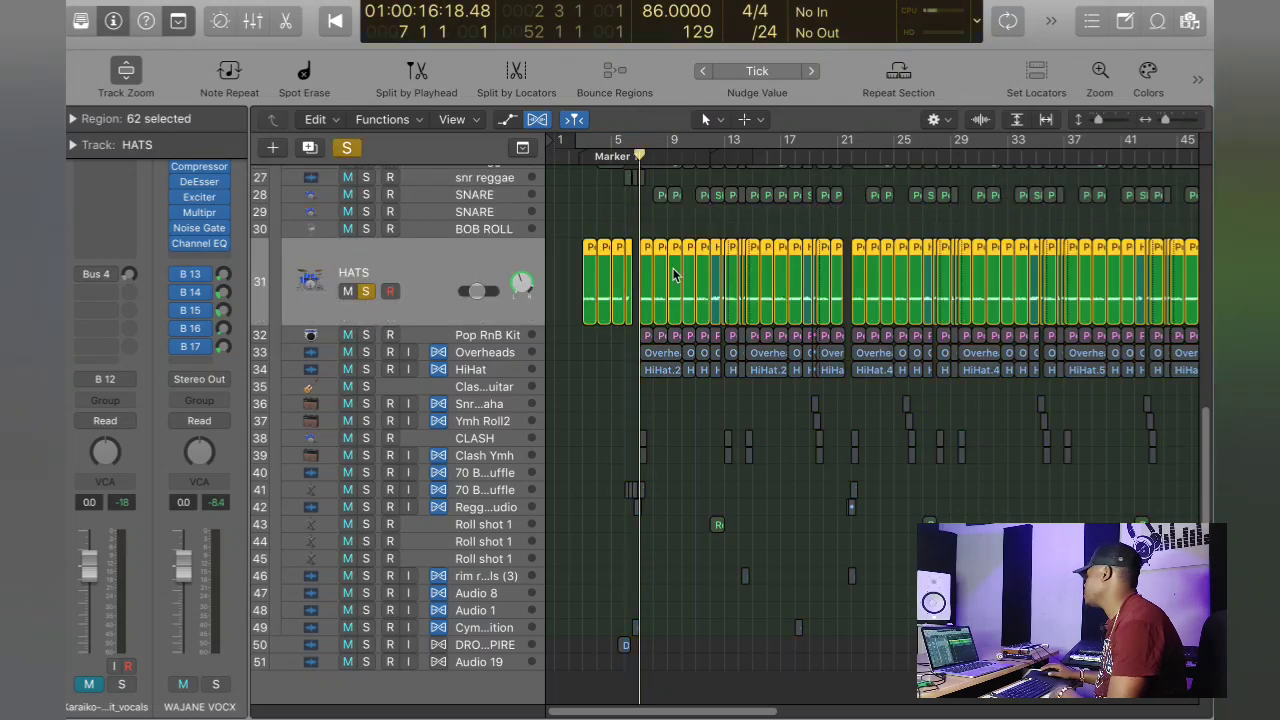
left_click(582, 159)
key("space")
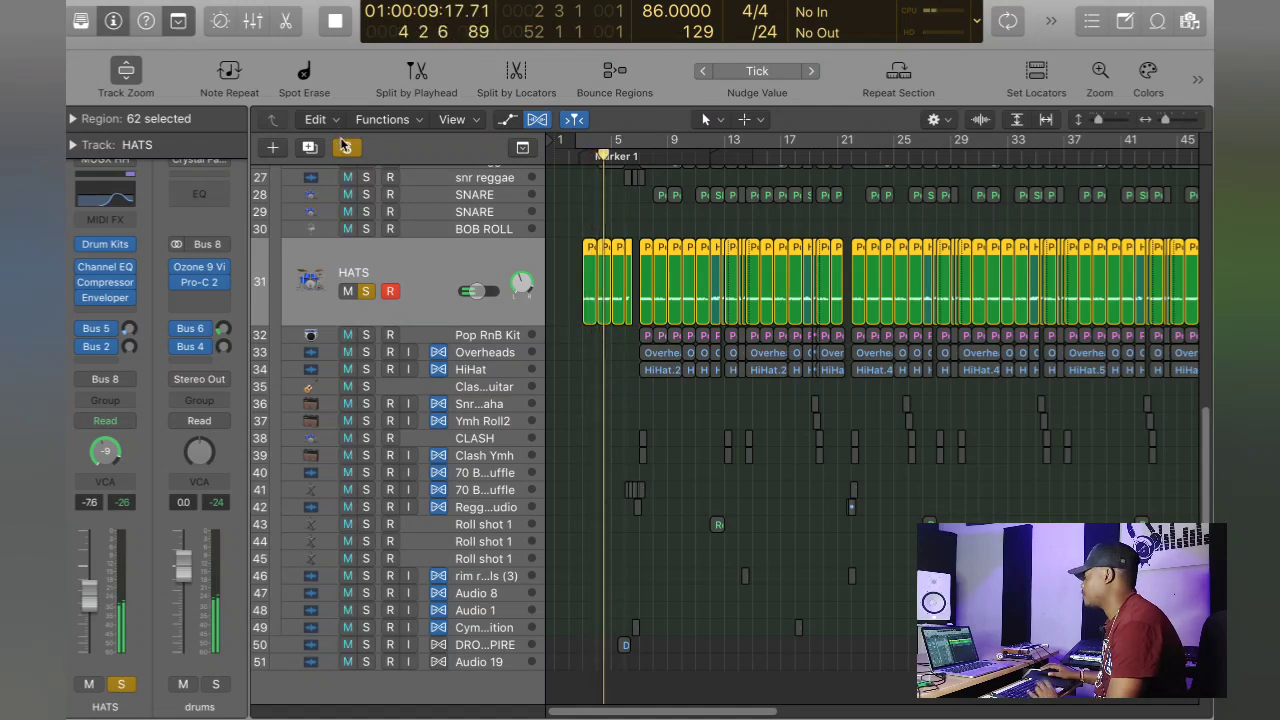
key("space")
left_click(639, 157)
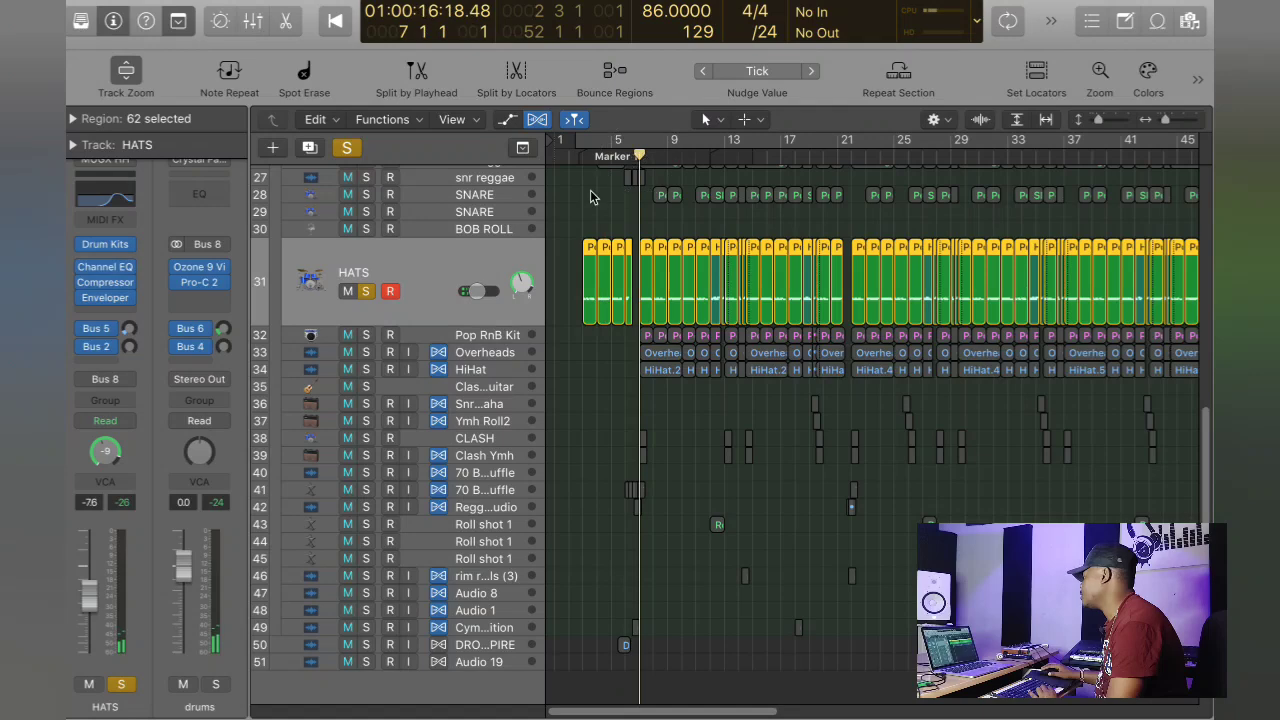
left_click(368, 291)
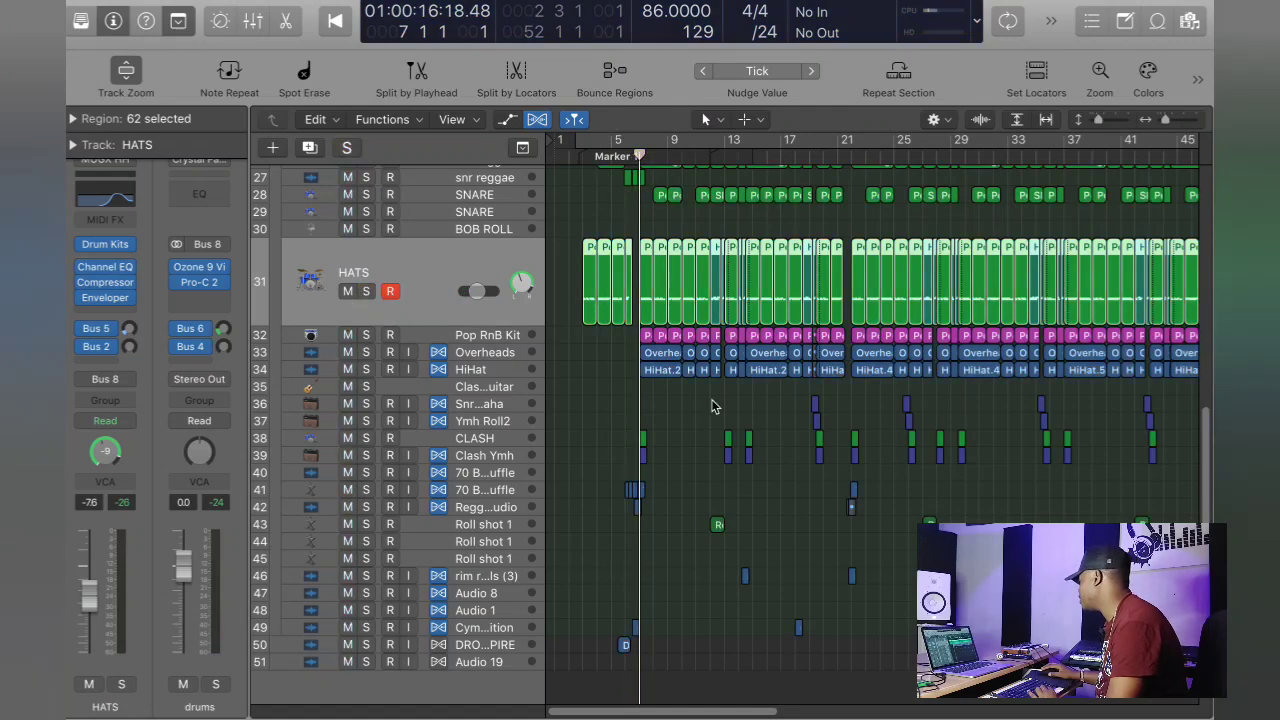
Step: Play the Overheads track in solo from bar 7, adding HiHat to the solo during playback
left_click(500, 352)
key("s")
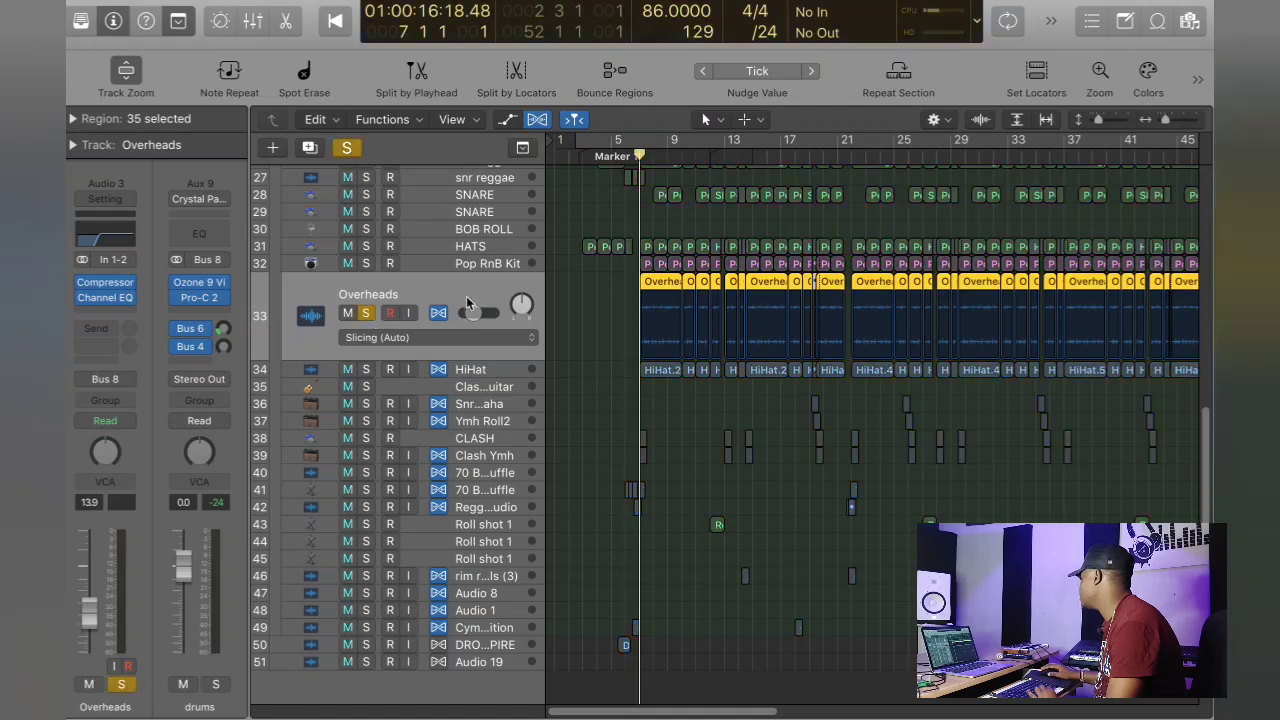
left_click_drag(1165, 120, 1168, 120)
key("space")
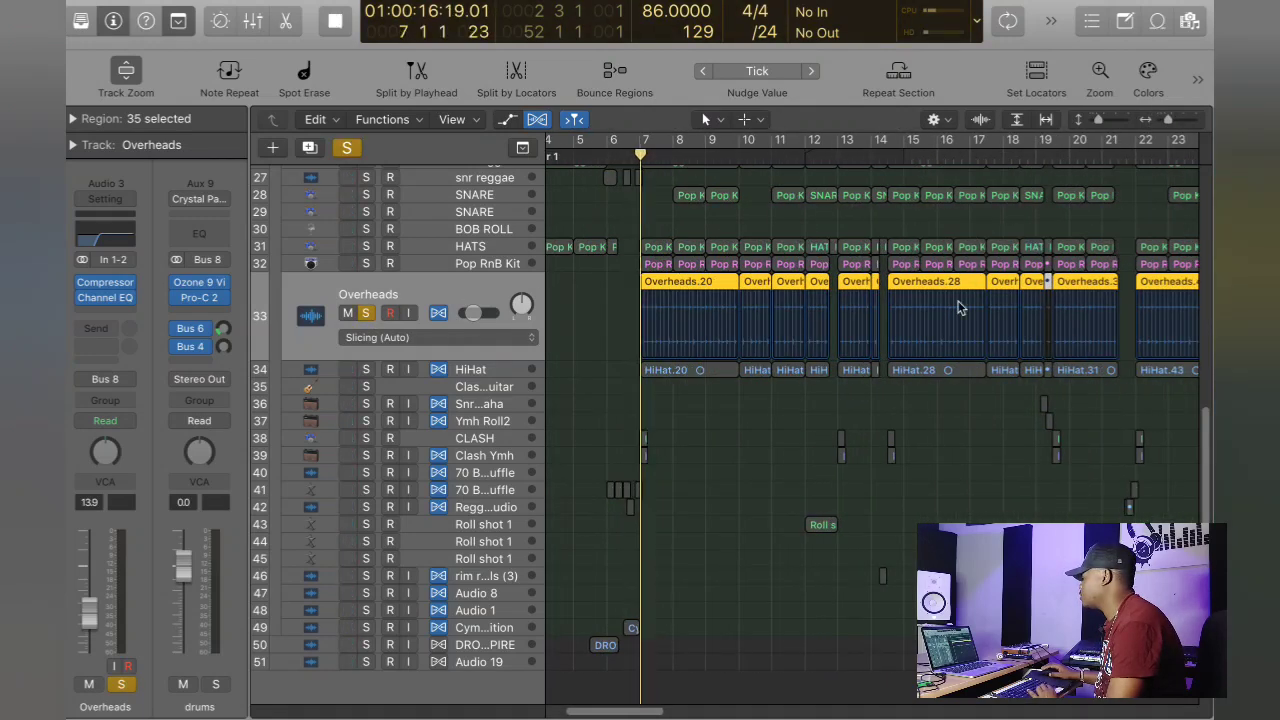
left_click(365, 370)
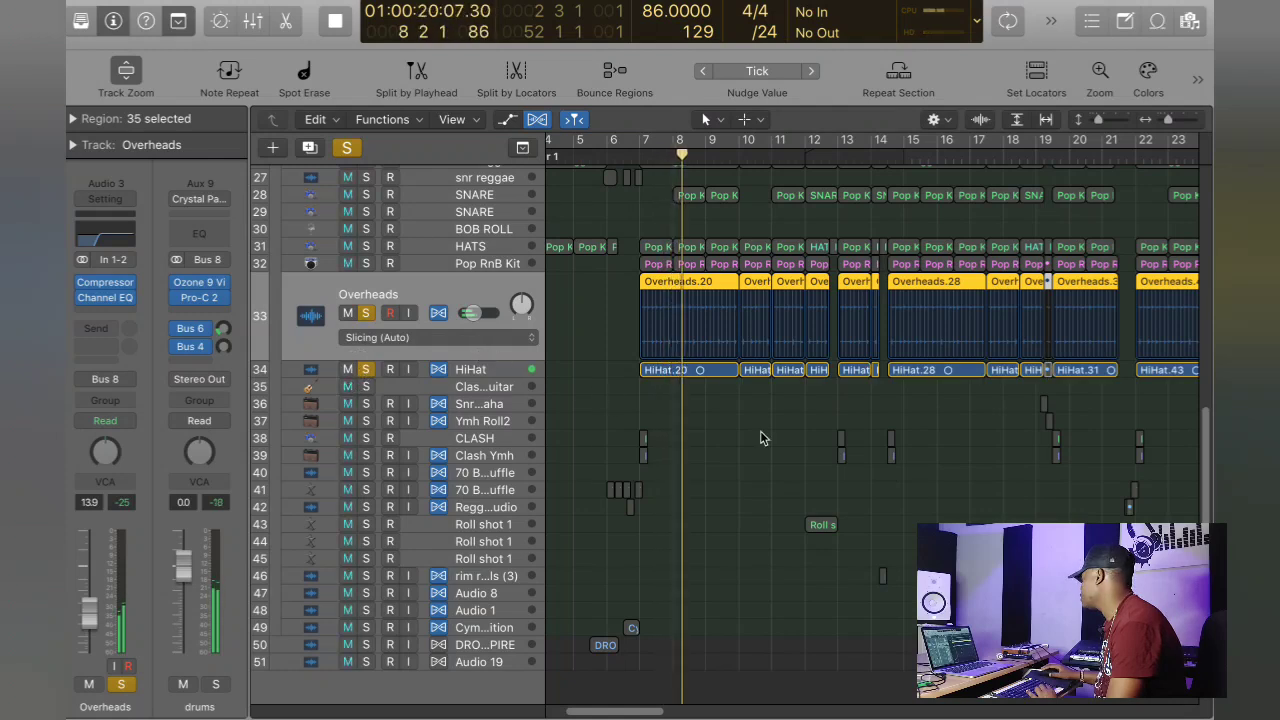
key("space")
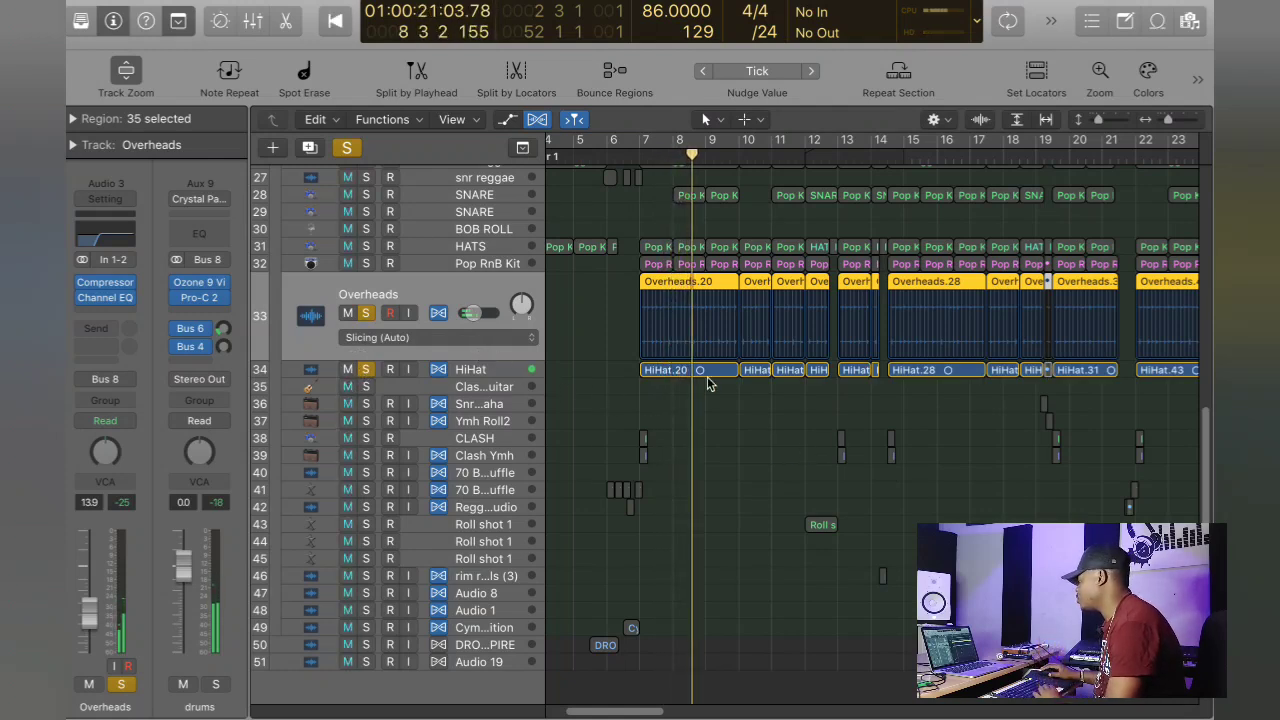
left_click(368, 314)
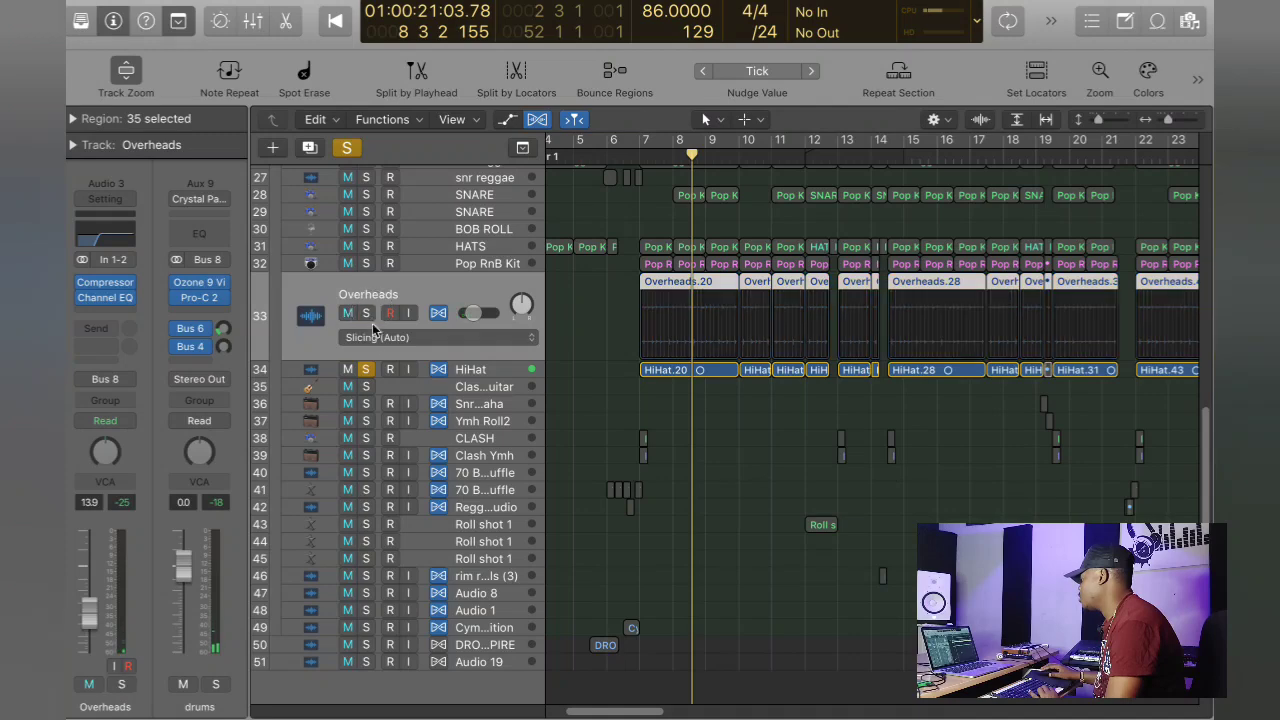
left_click(362, 370)
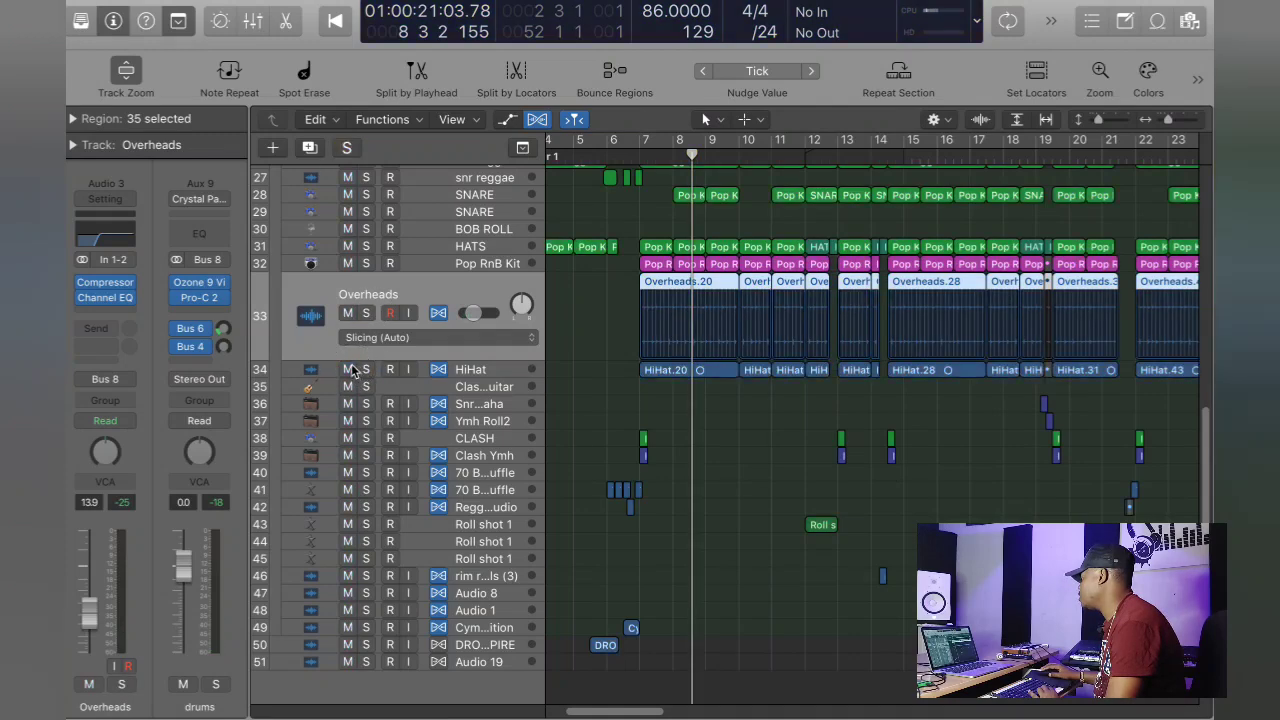
left_click(367, 370)
left_click(366, 313)
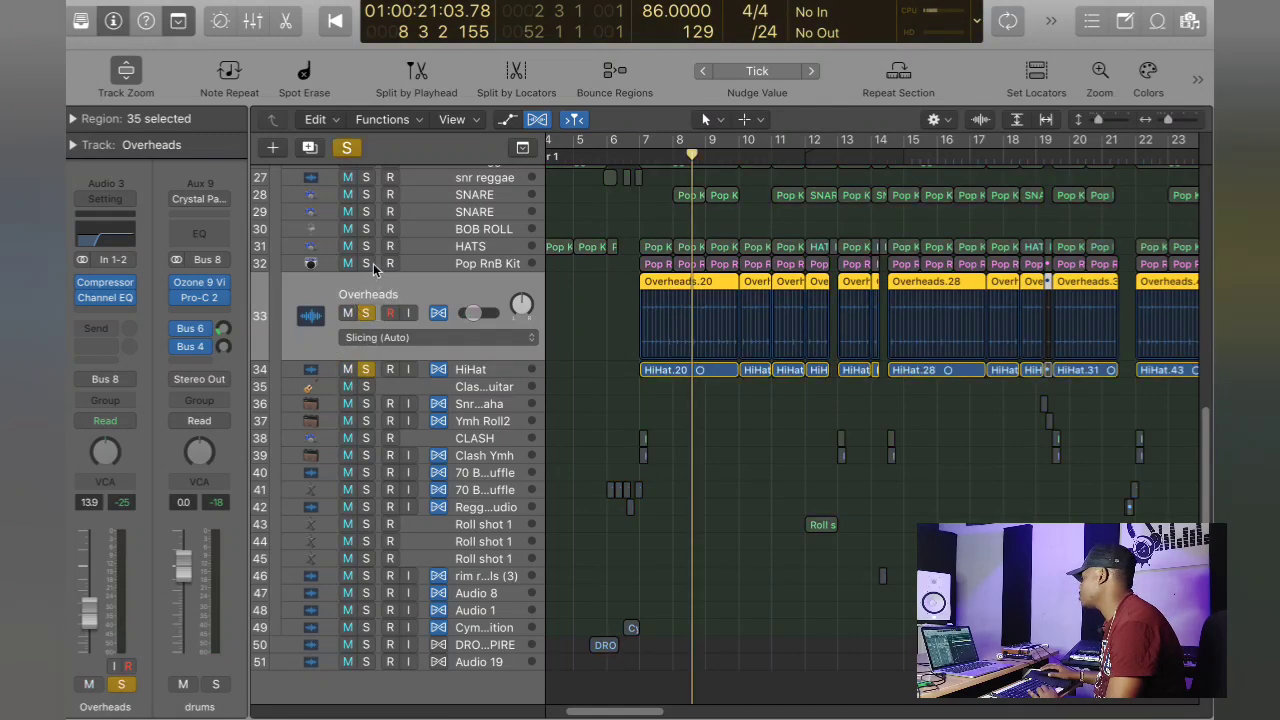
Step: Add HATS to the soloed Overheads and HiHat tracks and play all three together from bar 7
left_click(366, 246)
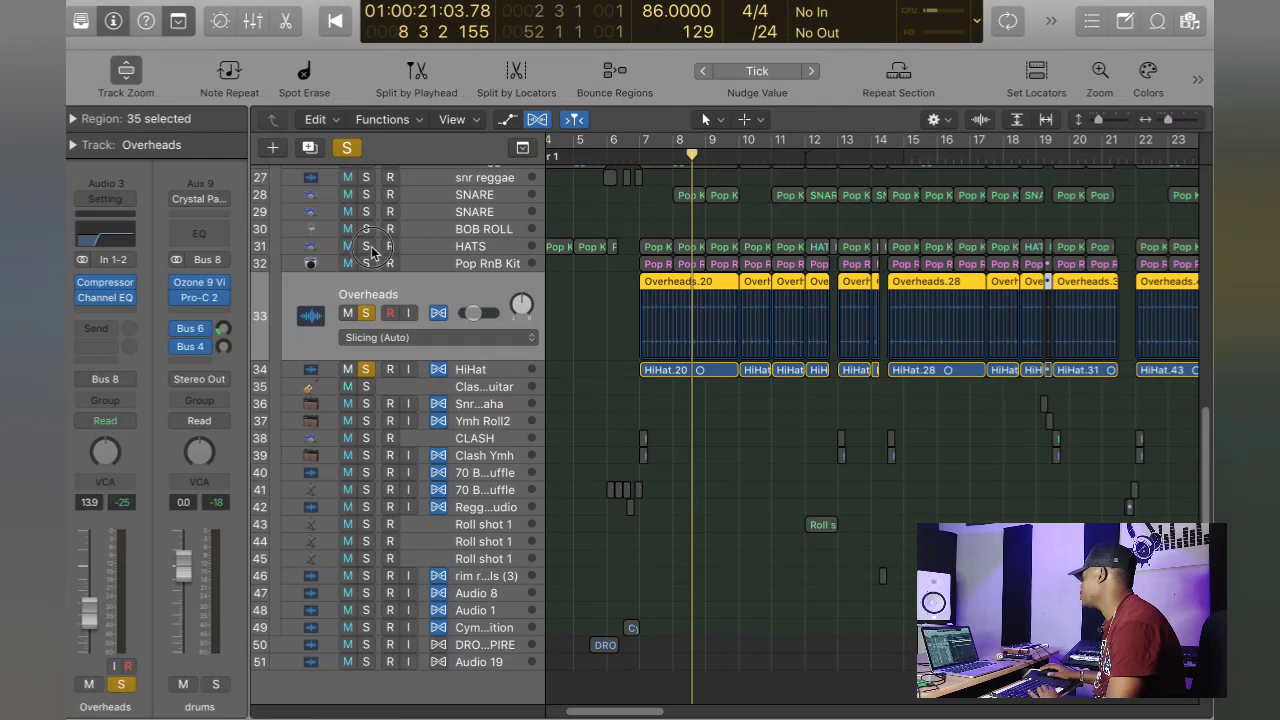
left_click(639, 152)
left_click(727, 457)
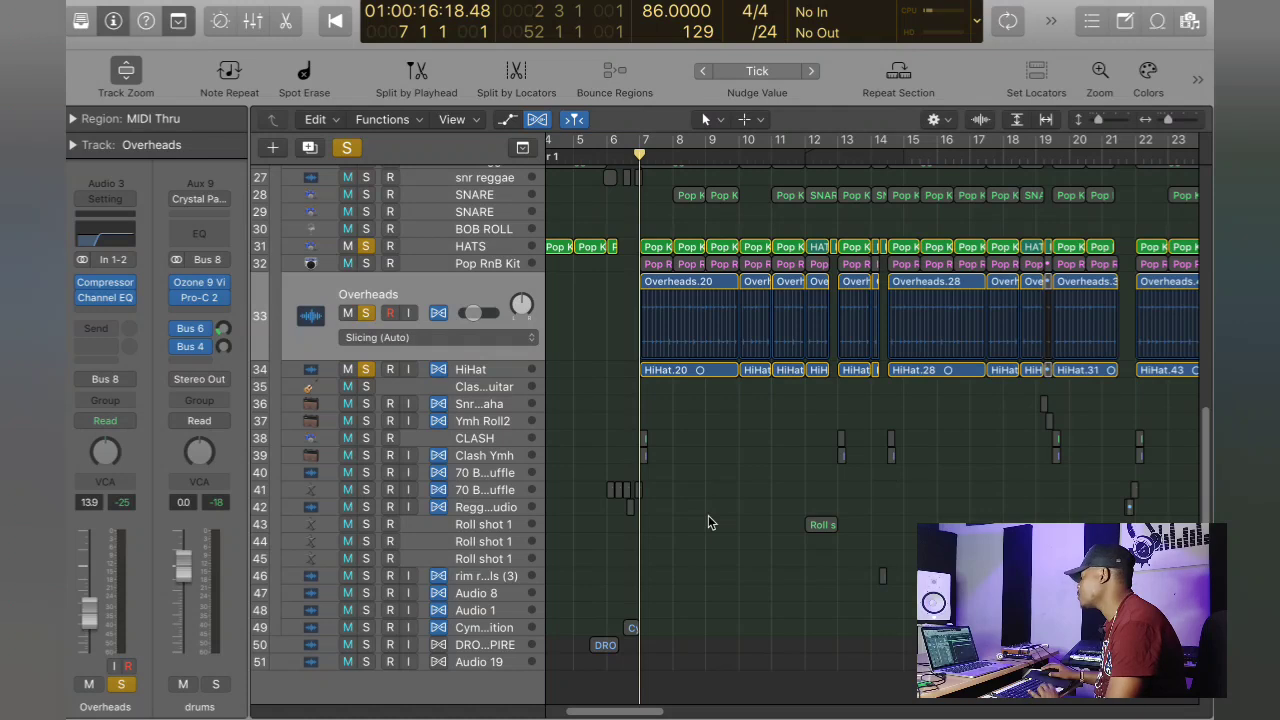
key("space")
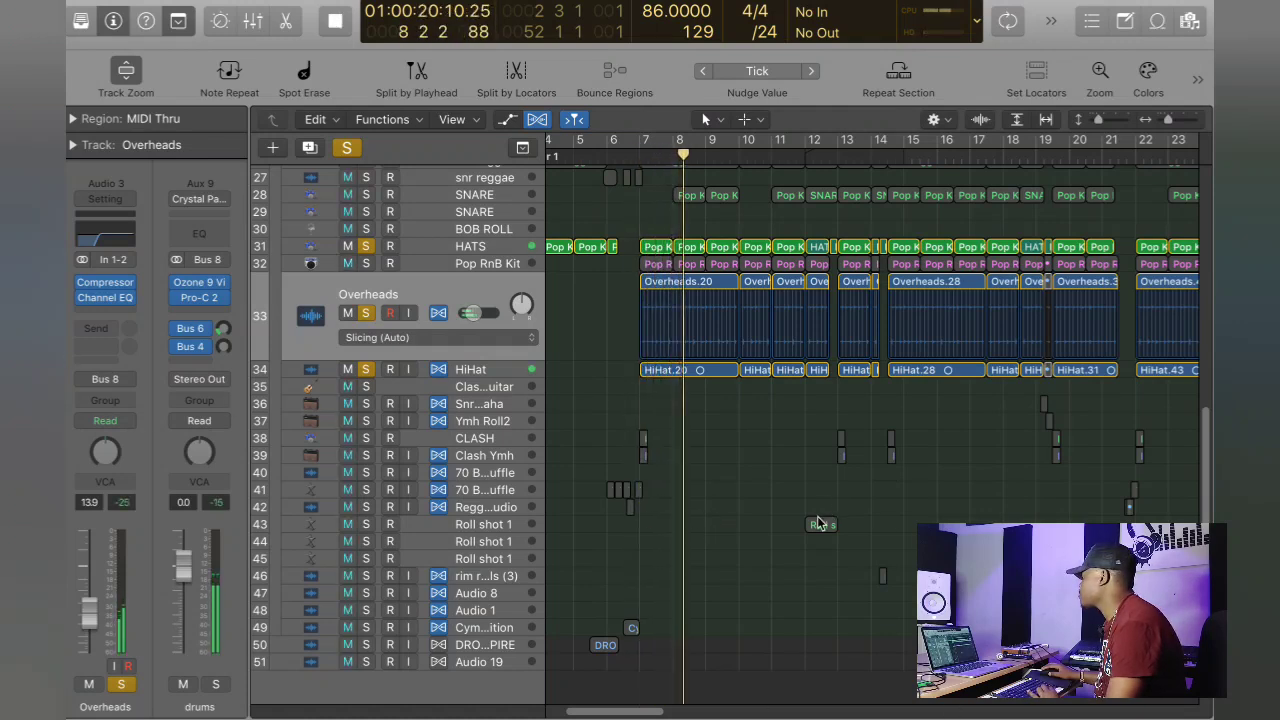
key("space")
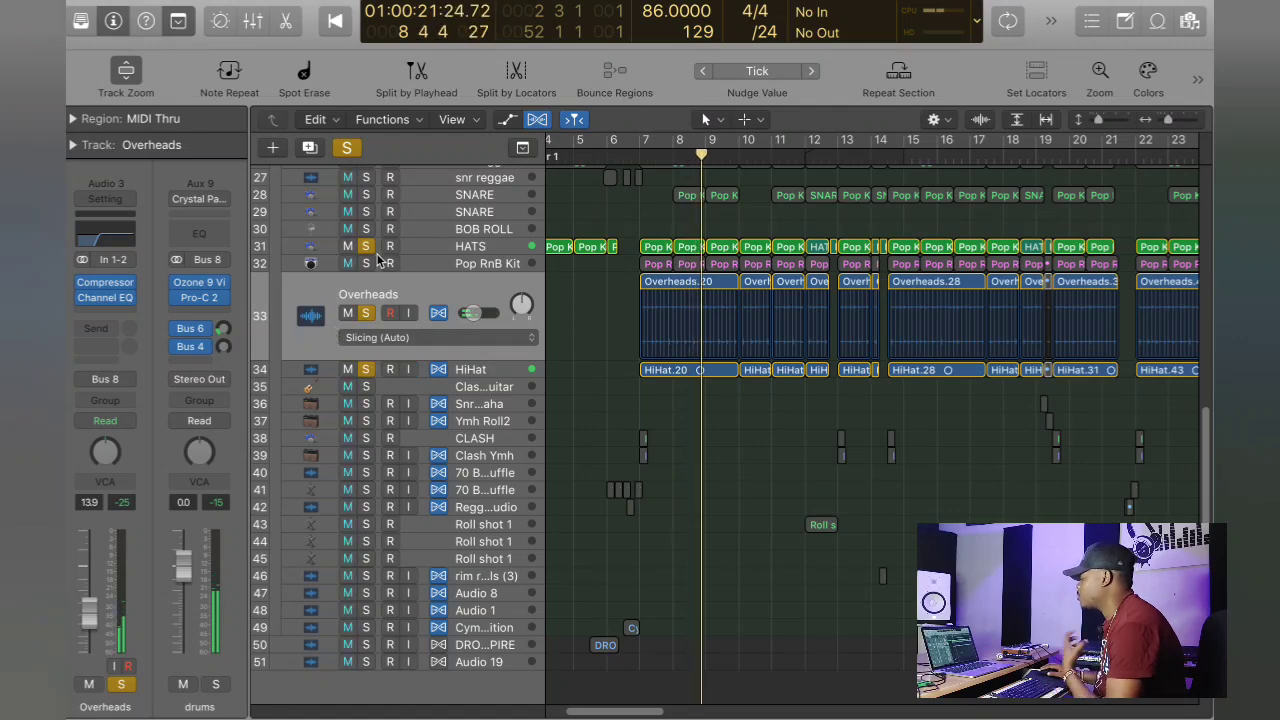
Step: Turn off solo on the HATS, Overheads and HiHat tracks
left_click(366, 246)
left_click(365, 313)
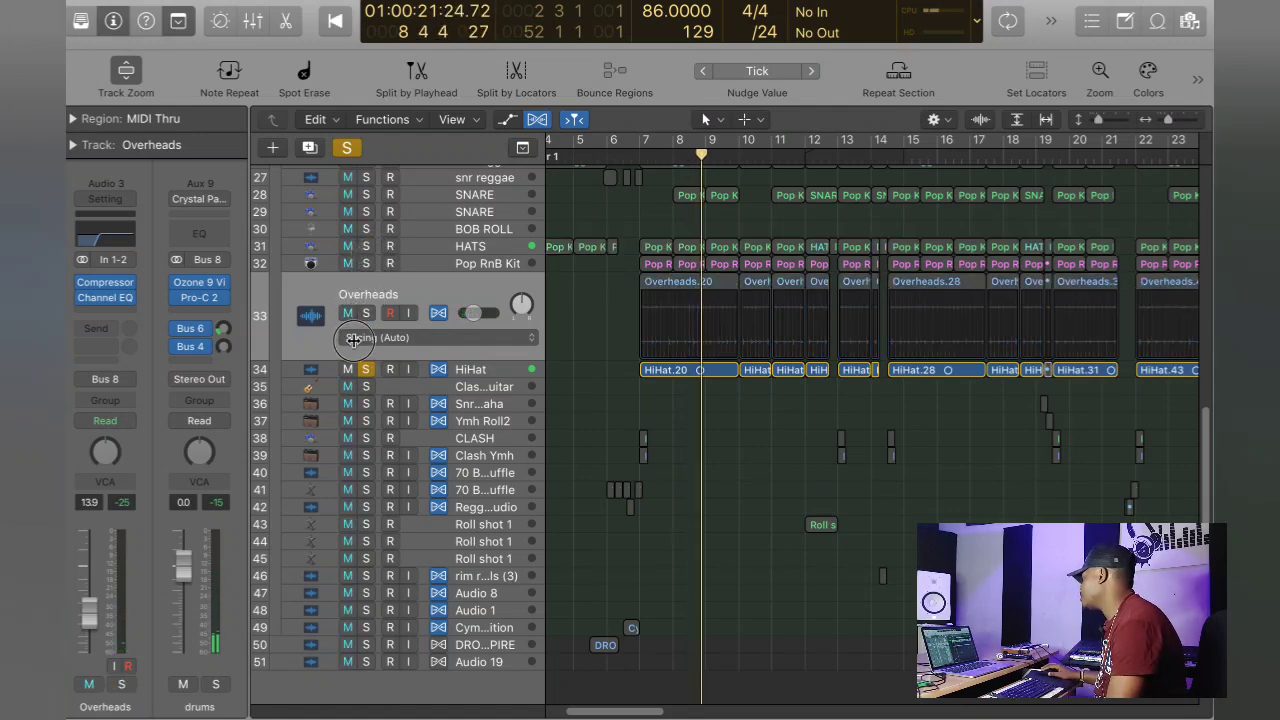
left_click(364, 369)
Step: Solo the "snr reggae" instrument track, number 26, and play its pattern from bar 7
scroll(582, 517, "up", 10)
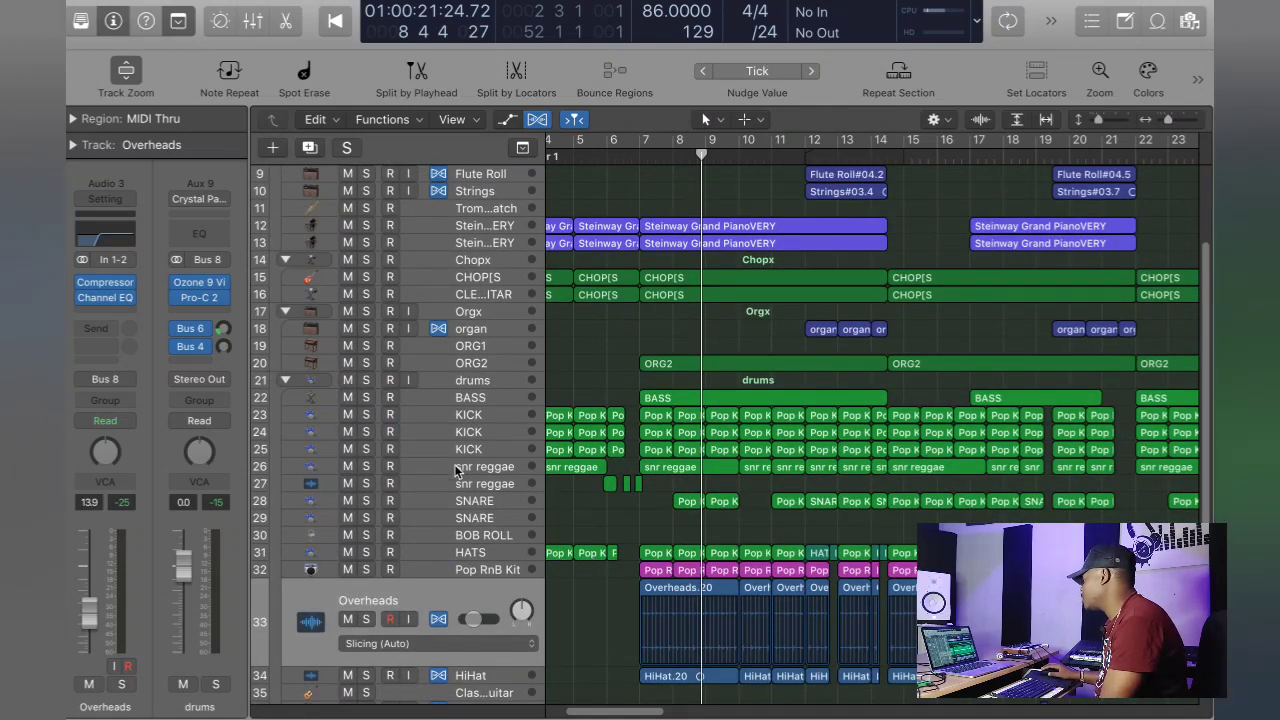
left_click(456, 468)
left_click(366, 511)
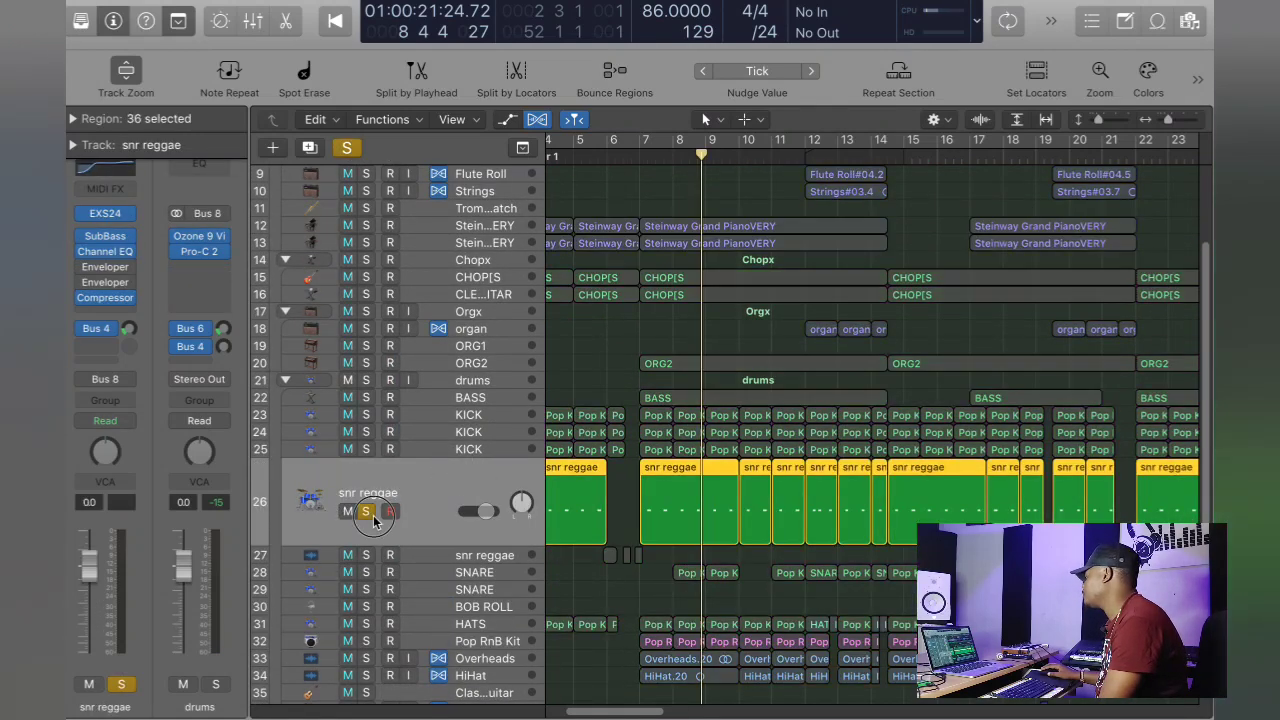
left_click(642, 164)
key("space")
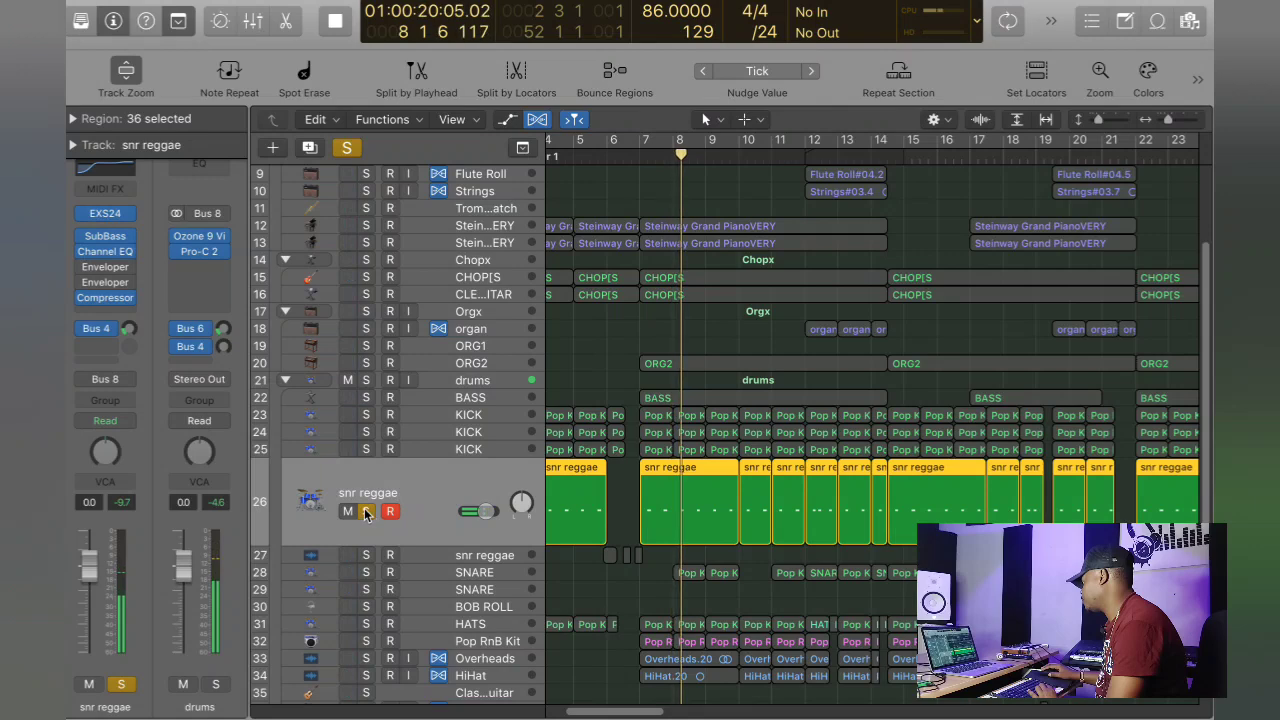
key("space")
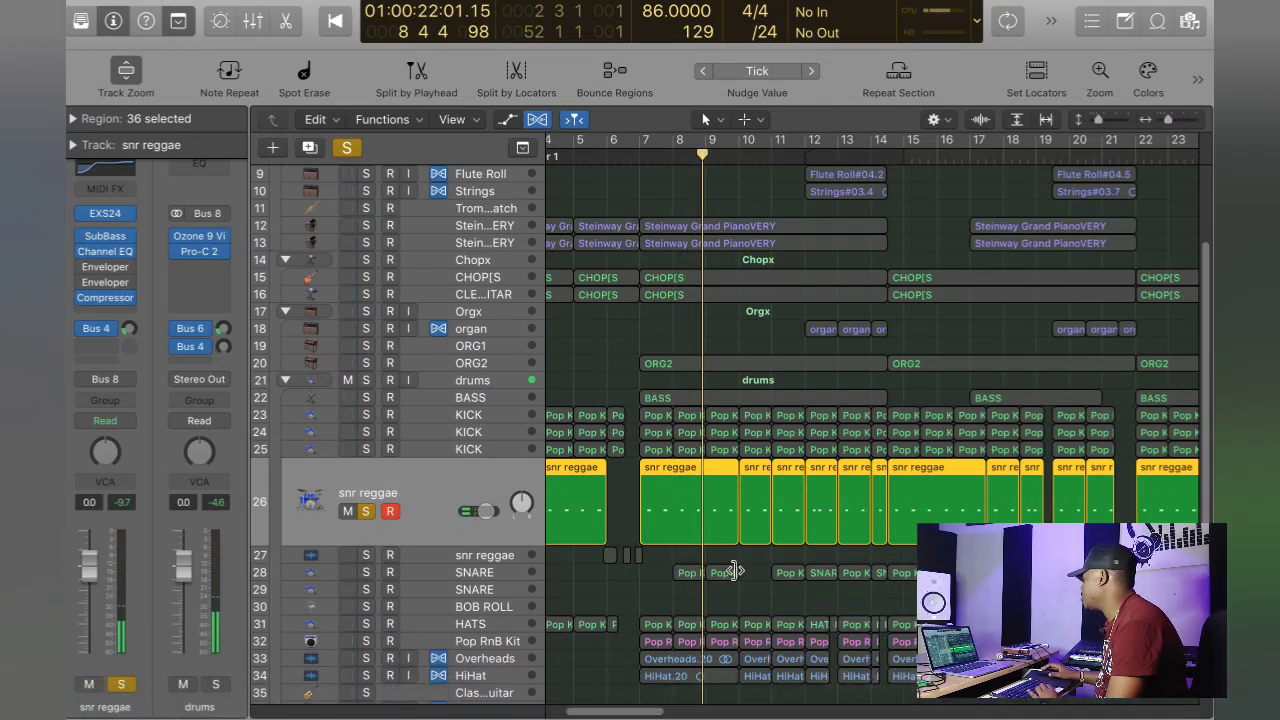
scroll(722, 566, "down", 3)
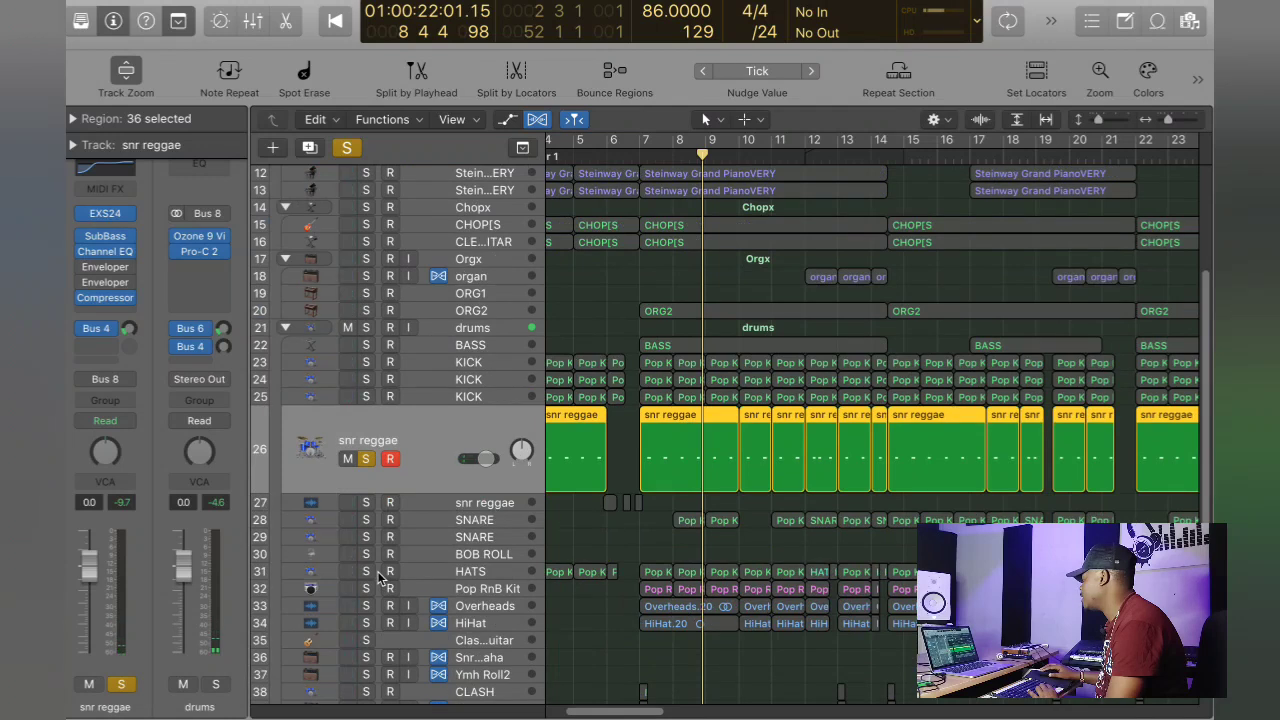
Step: Add HATS, Pop RnB Kit, Overheads and HiHat to the soloed snr reggae track and play them together from bar 7
left_click_drag(365, 571, 365, 623)
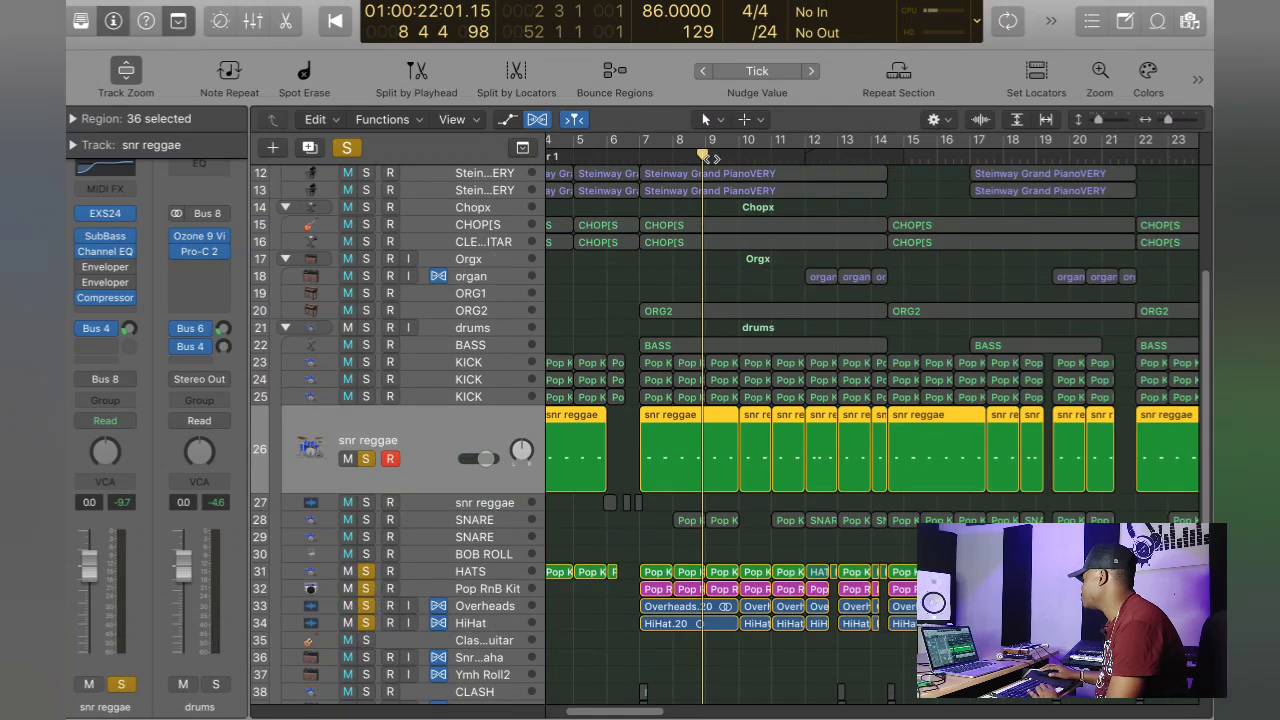
left_click(645, 157)
key("space")
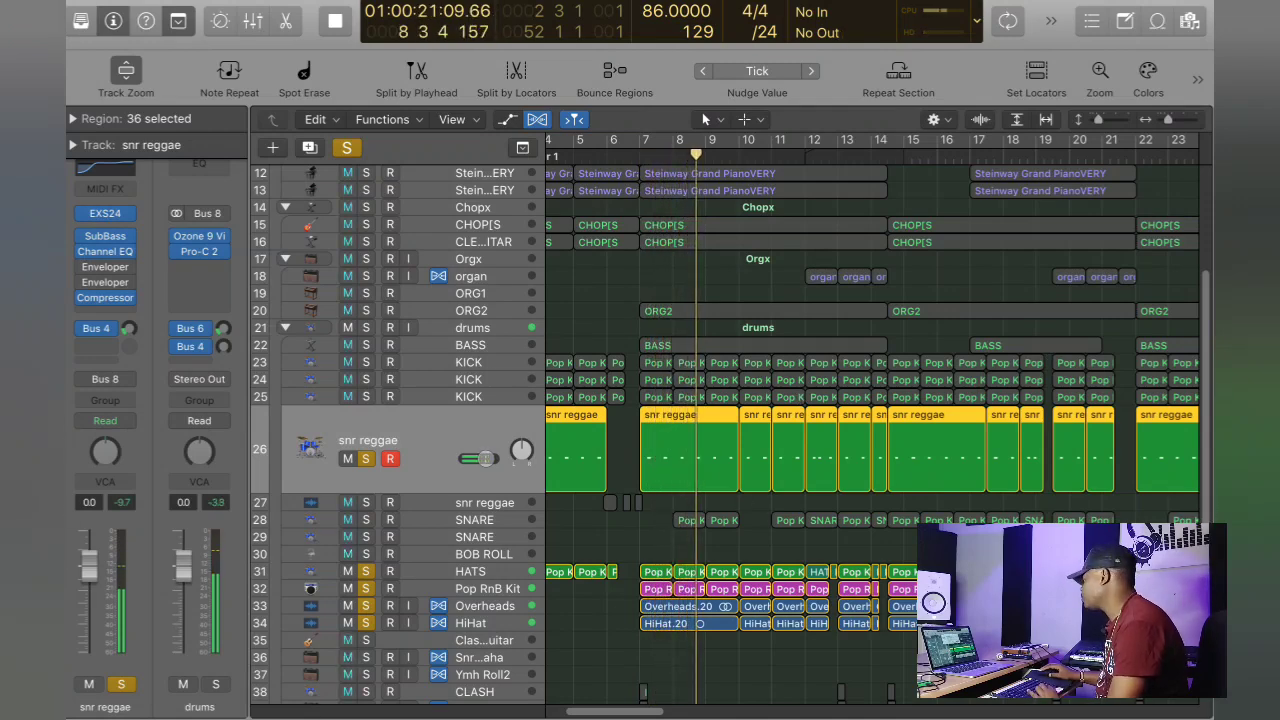
left_click(770, 269)
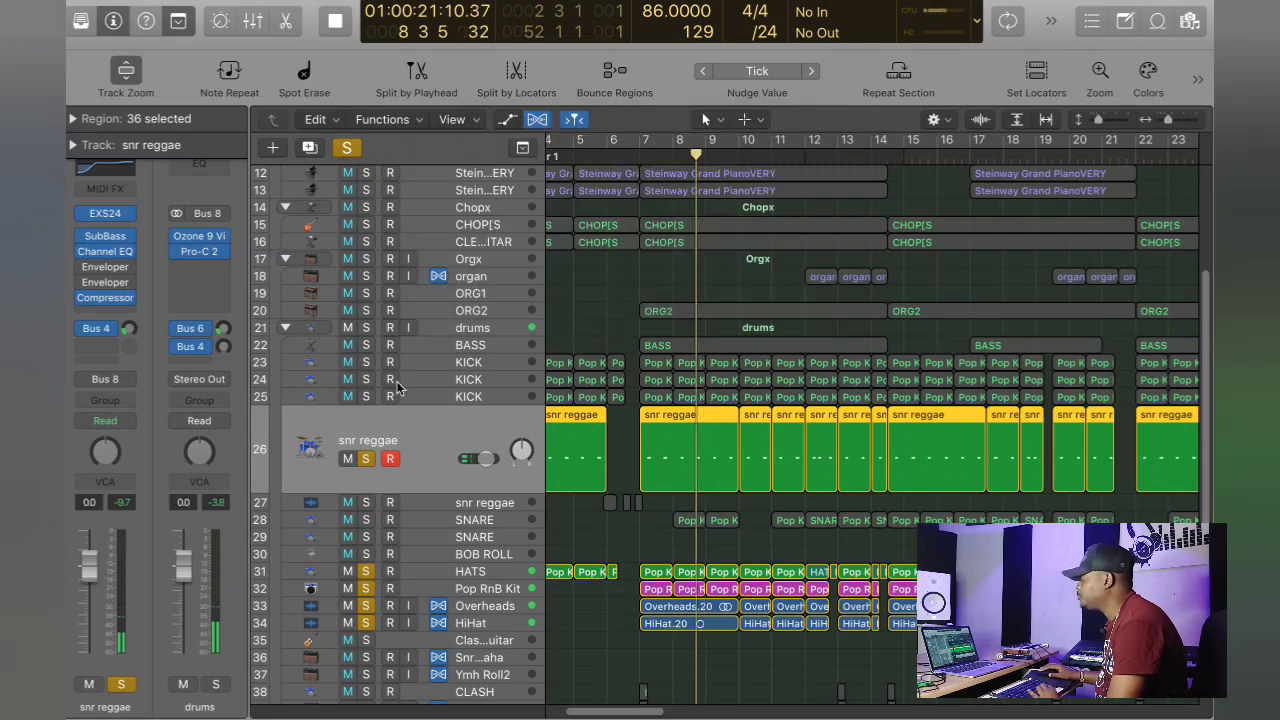
Step: Add the three KICK tracks and the BASS track to the solo, and return the playhead to bar 7
left_click(365, 396)
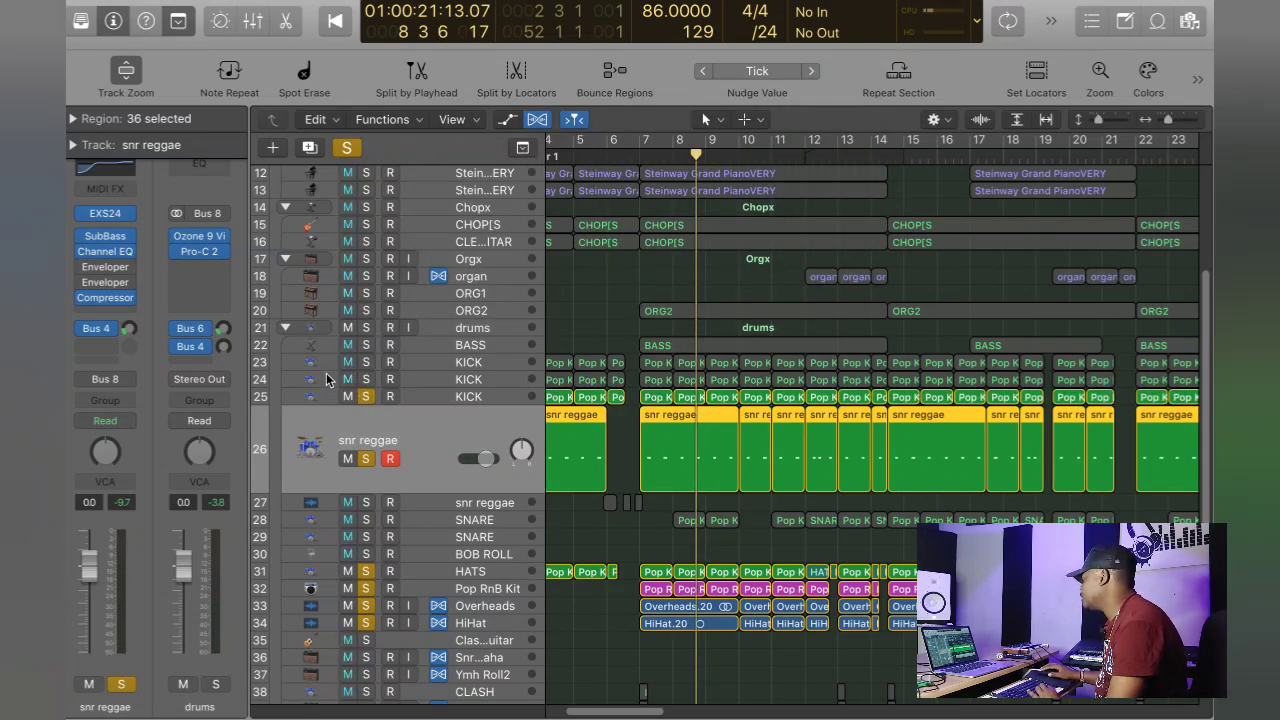
left_click(366, 379)
left_click(366, 362)
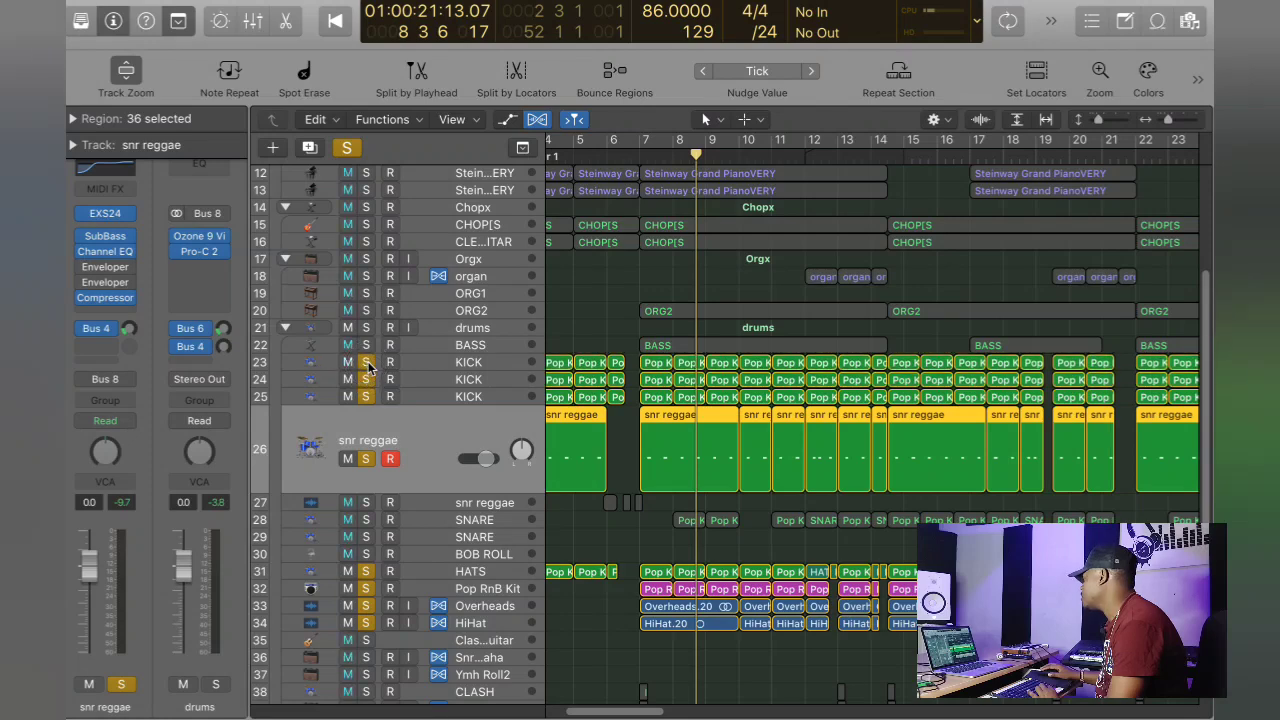
left_click(366, 345)
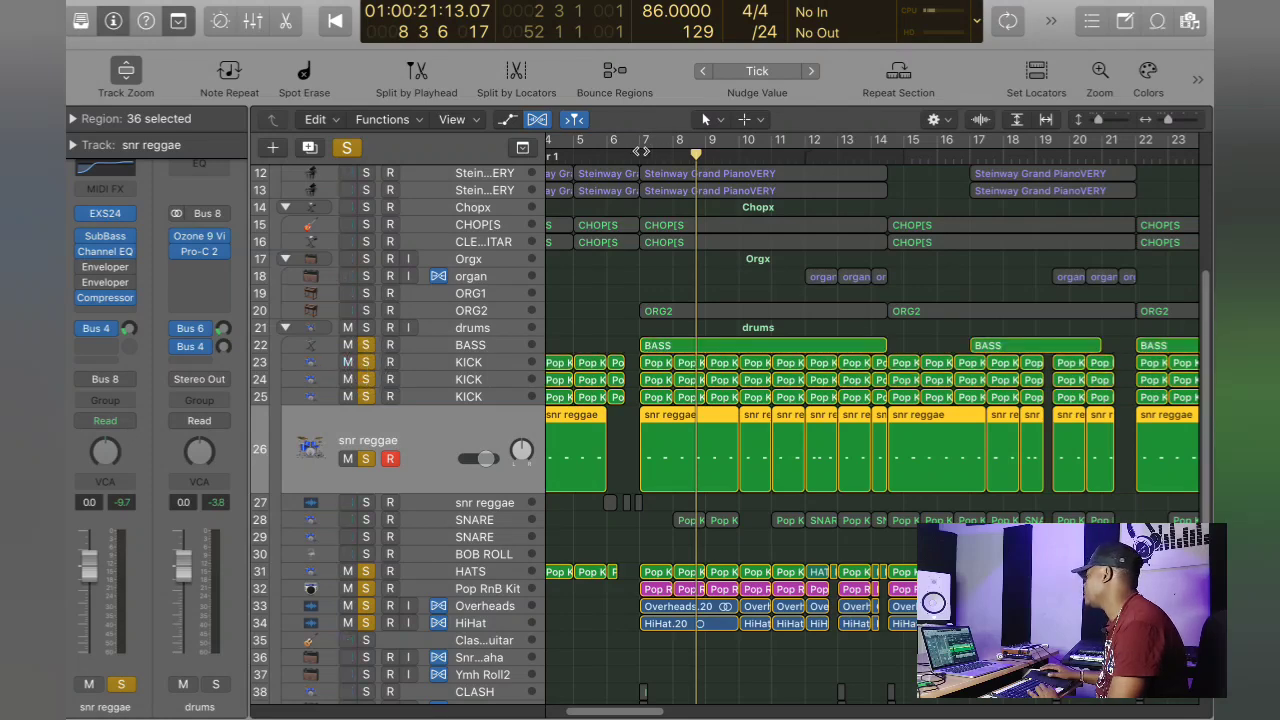
left_click(640, 152)
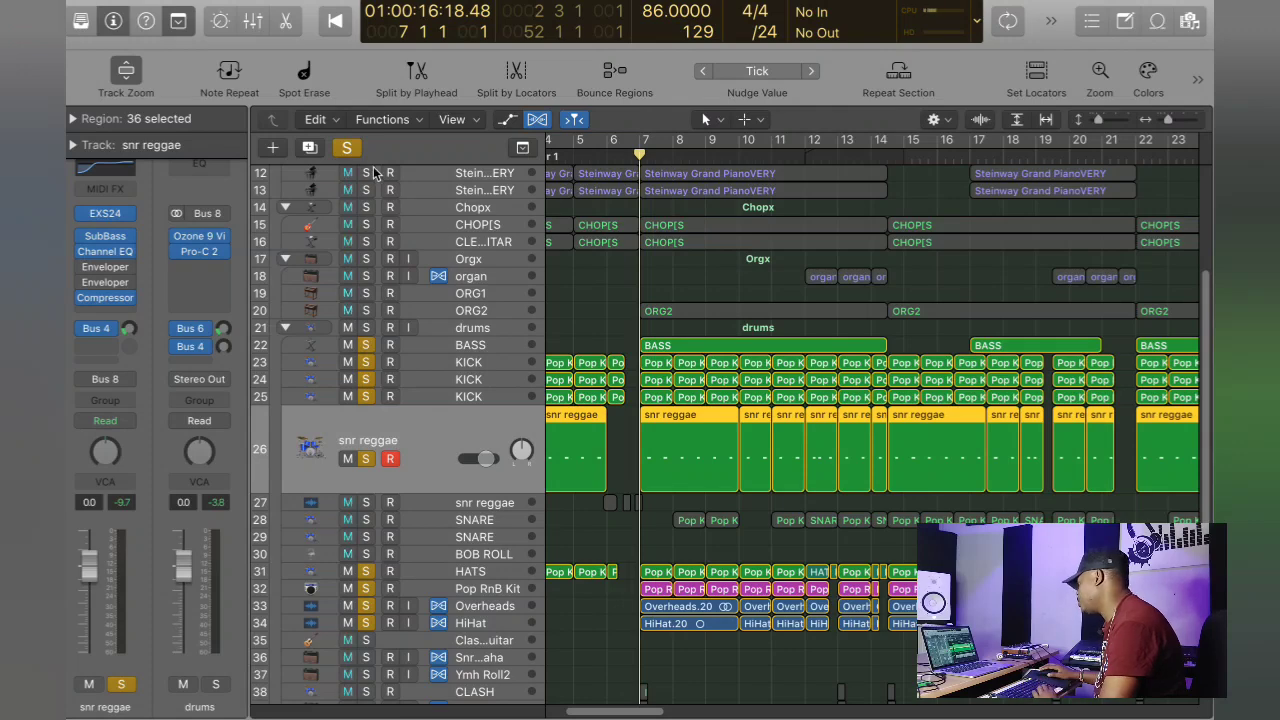
Step: Clear the solos on the bass and drum tracks and play only the KICK track number 24 from bar 7
left_click(365, 344)
left_click_drag(367, 362, 368, 660)
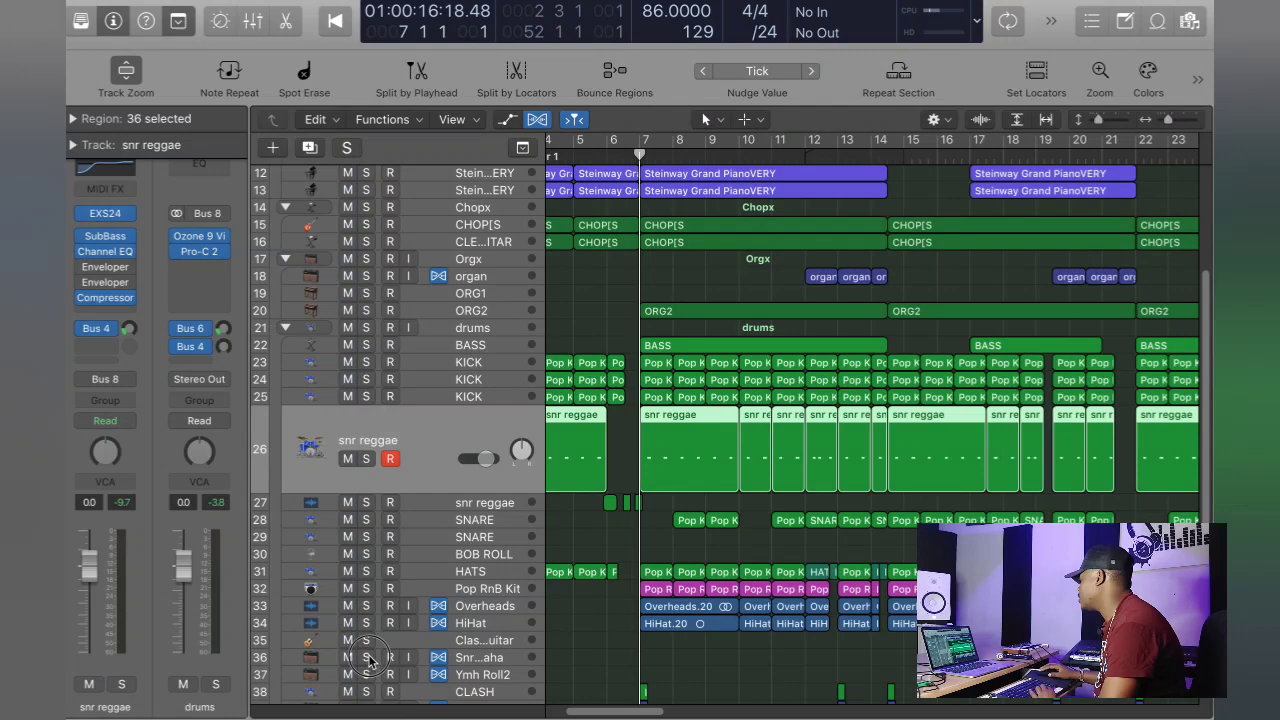
left_click(365, 379)
key("space")
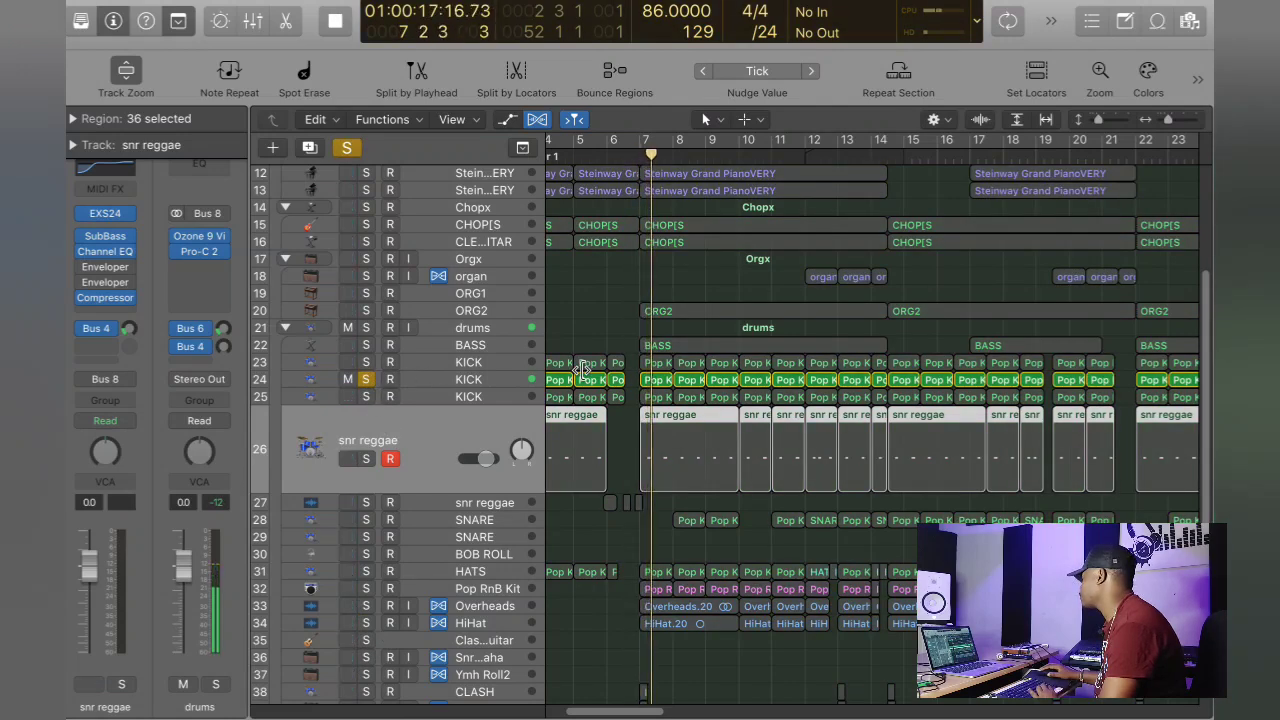
key("space")
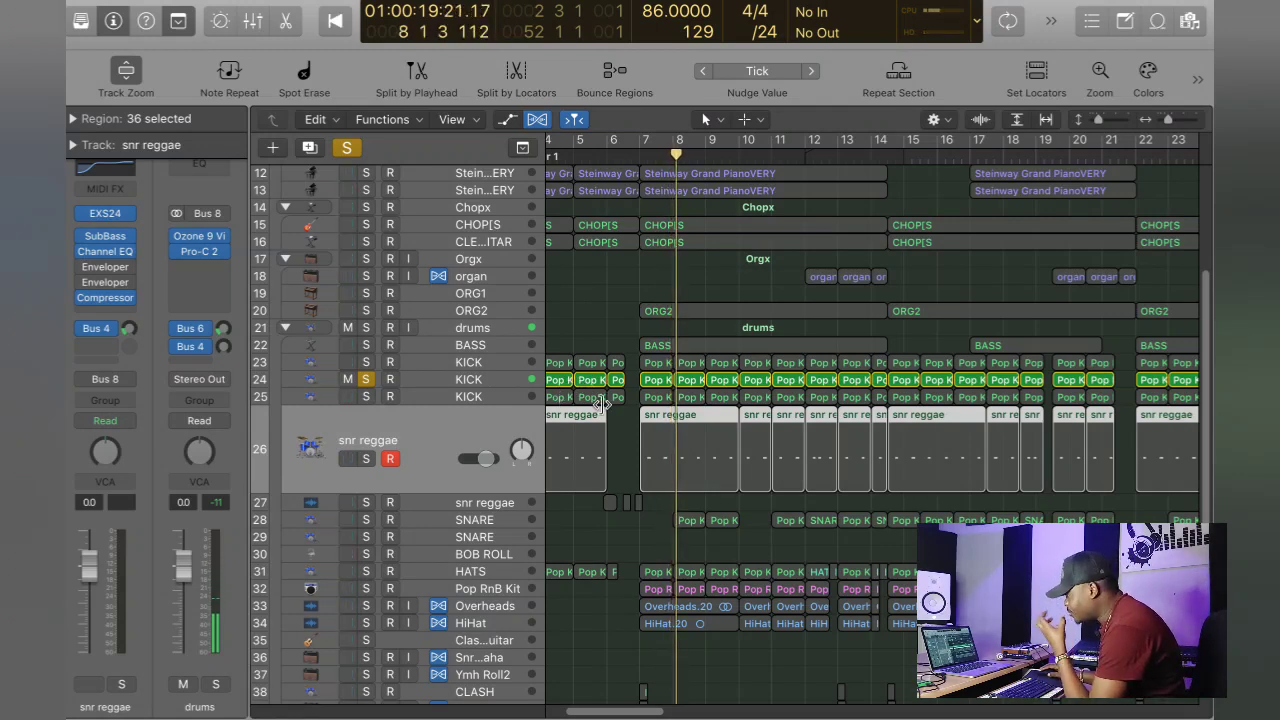
Step: Add KICK tracks 23 and 25 to the solo and play all three kick layers together from bar 7
left_click(367, 397)
left_click(366, 362)
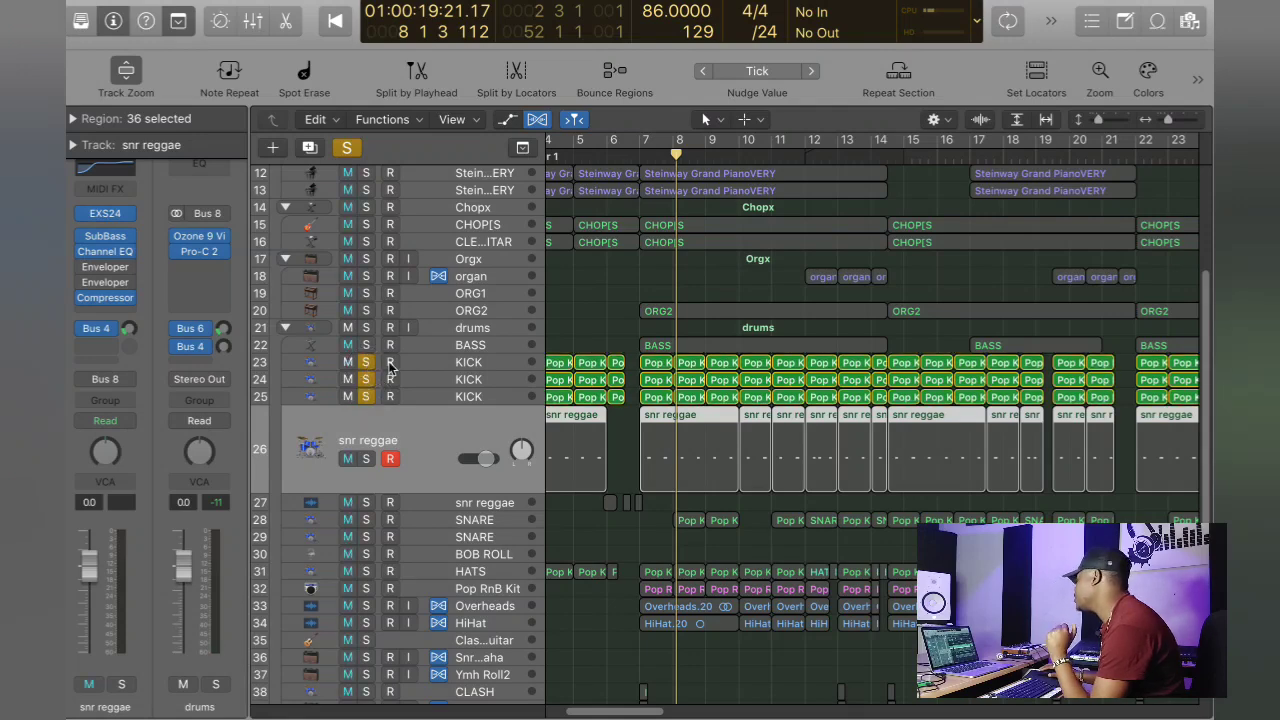
left_click(640, 154)
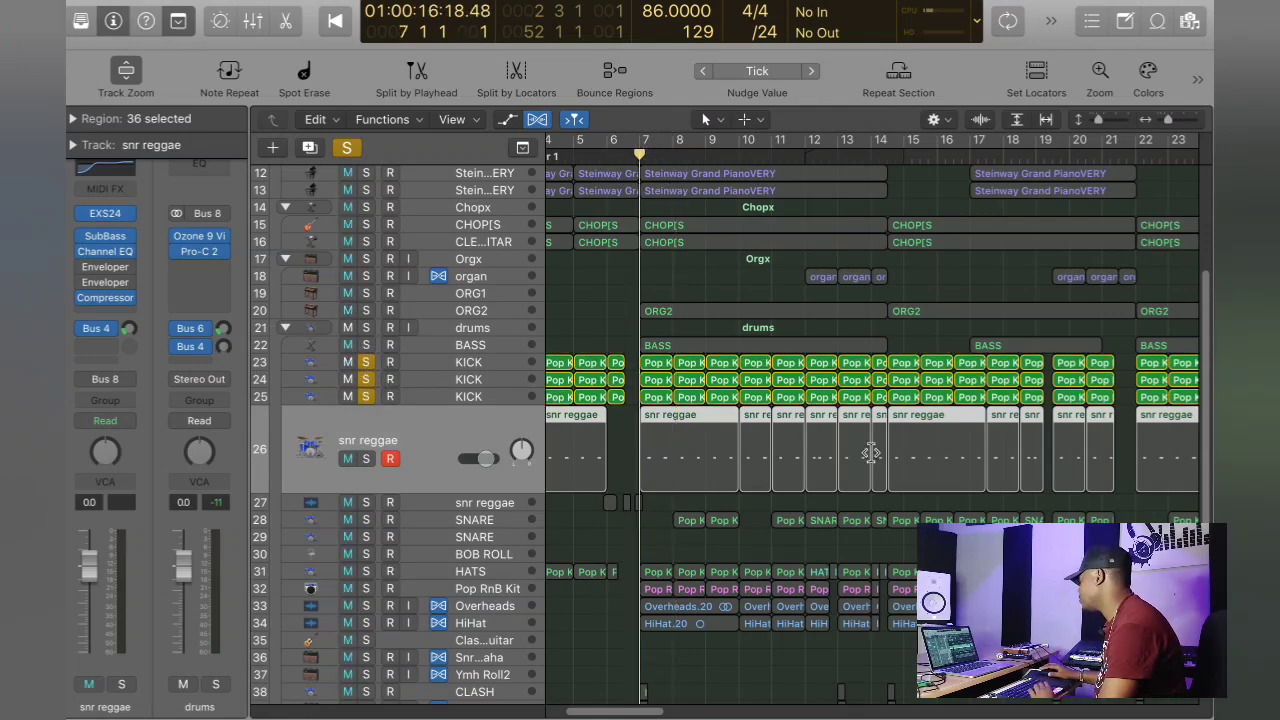
key("space")
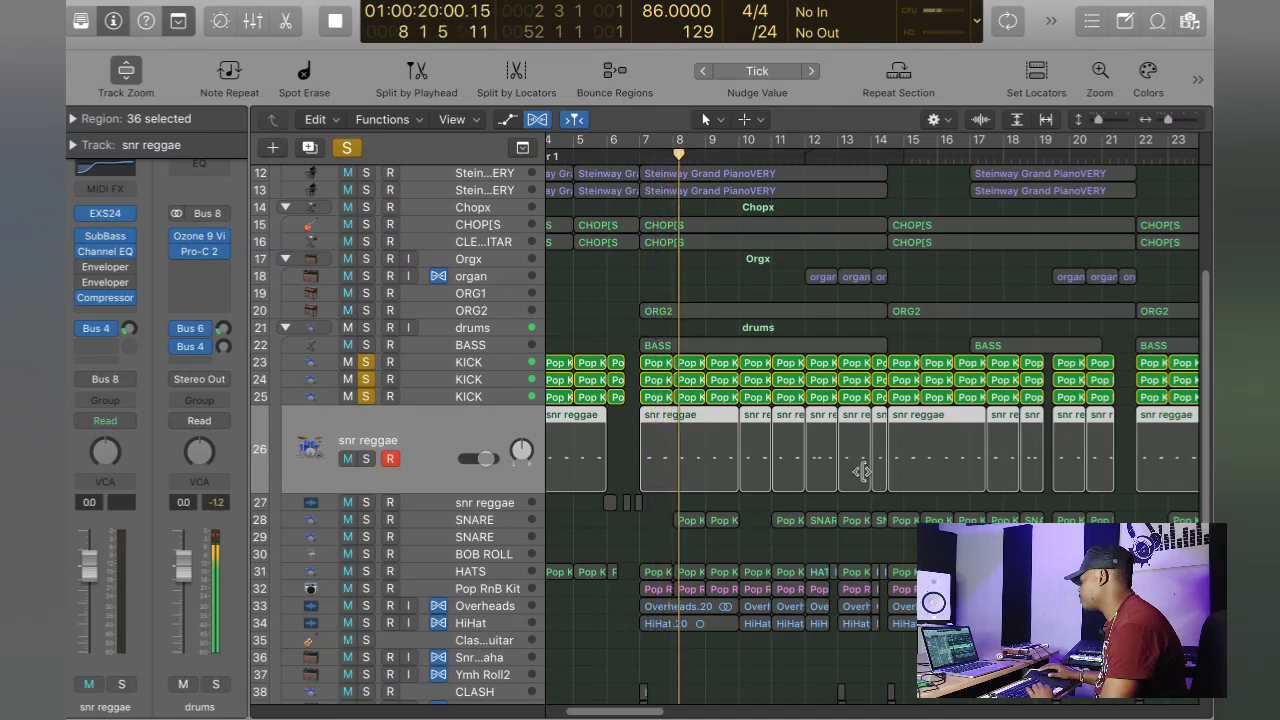
Step: Reduce the kick solo to KICK track 24 alone while playback continues
left_click(366, 362)
left_click(366, 379)
left_click(368, 397)
left_click(366, 380)
Step: Select KICK track 24, stop playback and display its REGGAE KICK CAH patch in the patch library
left_click(437, 382)
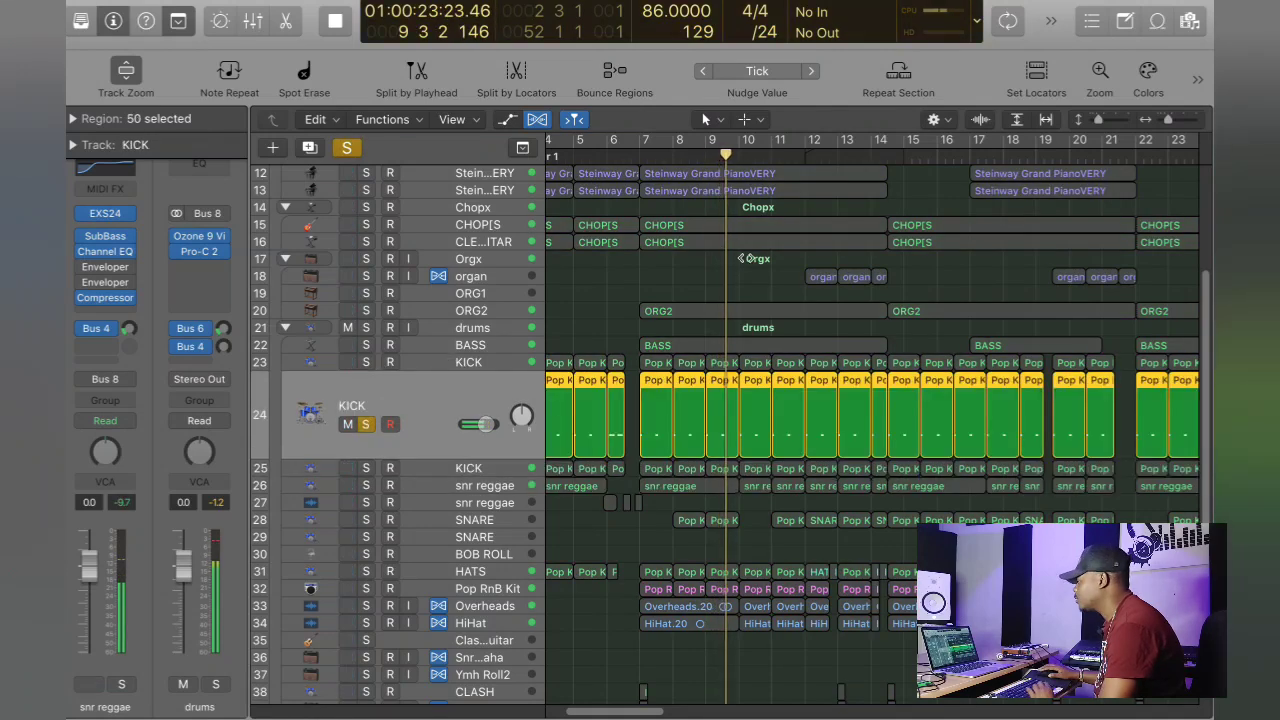
key("space")
key("y")
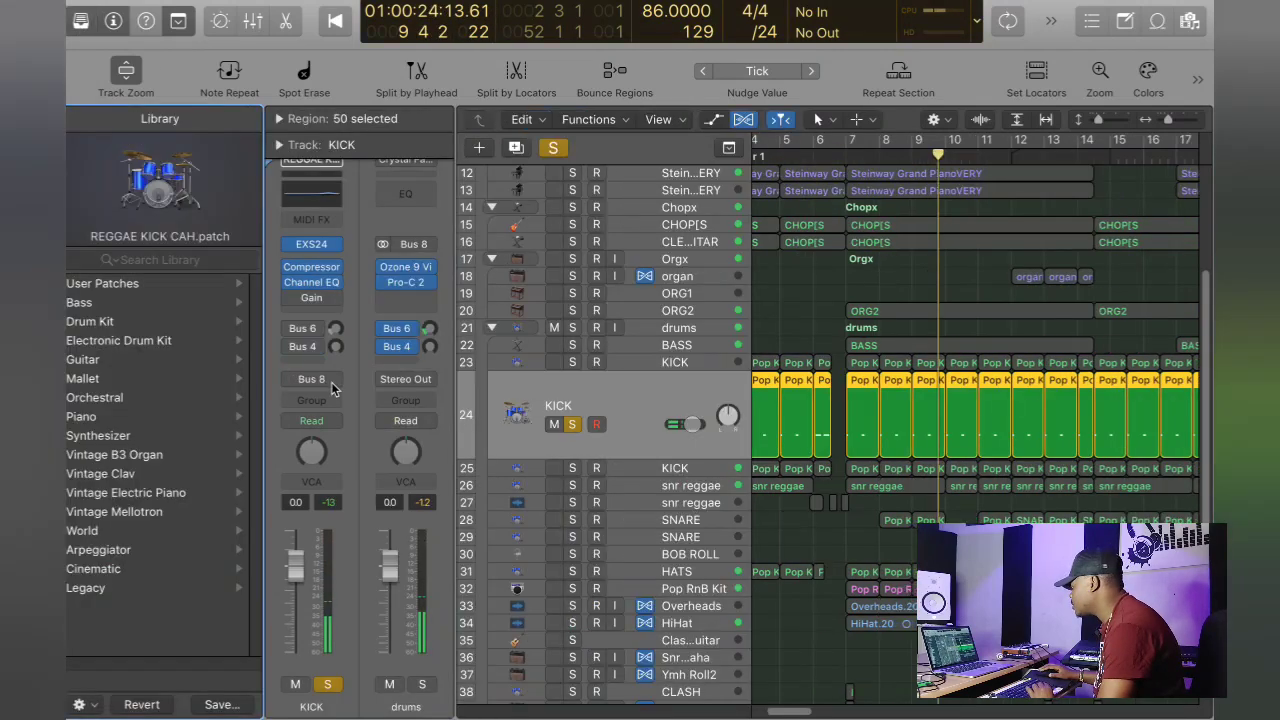
scroll(127, 577, "down", 2)
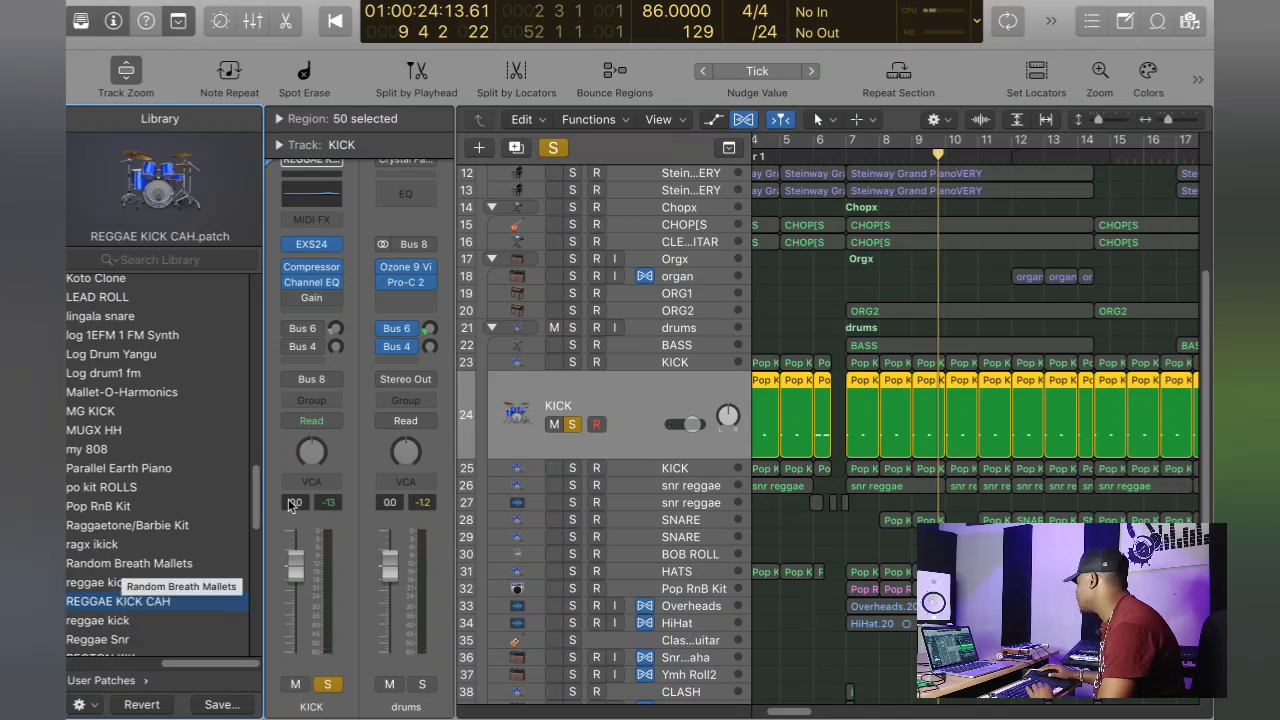
Step: Play from bar 7 and compare KICK tracks 23, 24 and 25 by switching their solos on and off
double_click(838, 154)
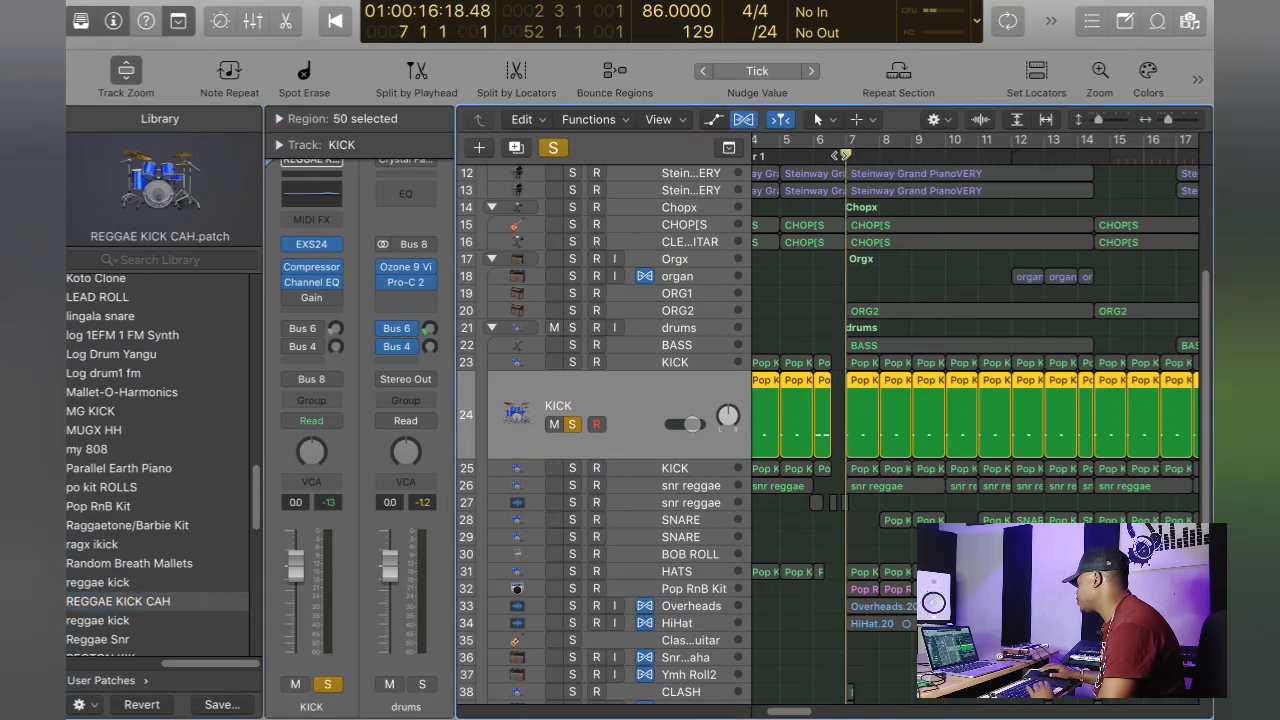
left_click(573, 362)
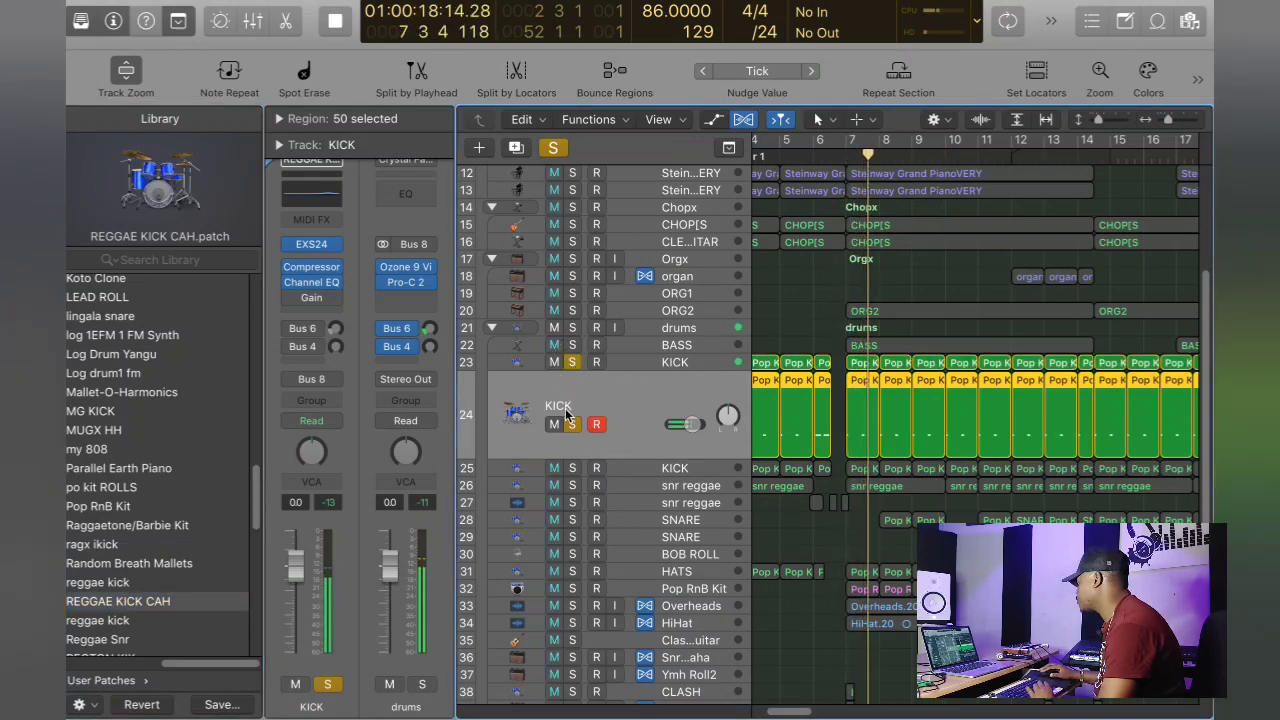
left_click(571, 424)
left_click(571, 424)
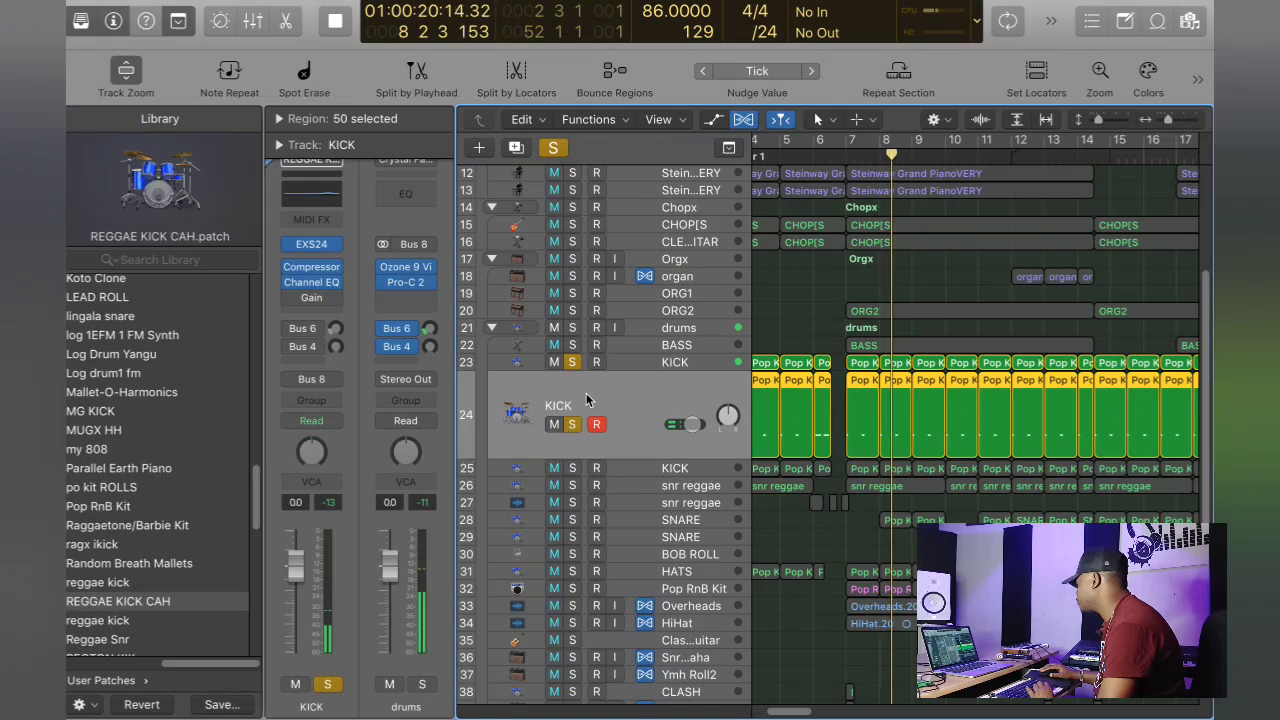
left_click(572, 362)
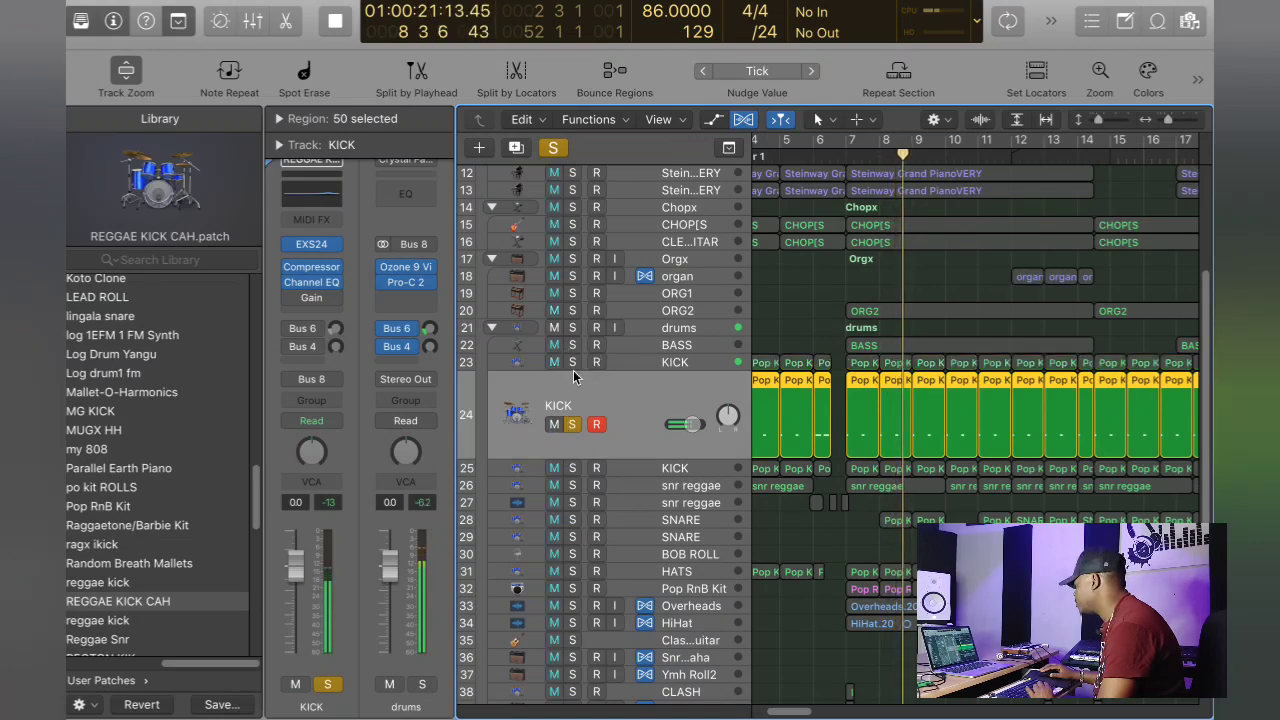
left_click(571, 468)
left_click(572, 424)
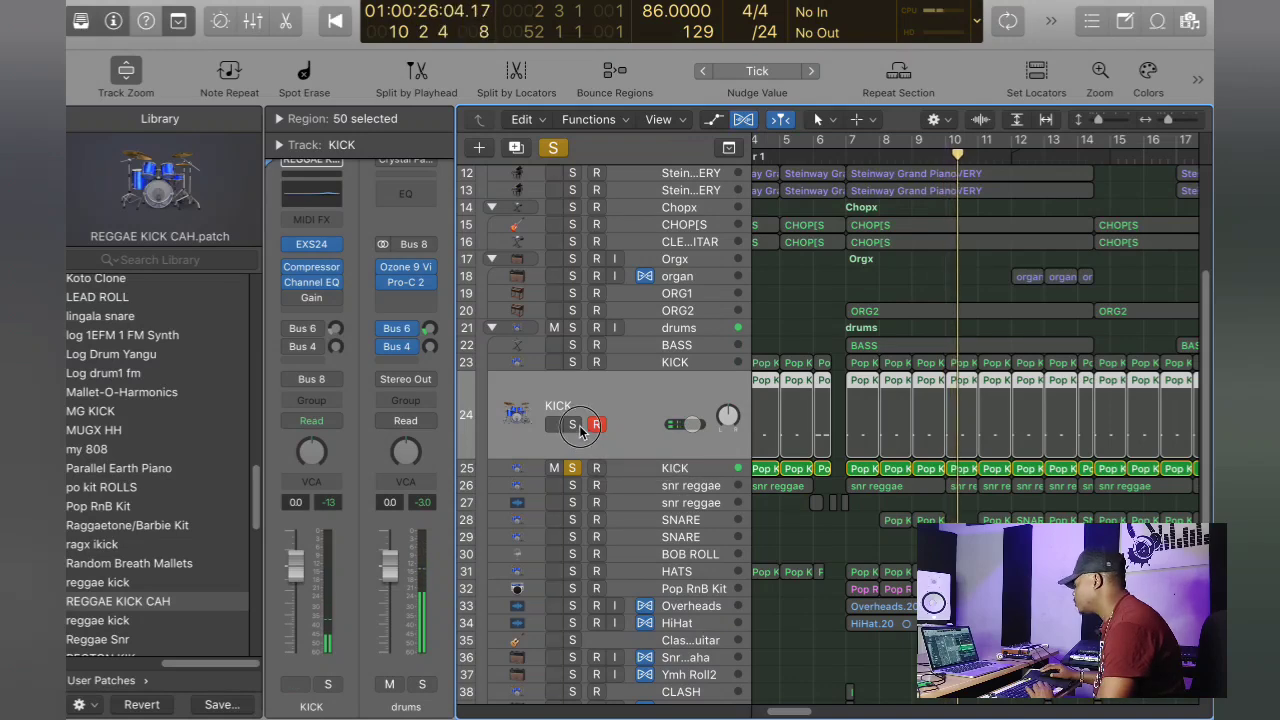
Step: Return the solo to KICK track 24 and audition the "reggae kick" patch on it before reloading REGGAE KICK CAH
left_click(571, 424)
left_click(571, 468)
left_click(172, 582)
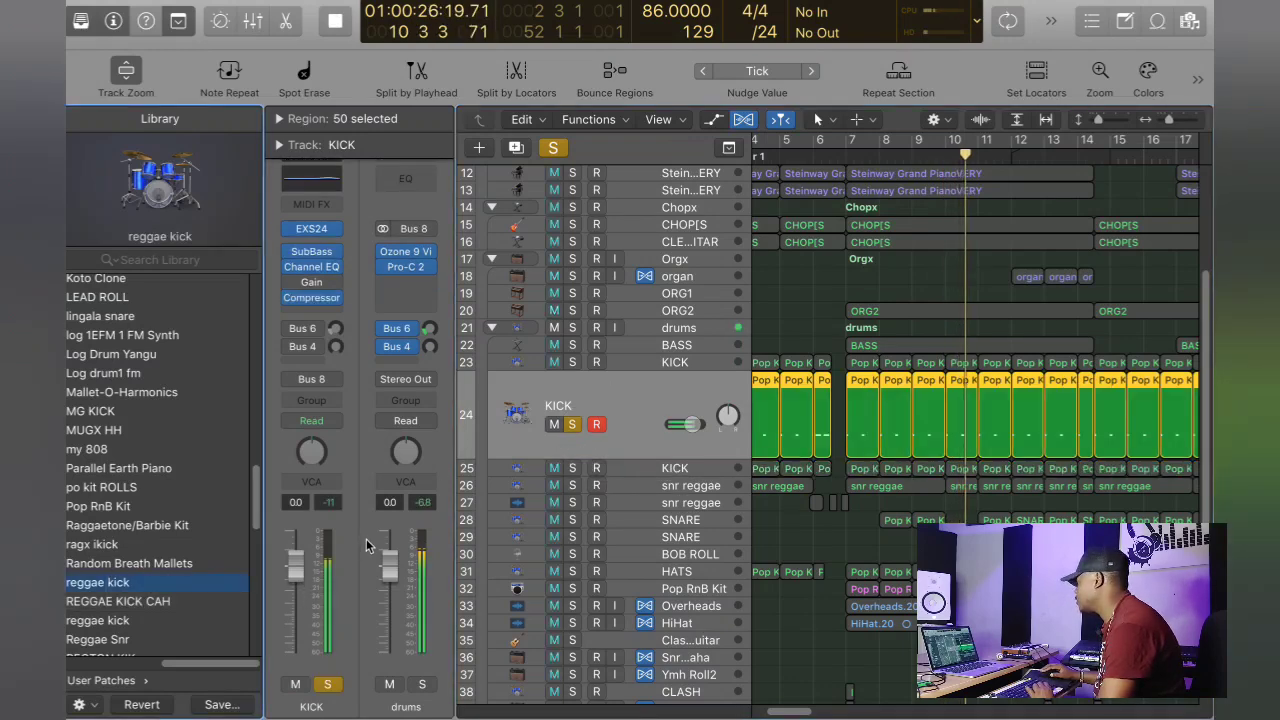
left_click(140, 602)
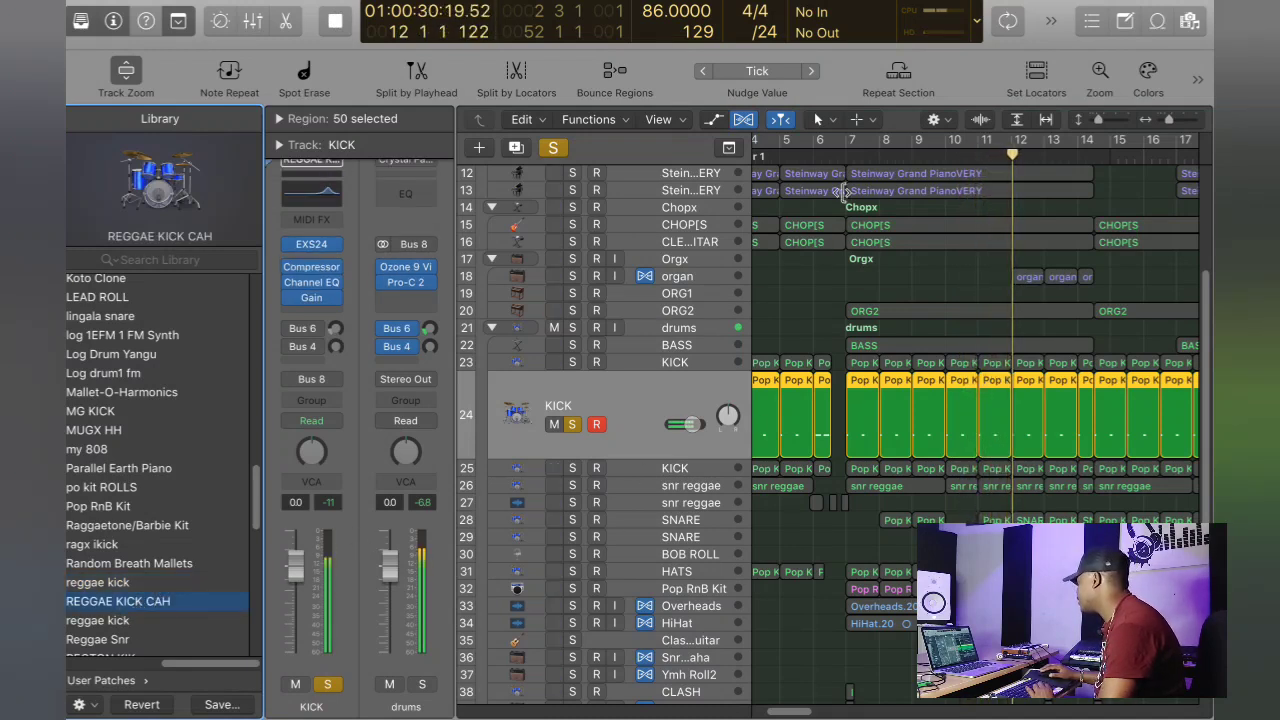
Step: Play KICK track 24 from bar 7, adding KICK tracks 23 and 25 to the solo during playback
left_click(848, 157)
left_click(571, 425)
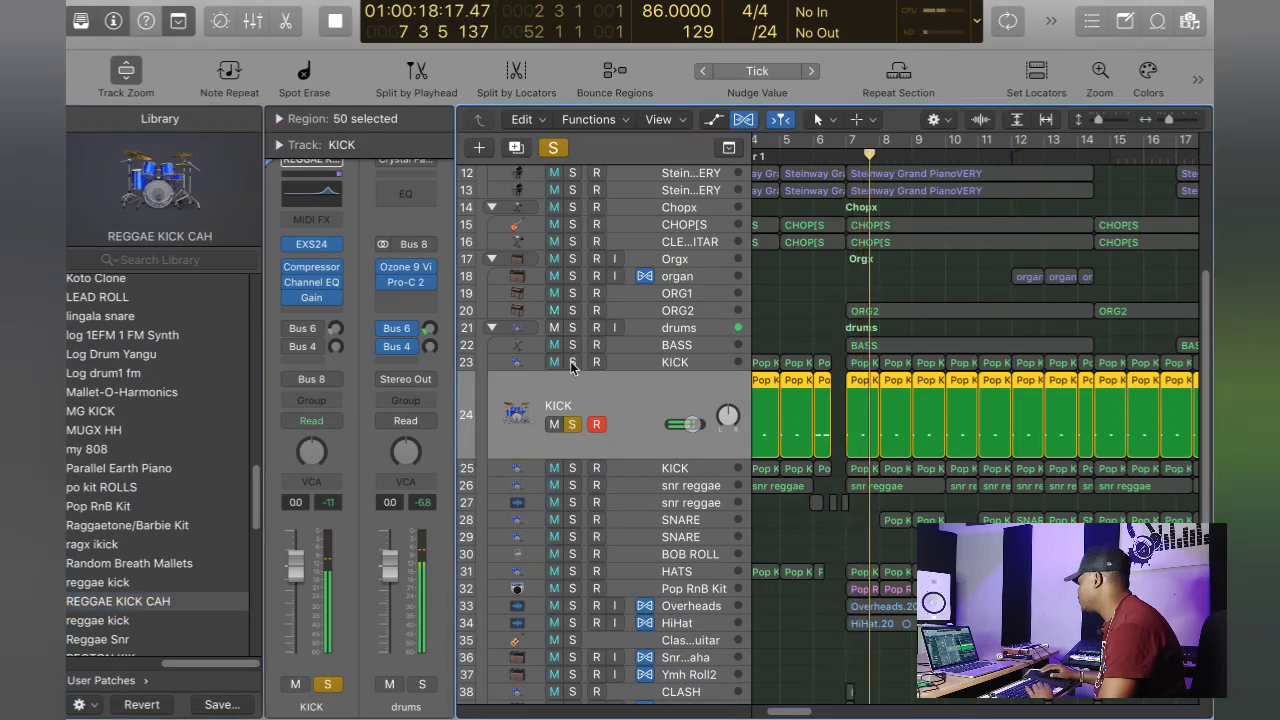
left_click(571, 468)
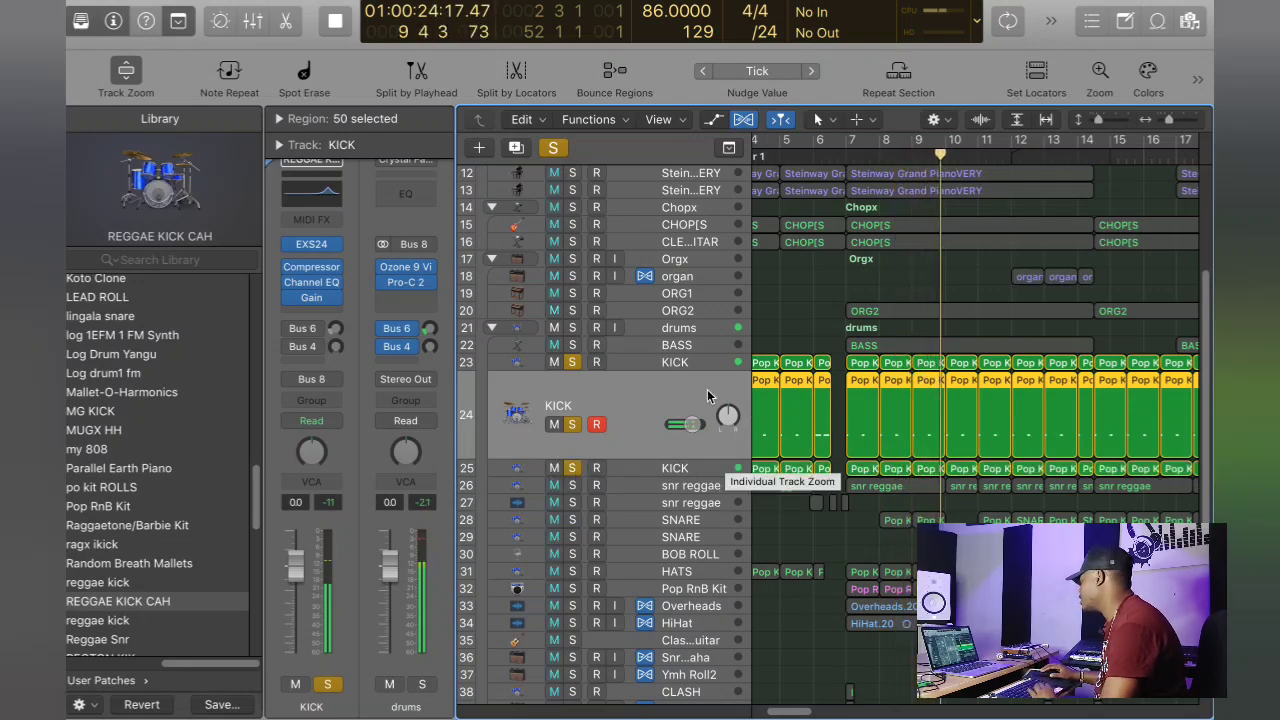
key("space")
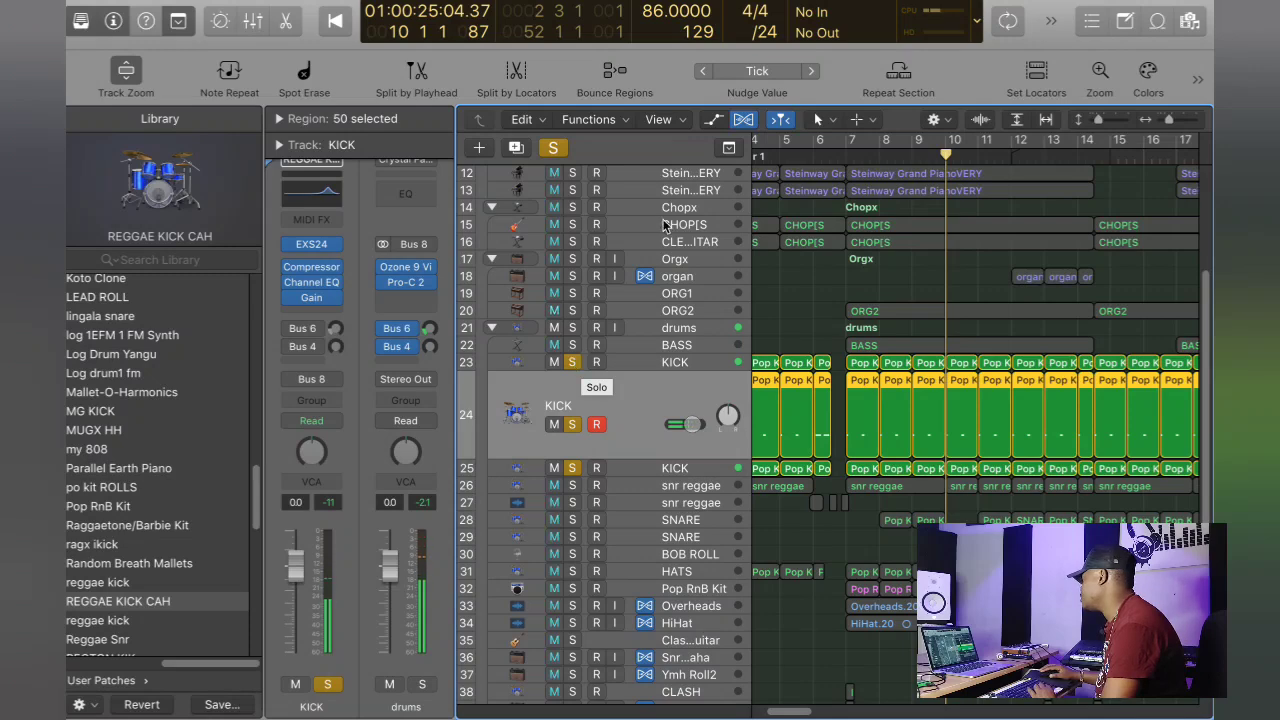
Step: Clear the kick solos, mute the BASS track, and play the whole drums stack in solo before releasing its solo
left_click(553, 147)
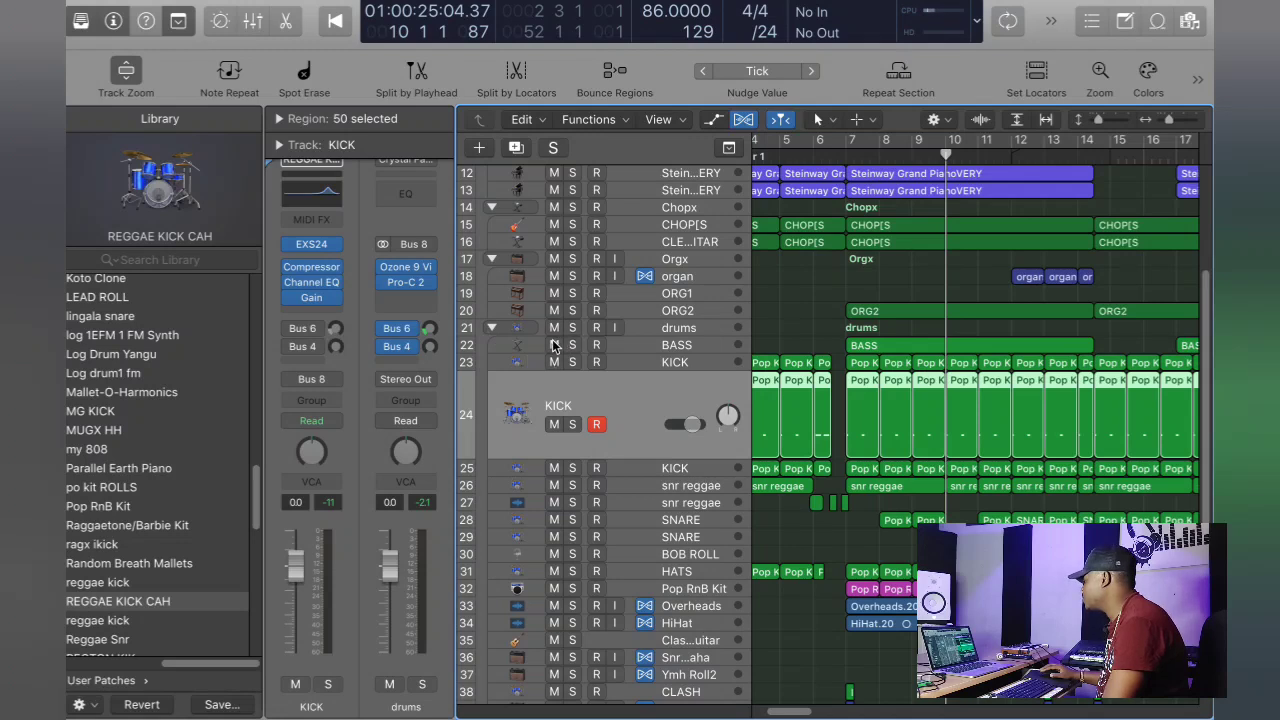
left_click(554, 345)
left_click(572, 328)
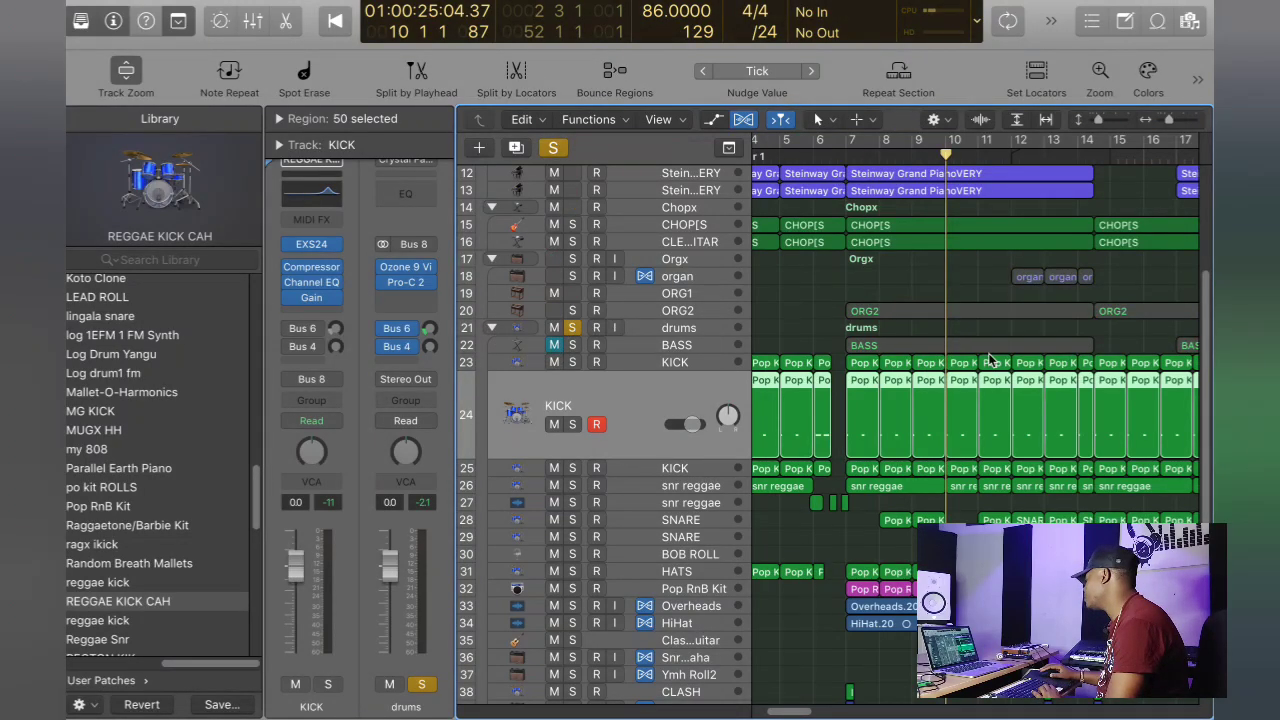
key("space")
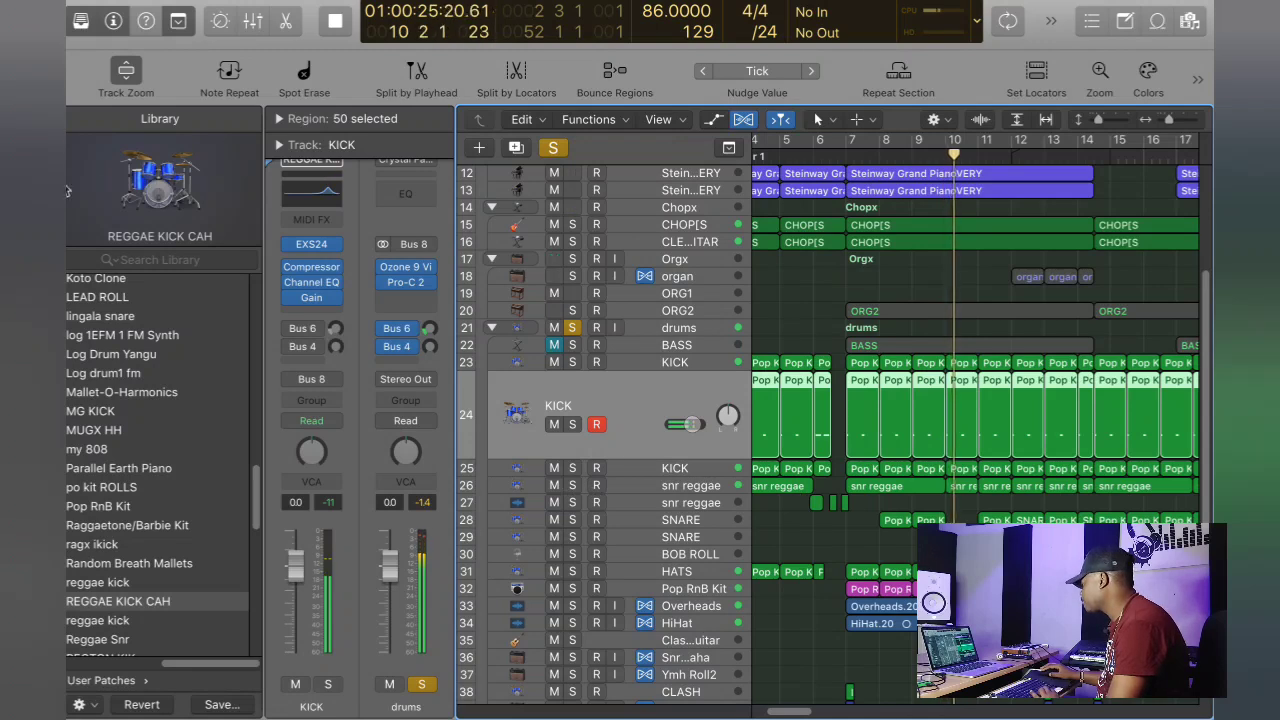
key("space")
left_click(577, 328)
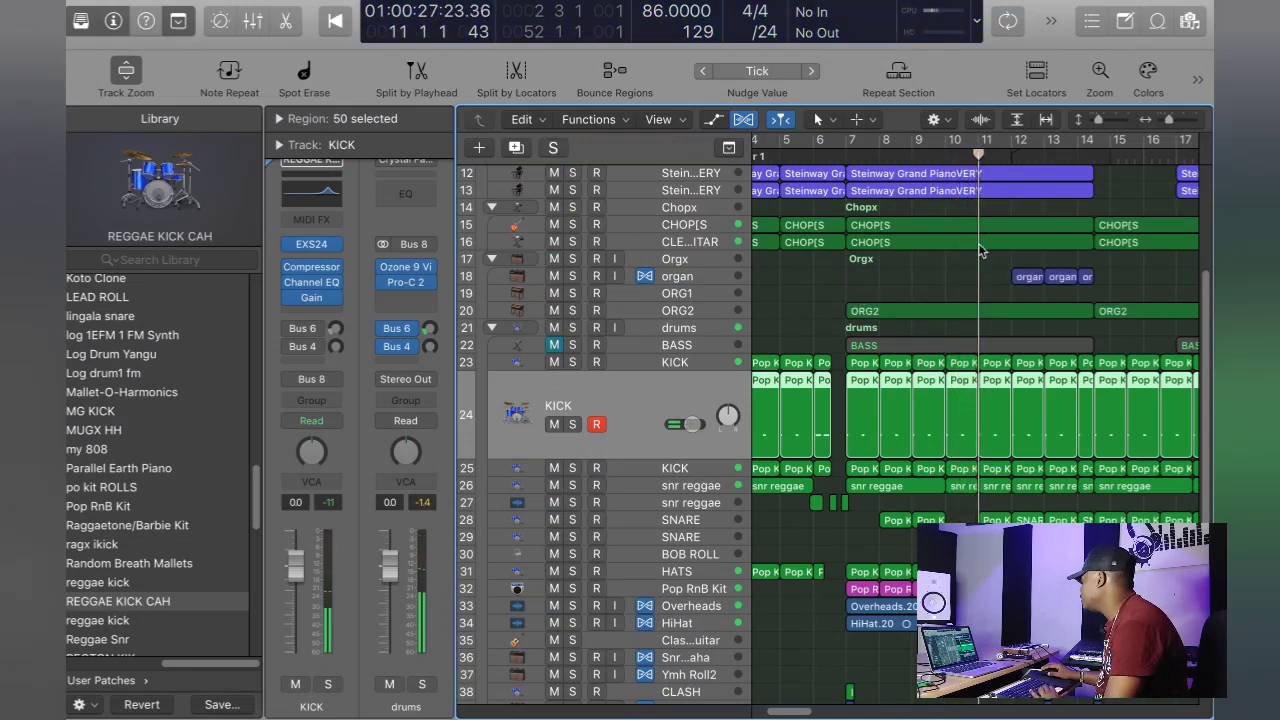
Step: Solo the Steinway Grand PianoVERY track, number 12, and play it from bar 7
left_click_drag(1168, 121, 1163, 121)
left_click(819, 703)
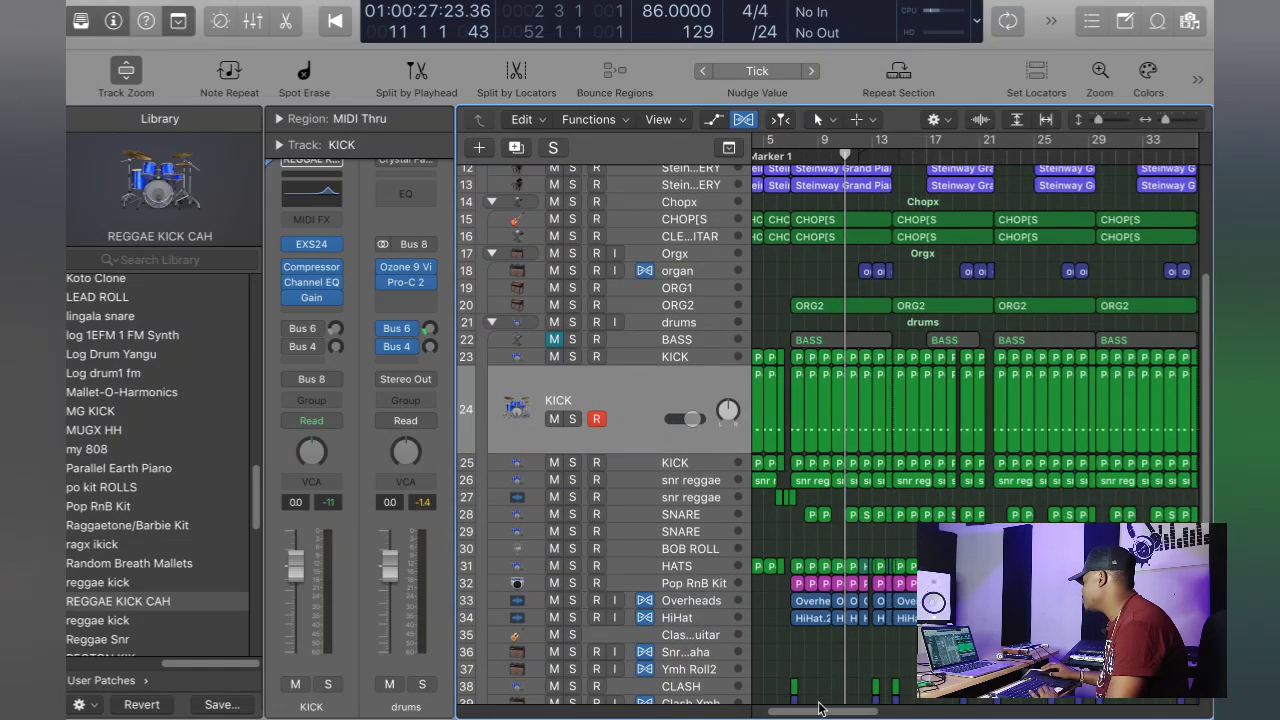
left_click_drag(819, 713, 806, 713)
scroll(663, 268, "up", 3)
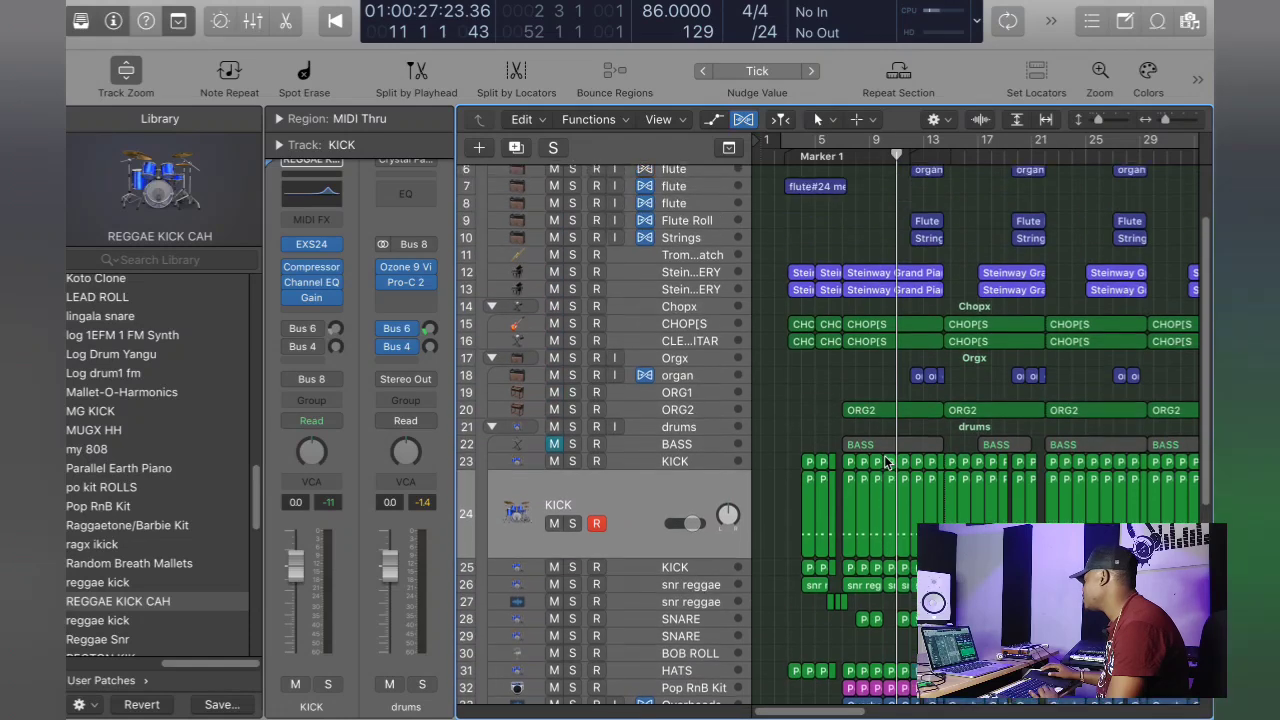
left_click(675, 273)
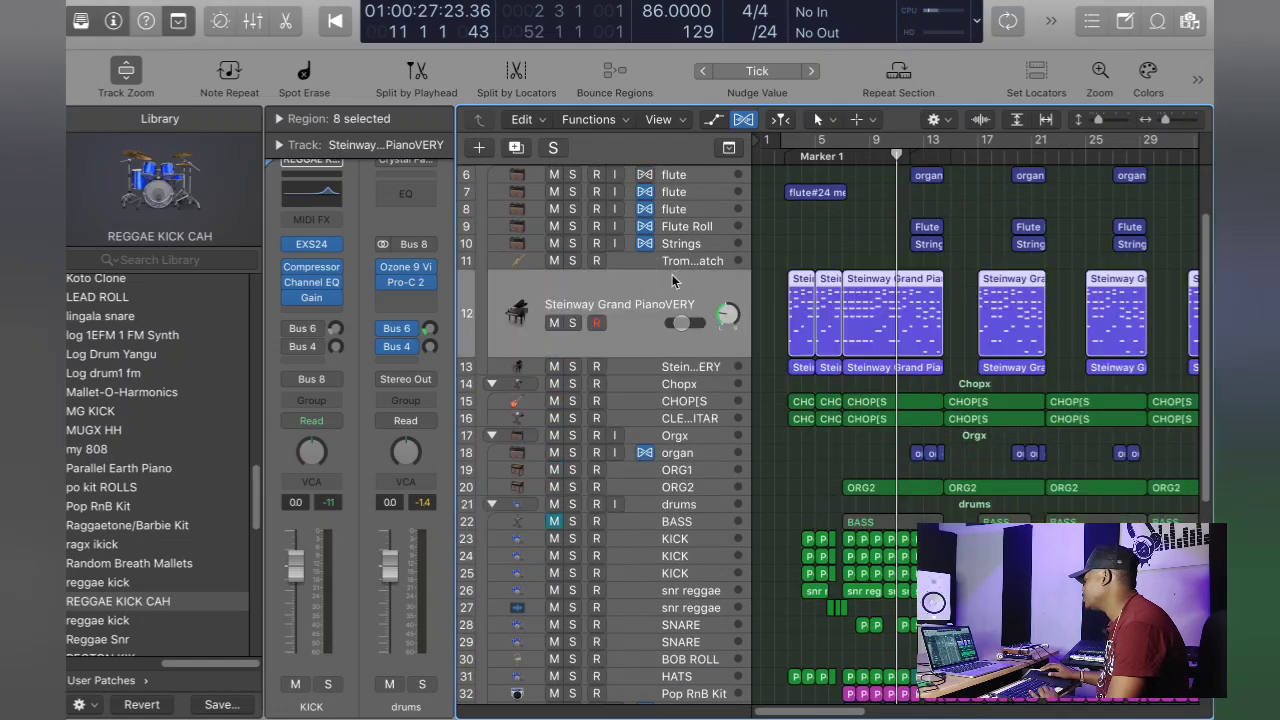
left_click(571, 322)
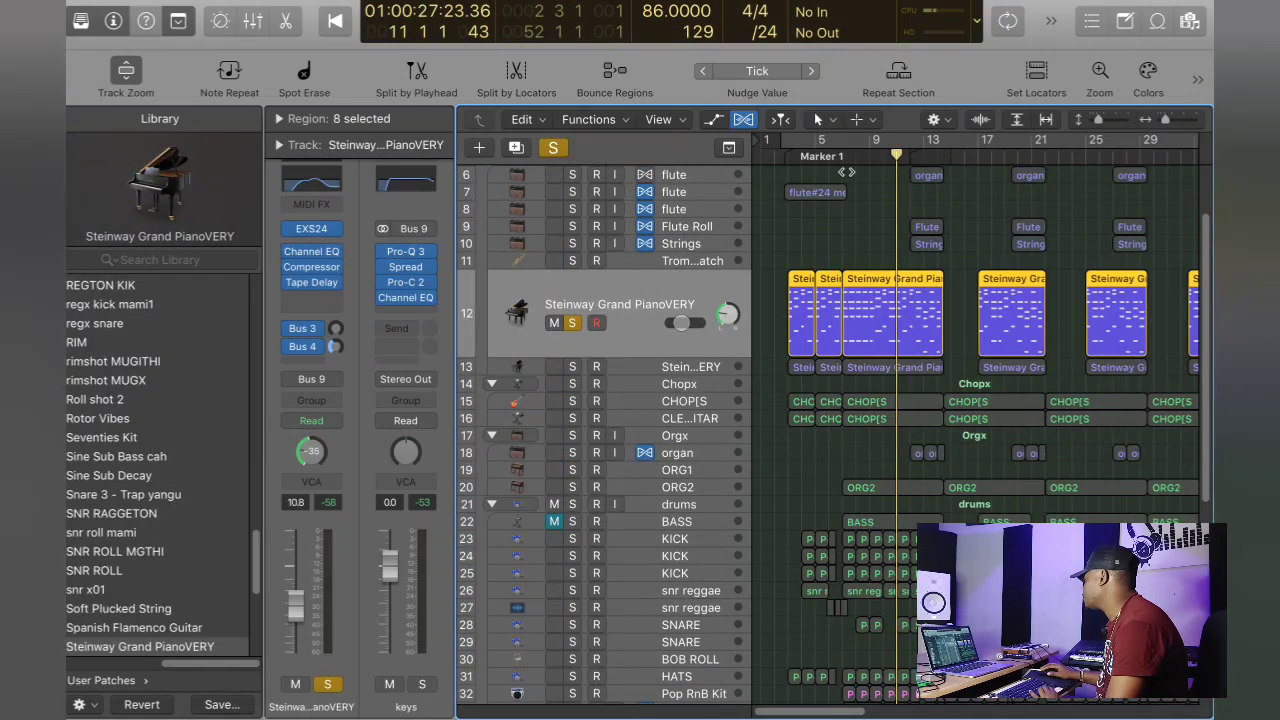
left_click(843, 157)
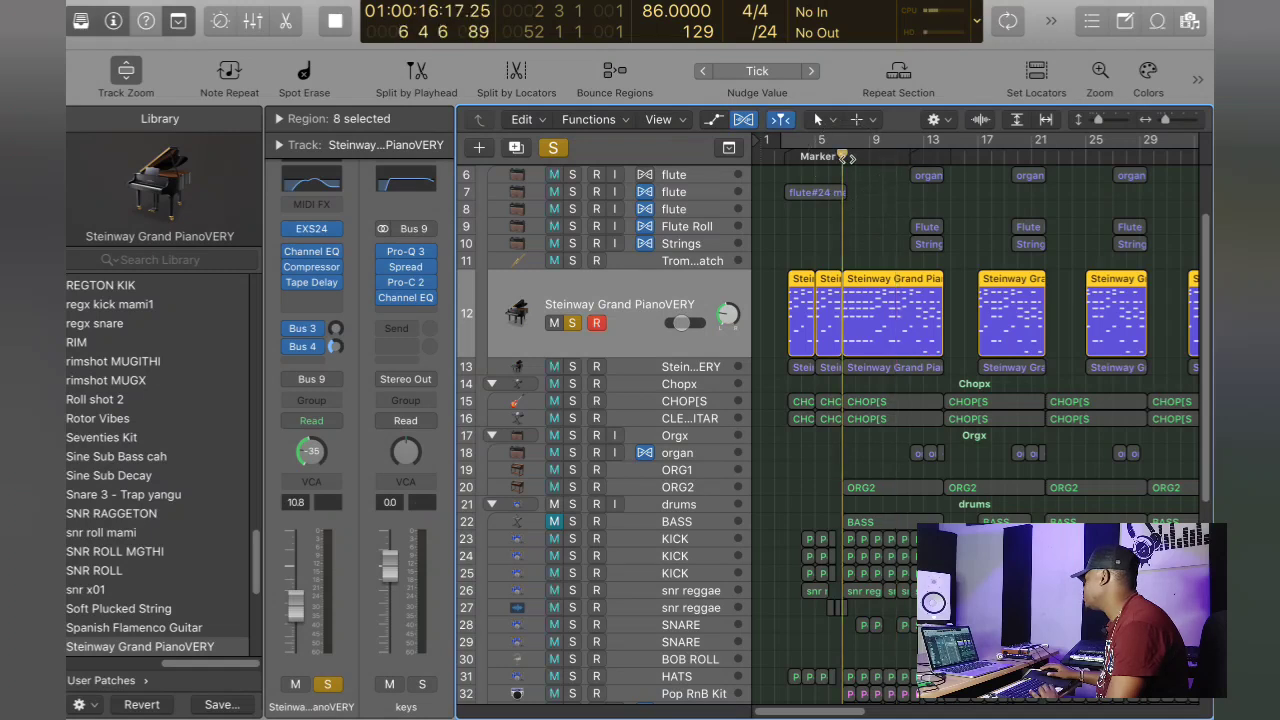
Step: Continue the solo piano playback, adding the second Steinway track, number 13, to the solo
key("space")
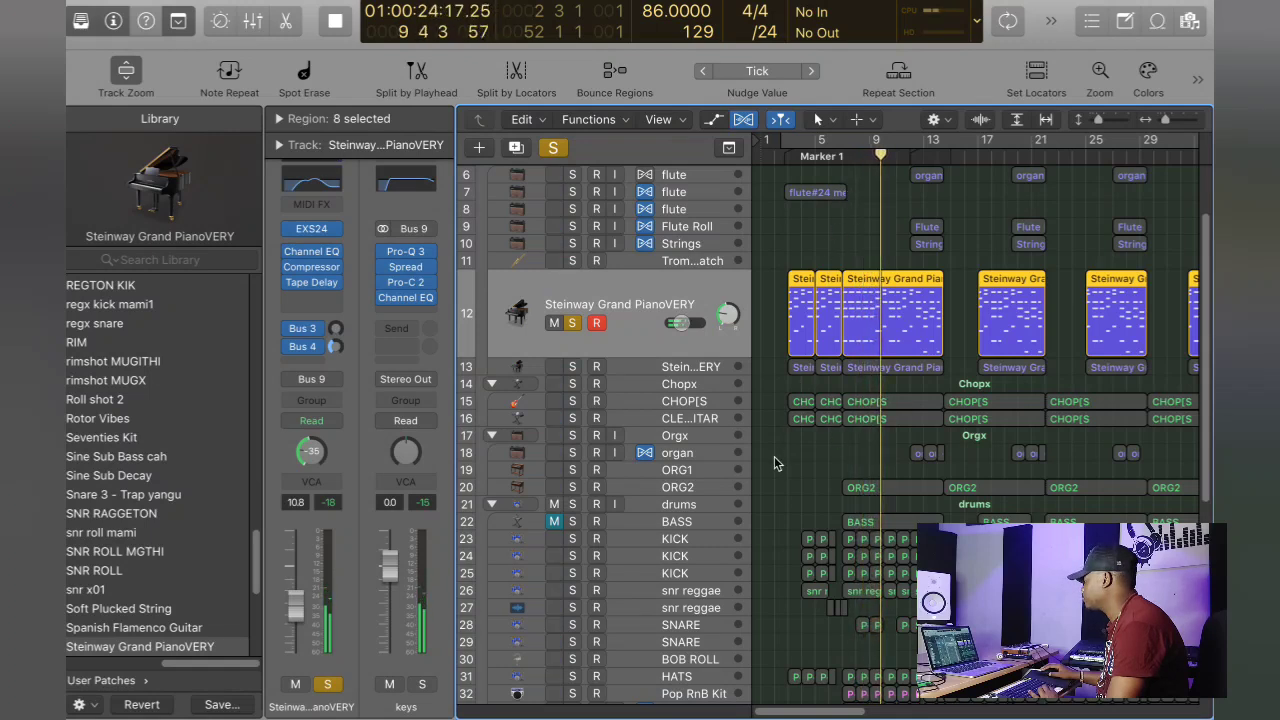
left_click(572, 367)
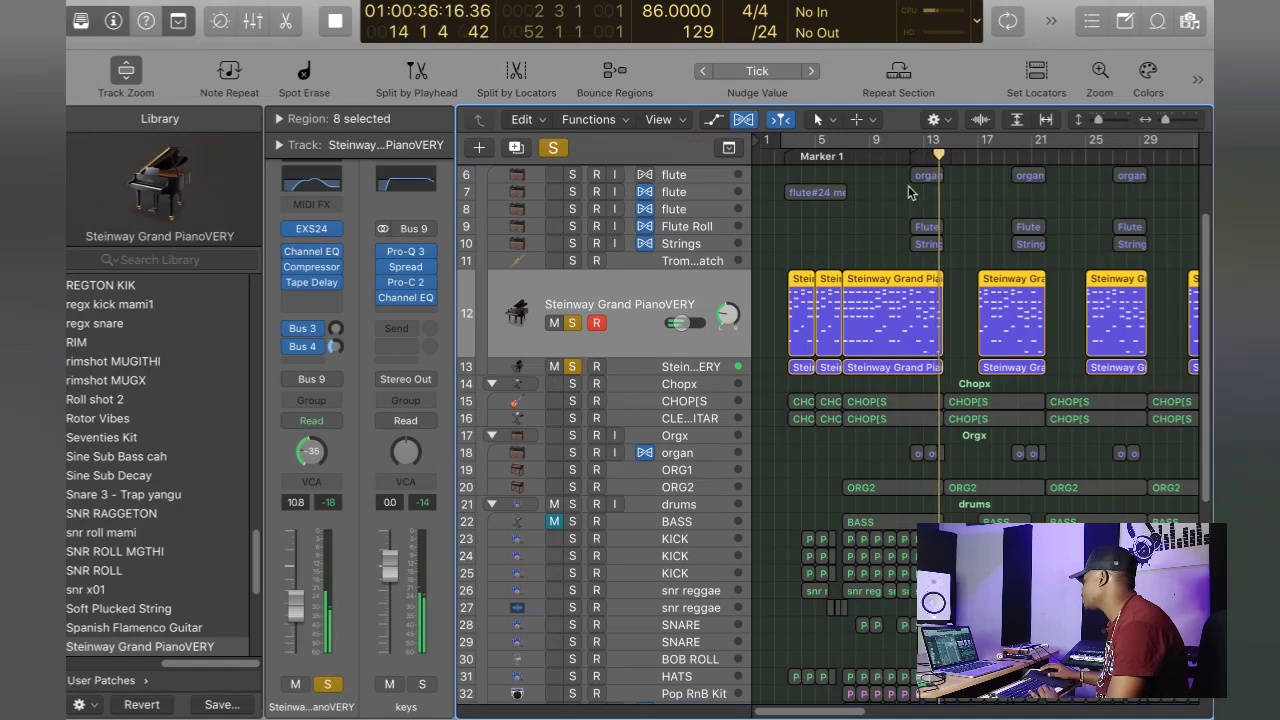
key("space")
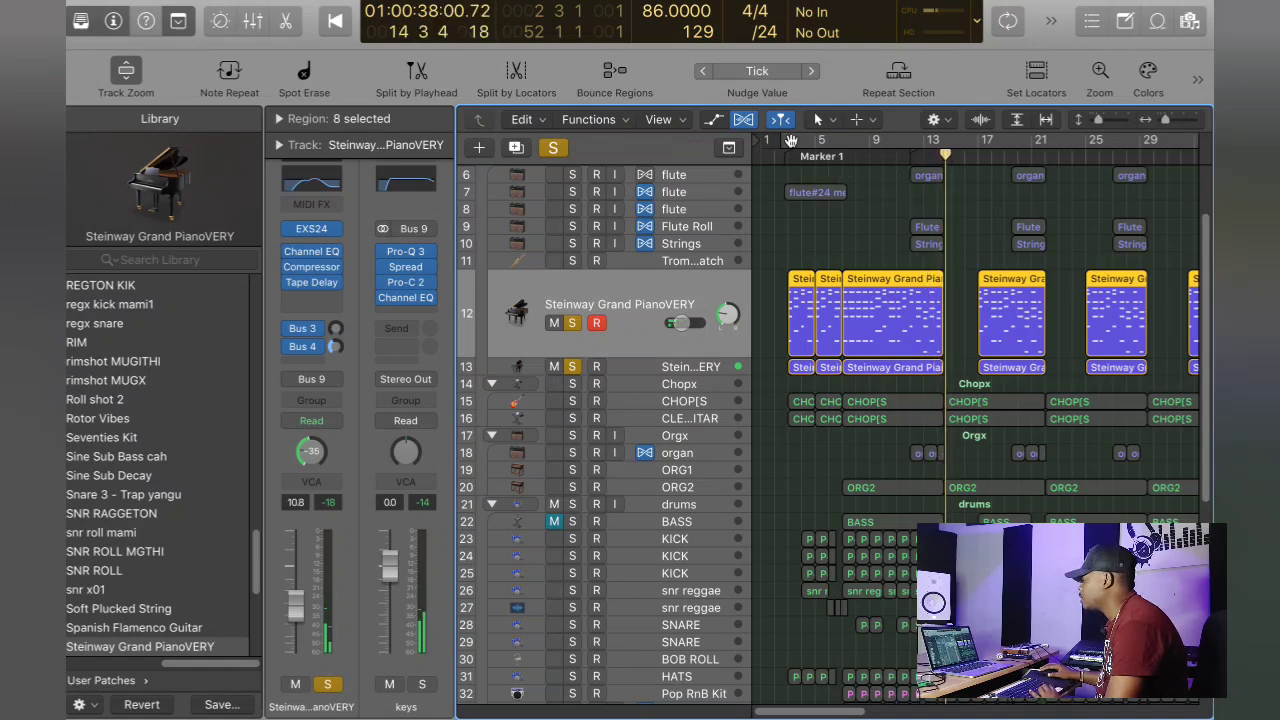
Step: Clear all solos and play a short passage of the full arrangement from bar 7
left_click(552, 148)
left_click(843, 157)
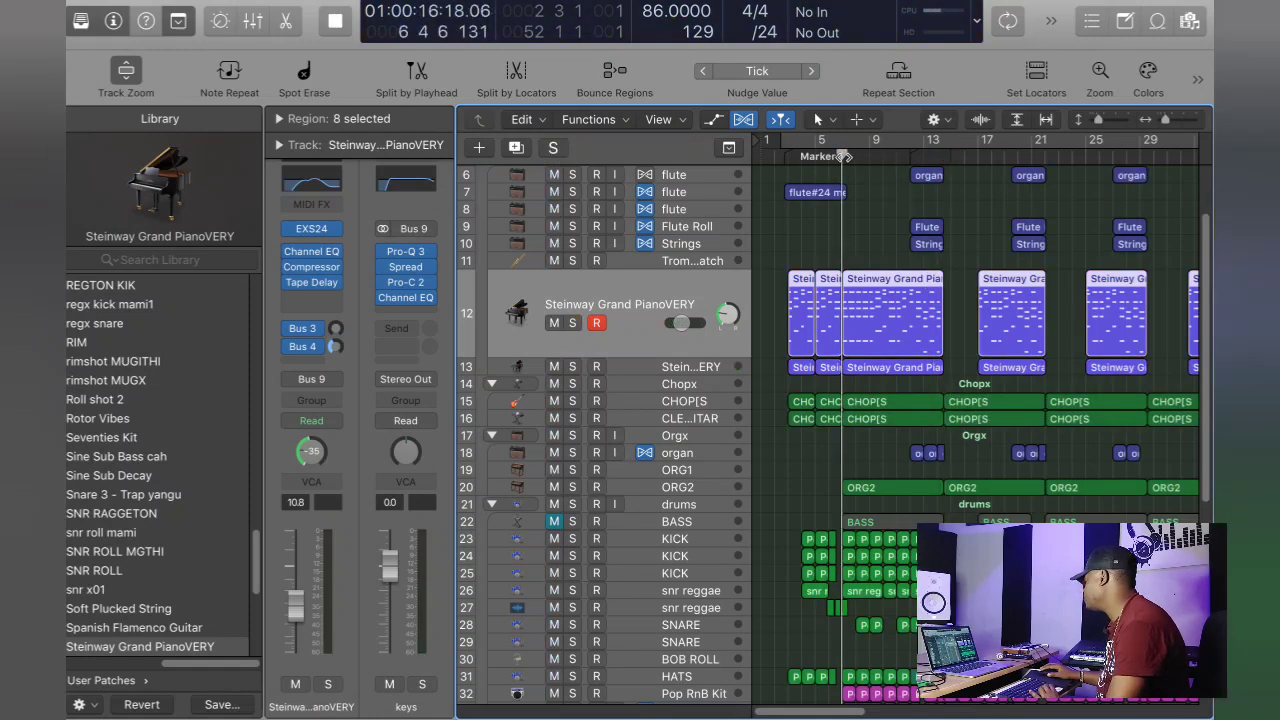
key("space")
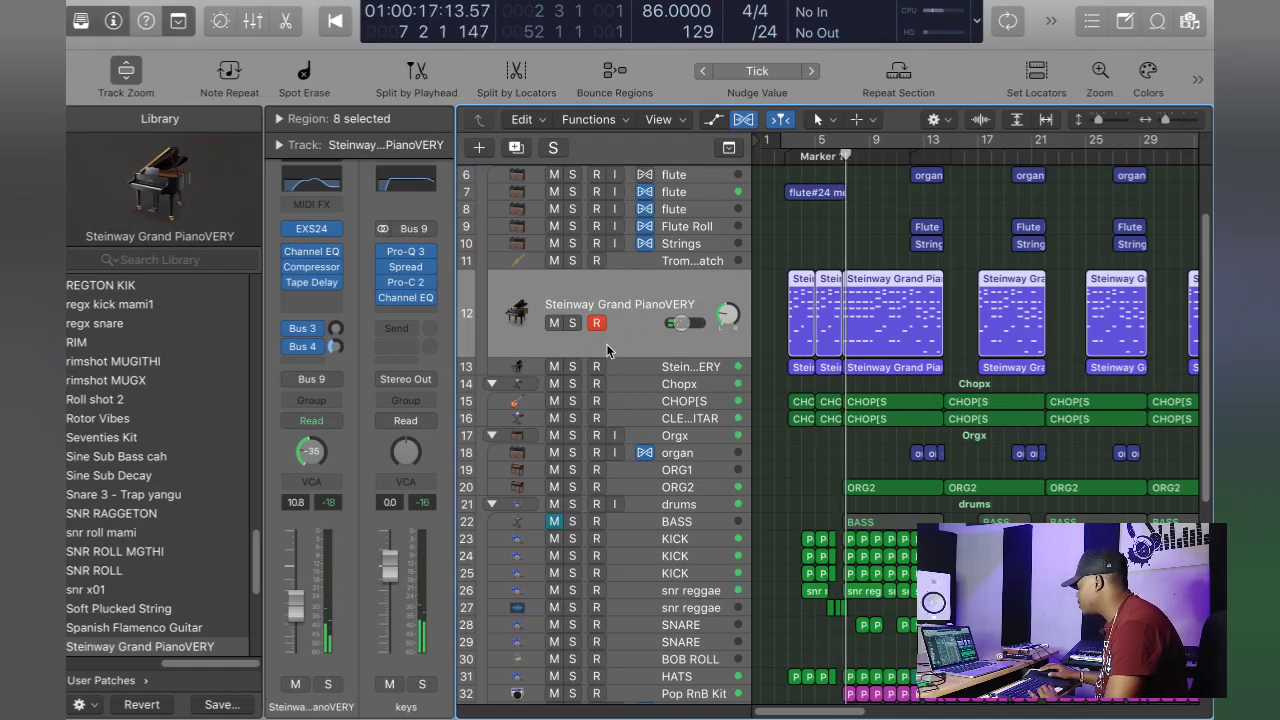
Step: Solo the two Steinway piano tracks together with the drums stack and play them from bar 7
left_click(573, 322)
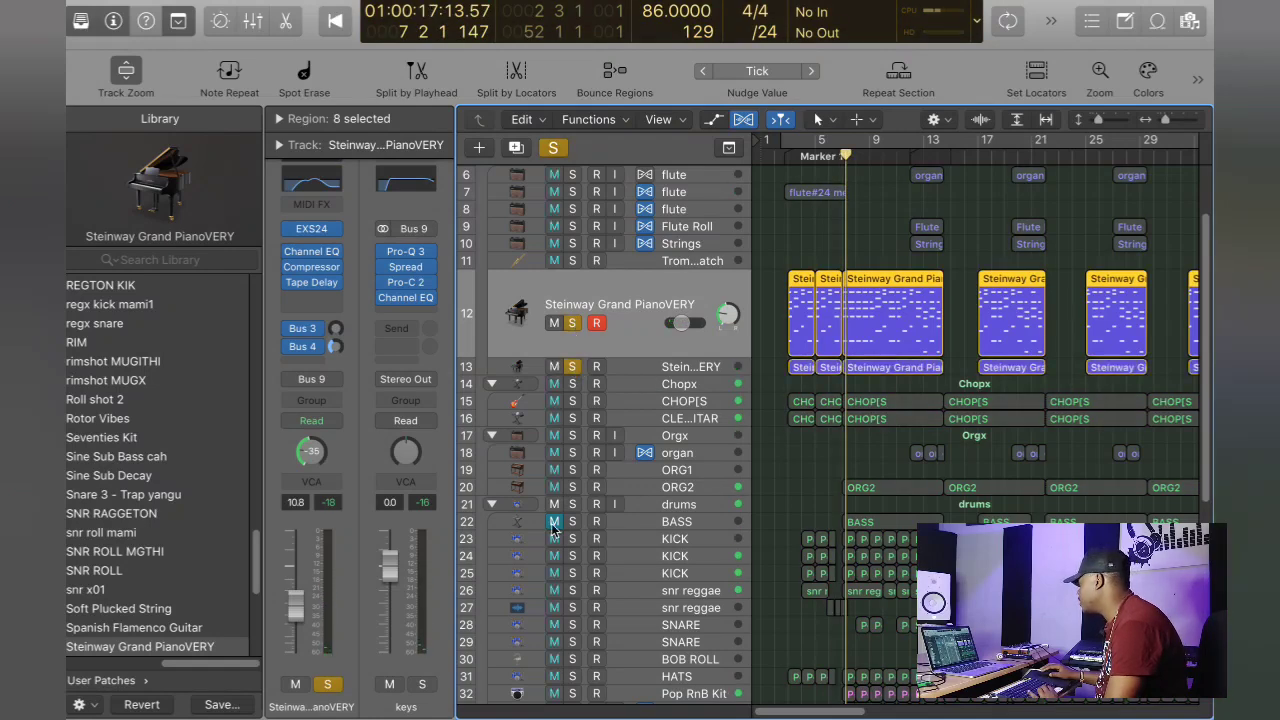
left_click(572, 504)
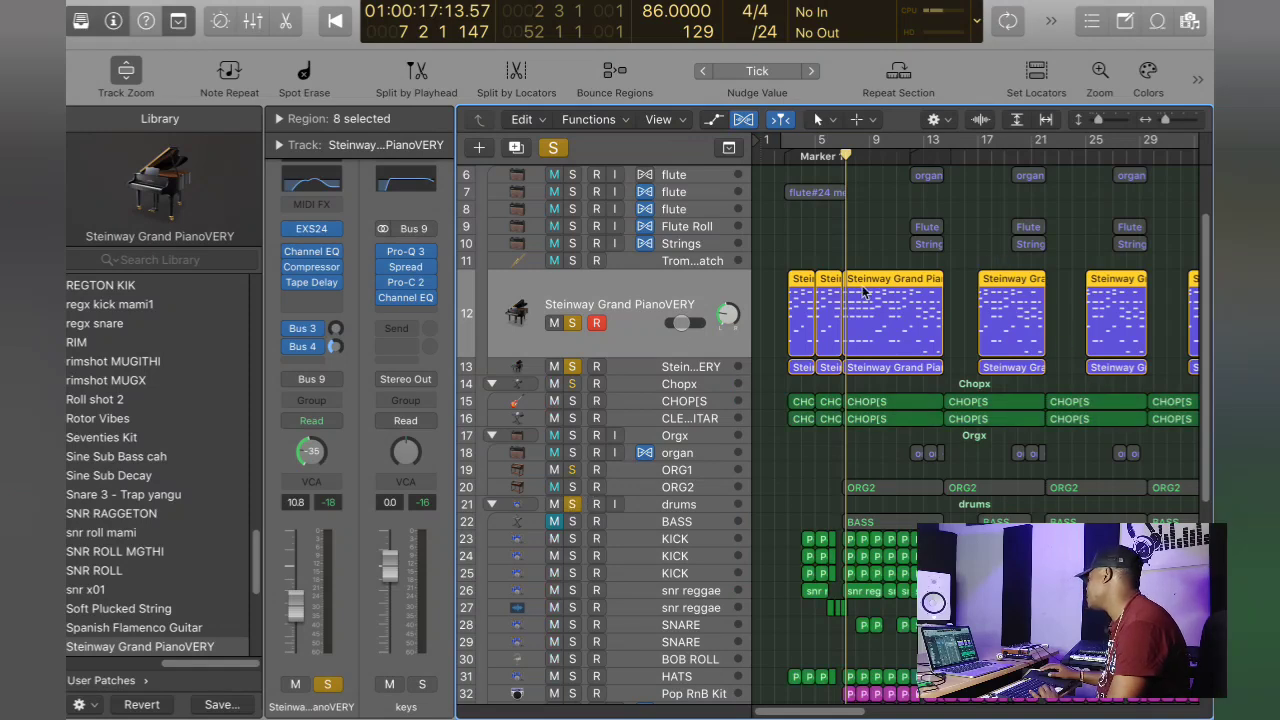
key("space")
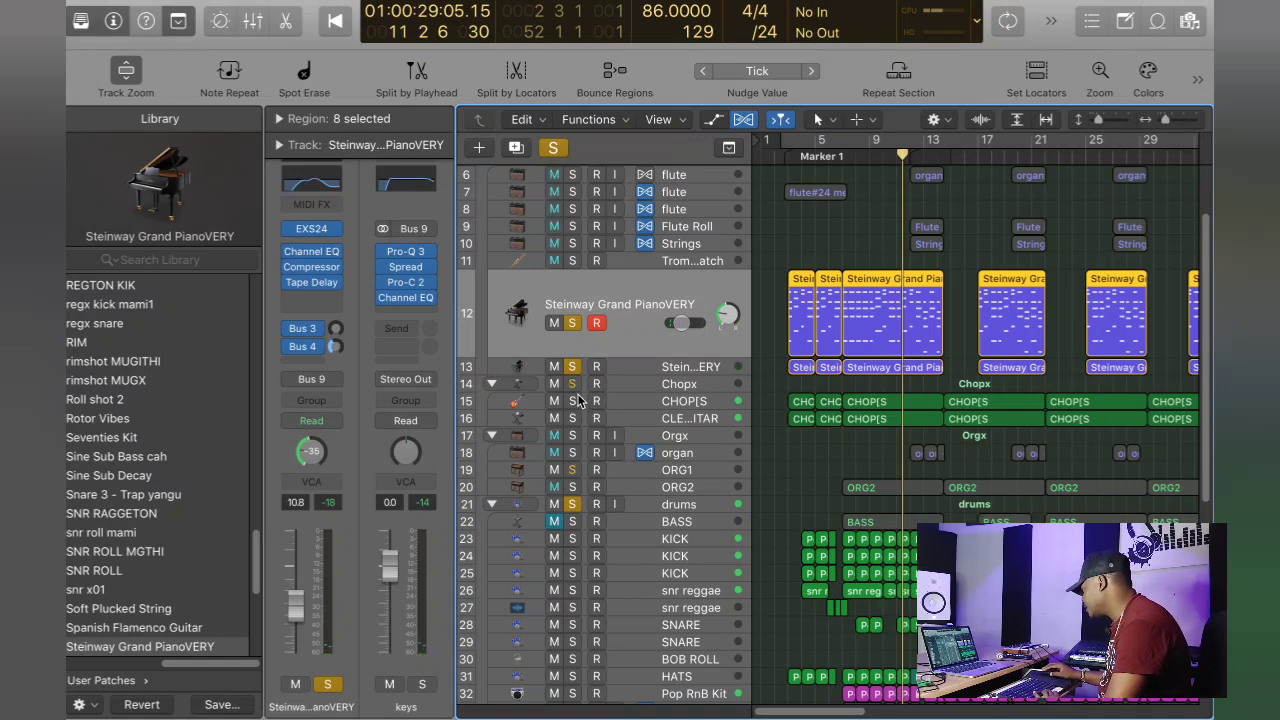
Step: Solo the Chopx stack, release the piano and drums solos, and play the chops on their own
left_click(677, 386)
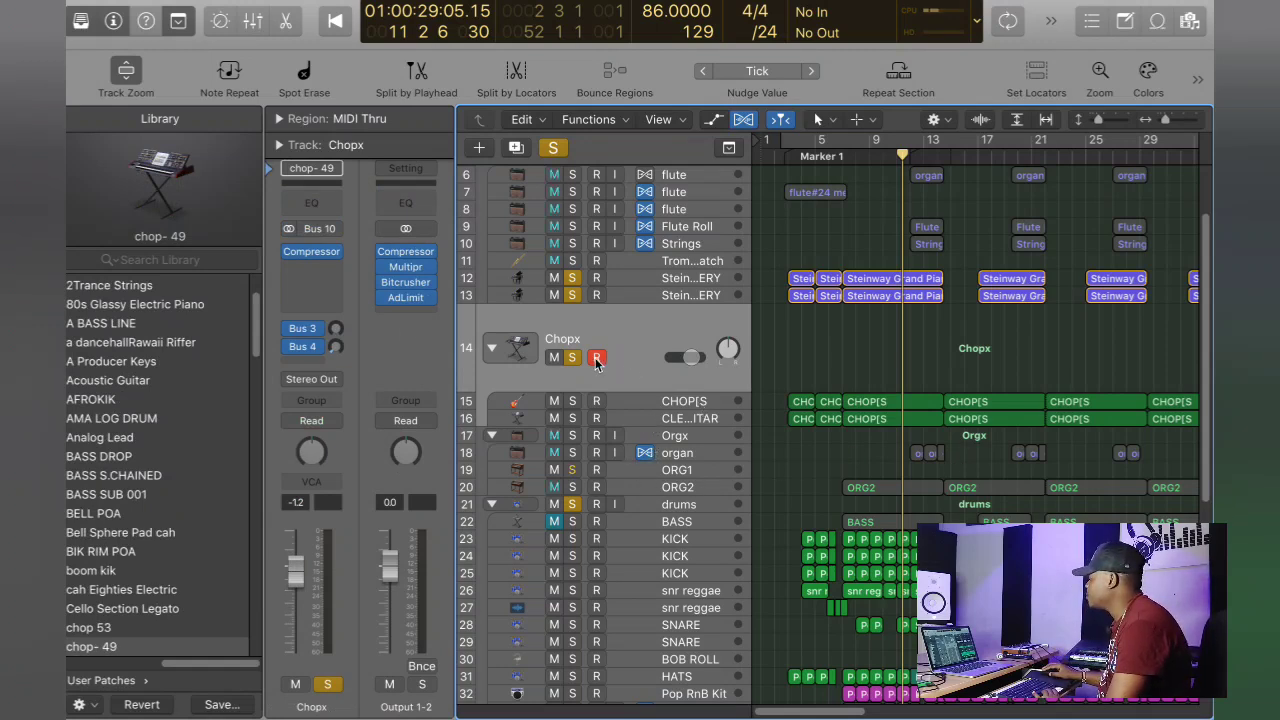
left_click(573, 279)
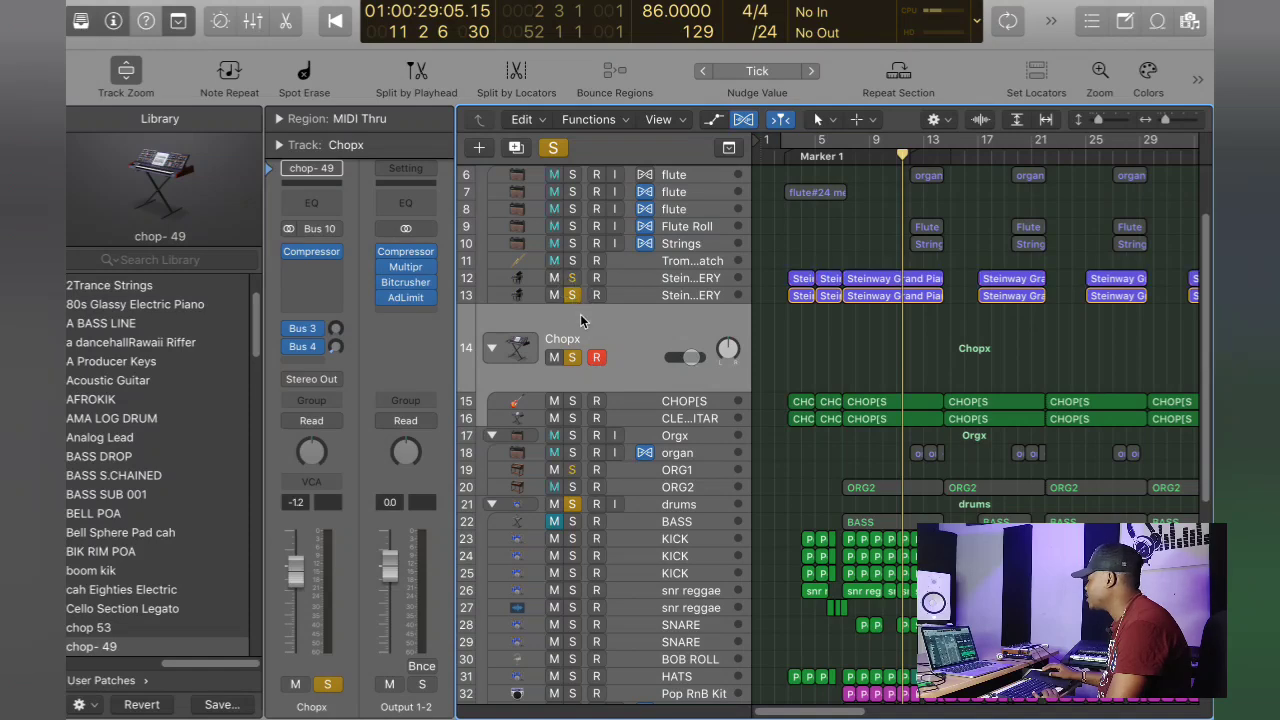
left_click(573, 296)
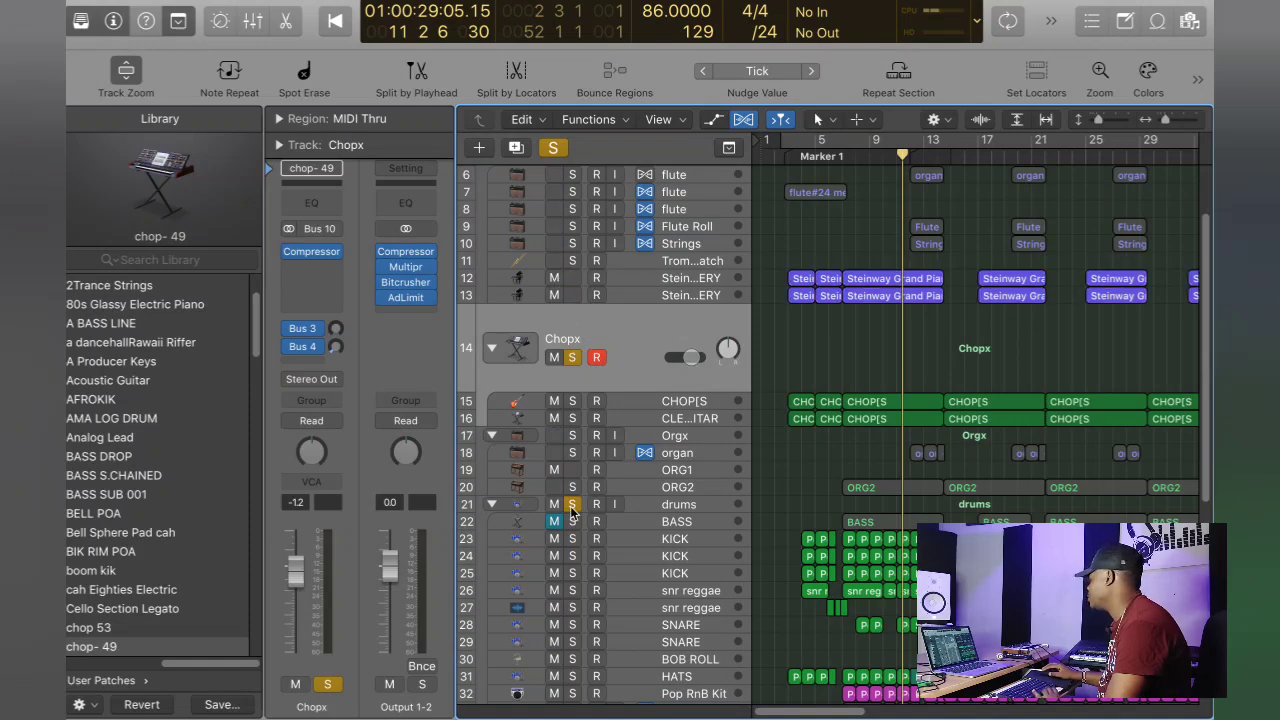
left_click(572, 506)
key("space")
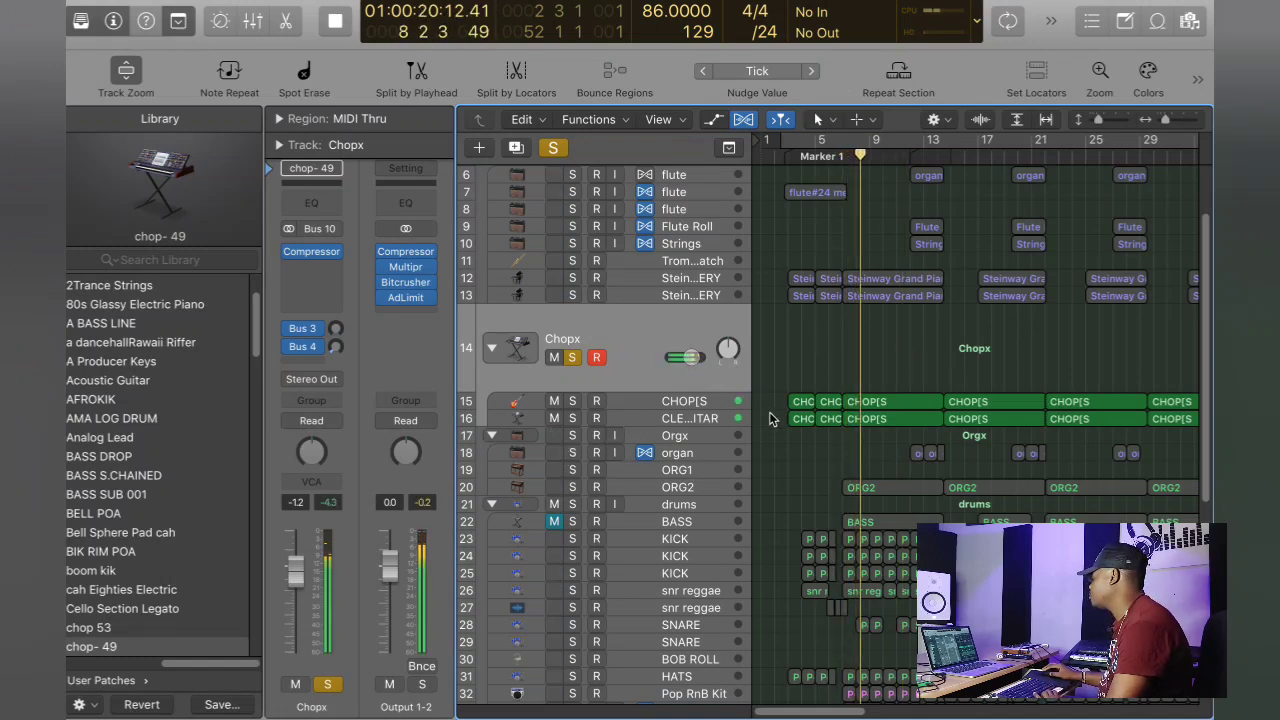
Step: Examine the CLEAN GUITAR and CHOP[S channel settings within the Chopx stack and replay the soloed chops from bar 7
left_click(704, 420)
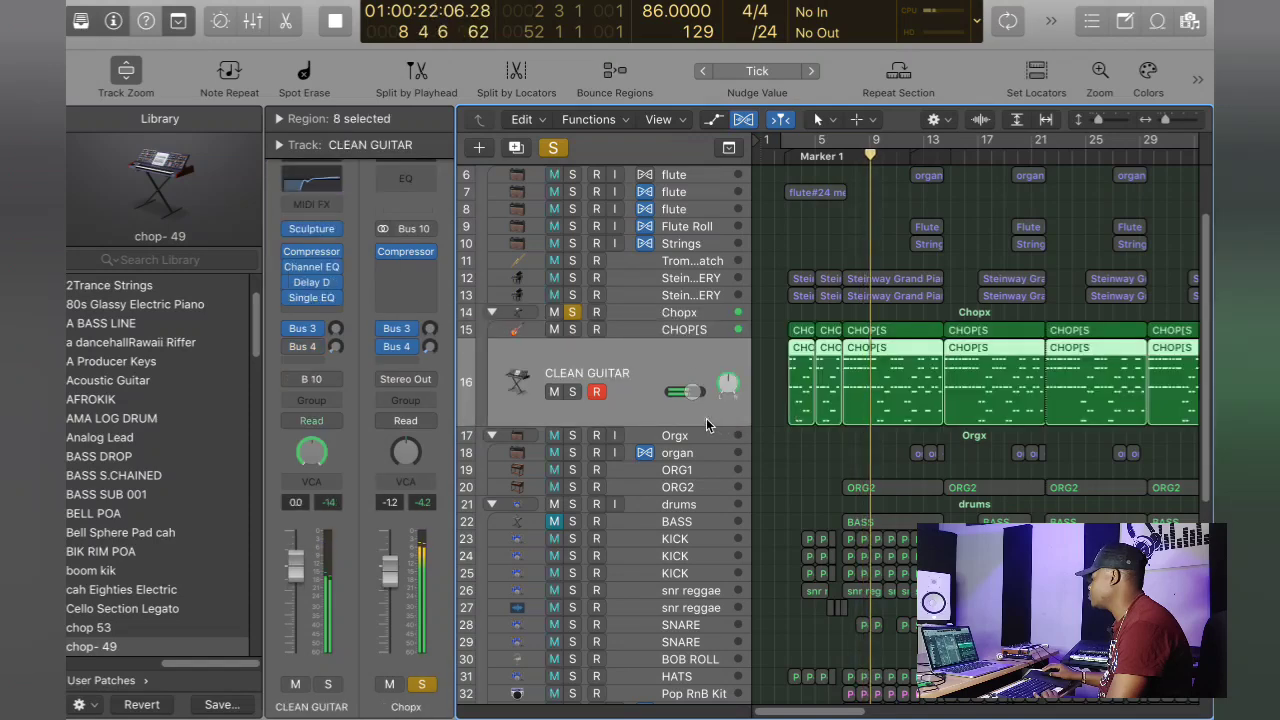
left_click(684, 330)
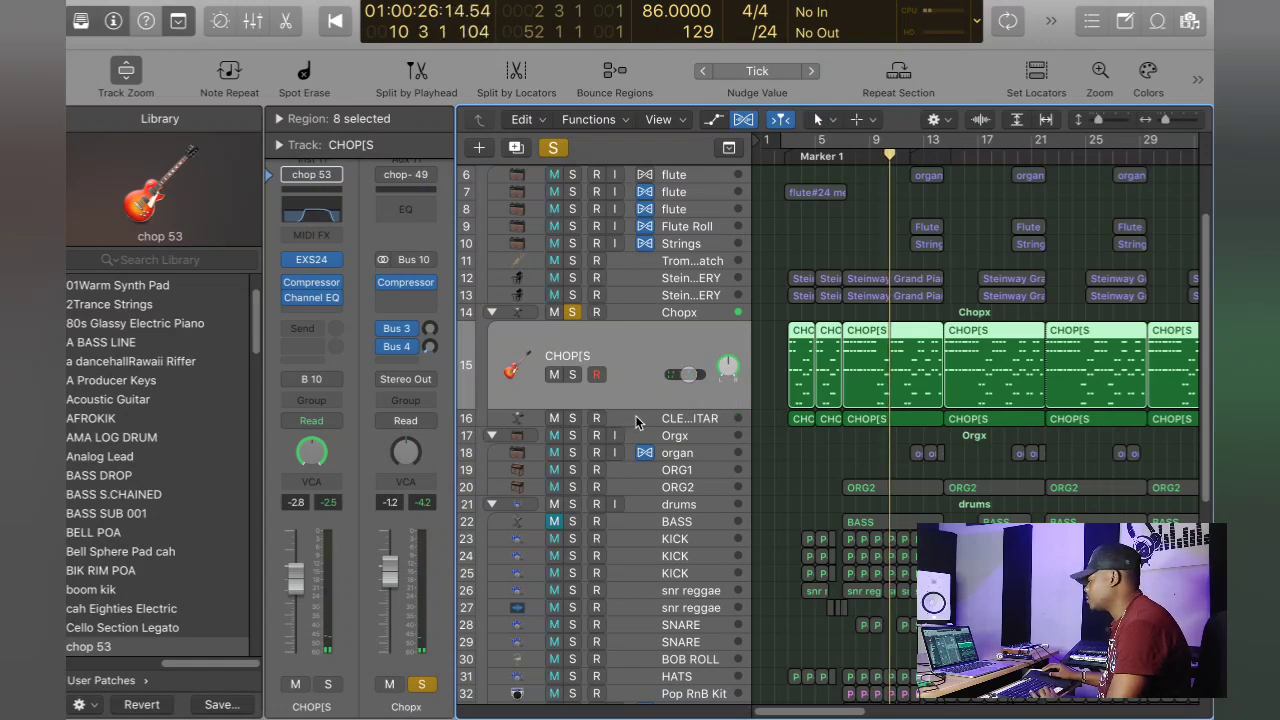
left_click(635, 419)
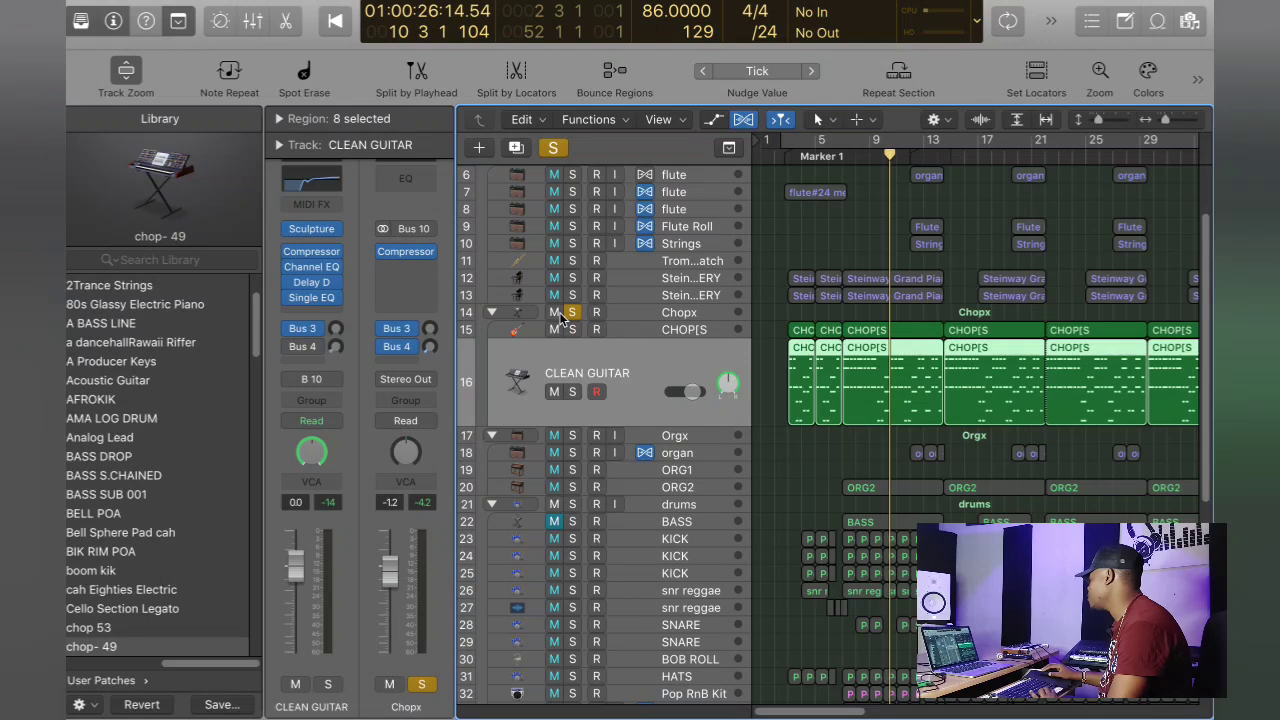
left_click(847, 156)
key("space")
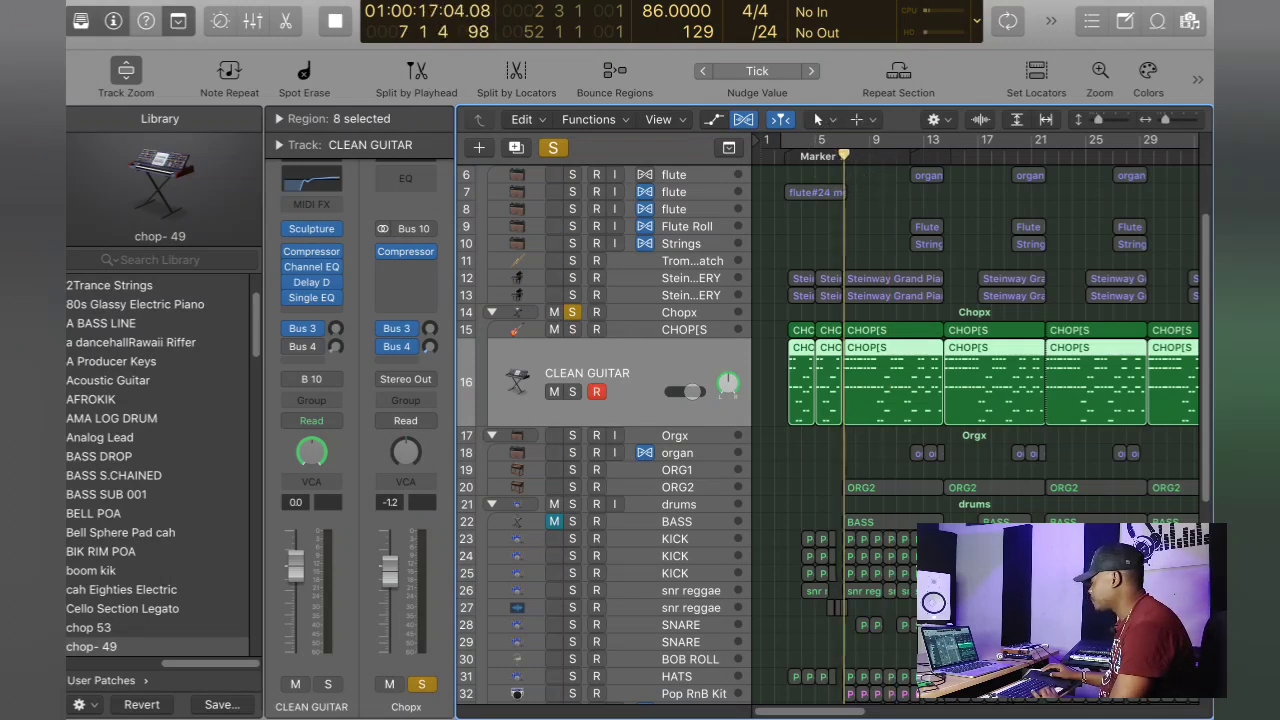
key("space")
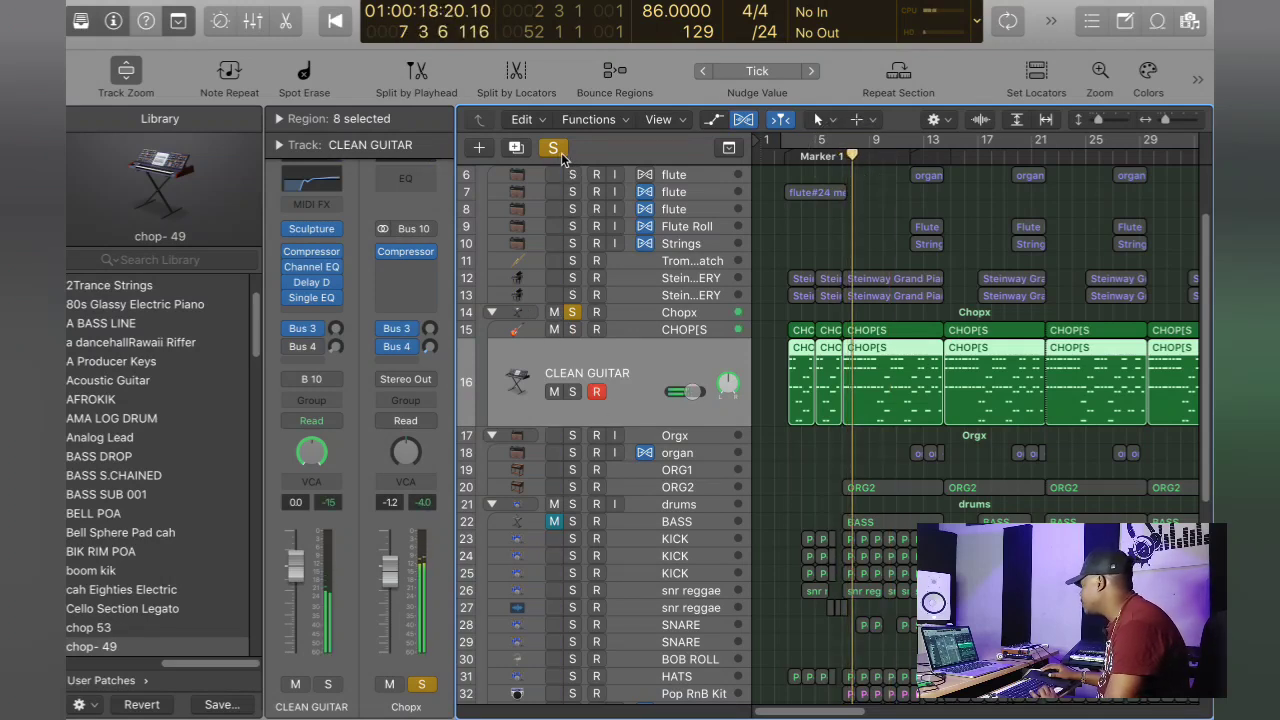
Step: Add tracks 11, 12 and 13, including both Steinway pianos, to the Chopx solo and play them together
left_click(572, 278)
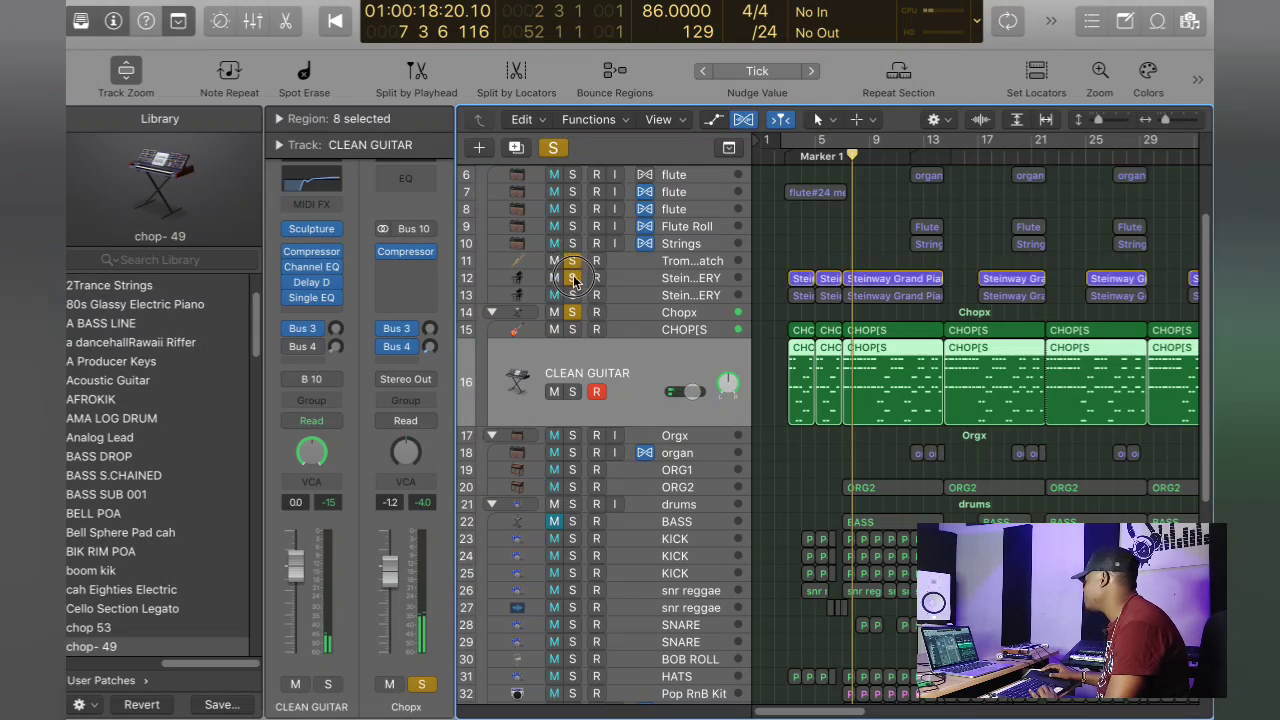
left_click(573, 295)
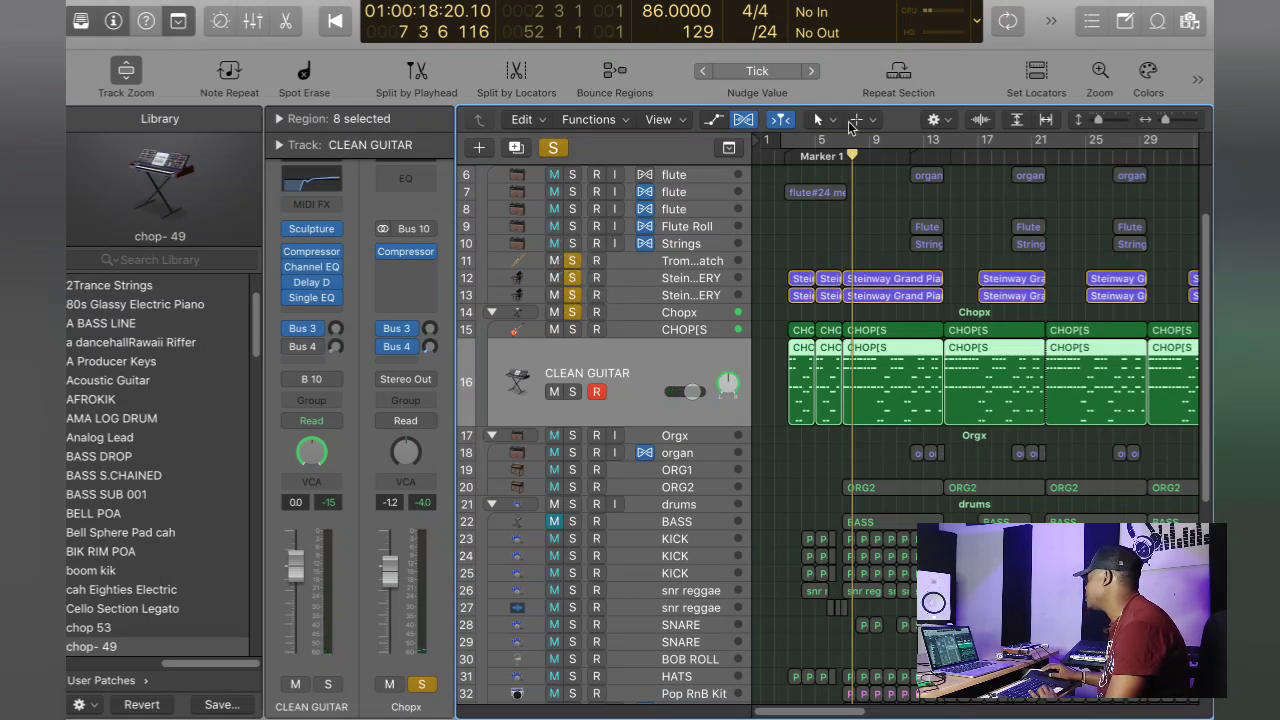
key("space")
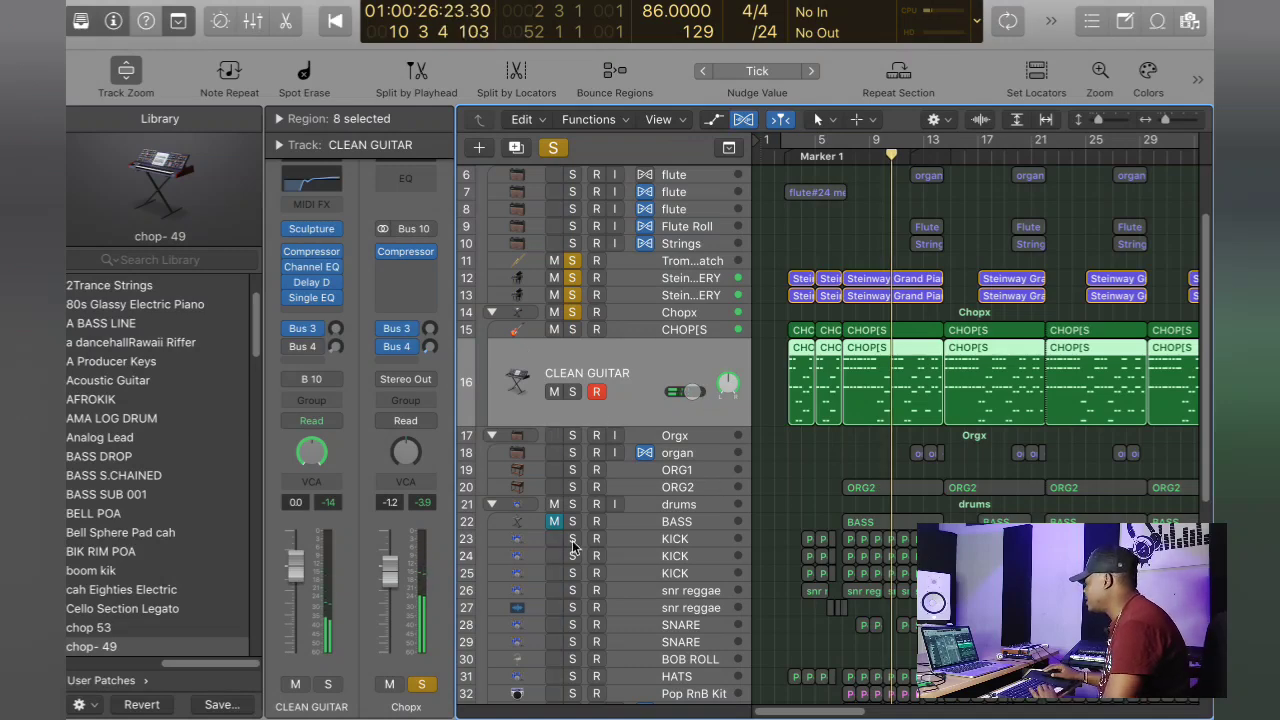
Step: Add the drums stack to the soloed piano and chops and replay the combination from bar 7
left_click(571, 505)
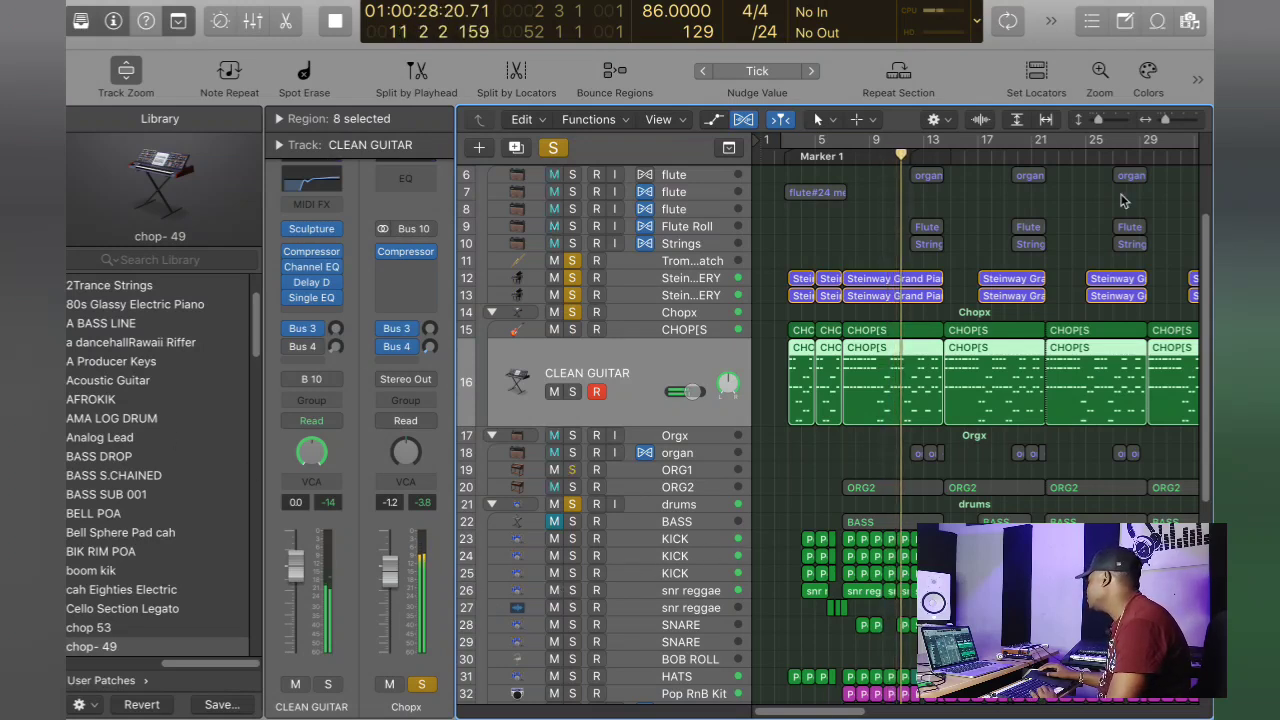
key("space")
left_click(834, 157)
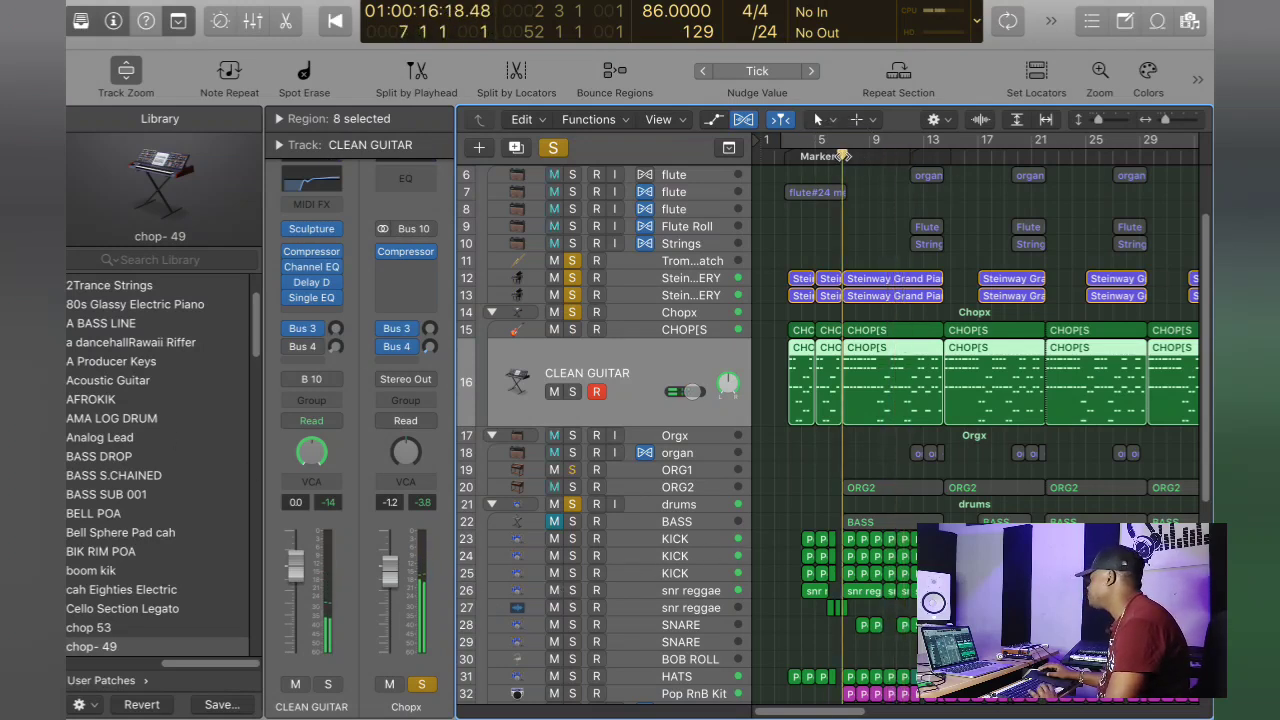
key("space")
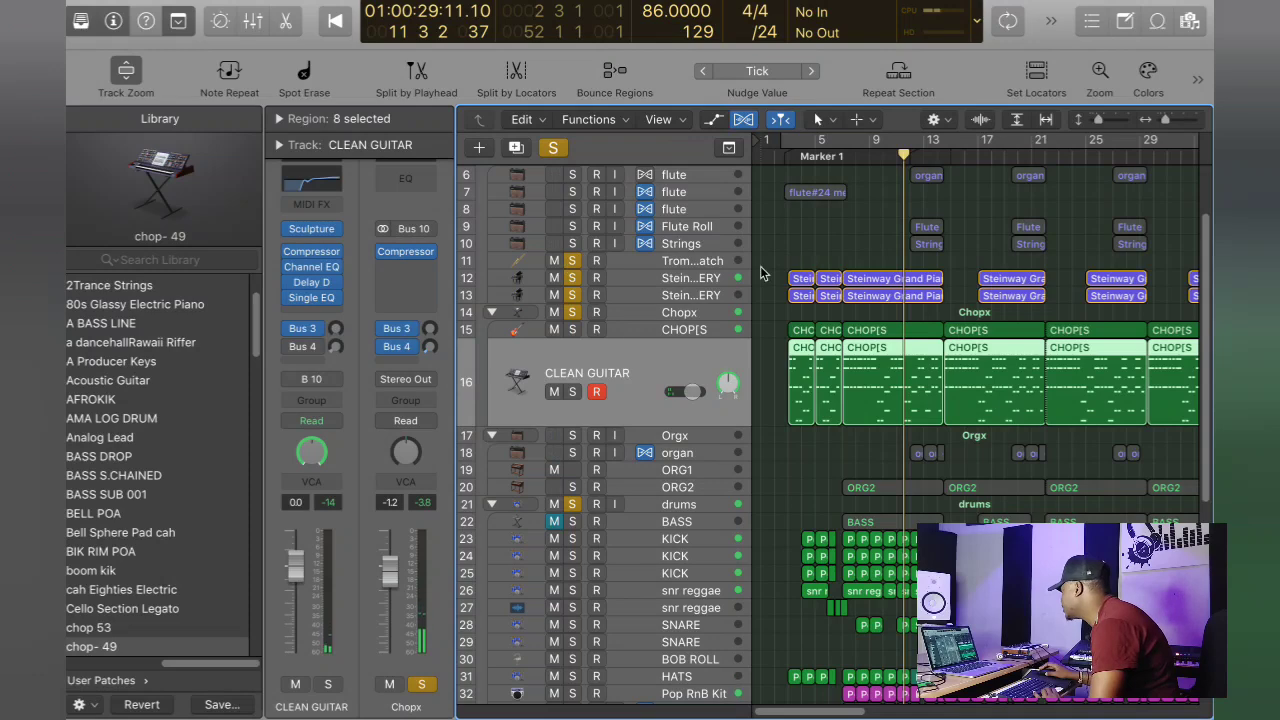
Step: Clear all solos, solo the Orgx stack, and play it from about bar 15
scroll(760, 273, "up", 3)
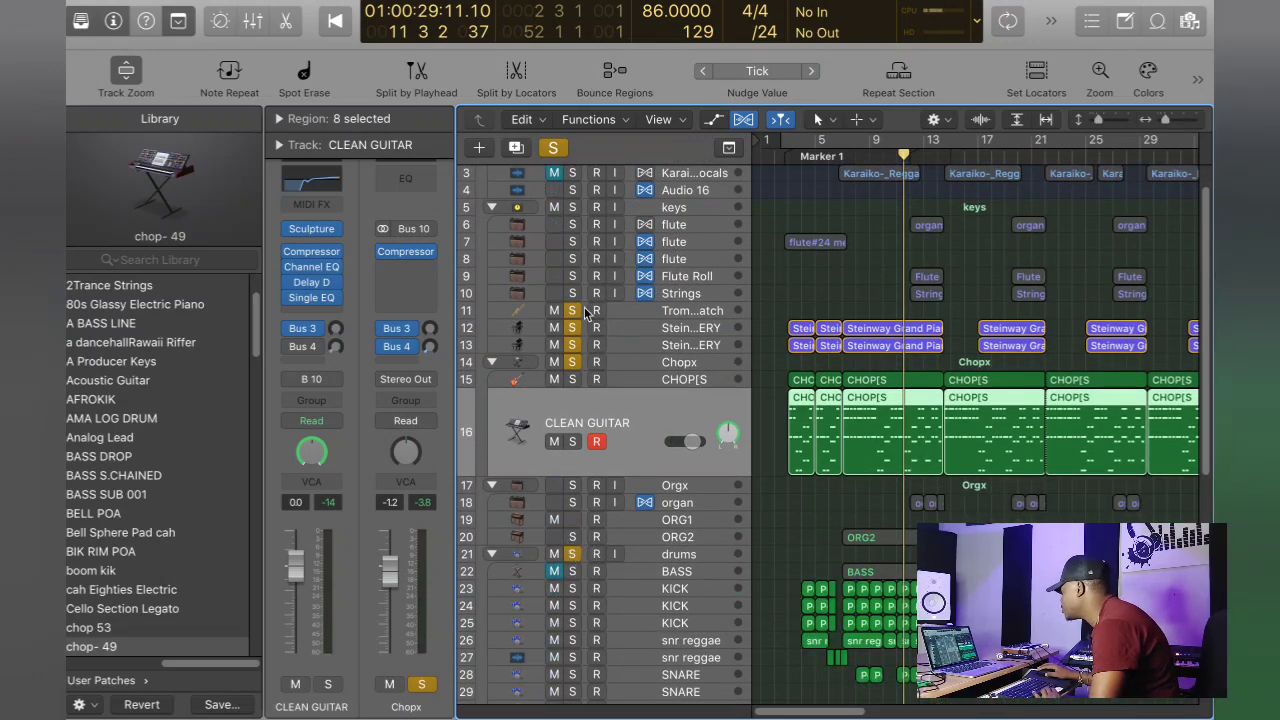
left_click(556, 148)
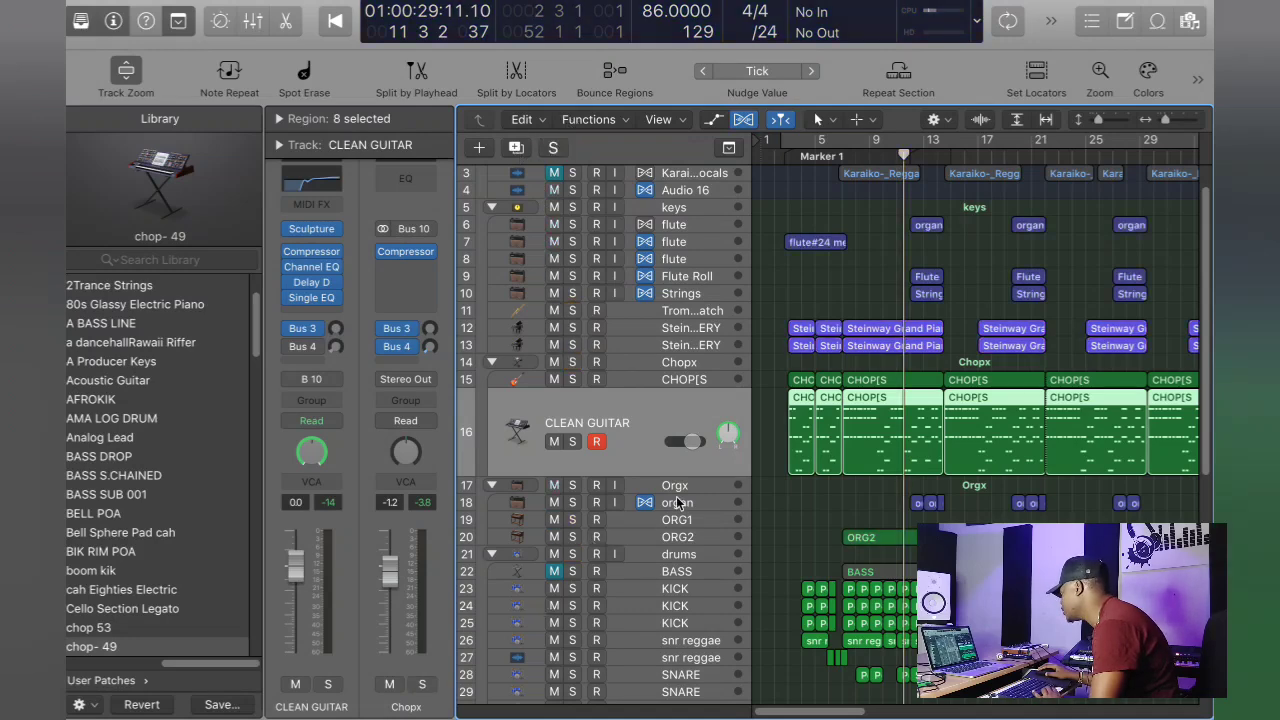
left_click(628, 485)
left_click(572, 458)
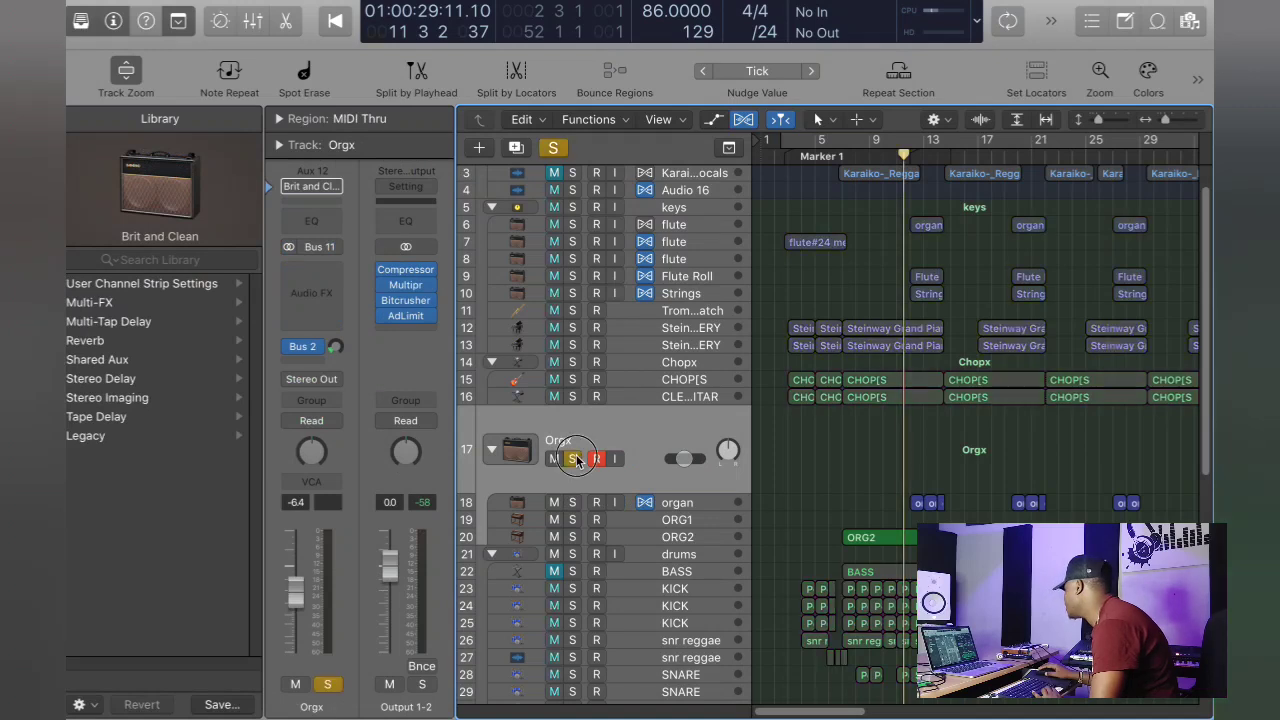
left_click(953, 157)
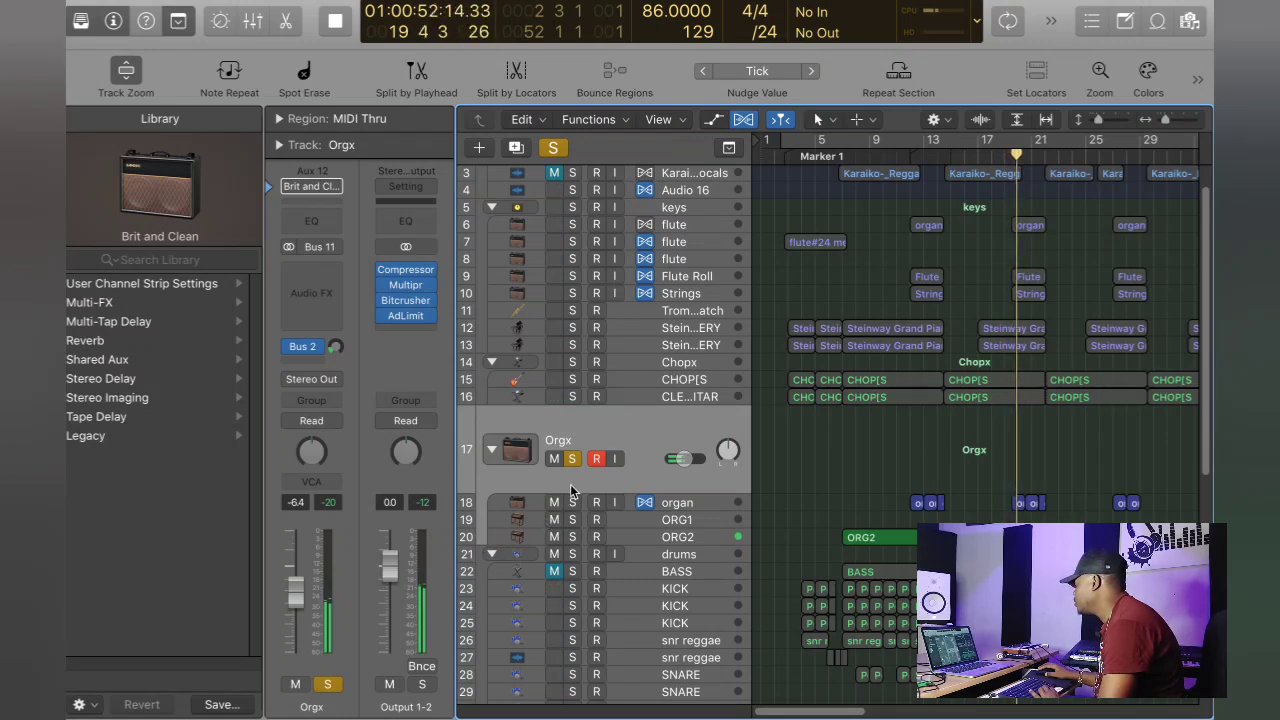
key("space")
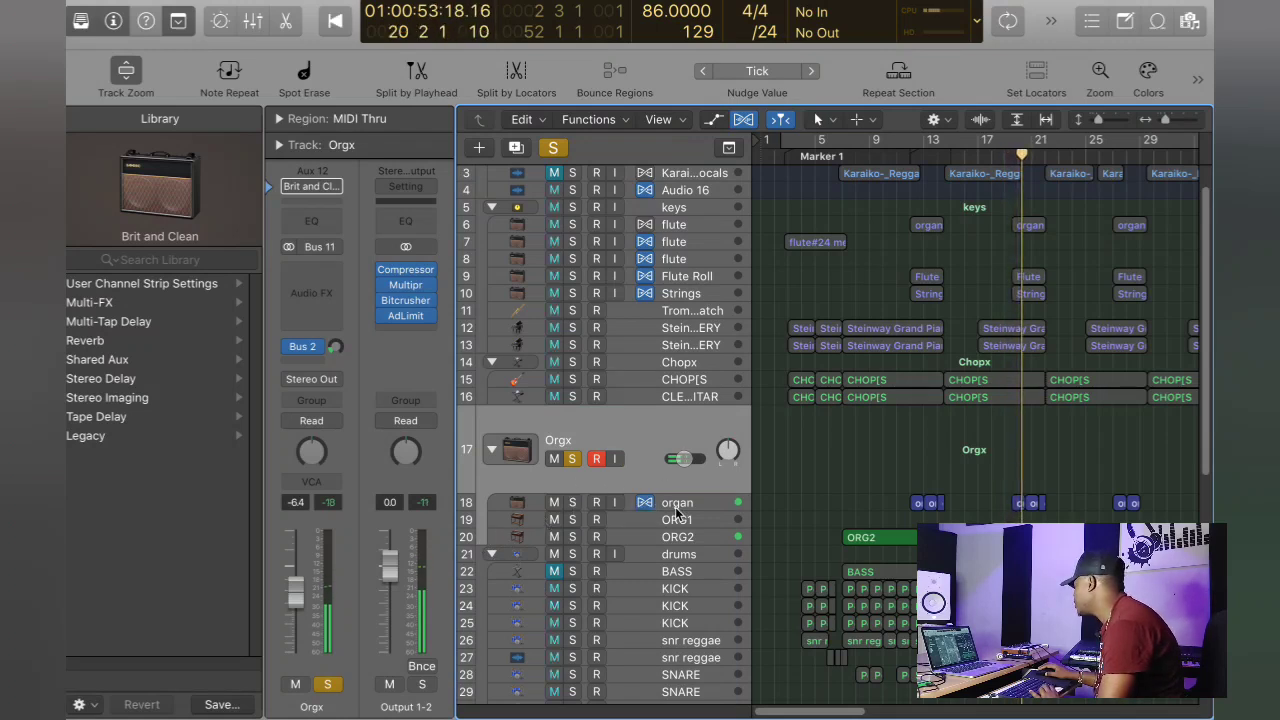
Step: Move the solo from the Orgx stack to its organ track and play that track from bar 19
left_click(664, 505)
left_click(1005, 157)
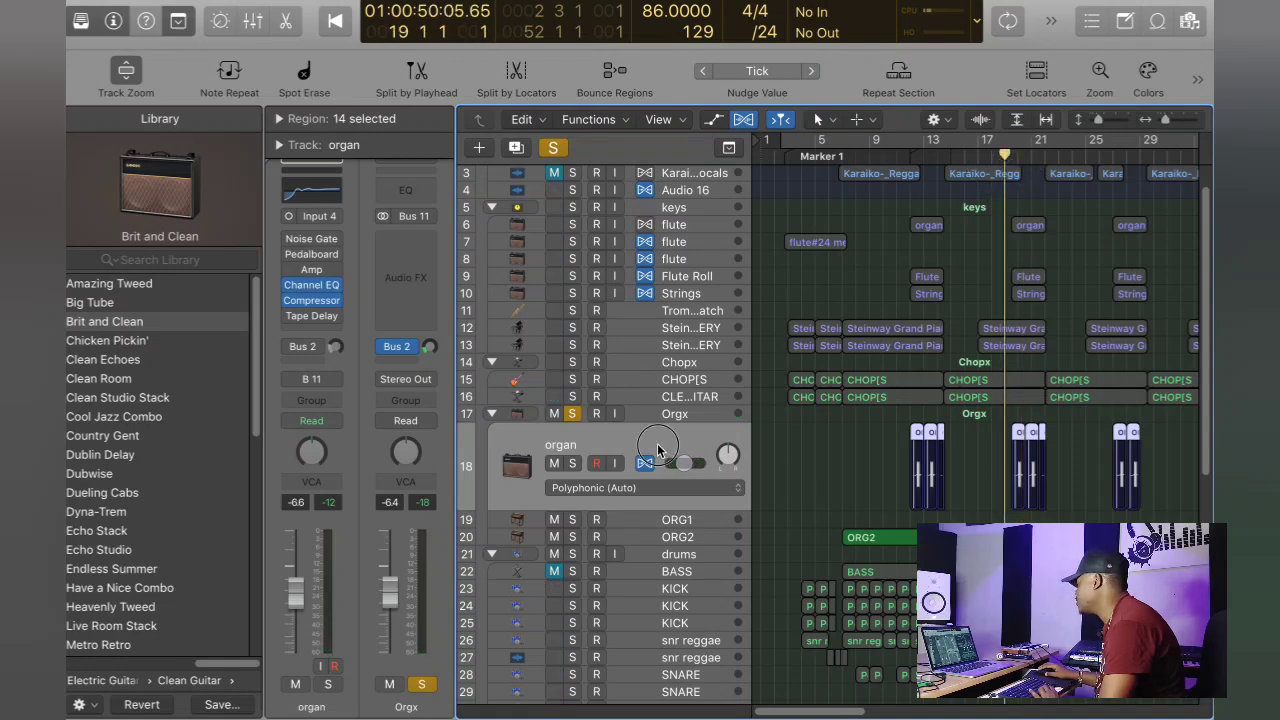
left_click(572, 415)
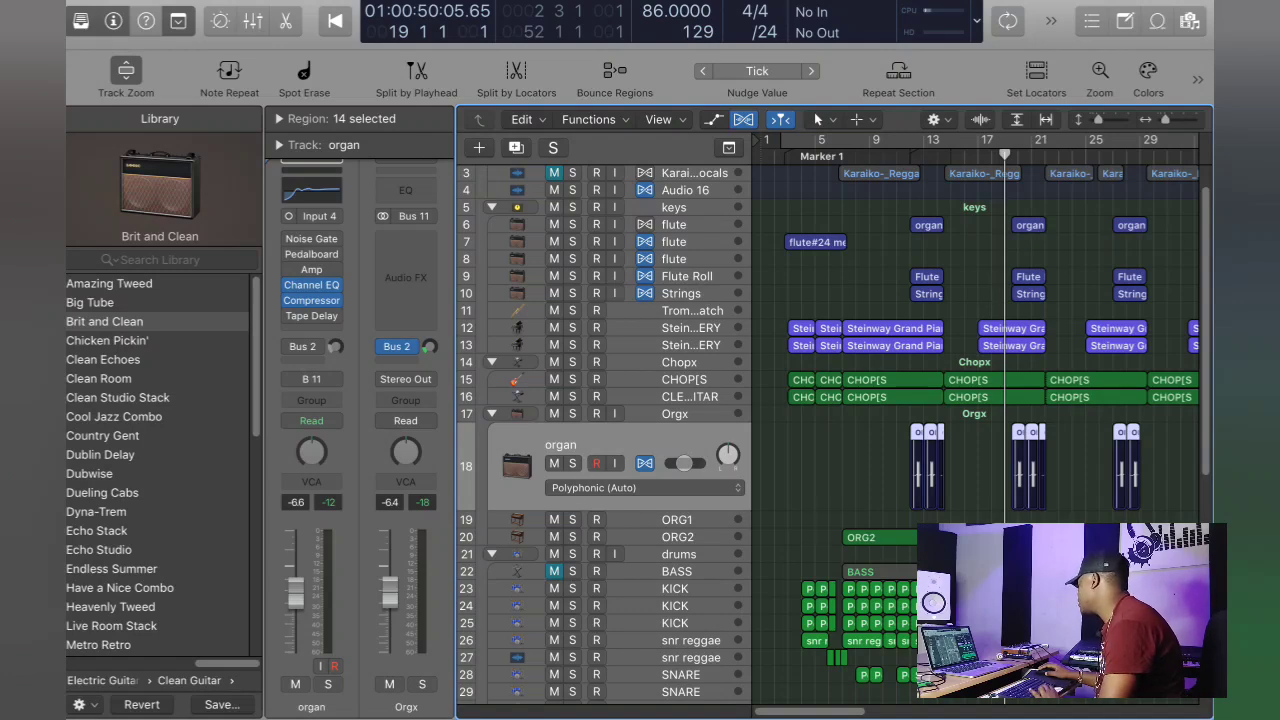
left_click(572, 463)
key("space")
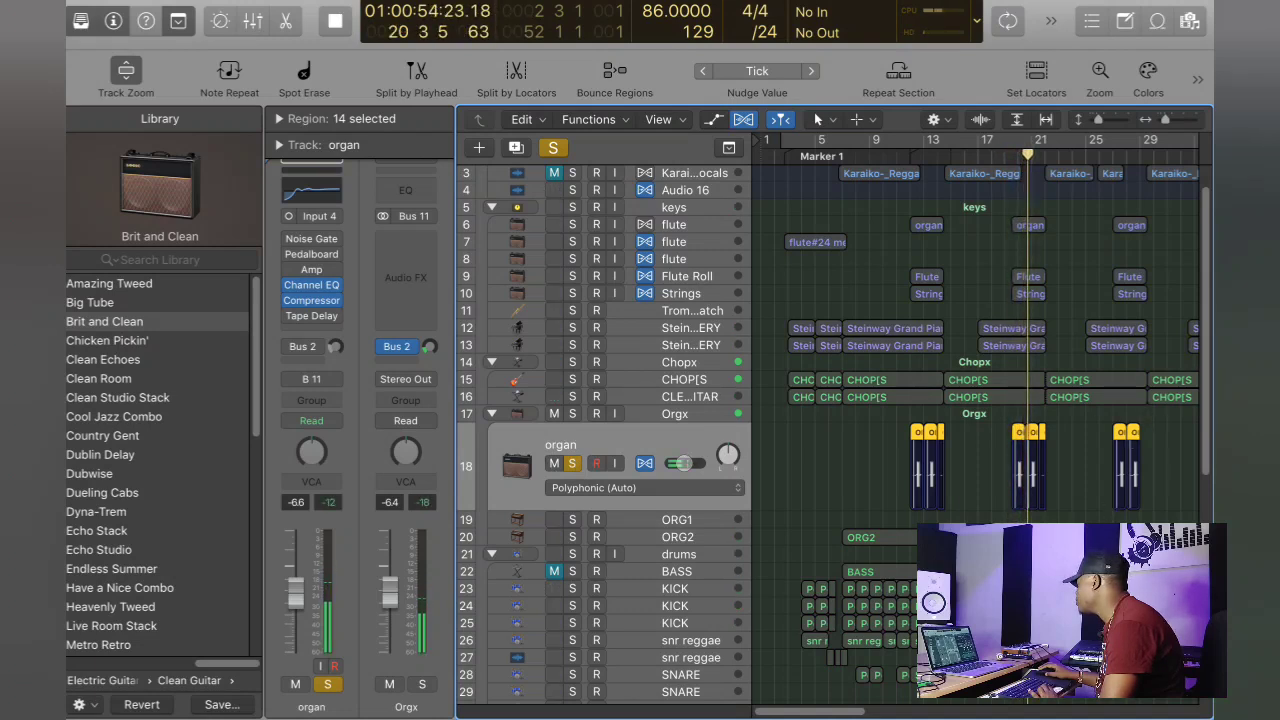
key("space")
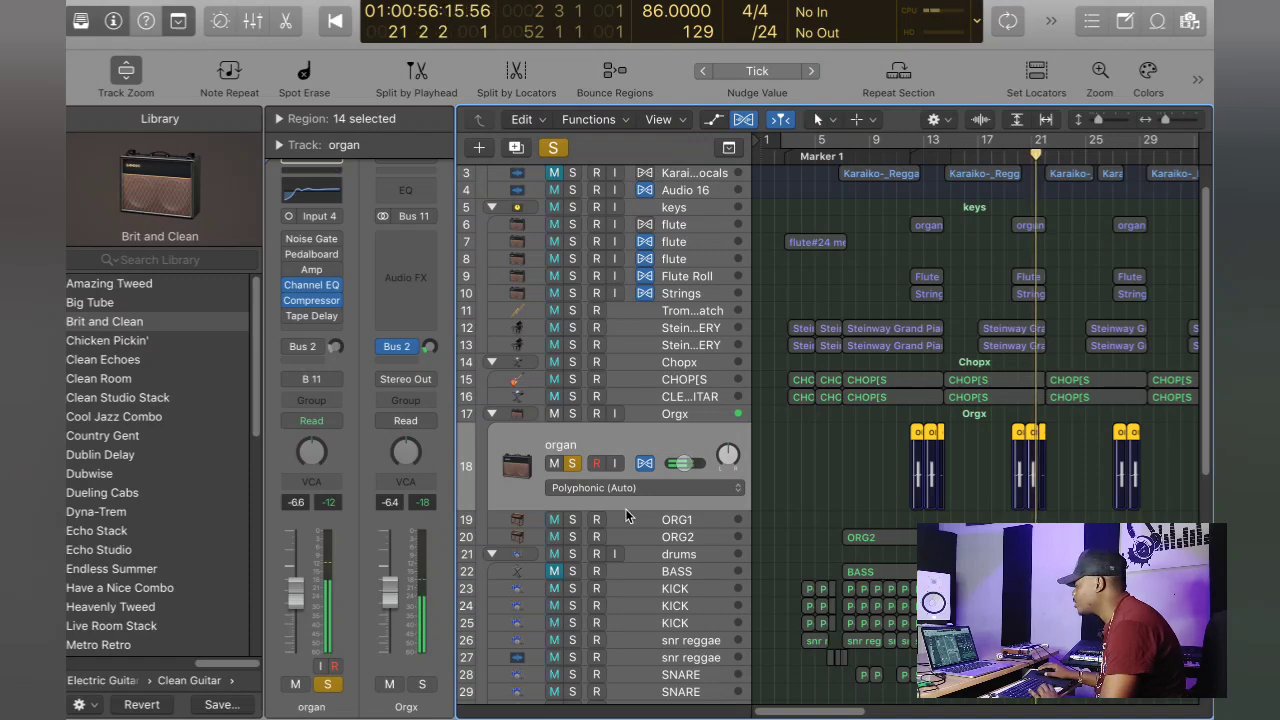
Step: Return the solo from the organ track to the whole Orgx stack and play it from bar 19
left_click(572, 464)
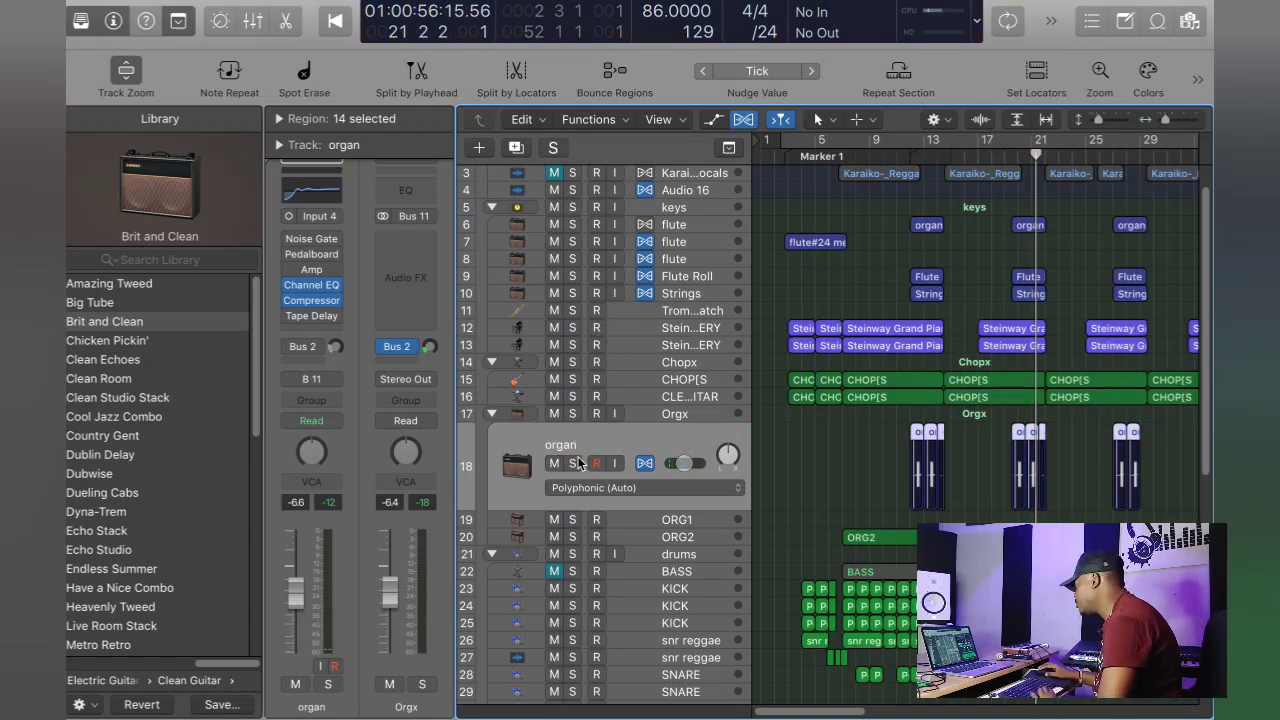
left_click(575, 415)
left_click(1007, 155)
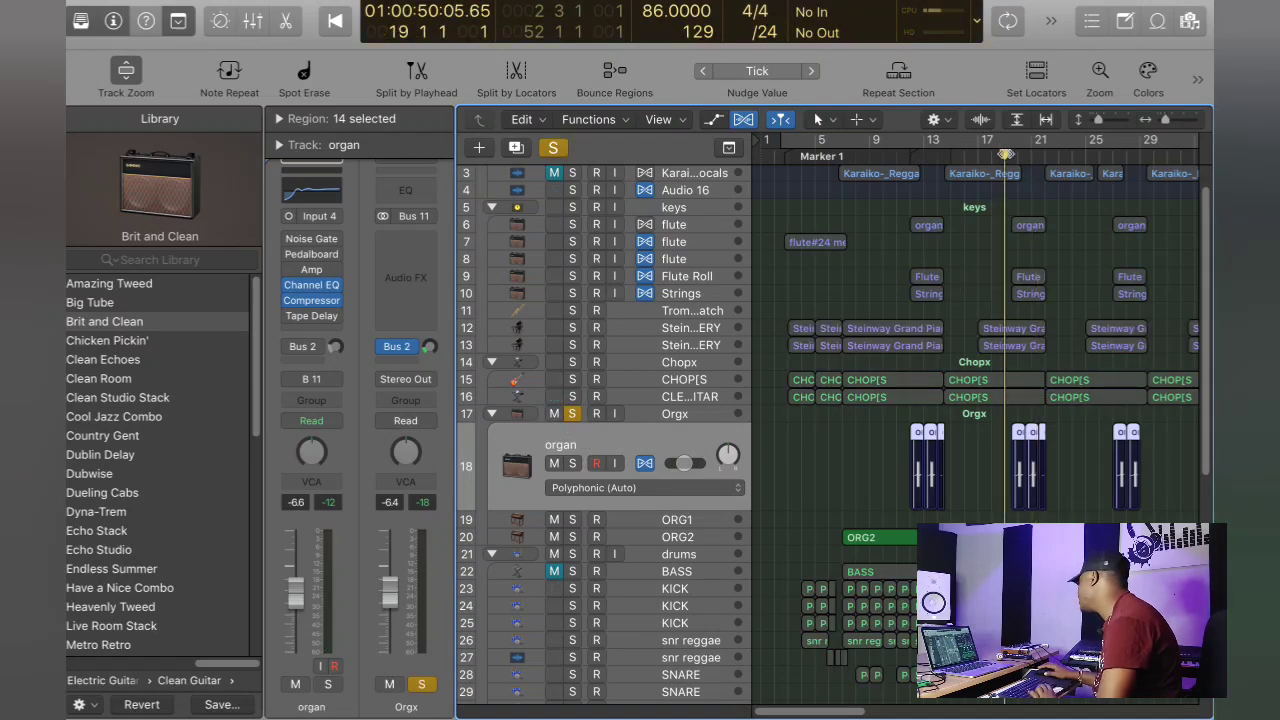
key("space")
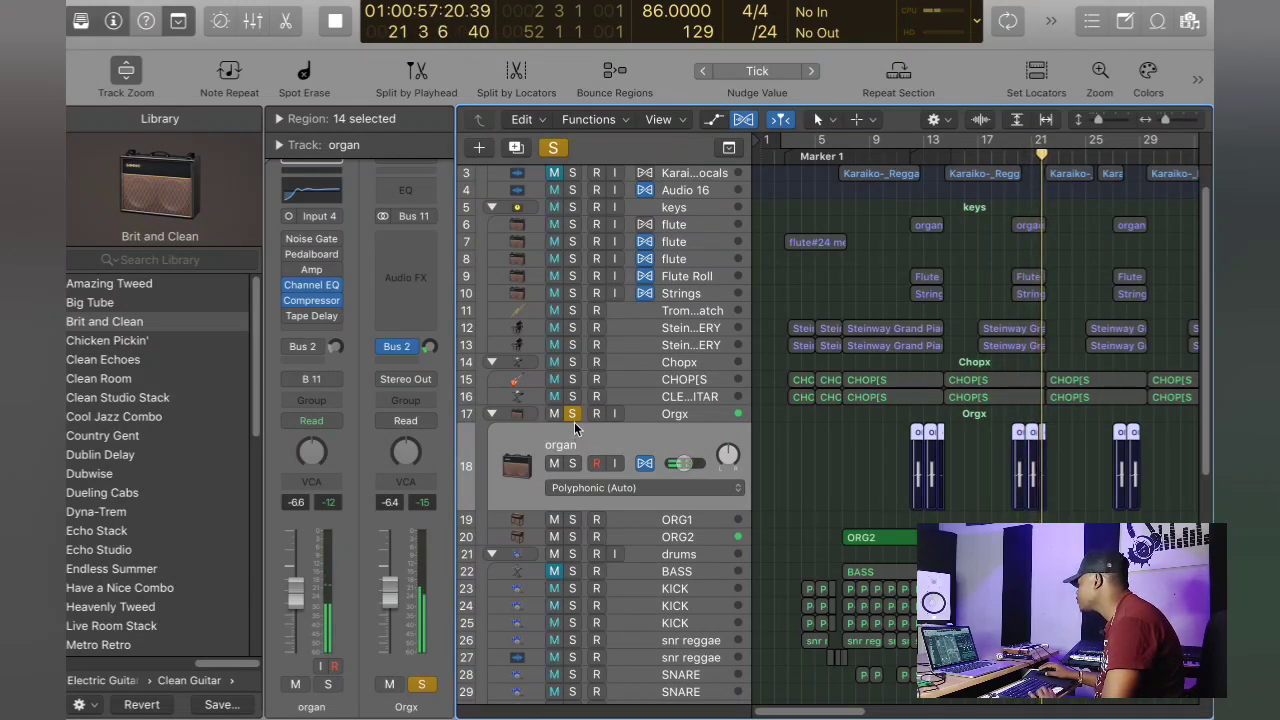
Step: Stop the organ playback and clear all solos, leaving the playhead at bar 12
key("space")
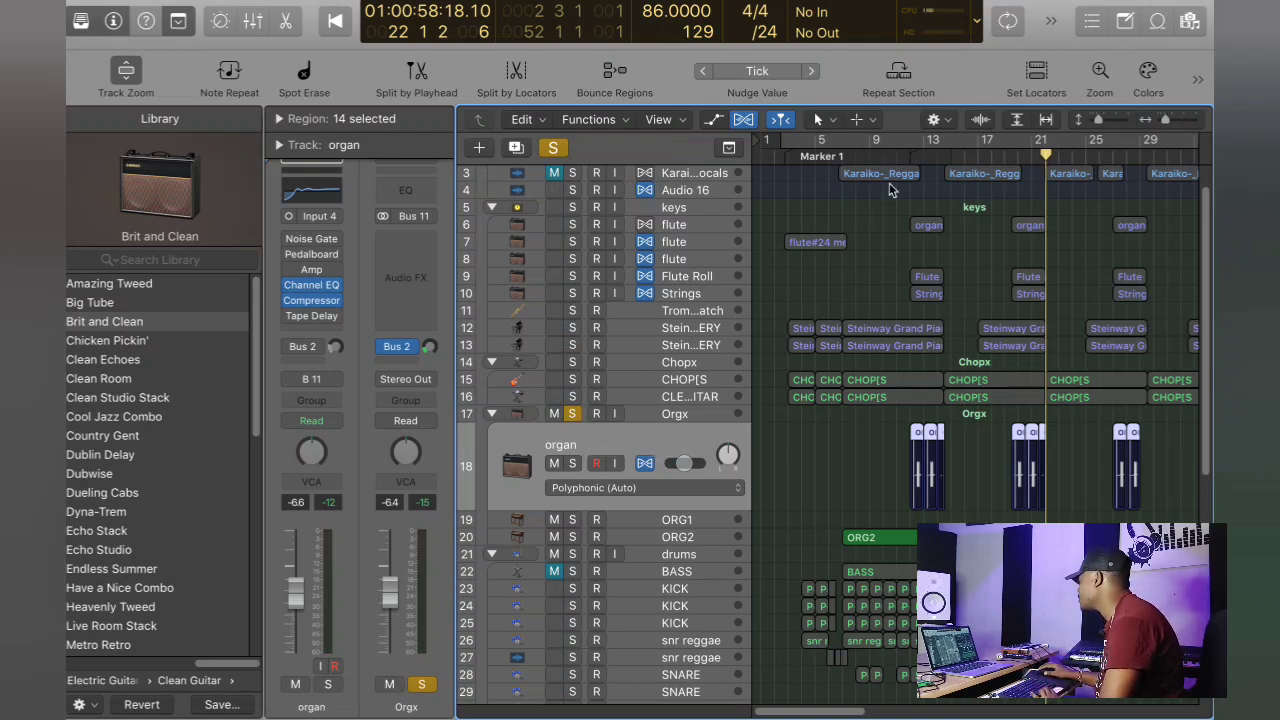
left_click(912, 517)
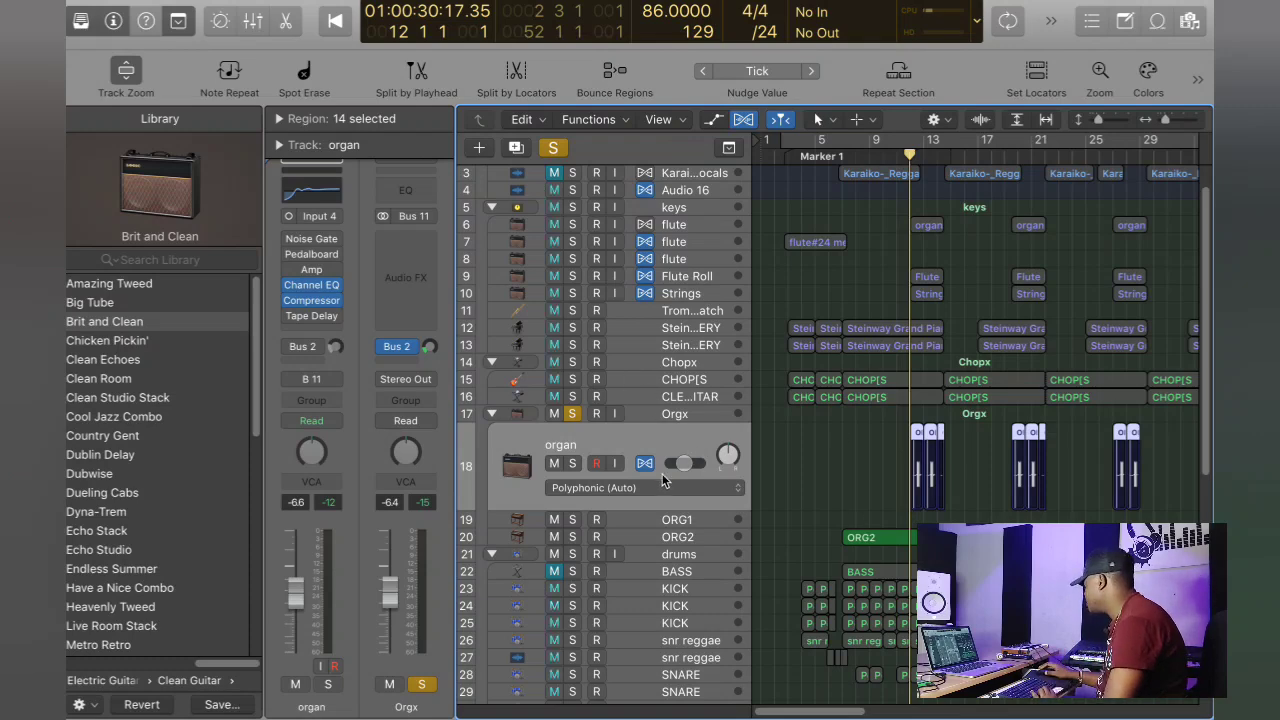
scroll(700, 465, "up", 2)
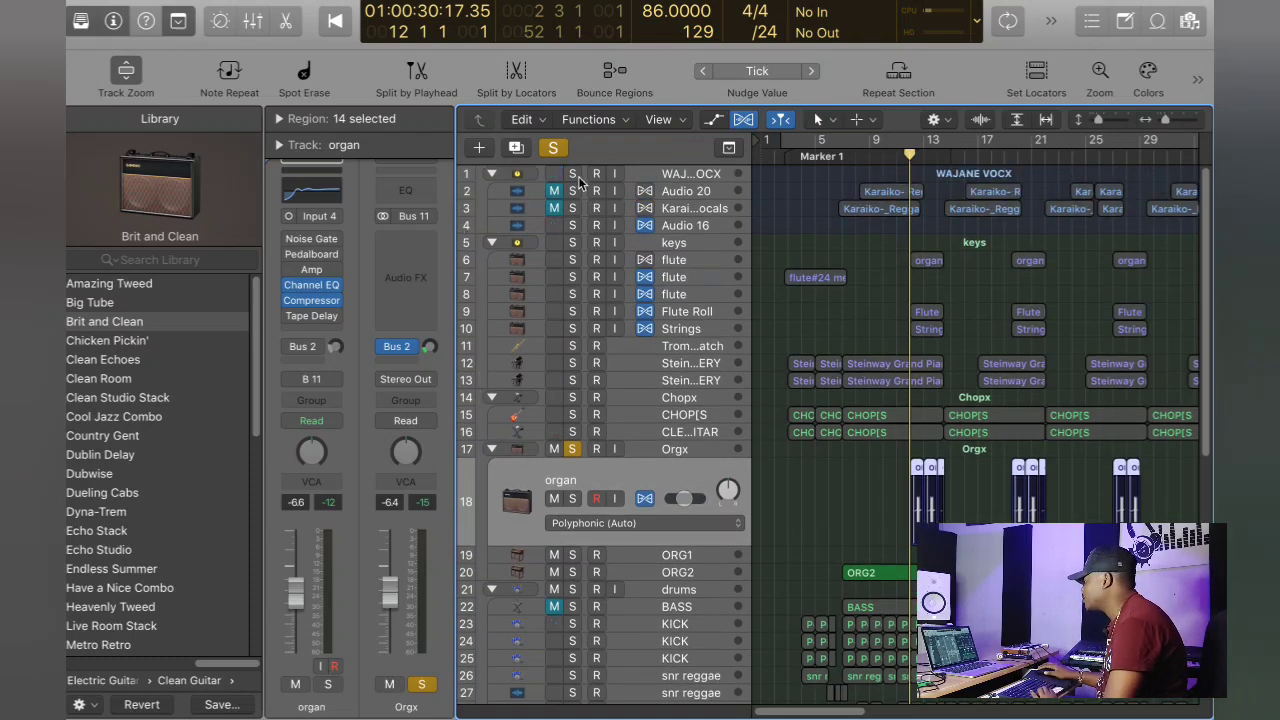
left_click(555, 149)
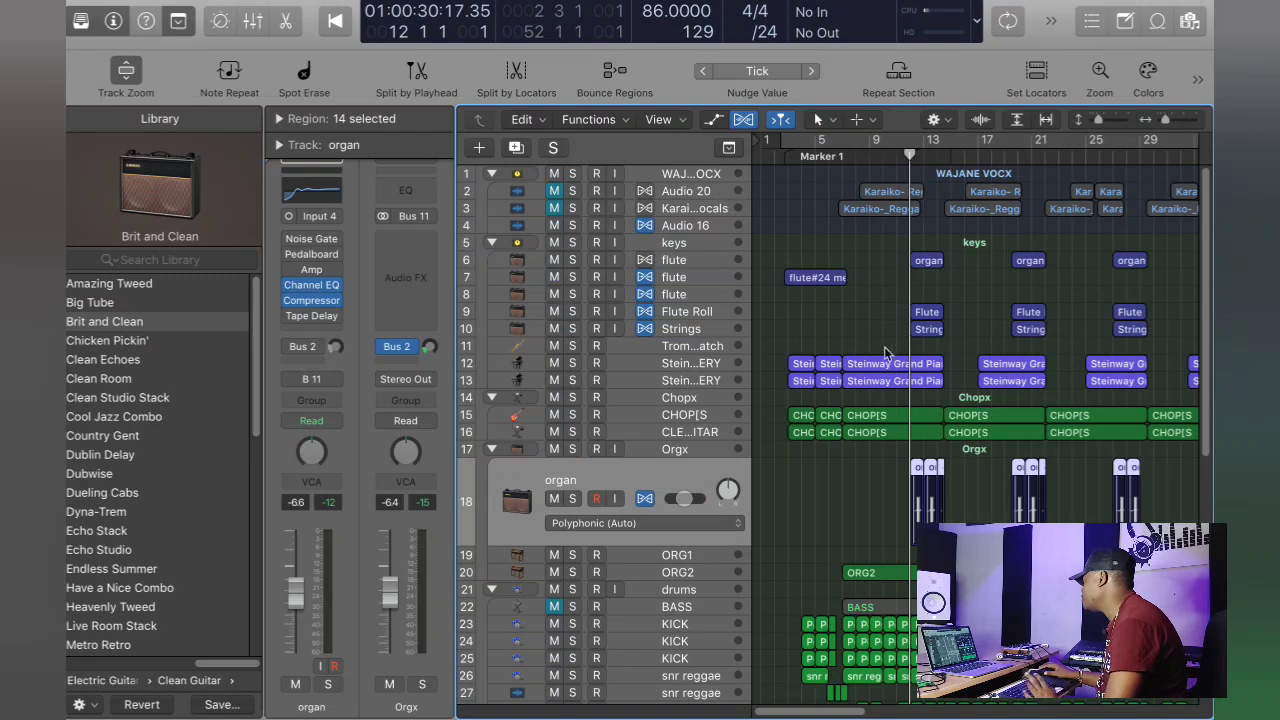
Step: Solo the flute track holding the flute#24 merged region and place the playhead at bar 3
left_click(698, 278)
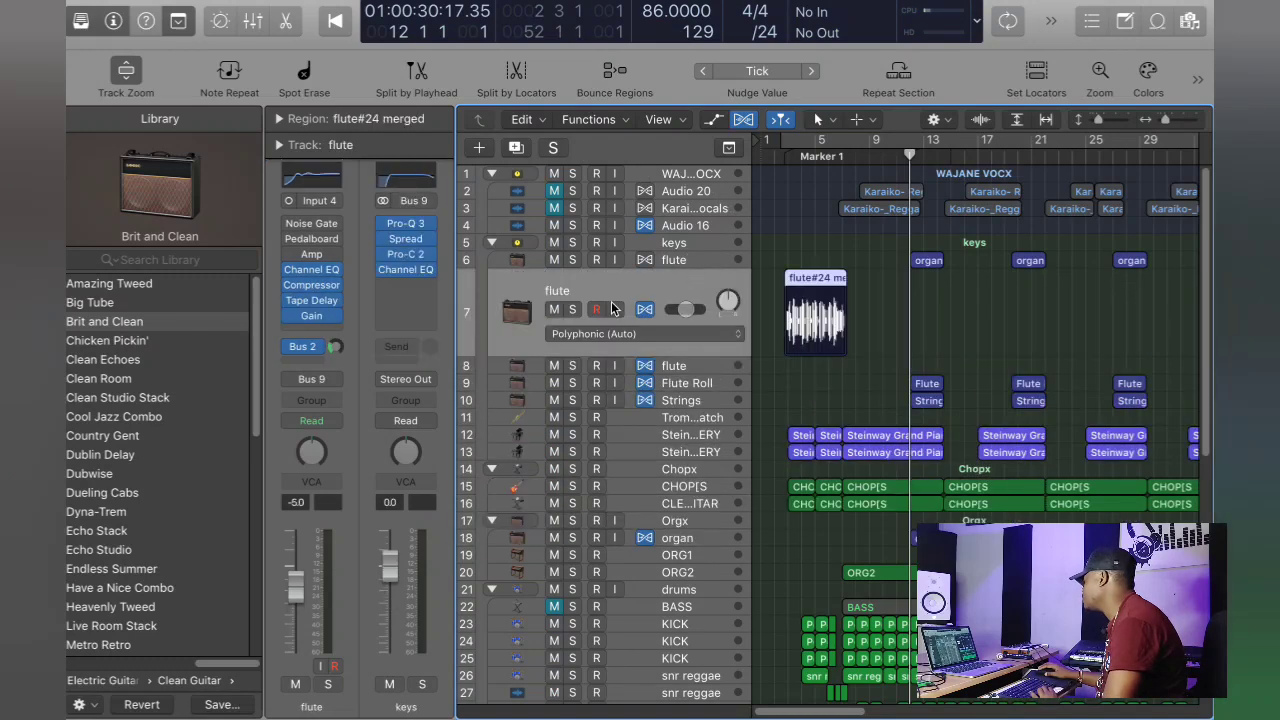
left_click(560, 310)
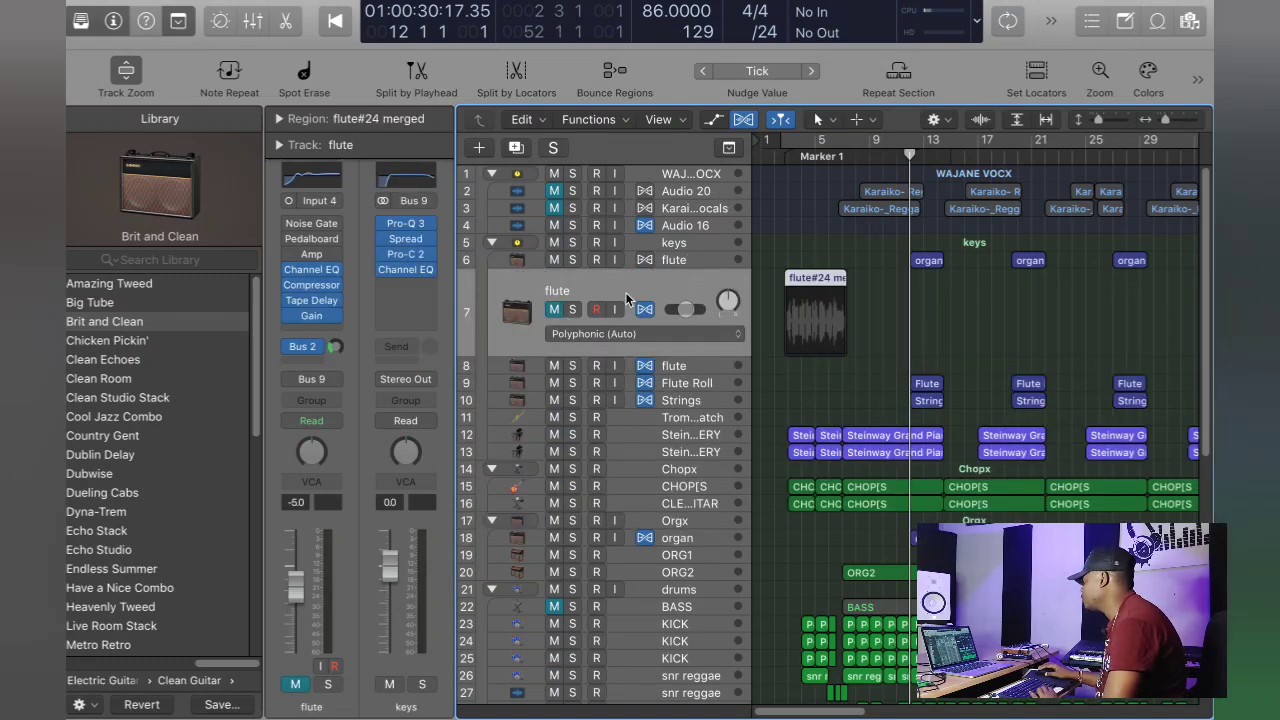
left_click(555, 310)
left_click(572, 310)
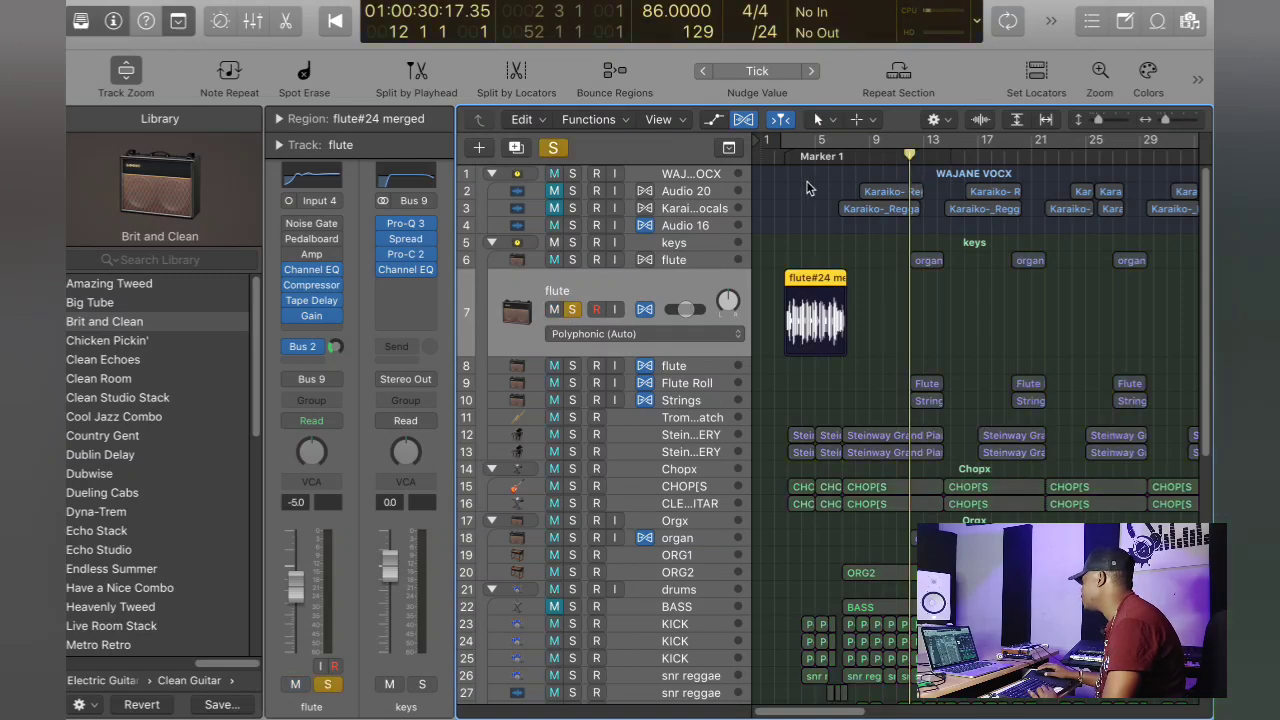
left_click(788, 152)
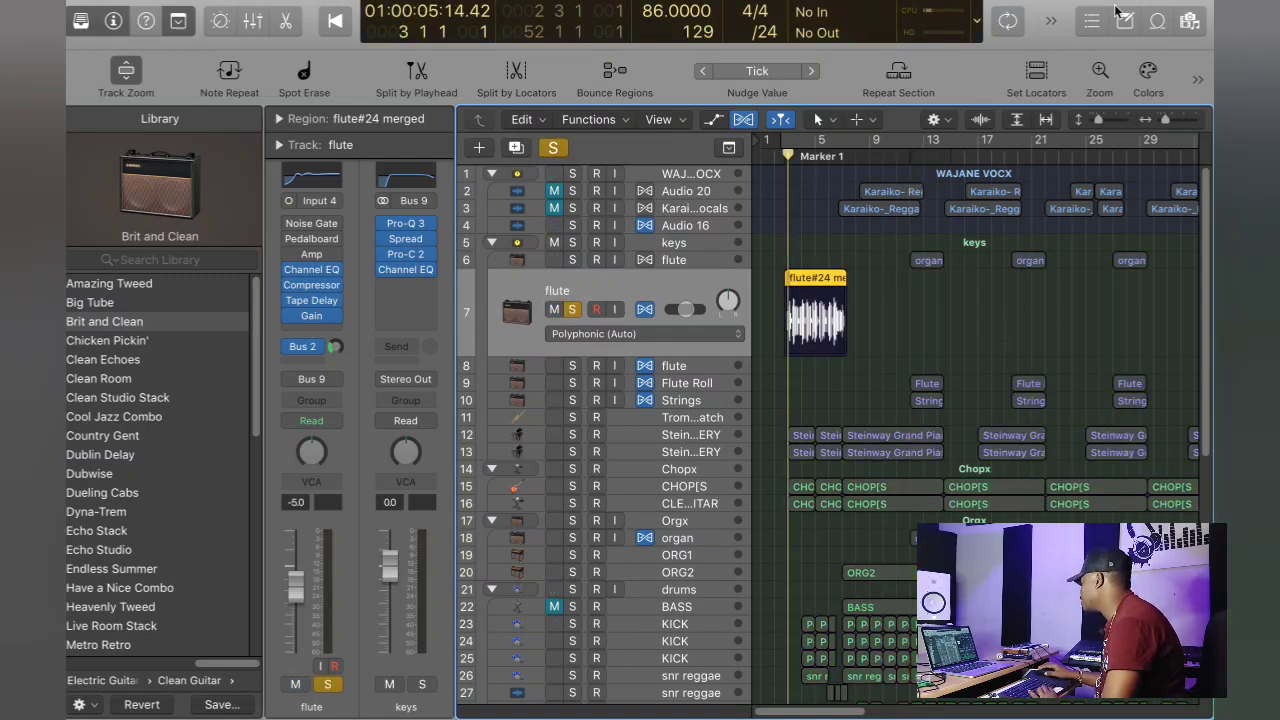
left_click_drag(1160, 120, 1167, 125)
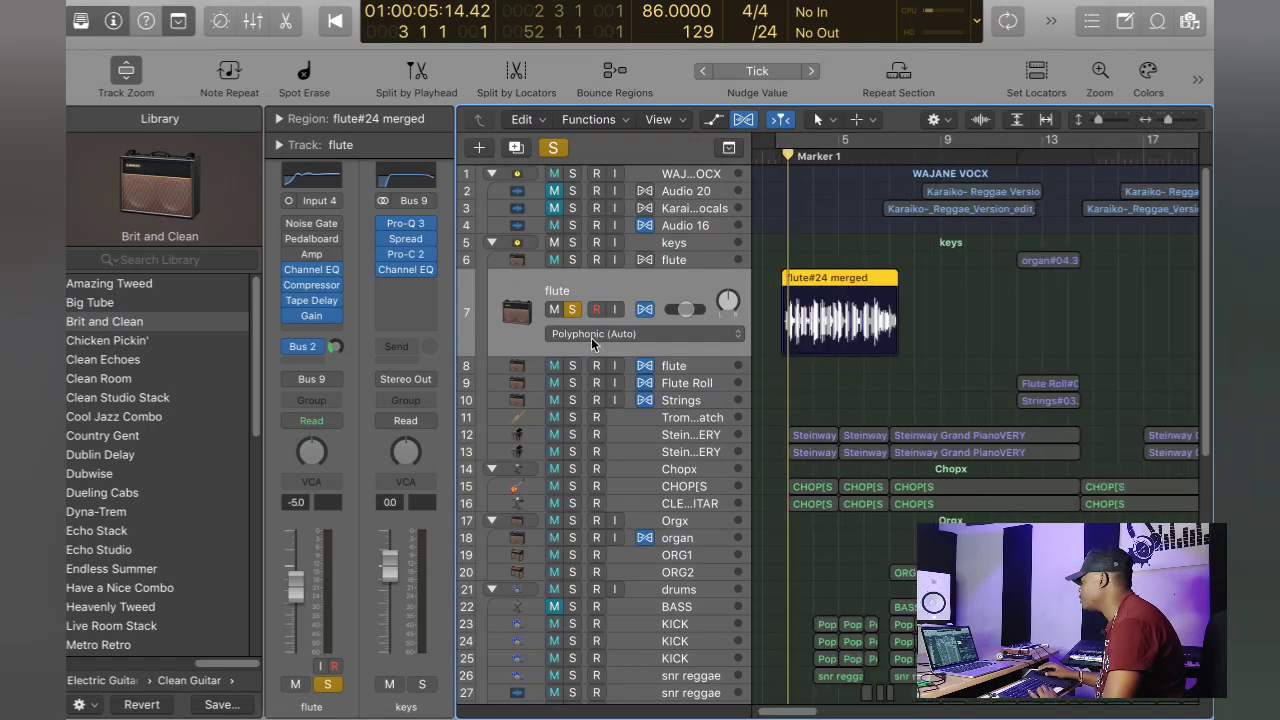
Step: Turn off Flex on the soloed flute track and play the unedited flute recording from bar 3
left_click(647, 310)
left_click(945, 335)
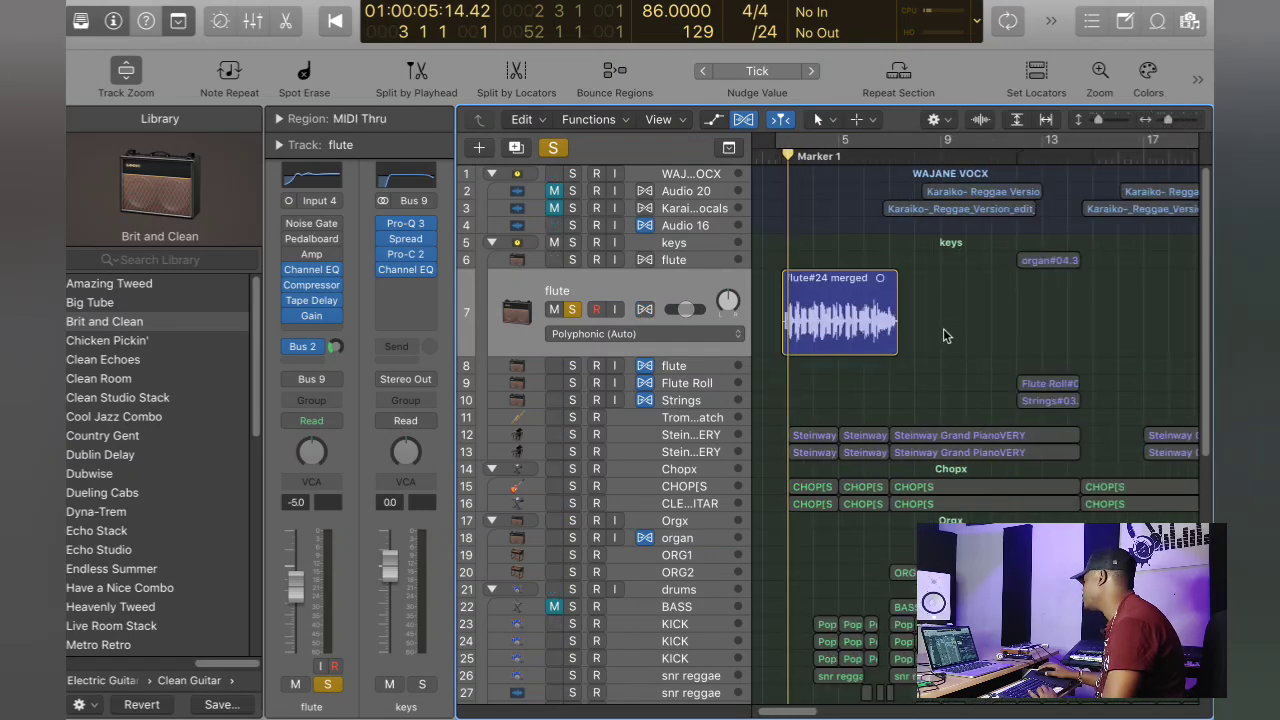
left_click(845, 315)
left_click(978, 322)
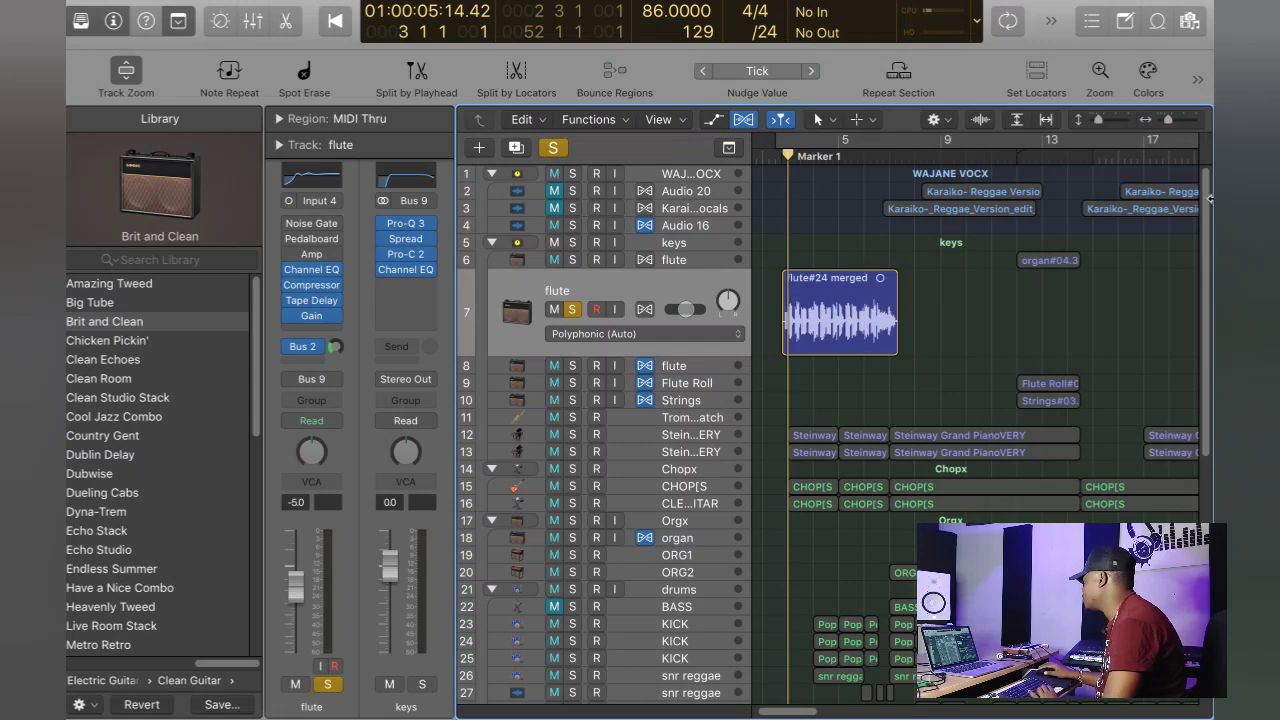
left_click(1170, 120)
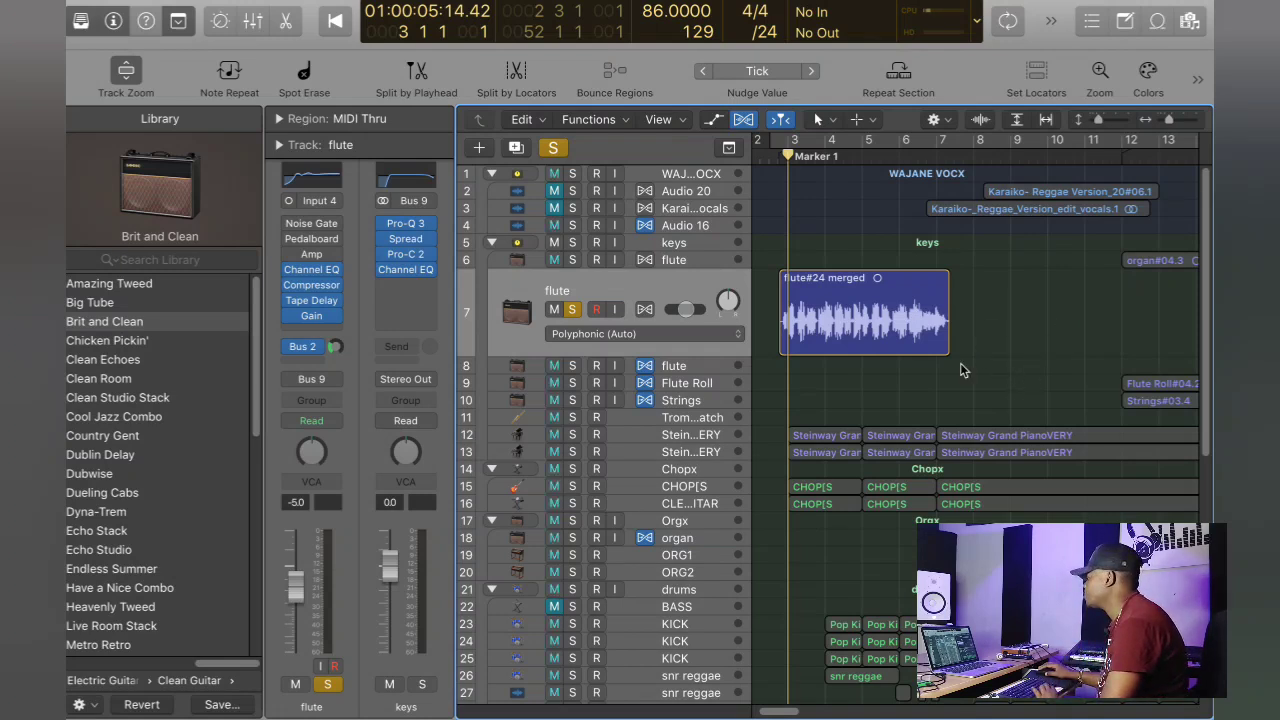
key("space")
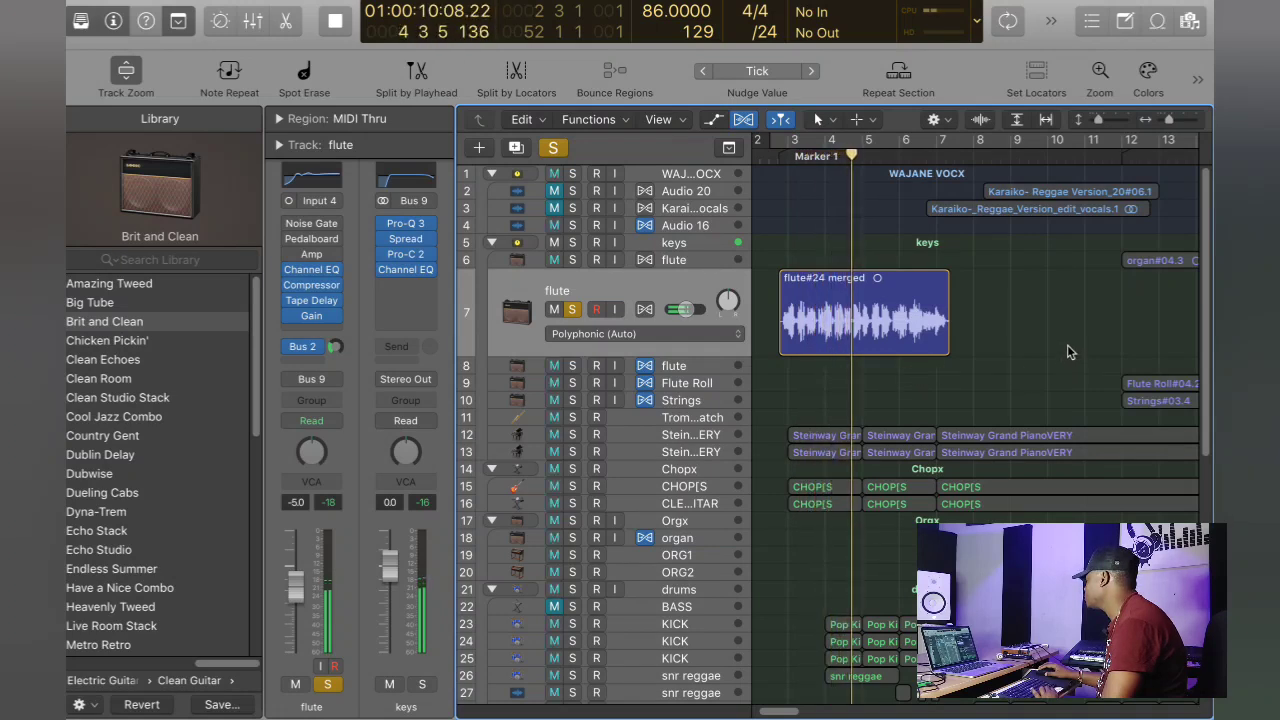
Step: Turn Flex back on for the flute track during playback, and end by stopping and clearing its solo
left_click(645, 309)
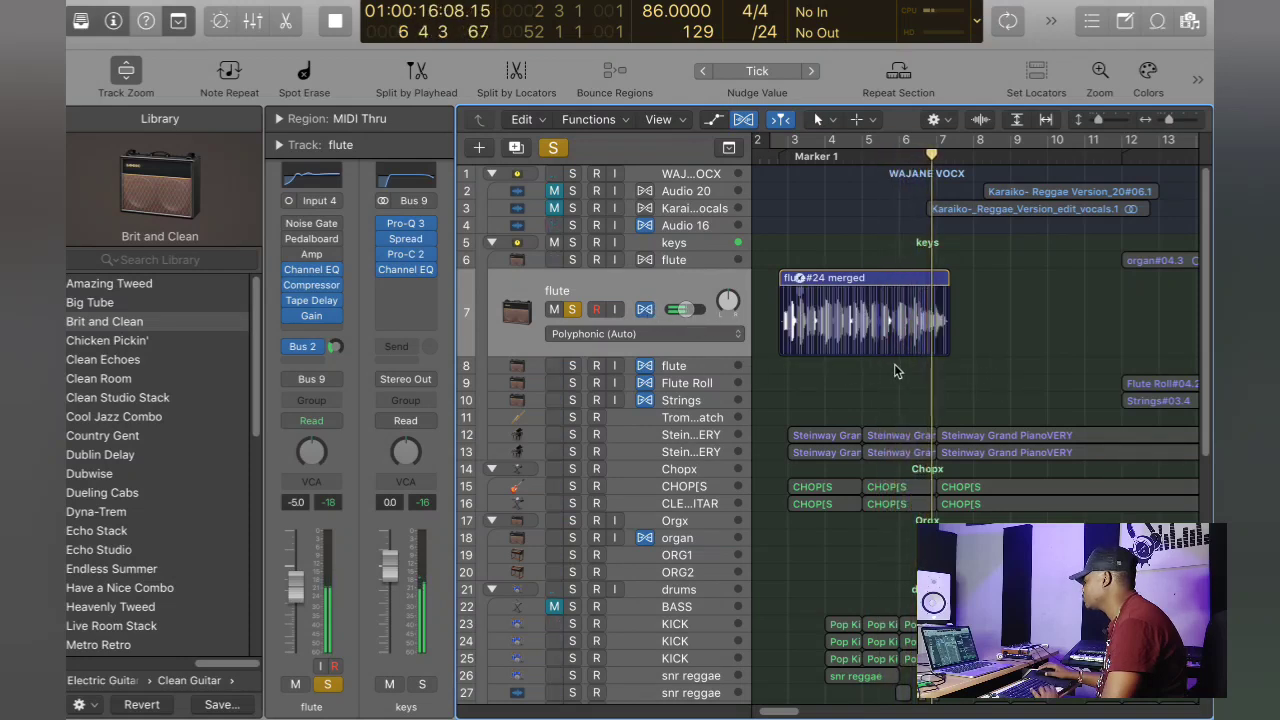
key("space")
left_click(572, 310)
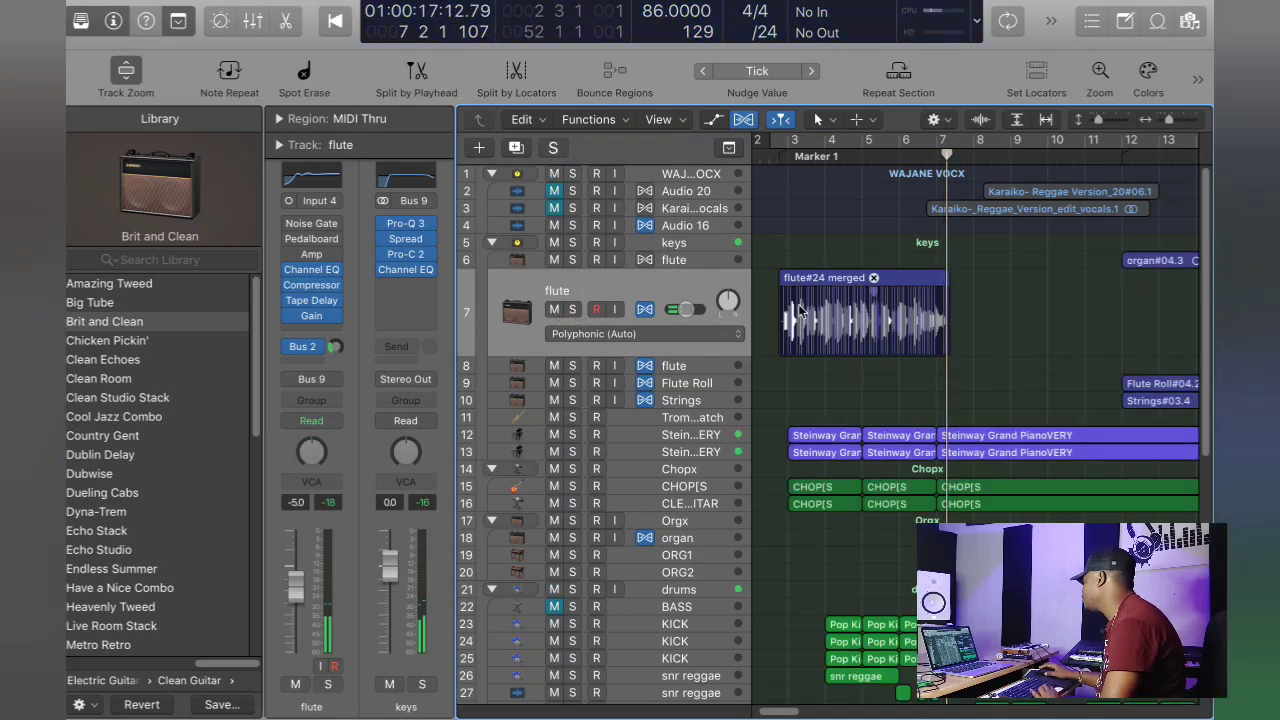
Step: Solo the Flute Roll and Strings tracks and move the playhead to bar 12
scroll(899, 395, "down", 3)
scroll(899, 395, "up", 3)
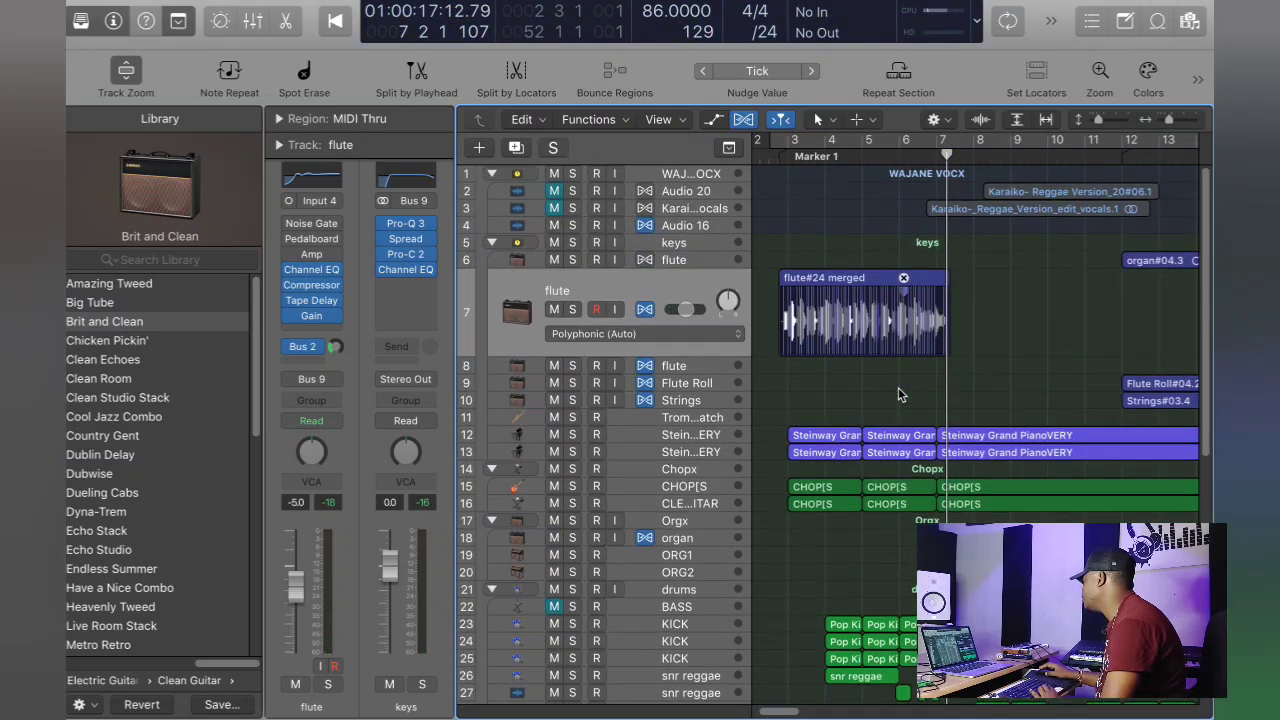
scroll(899, 395, "down", 8)
scroll(776, 320, "up", 1)
left_click(697, 222)
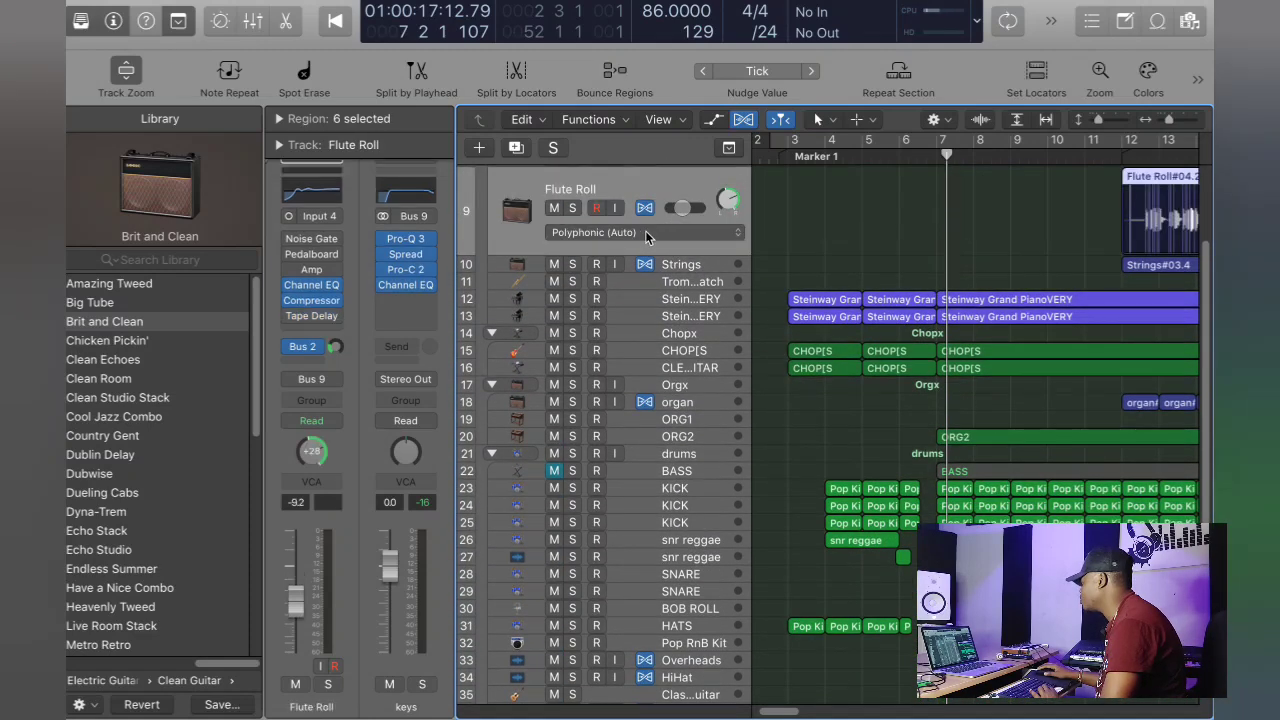
left_click(571, 208)
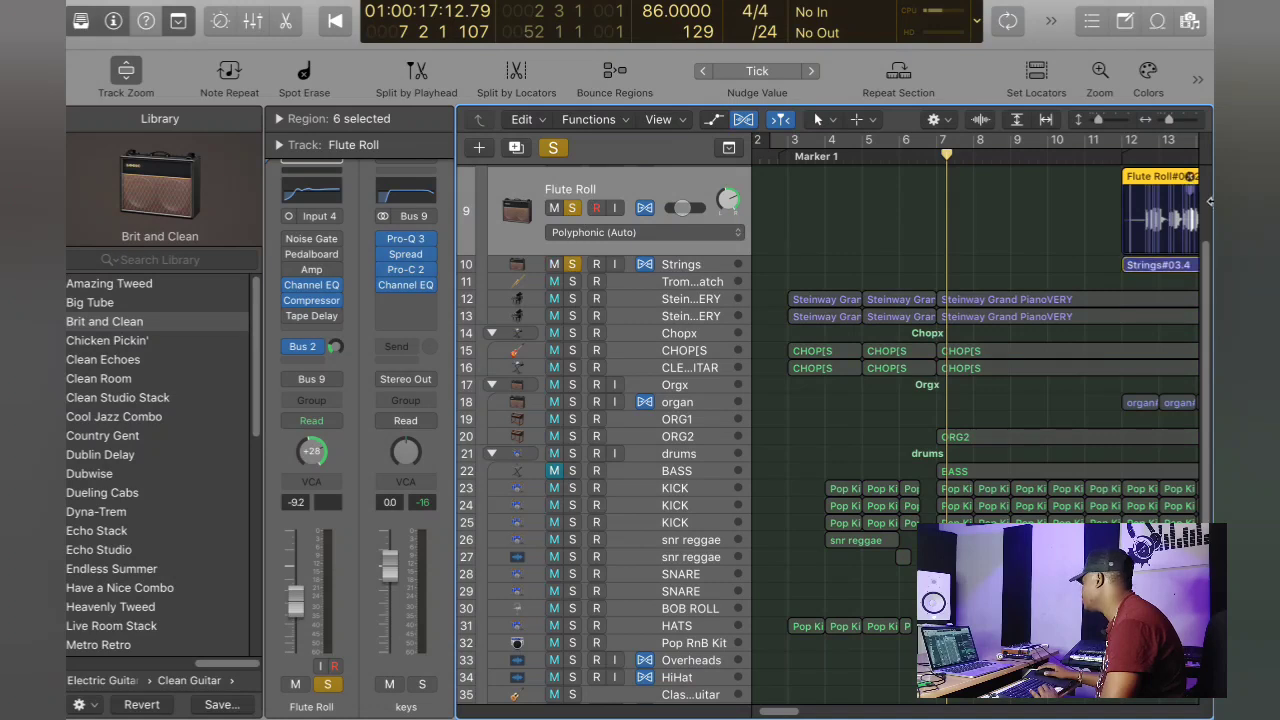
left_click(1122, 150)
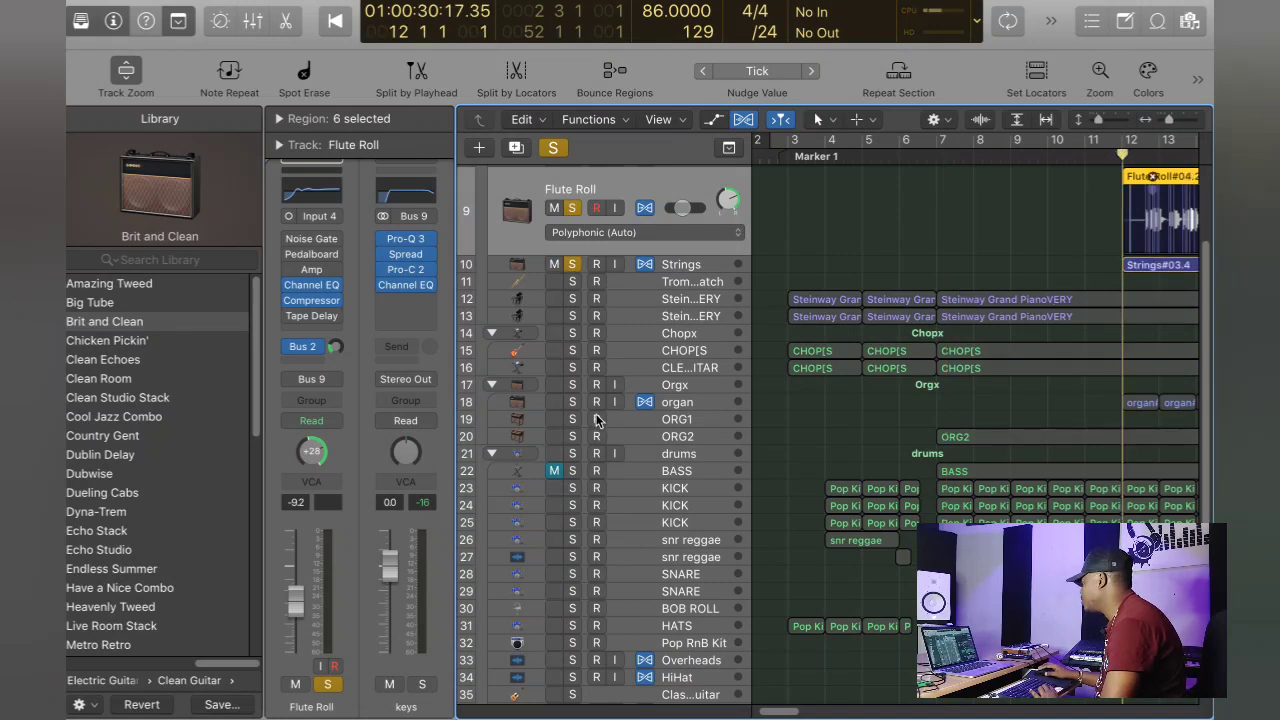
Step: Add the Chopx and Orgx stacks to the soloed Flute Roll and Strings, and play the combination from bar 12
left_click(572, 333)
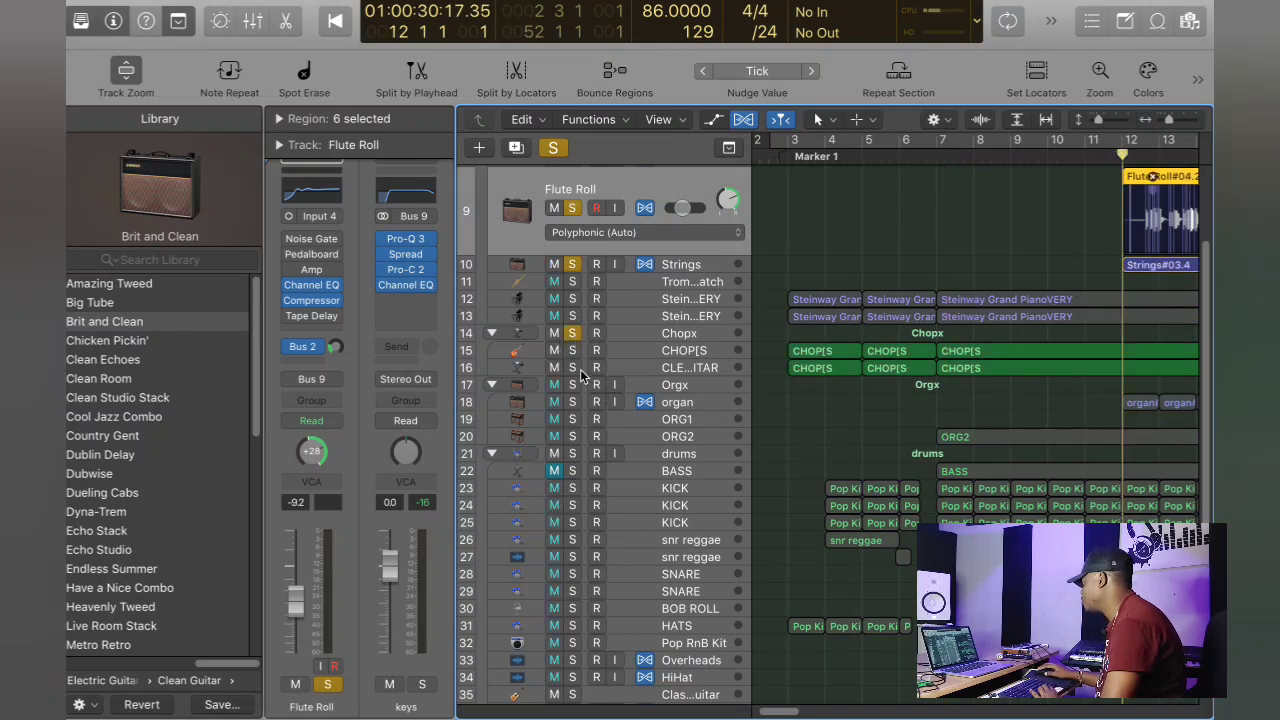
left_click(572, 385)
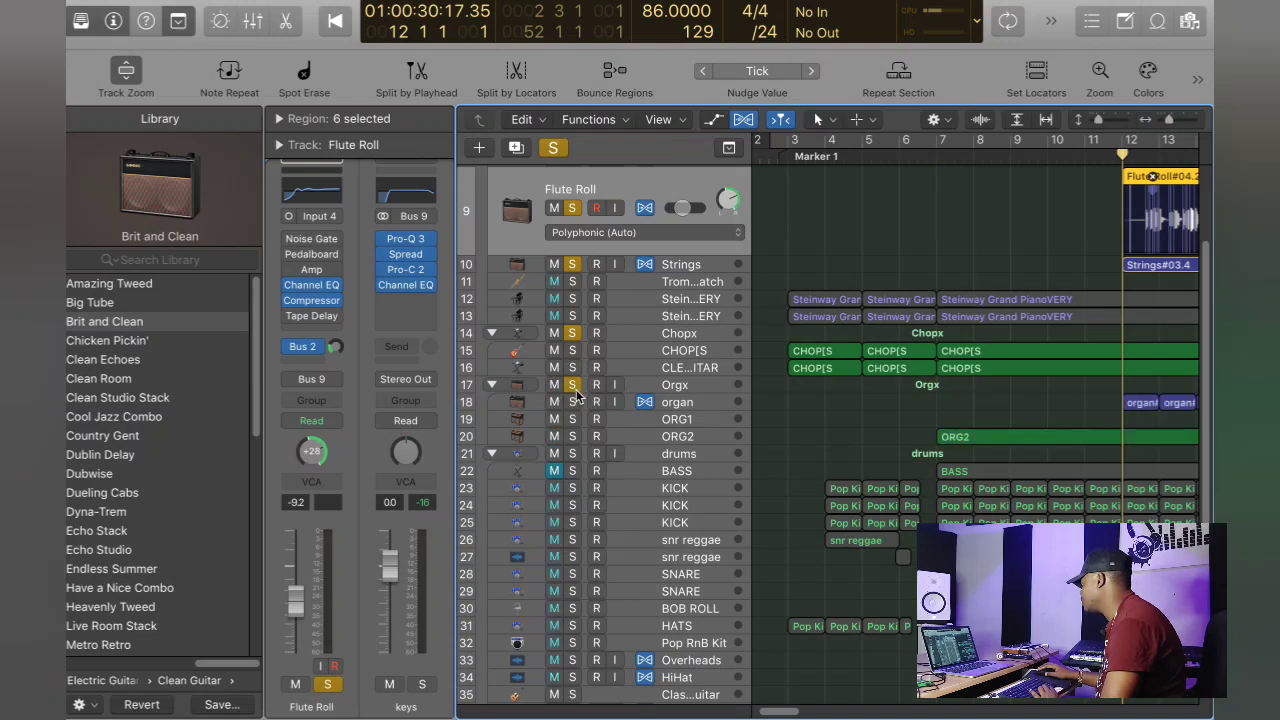
key("space")
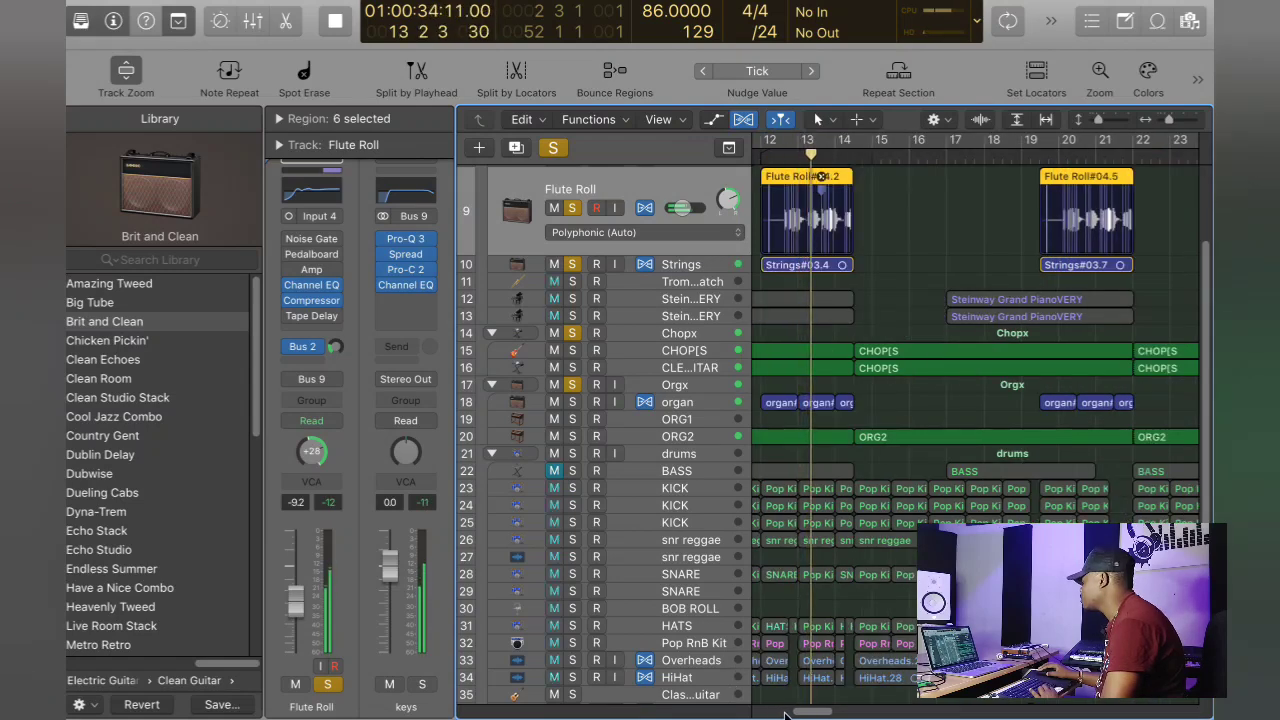
left_click_drag(808, 712, 814, 712)
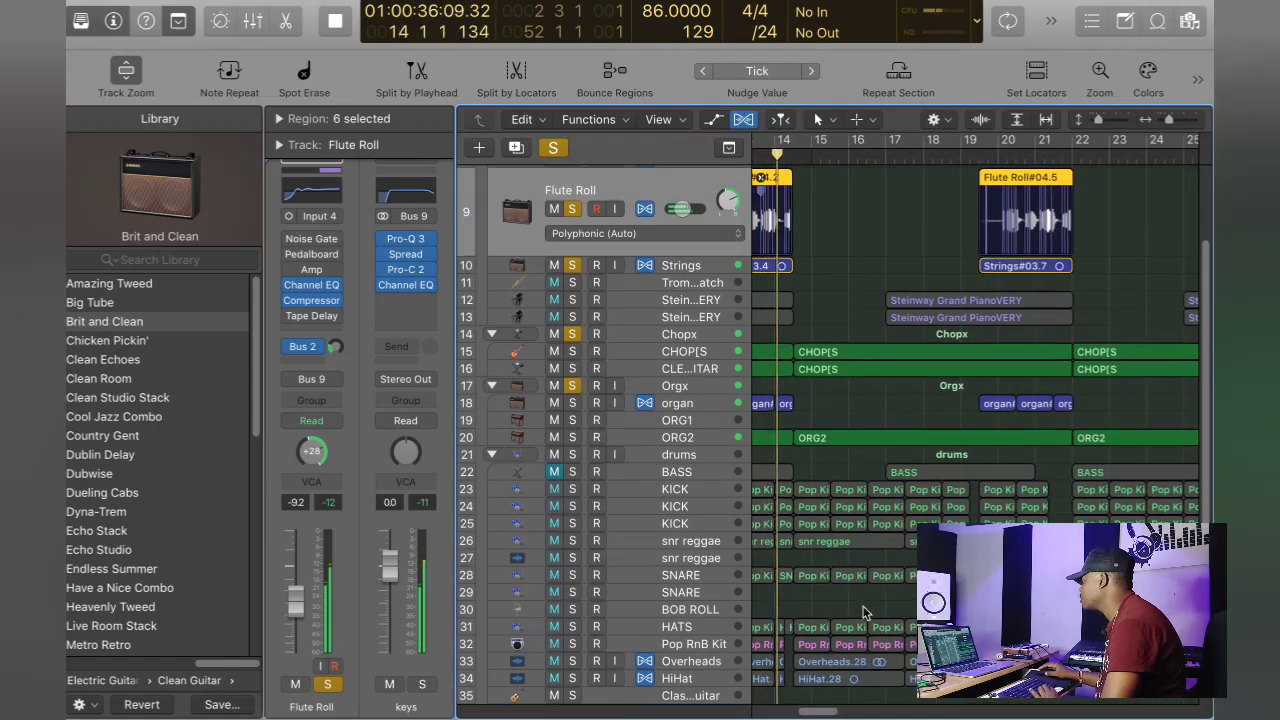
scroll(820, 530, "up", 2)
key("space")
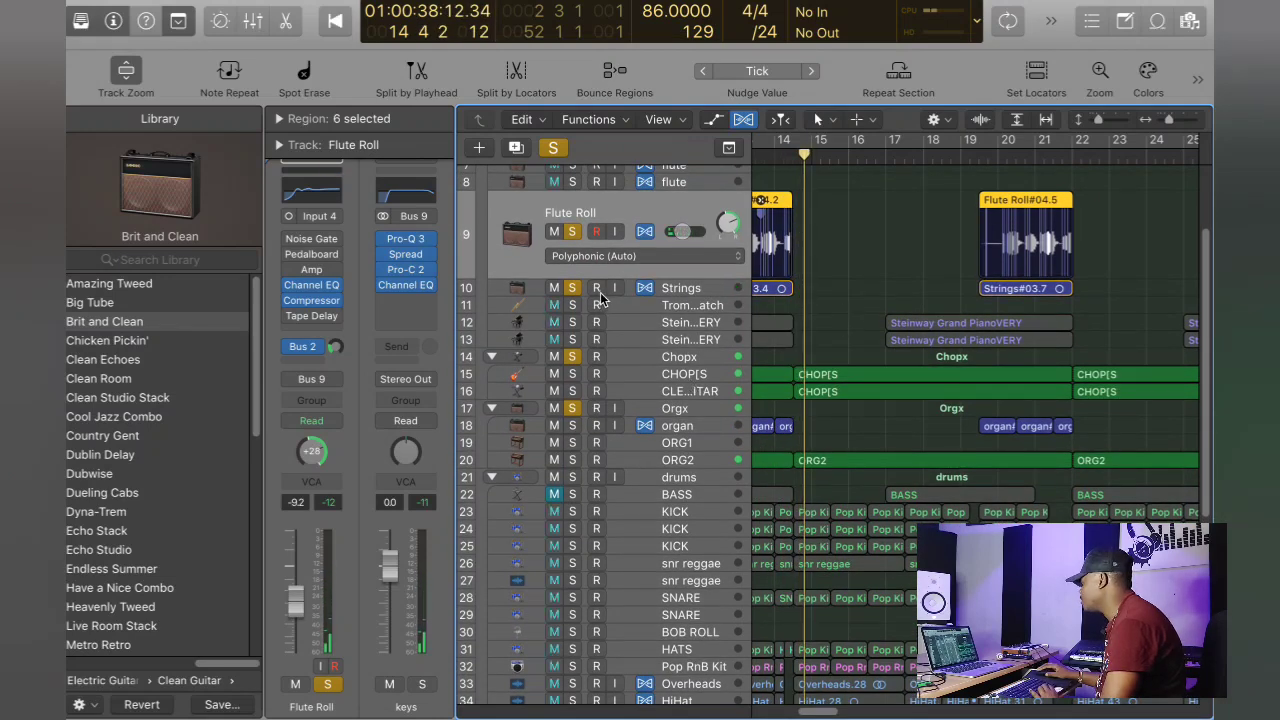
Step: Switch on cycle mode and move the playhead to bar 13
scroll(828, 700, "left", 6)
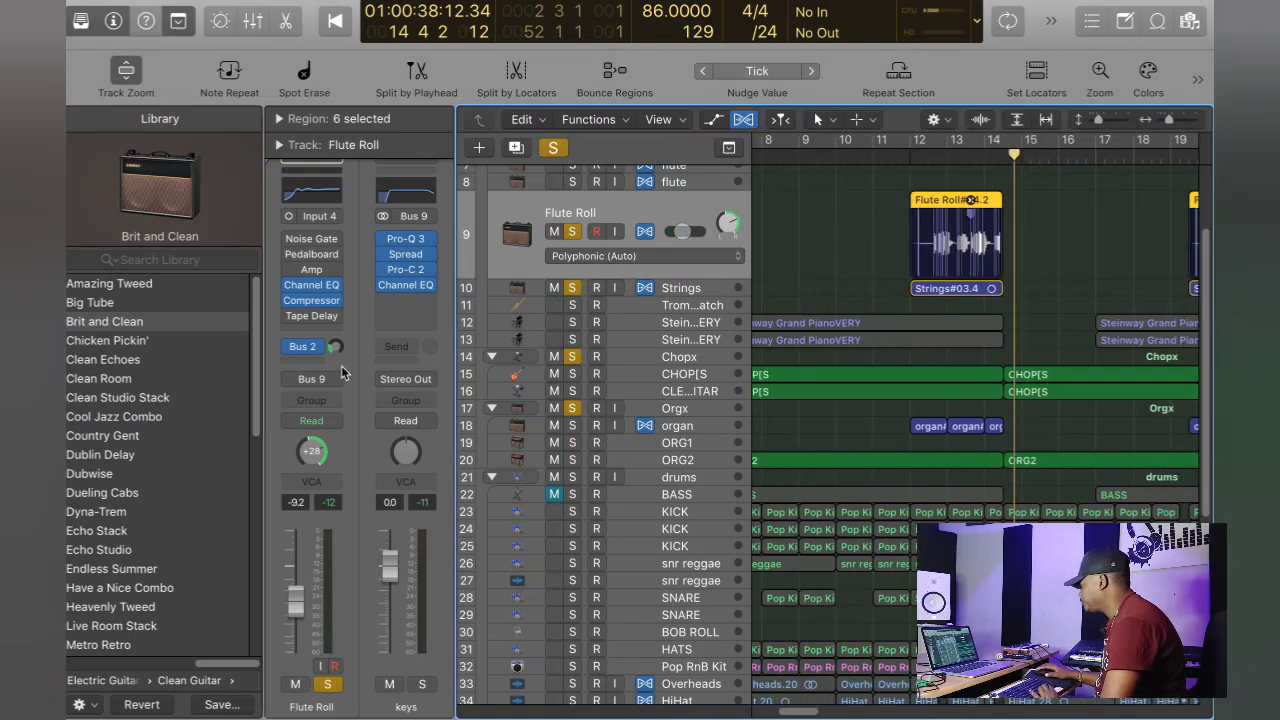
scroll(885, 419, "up", 4)
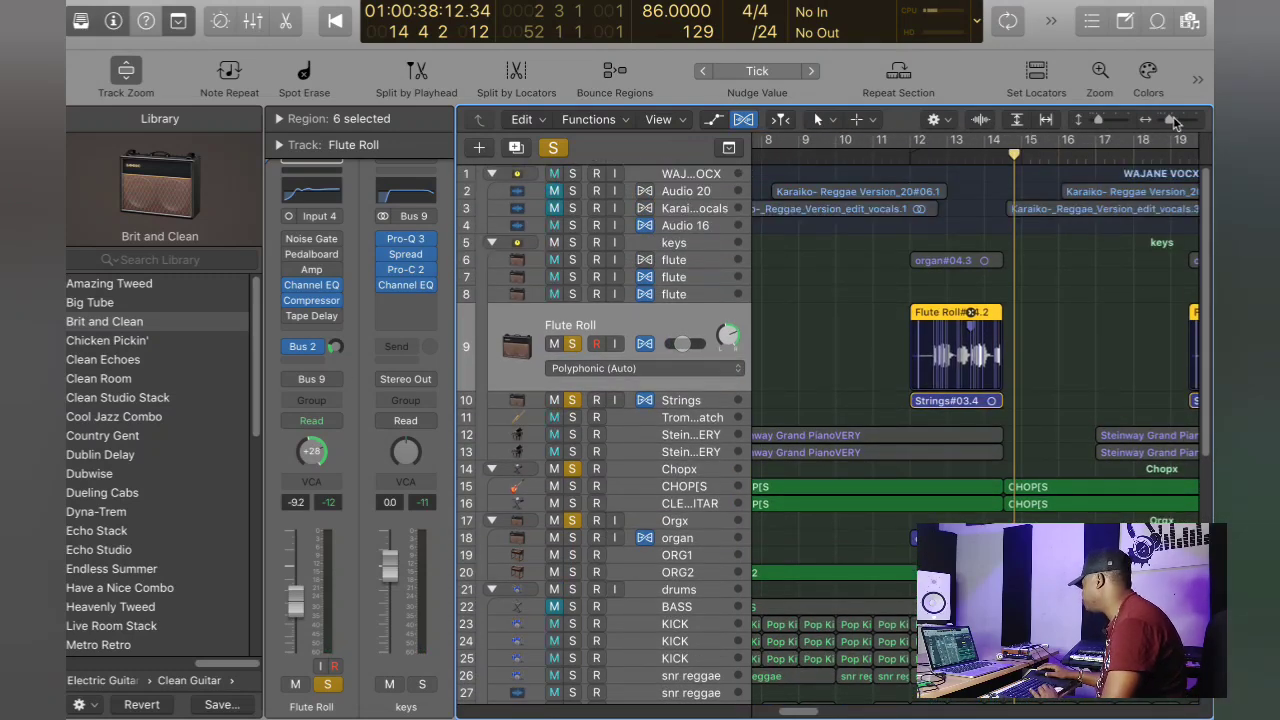
left_click_drag(1175, 124, 1170, 125)
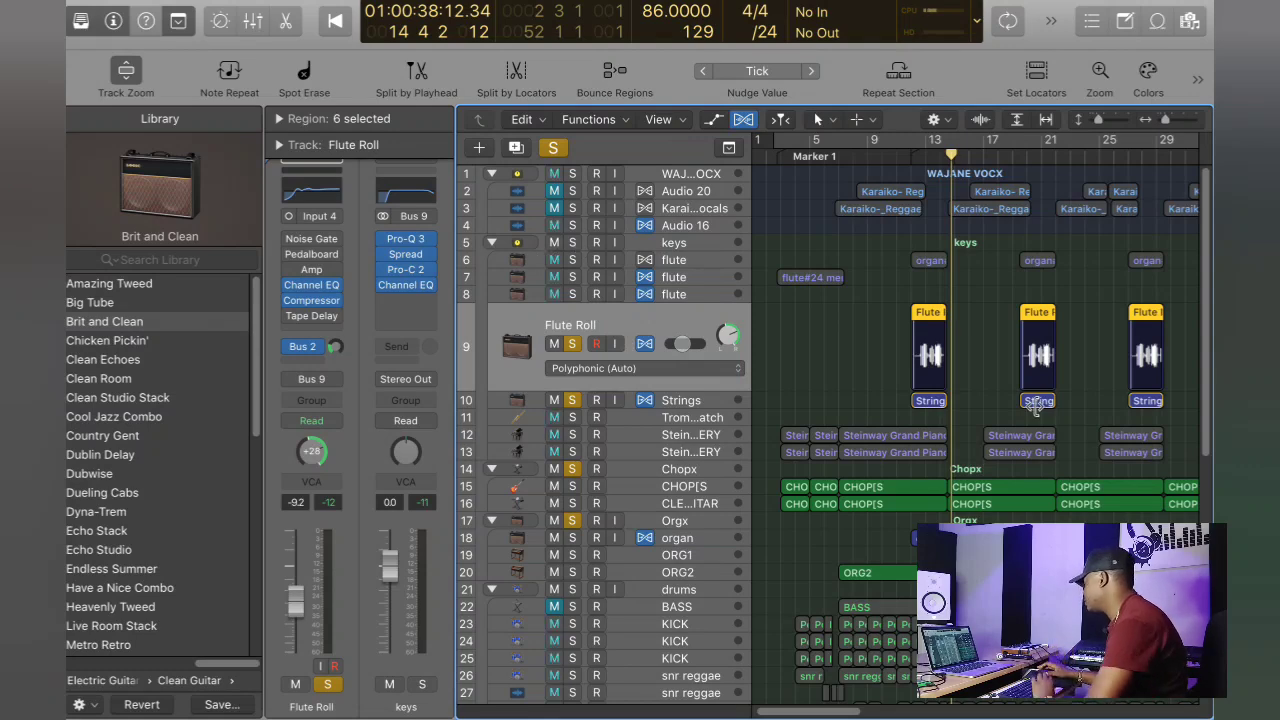
scroll(1024, 398, "down", 10)
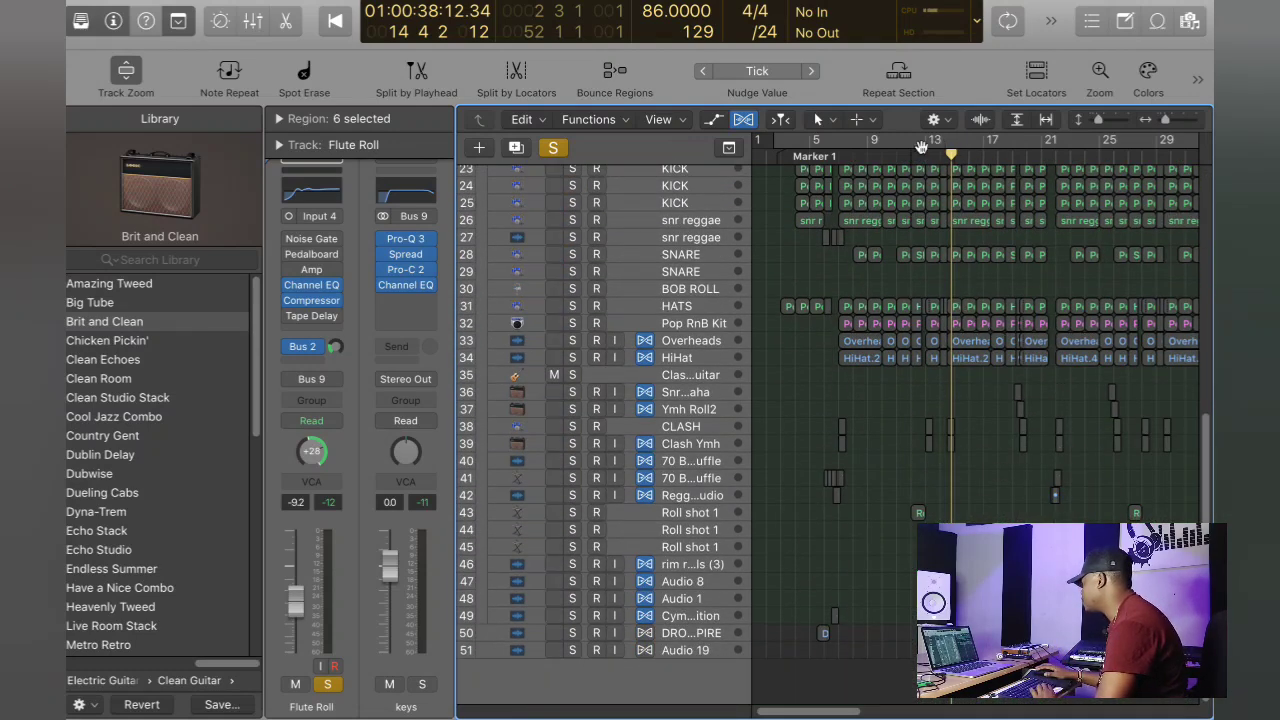
left_click(925, 147)
left_click(895, 155)
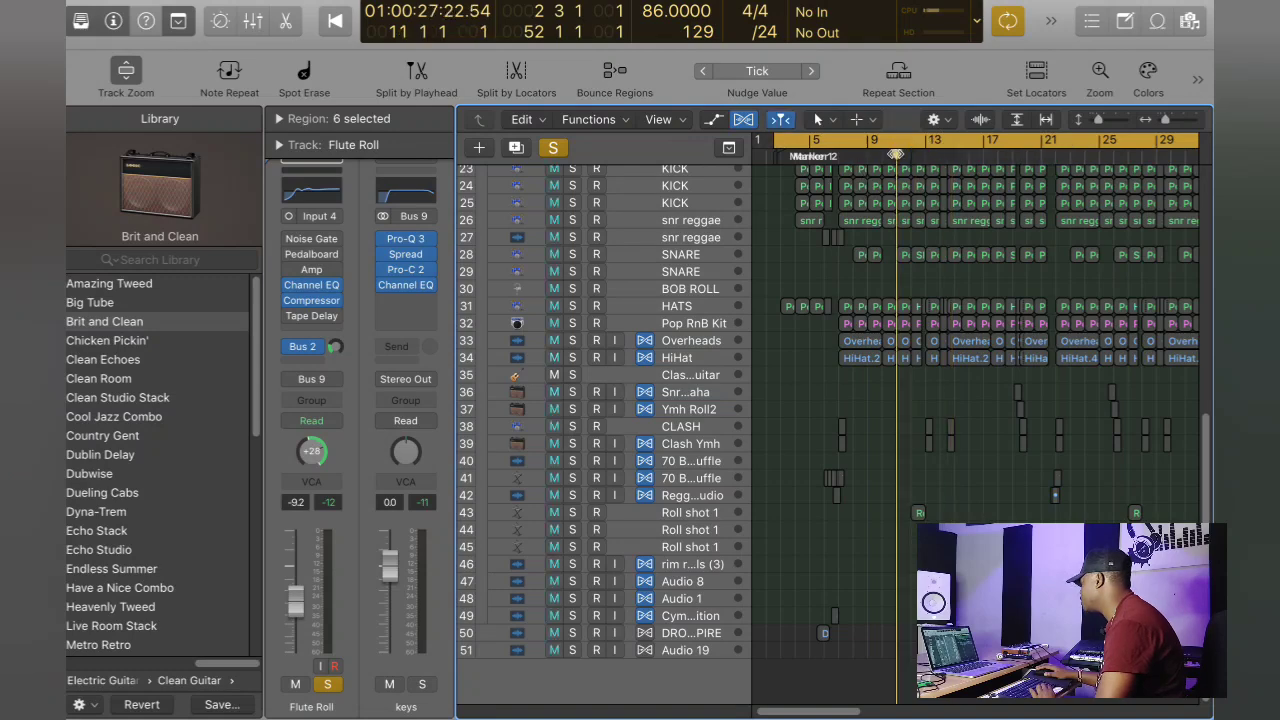
left_click(928, 156)
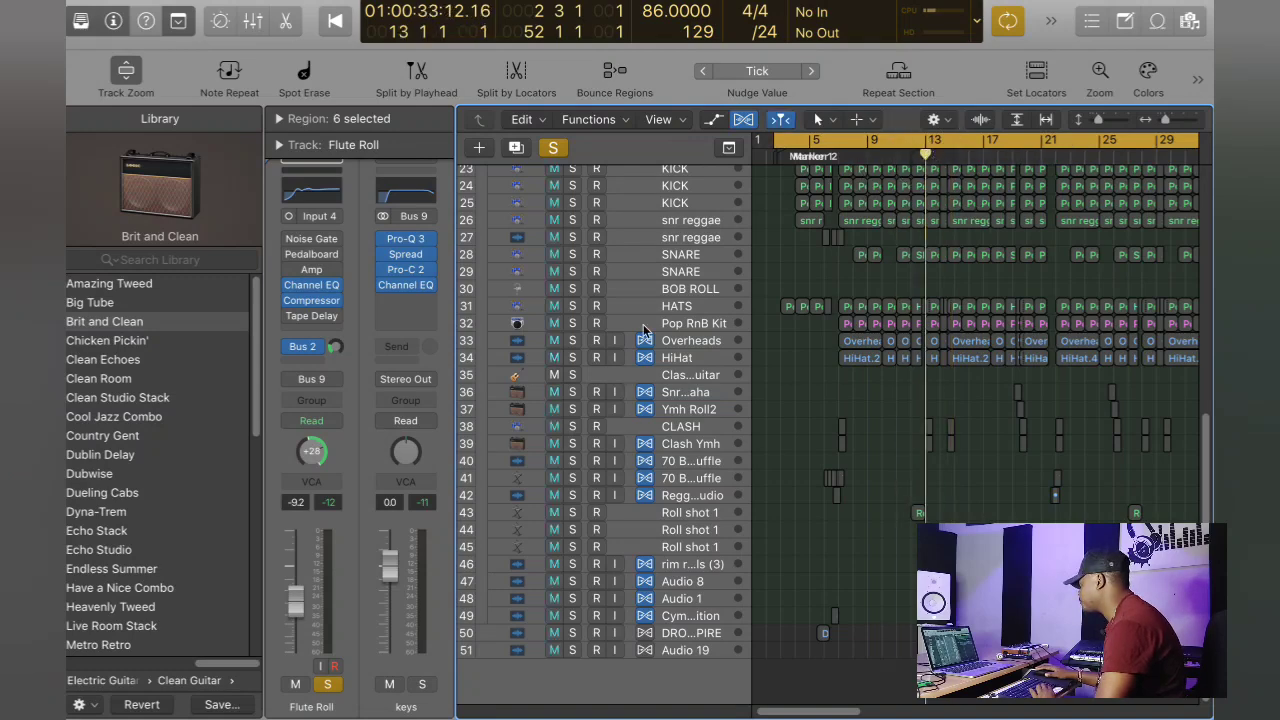
Step: Clear all solos and briefly try soloing the Snr...aha and Ymh Roll2 tracks together
left_click(556, 150)
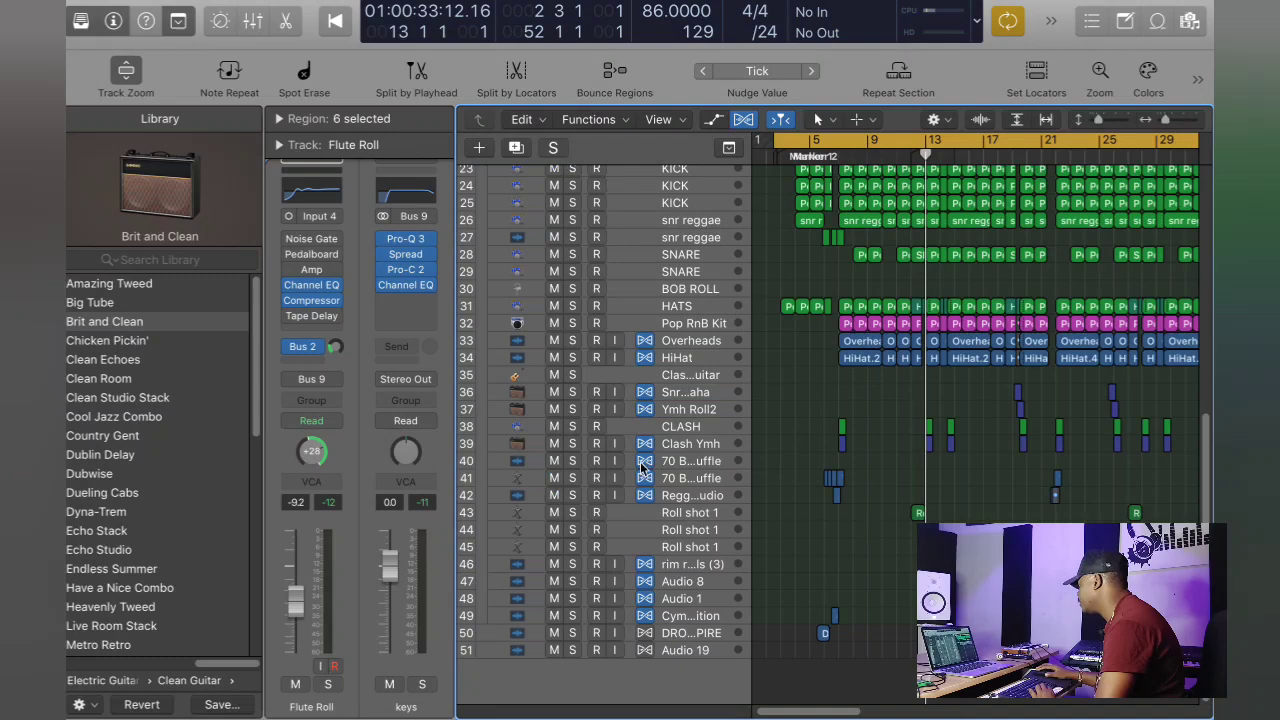
left_click(573, 393)
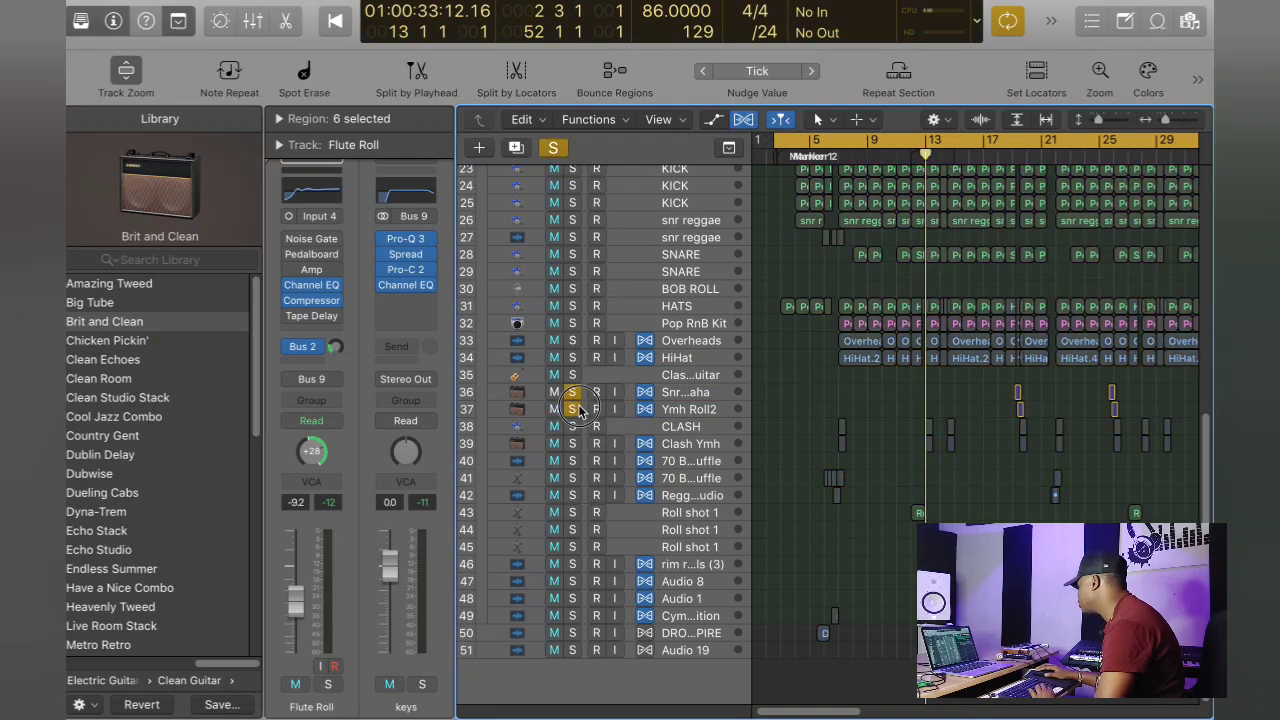
left_click_drag(573, 393, 573, 416)
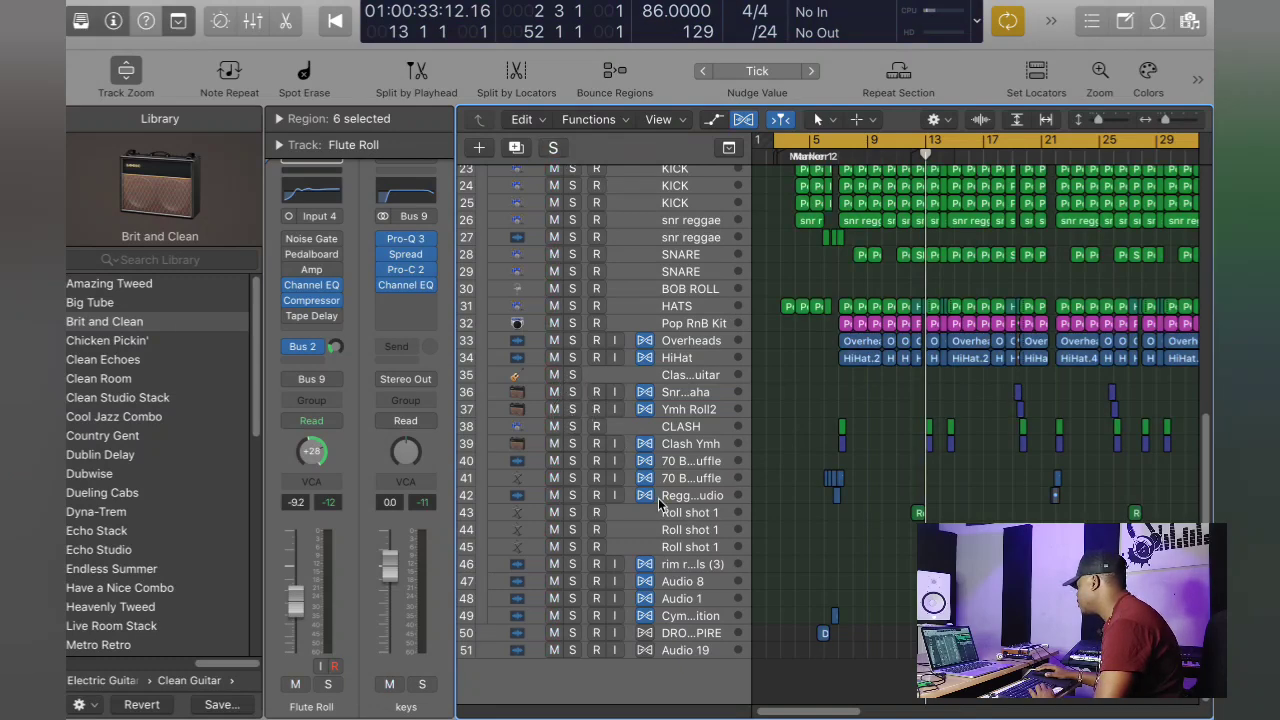
Step: Solo the first Roll shot 1 track and play its roll from about bar 12
left_click(688, 513)
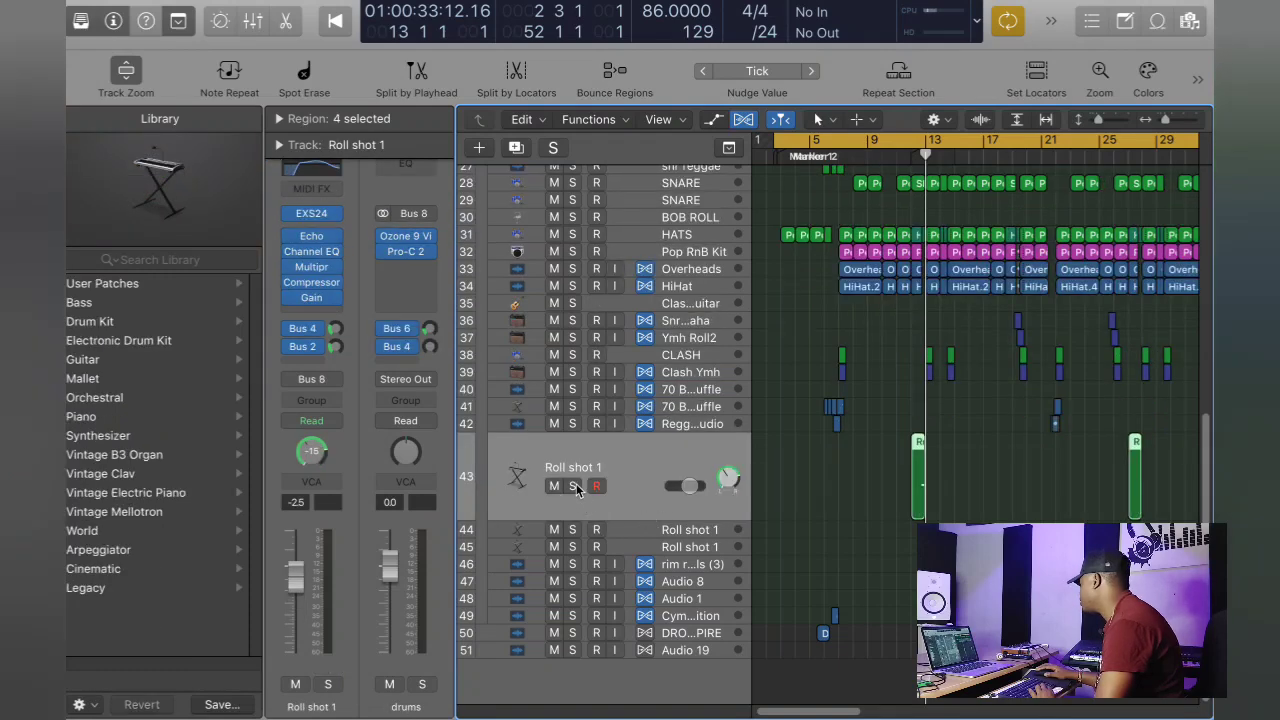
left_click(573, 487)
left_click(913, 154)
key("space")
left_click(912, 154)
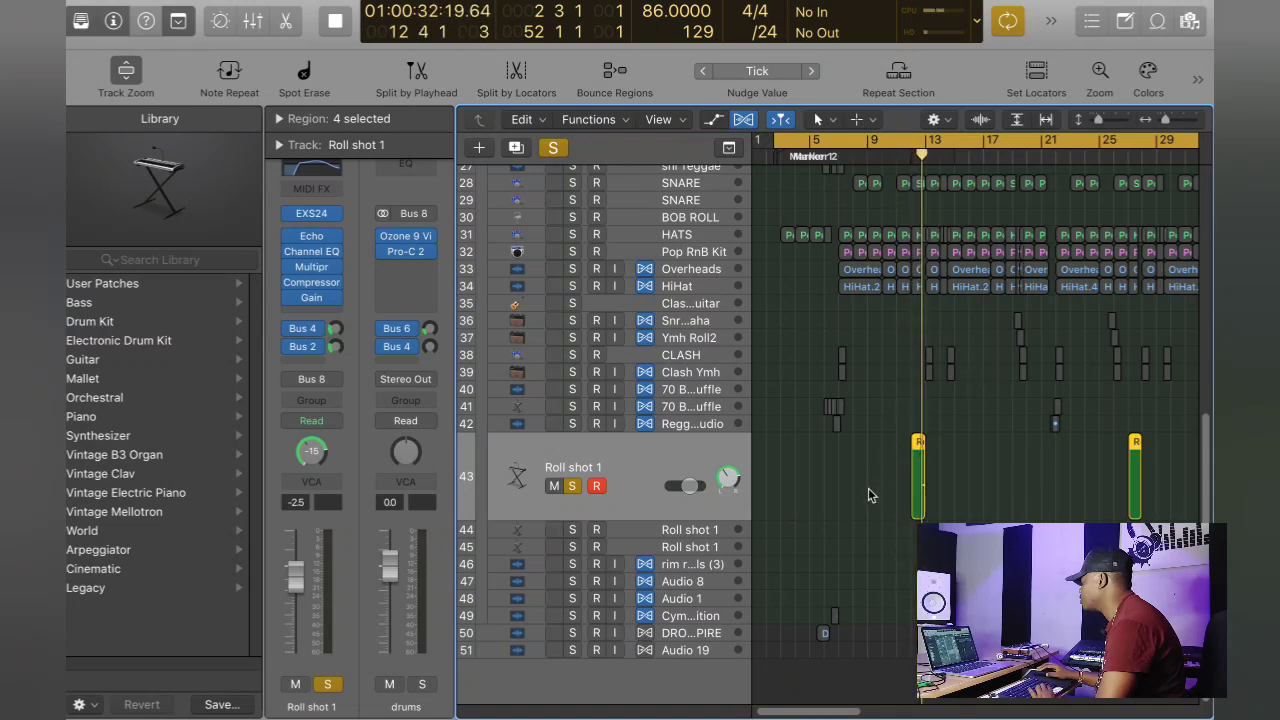
Step: Unsolo Roll shot 1, solo the 70 BPM Intro Snare Shuffle track and play its rolls from about bar 6
key("space")
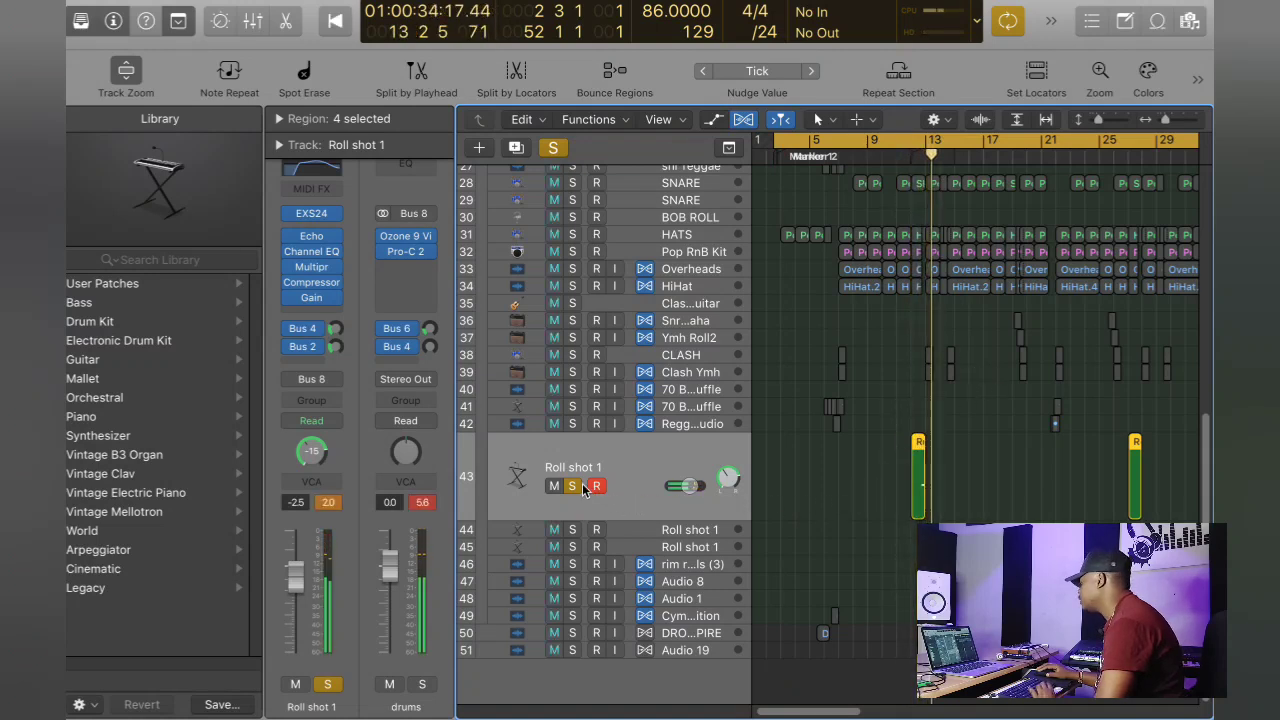
left_click(574, 484)
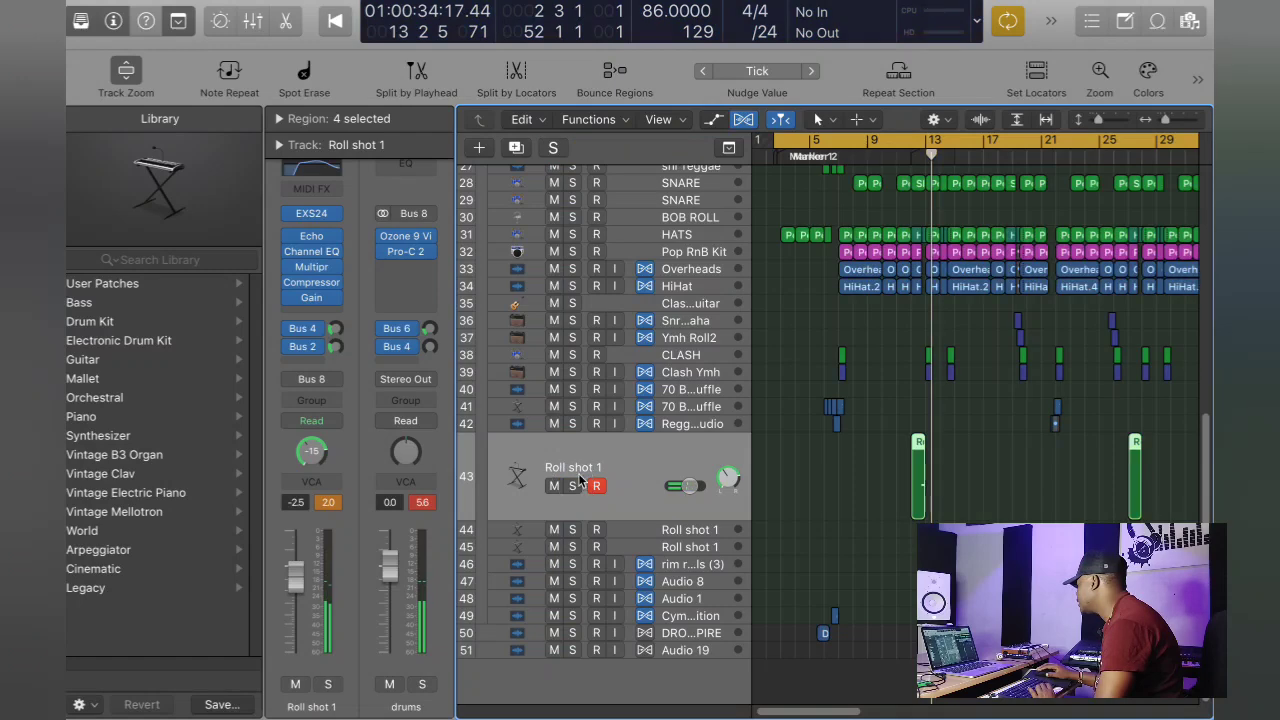
left_click(701, 403)
key("s")
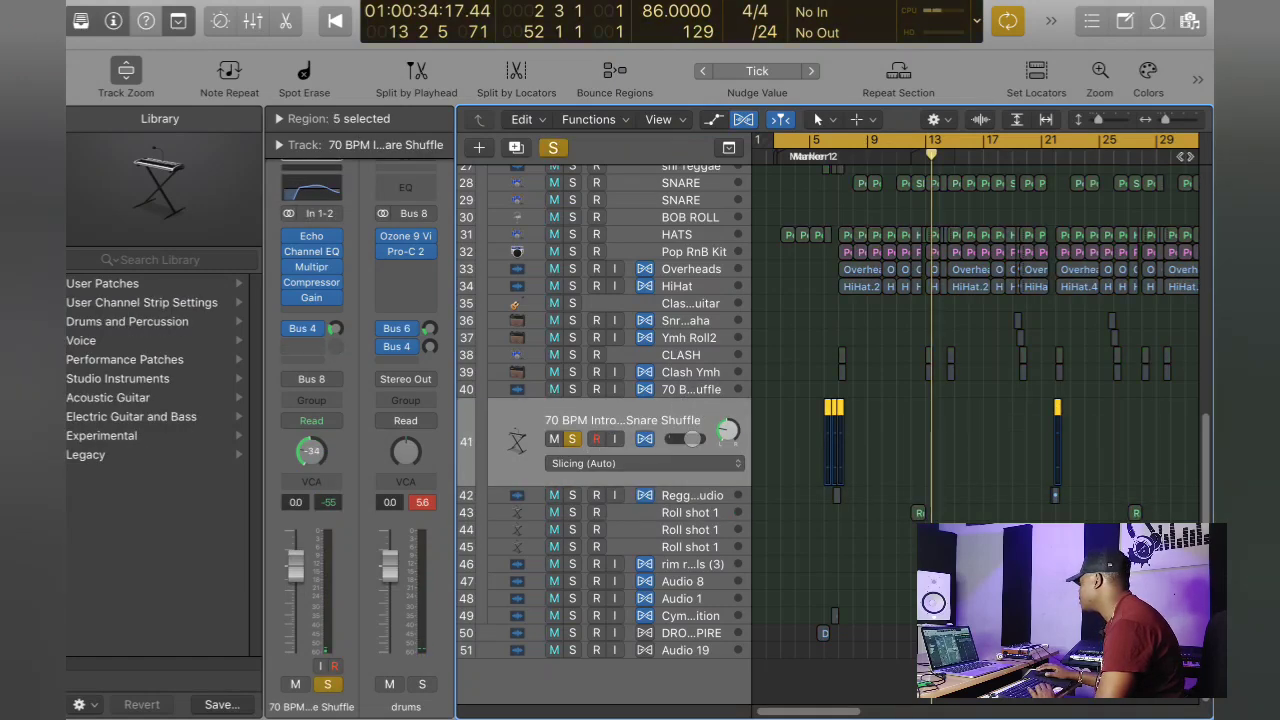
left_click_drag(1165, 120, 1172, 120)
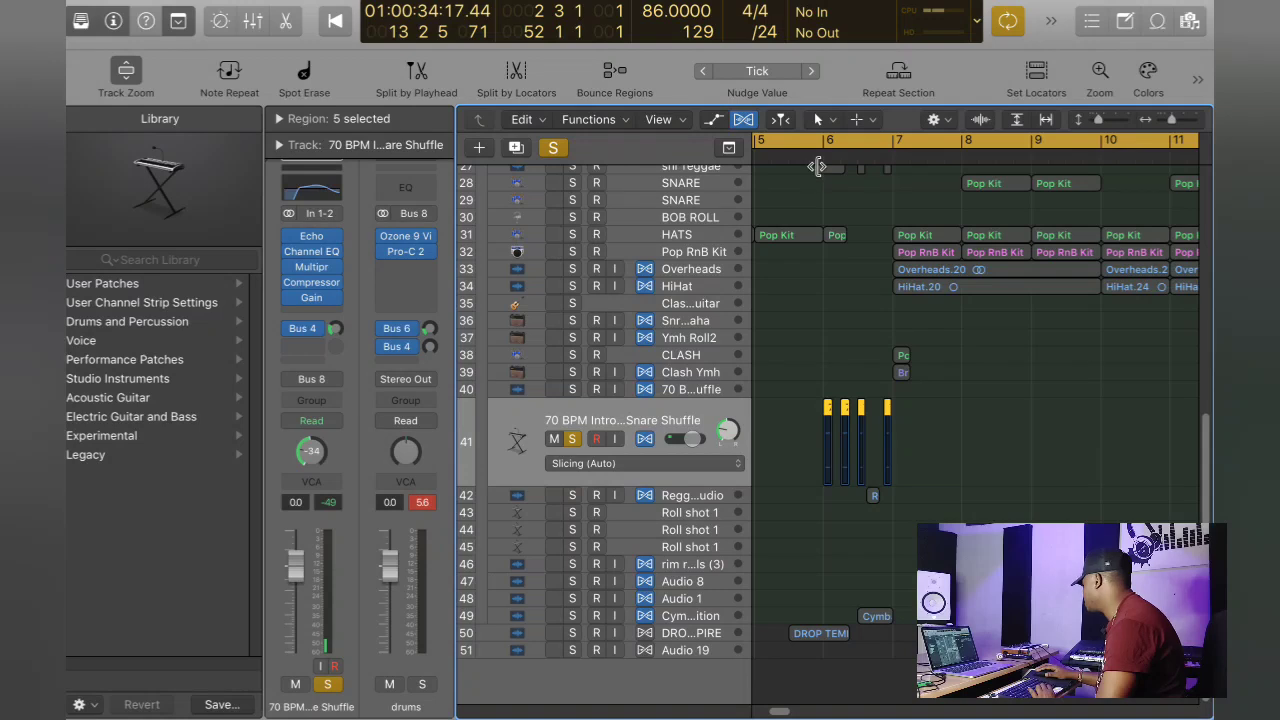
left_click(819, 158)
key("space")
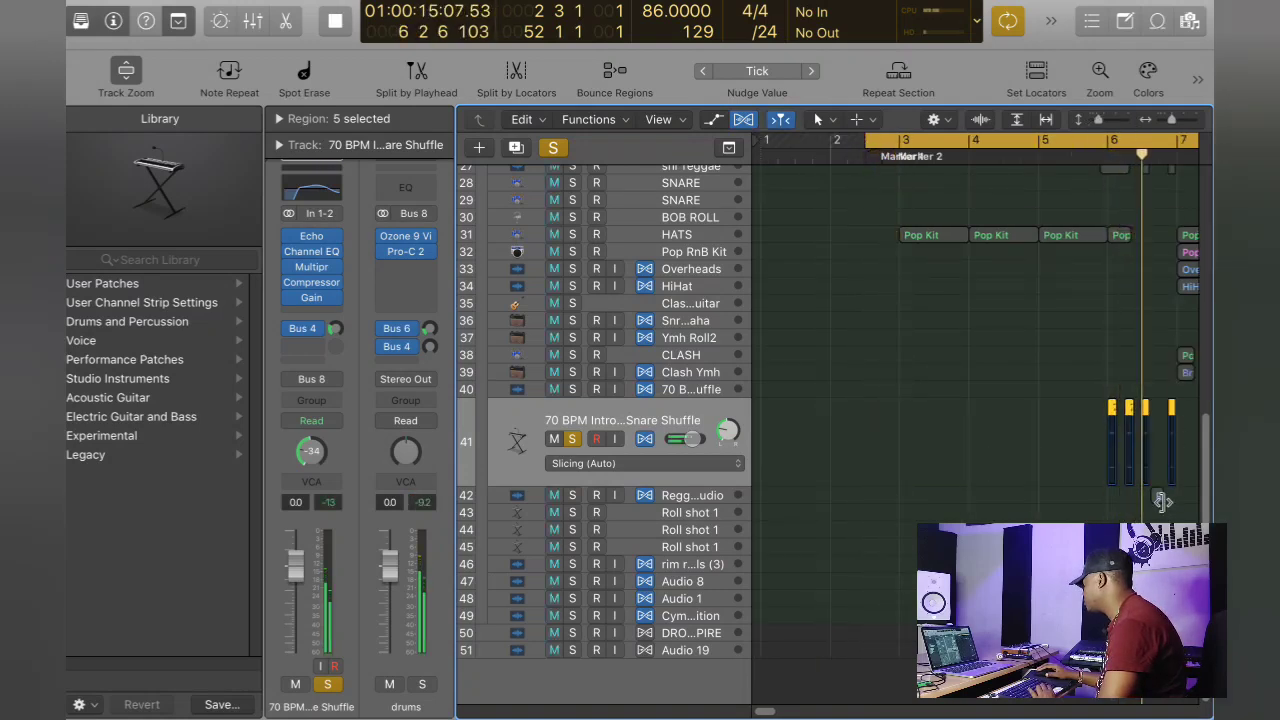
Step: Add the Regg...udio track to the soloed snare shuffle and play the two together from bar 6
key("space")
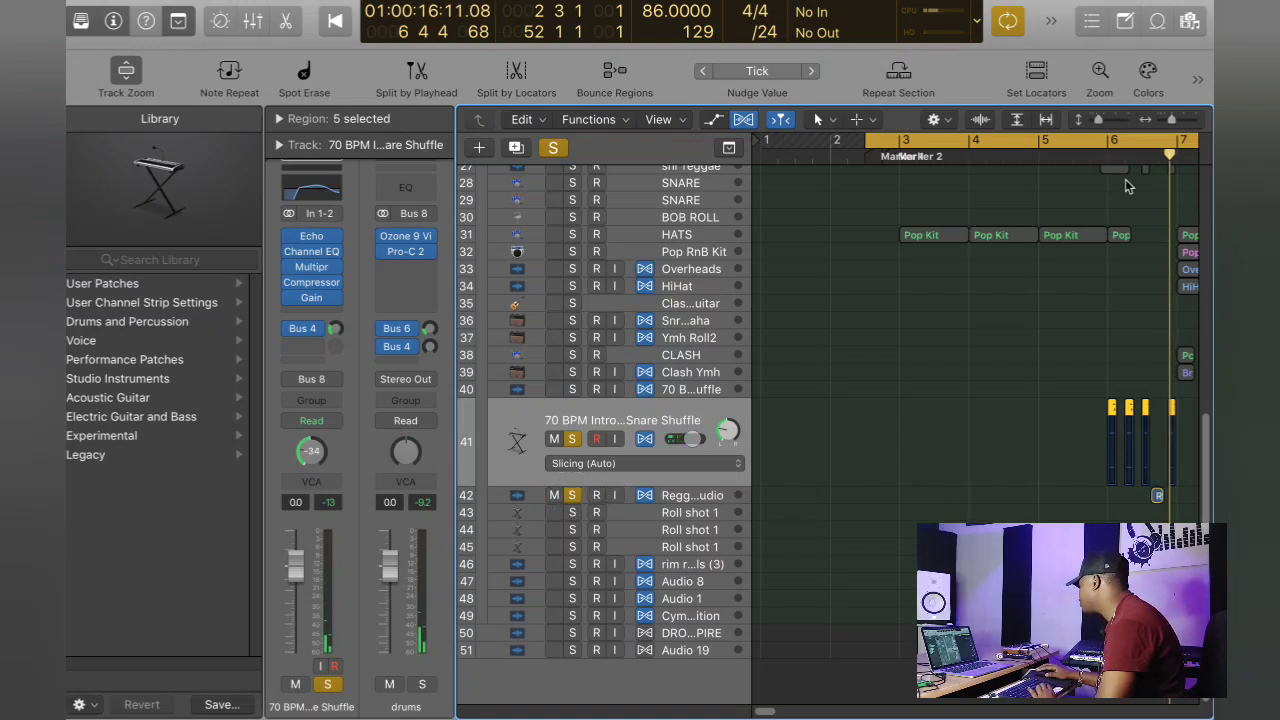
key("space")
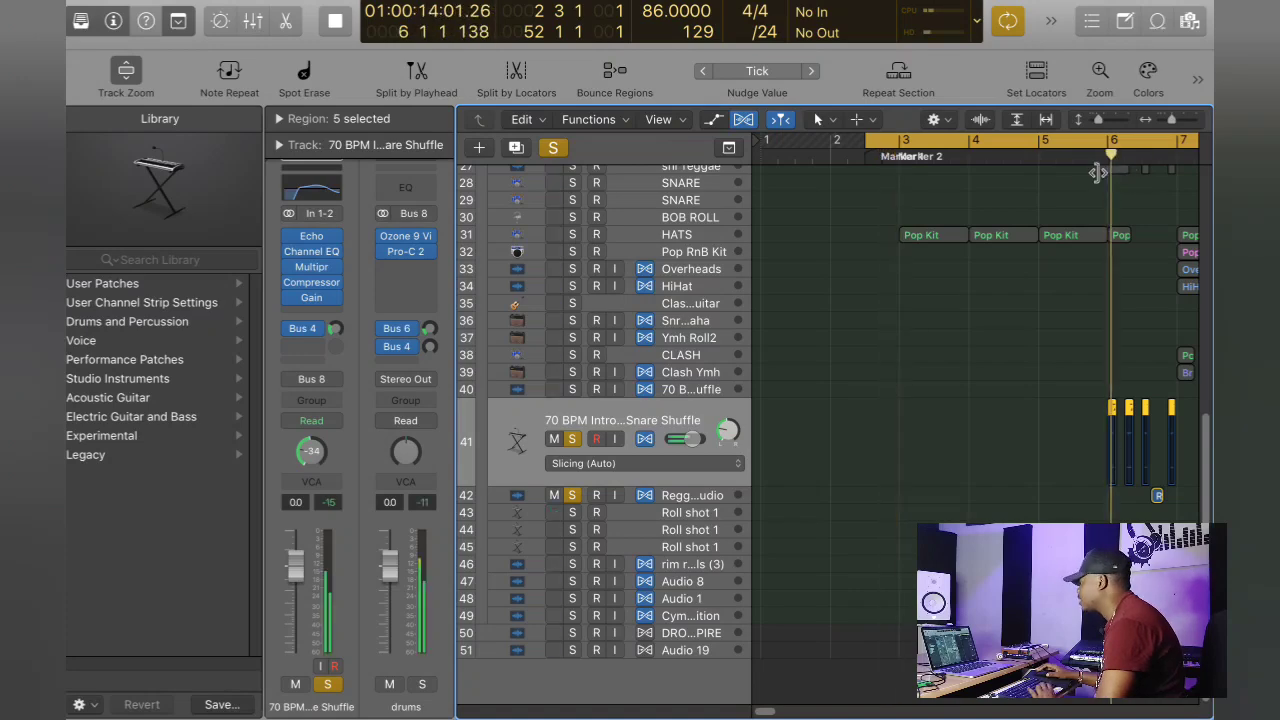
key("space")
Step: Add the drums stack to the soloed roll tracks, switch off cycle mode and play the transition into bar 7 from about bar 6
scroll(638, 232, "up", 5)
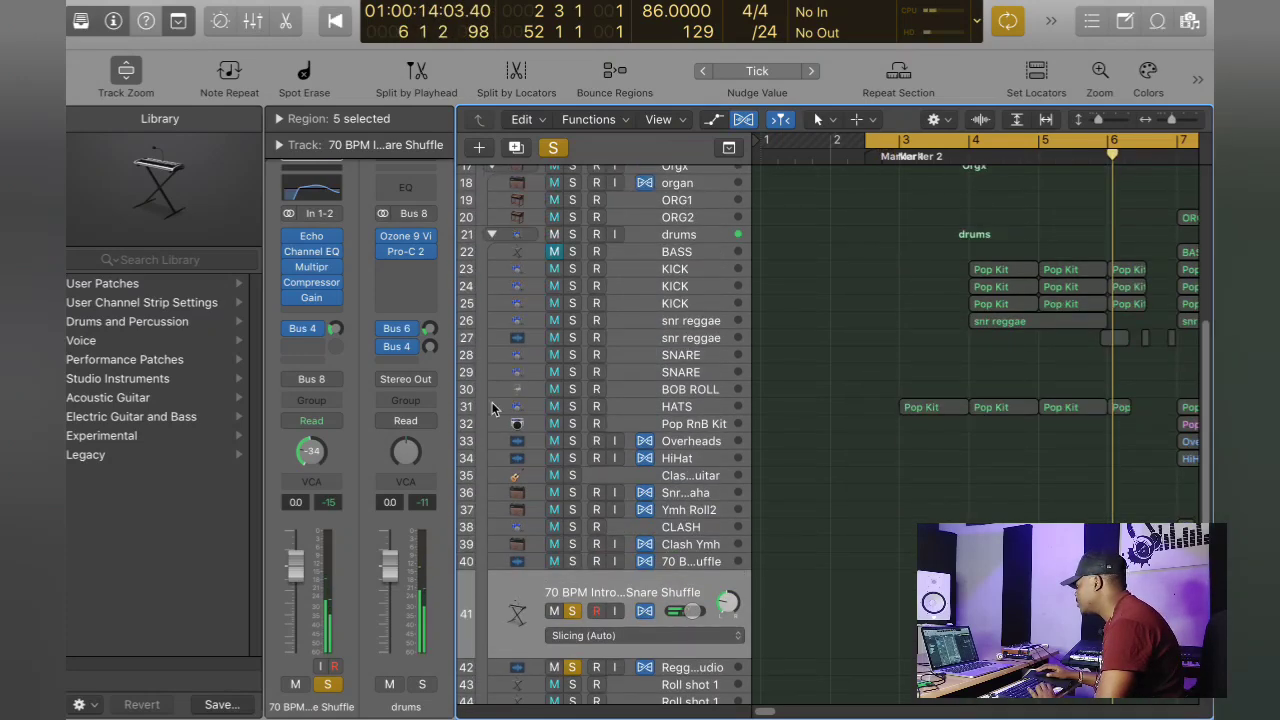
left_click(574, 234)
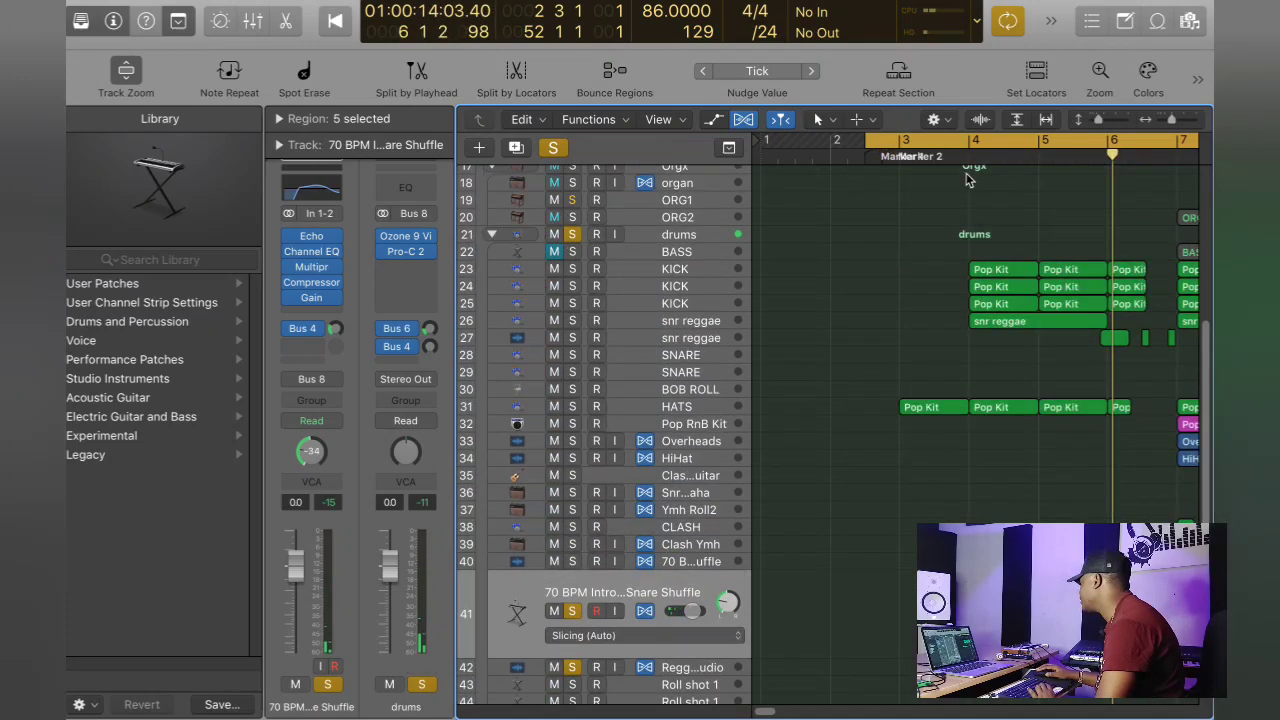
key("c")
key("space")
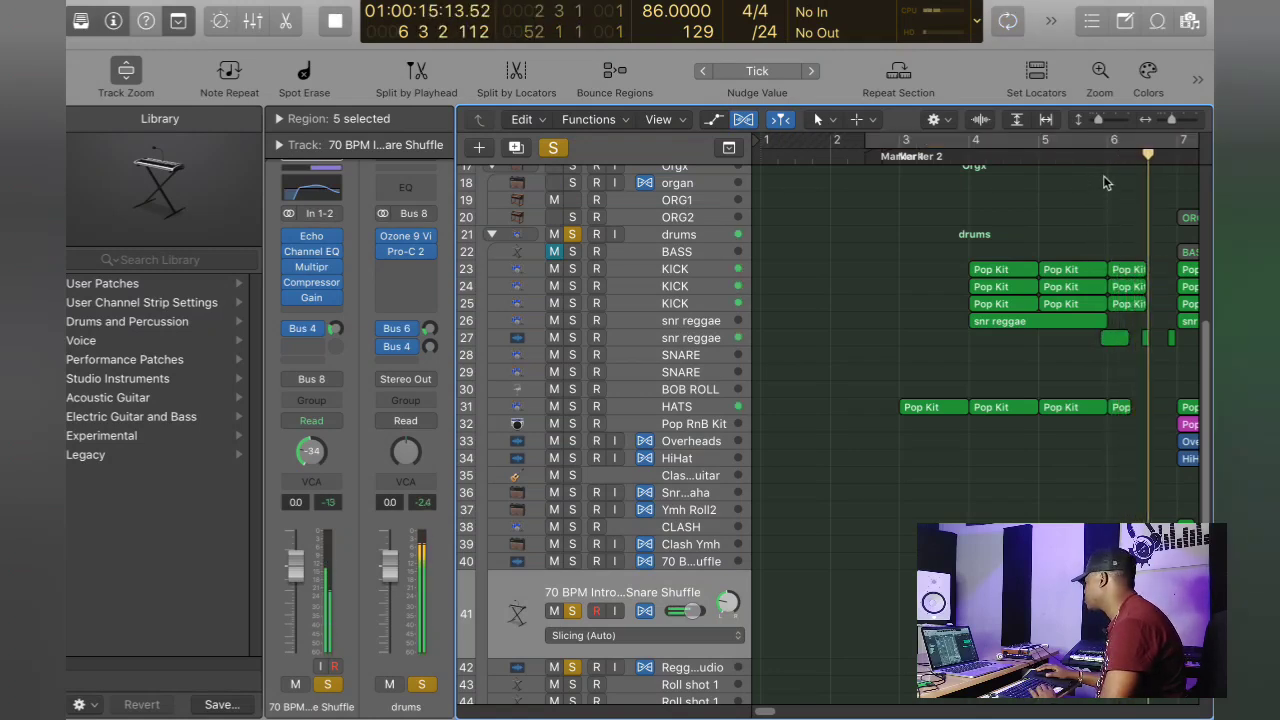
key("space")
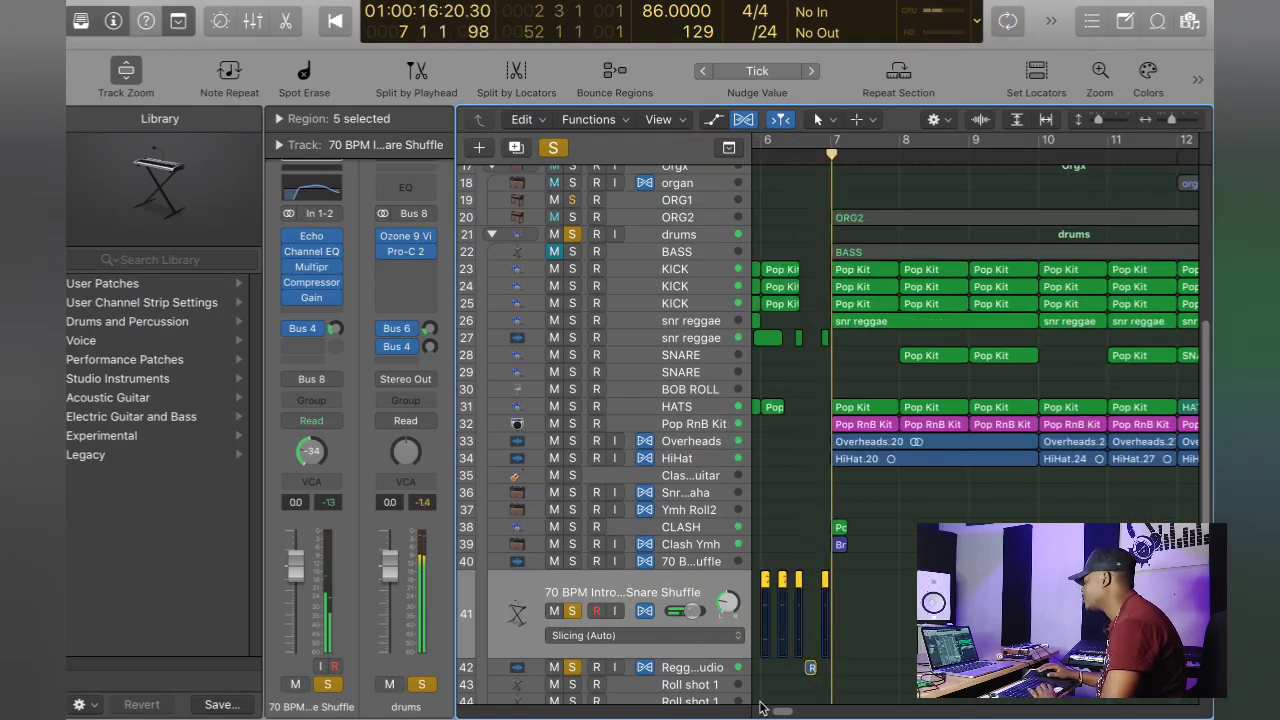
scroll(772, 708, "left", 3)
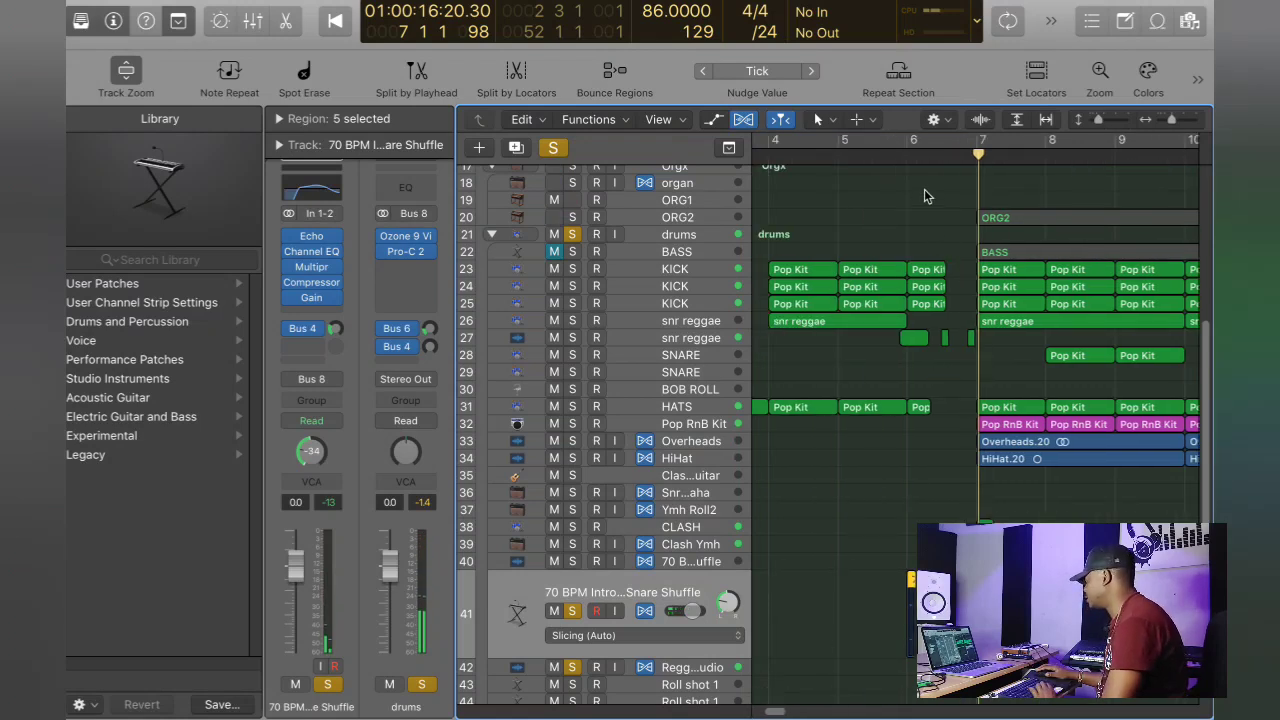
left_click(903, 161)
key("space")
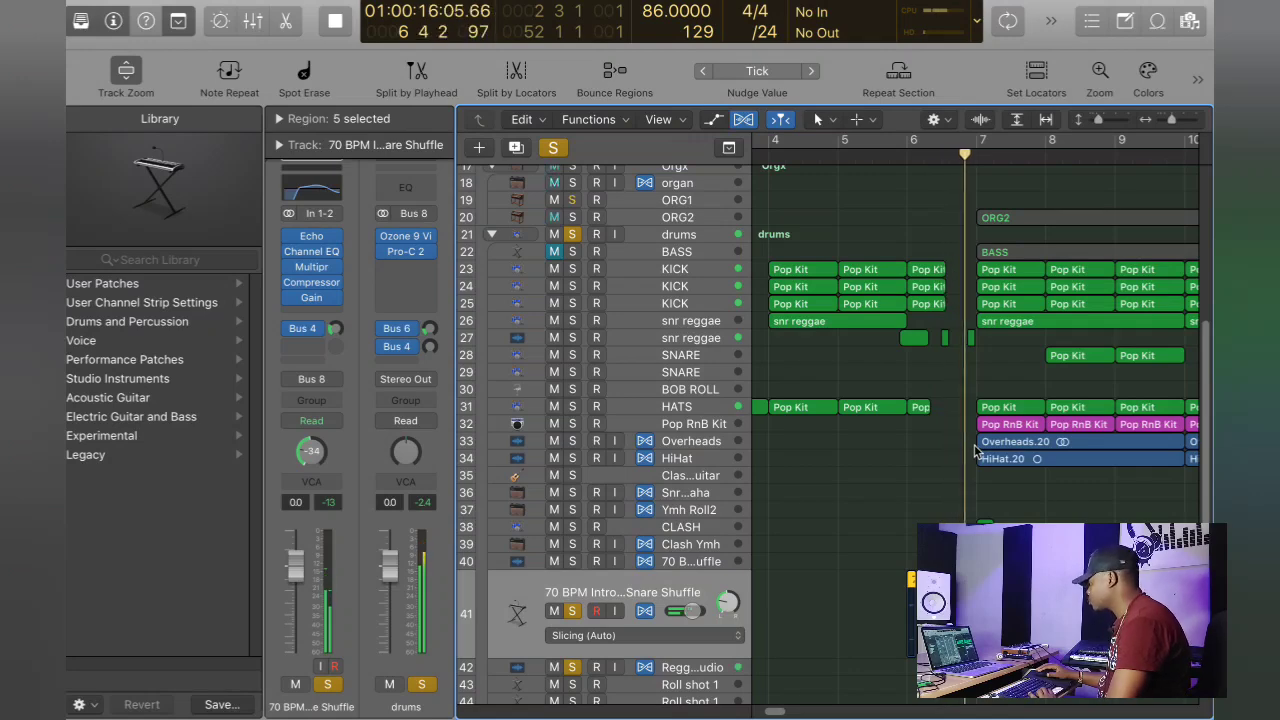
key("space")
Step: Solo the Cymbal_Transition track with the drums and rolls, play from about bar 6, and clear all solos
scroll(757, 501, "down", 5)
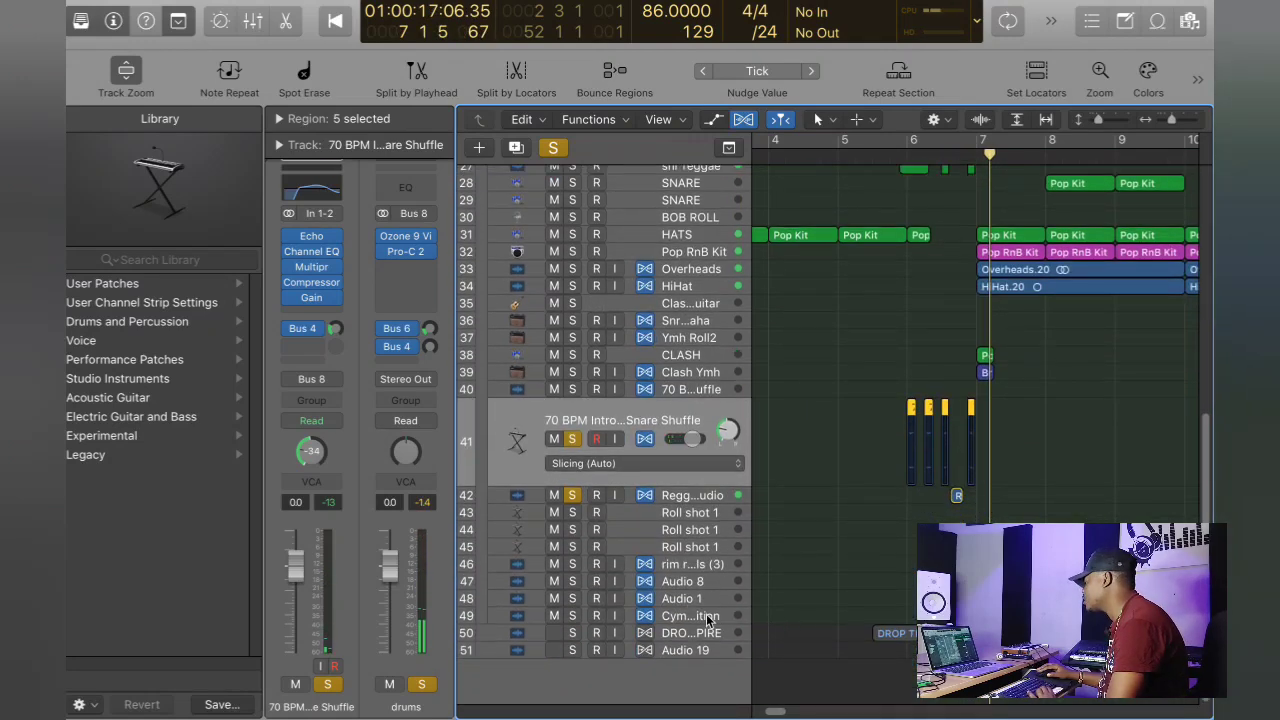
left_click(707, 620)
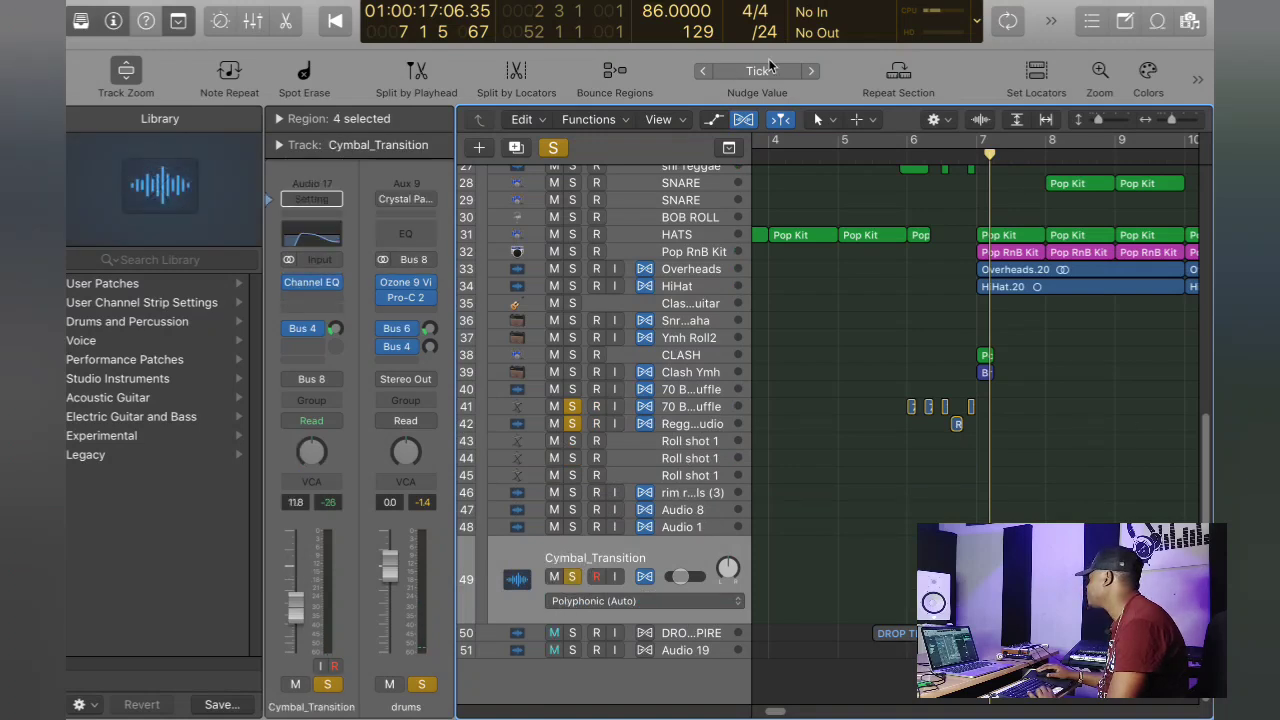
left_click(908, 151)
key("space")
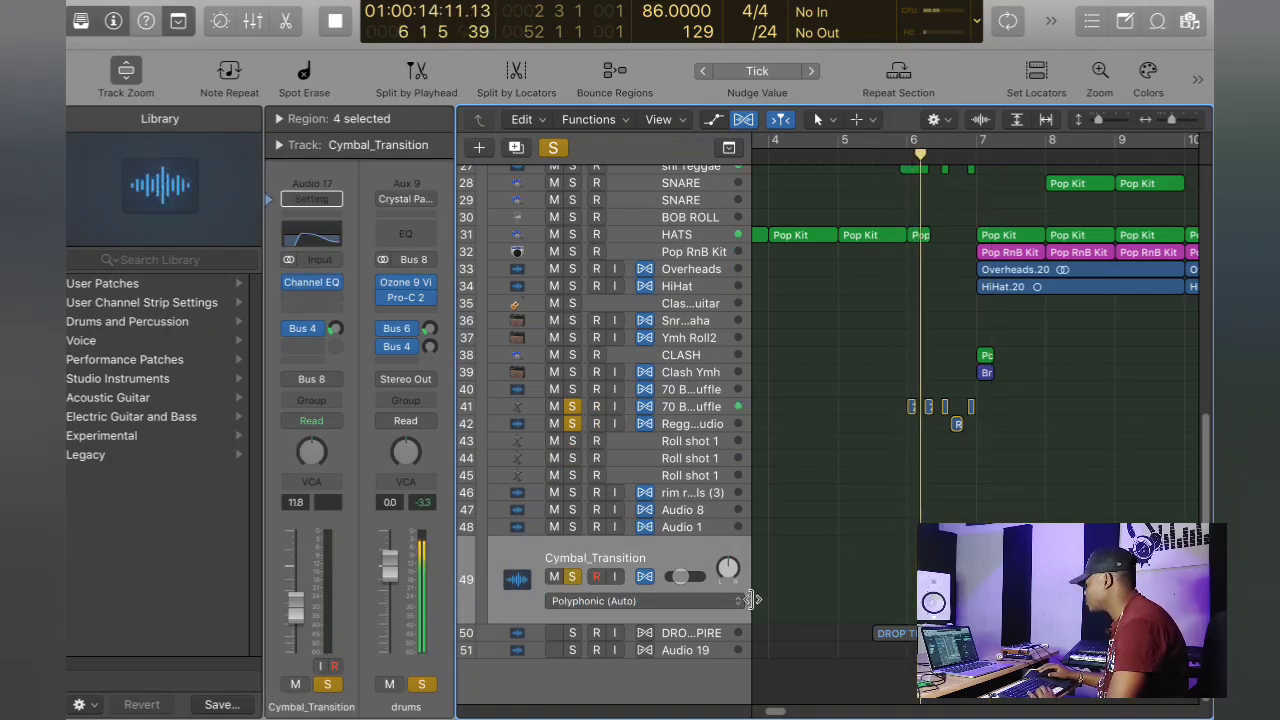
left_click(553, 148)
Step: Switch on cycle mode, play the full arrangement from about bar 3 and look through its tracks
scroll(847, 256, "up", 8)
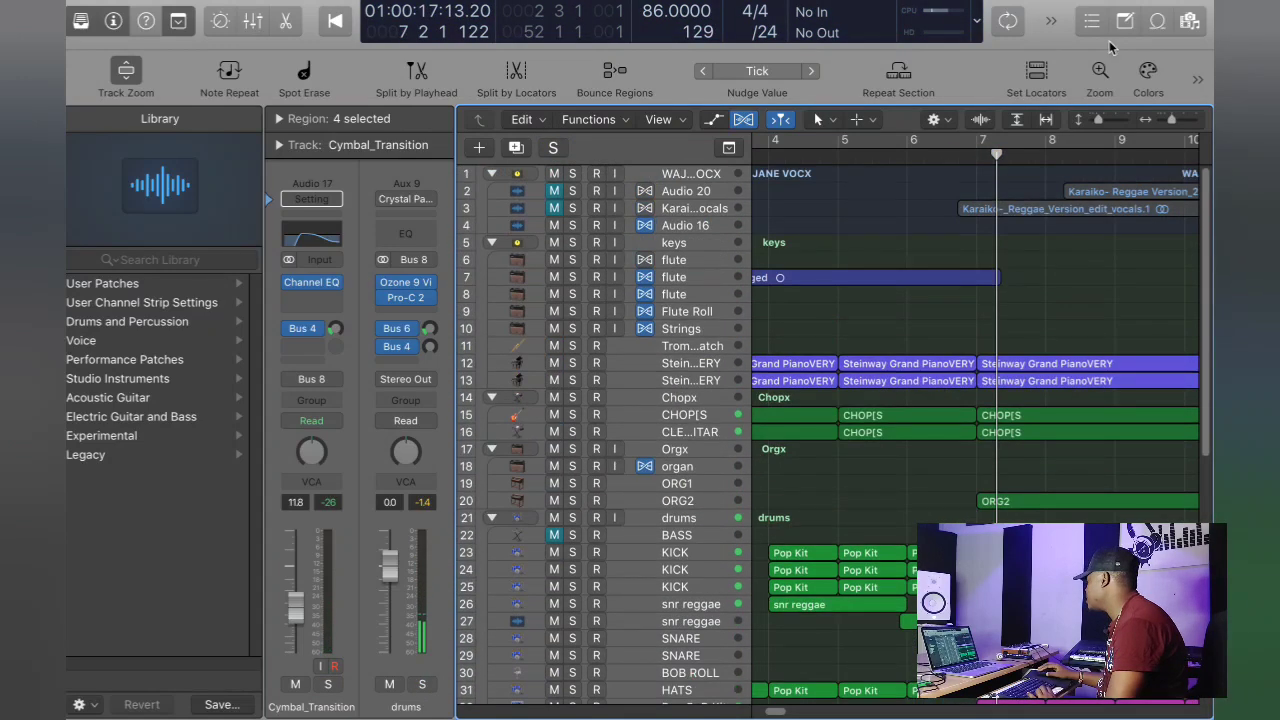
left_click_drag(1170, 120, 1155, 121)
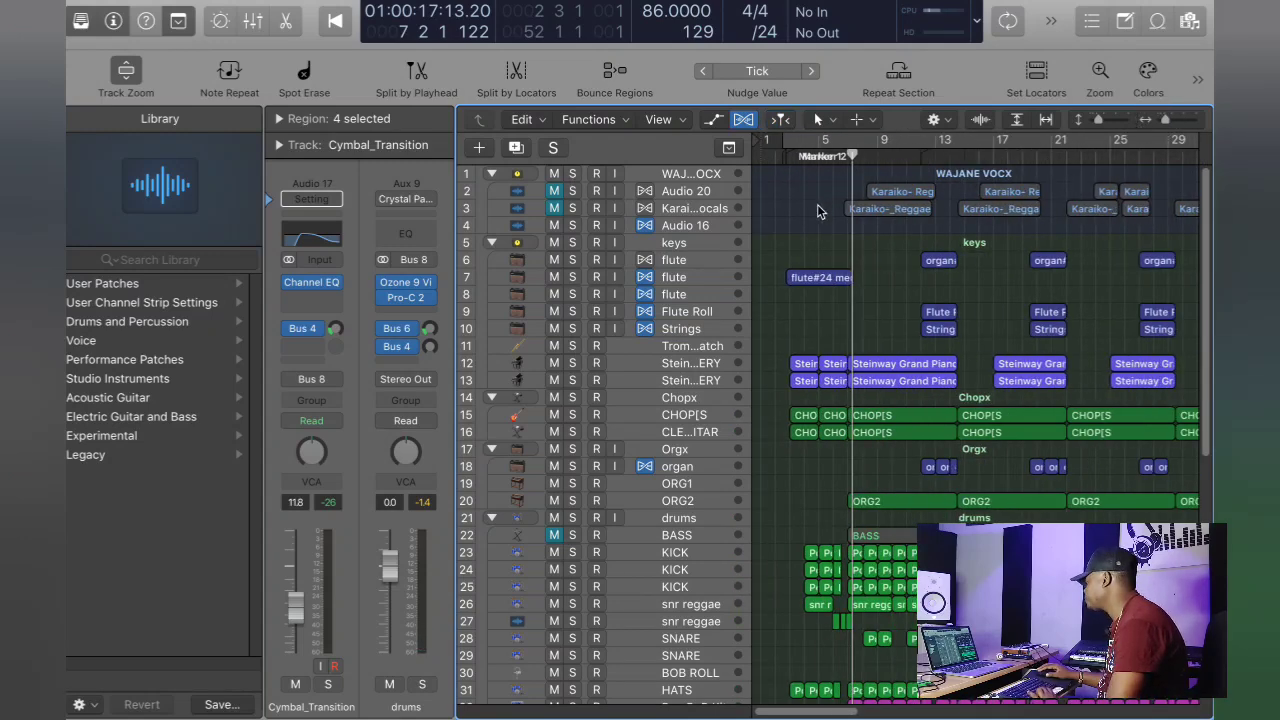
left_click(819, 152)
left_click(820, 141)
key("space")
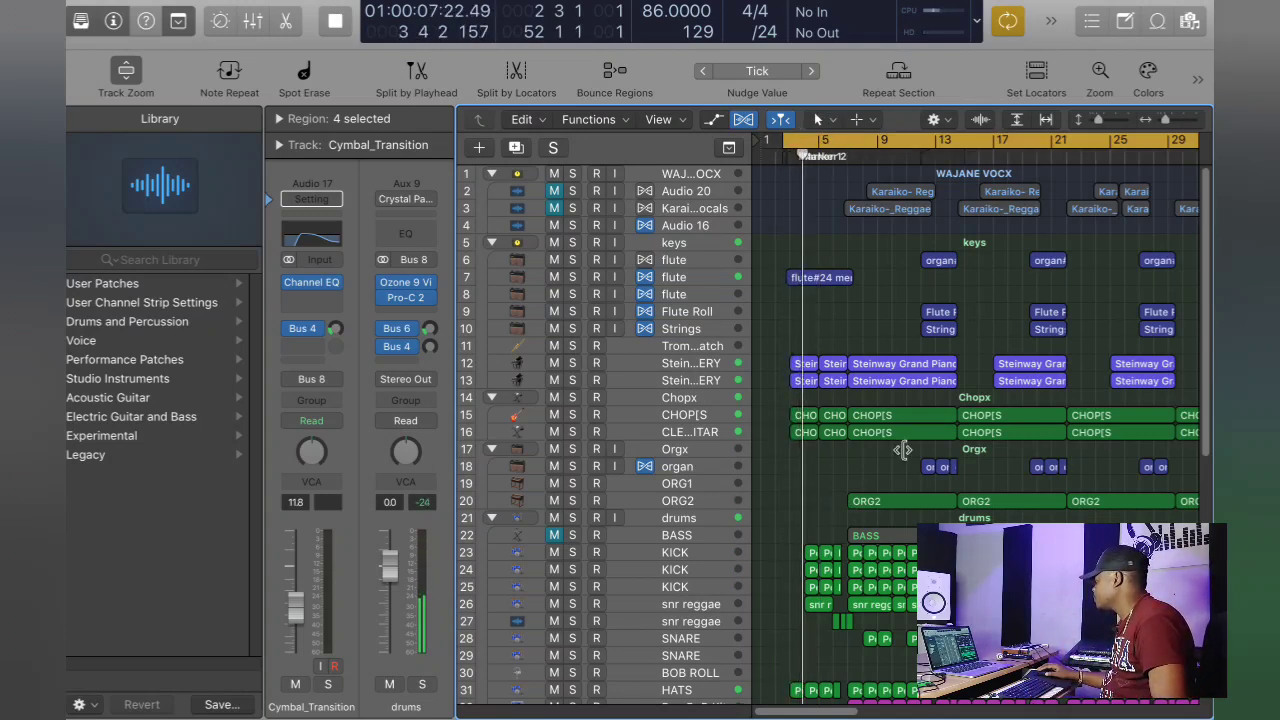
left_click(657, 212)
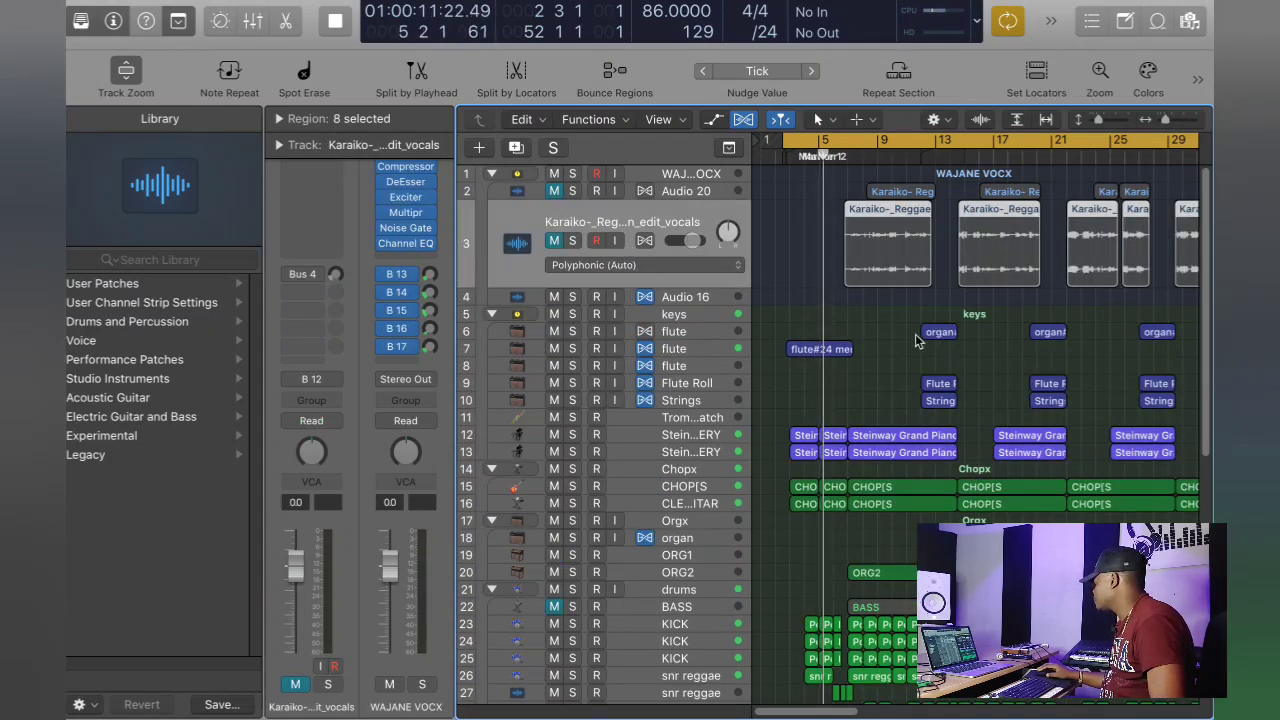
scroll(1000, 430, "down", 5)
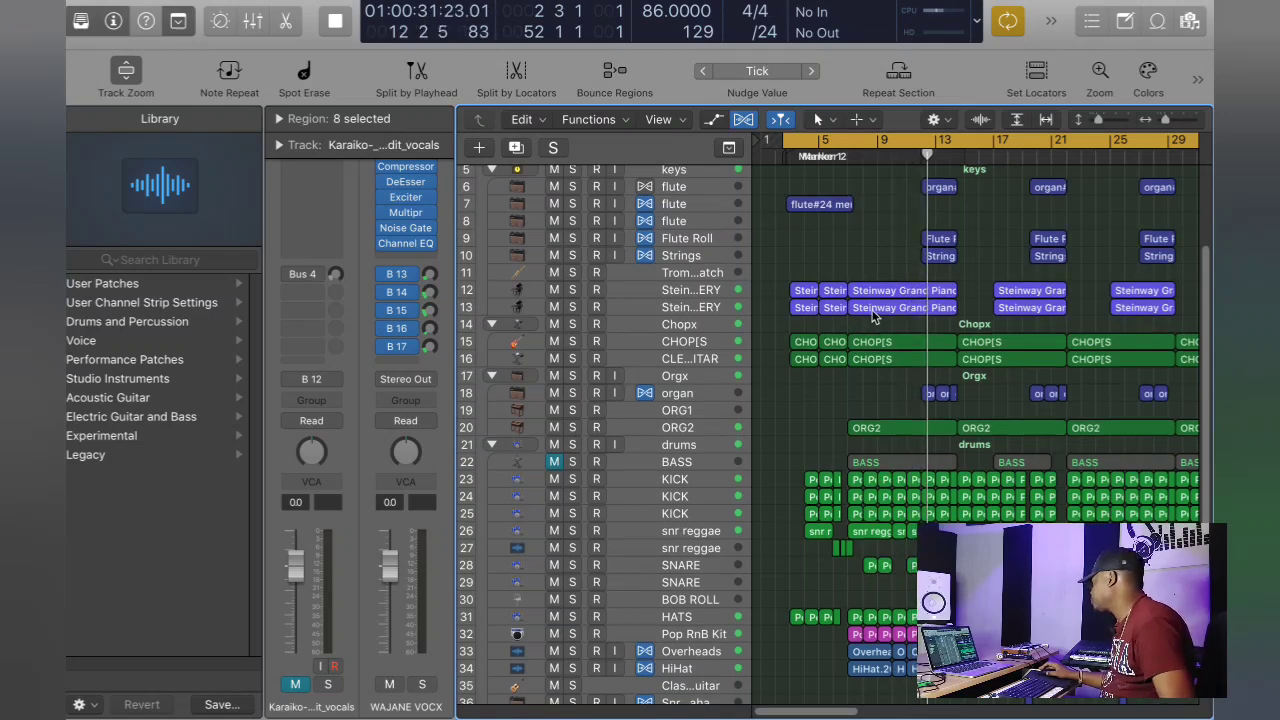
scroll(873, 312, "up", 1)
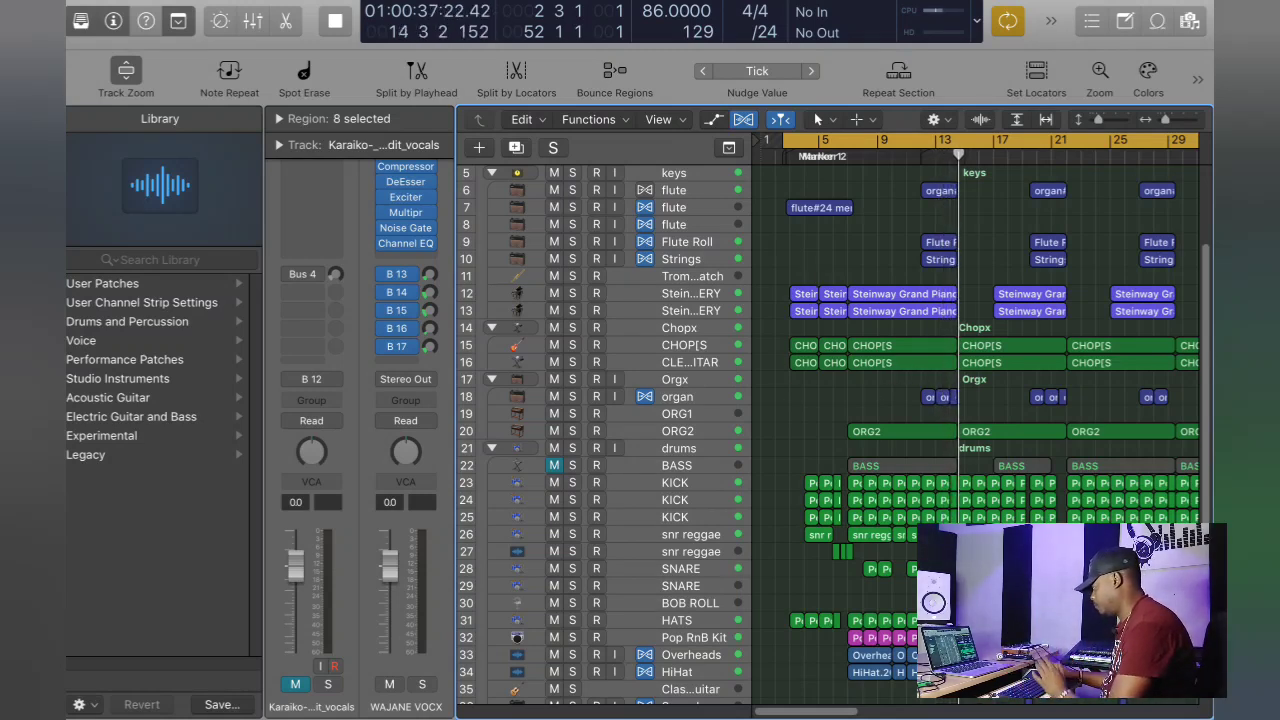
scroll(830, 430, "down", 6)
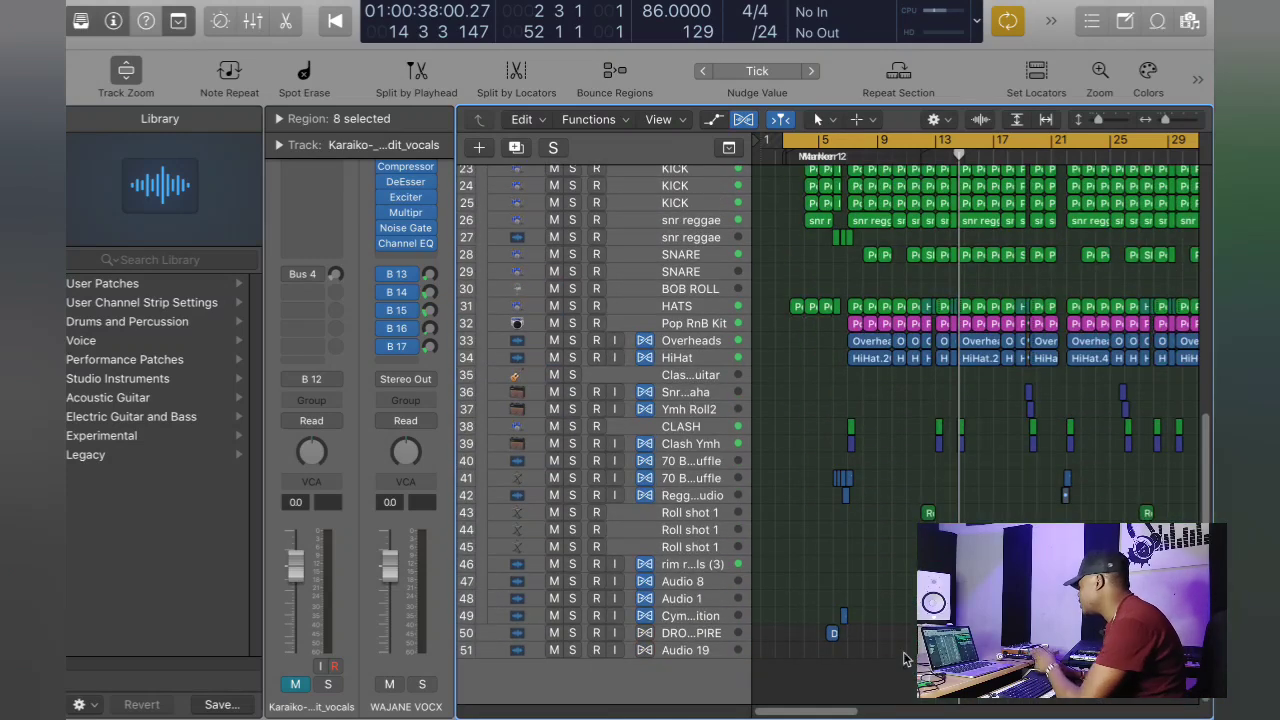
Step: Solo the rim reggae rolls (3) track, play it from bar 14 with cycle mode off, and unsolo it
left_click(713, 566)
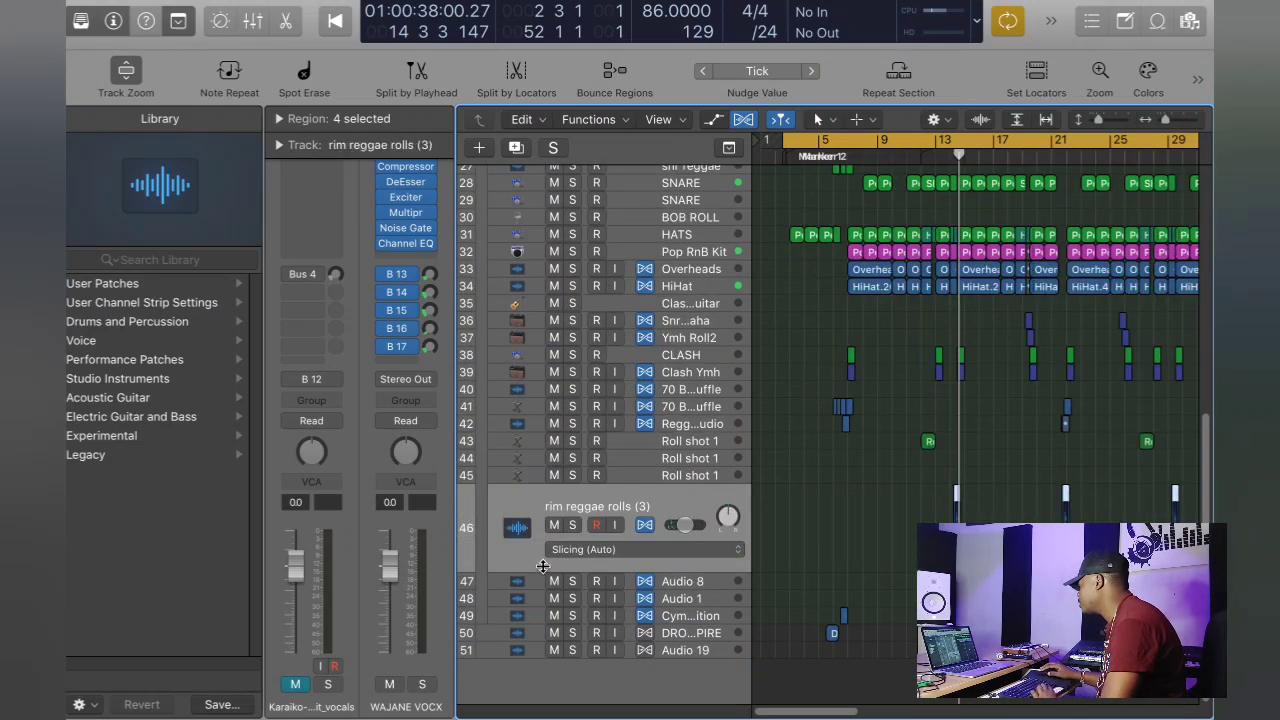
left_click(572, 525)
key("space")
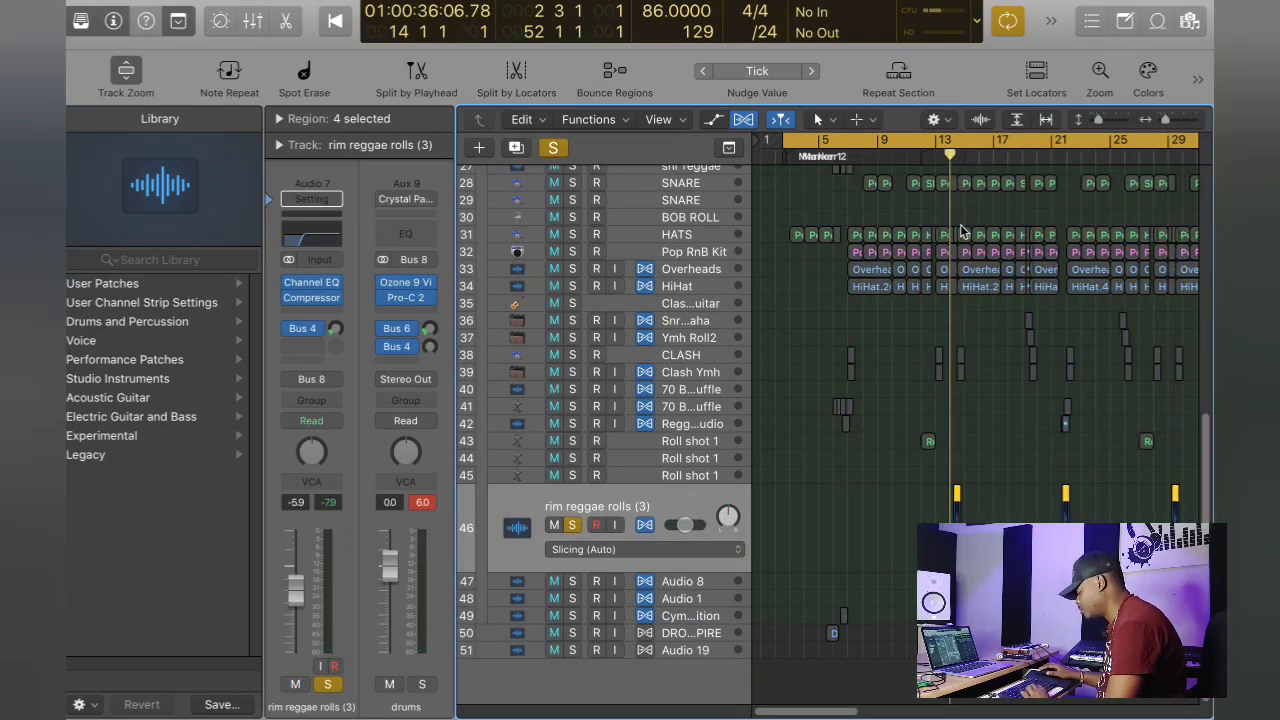
key("c")
key("space")
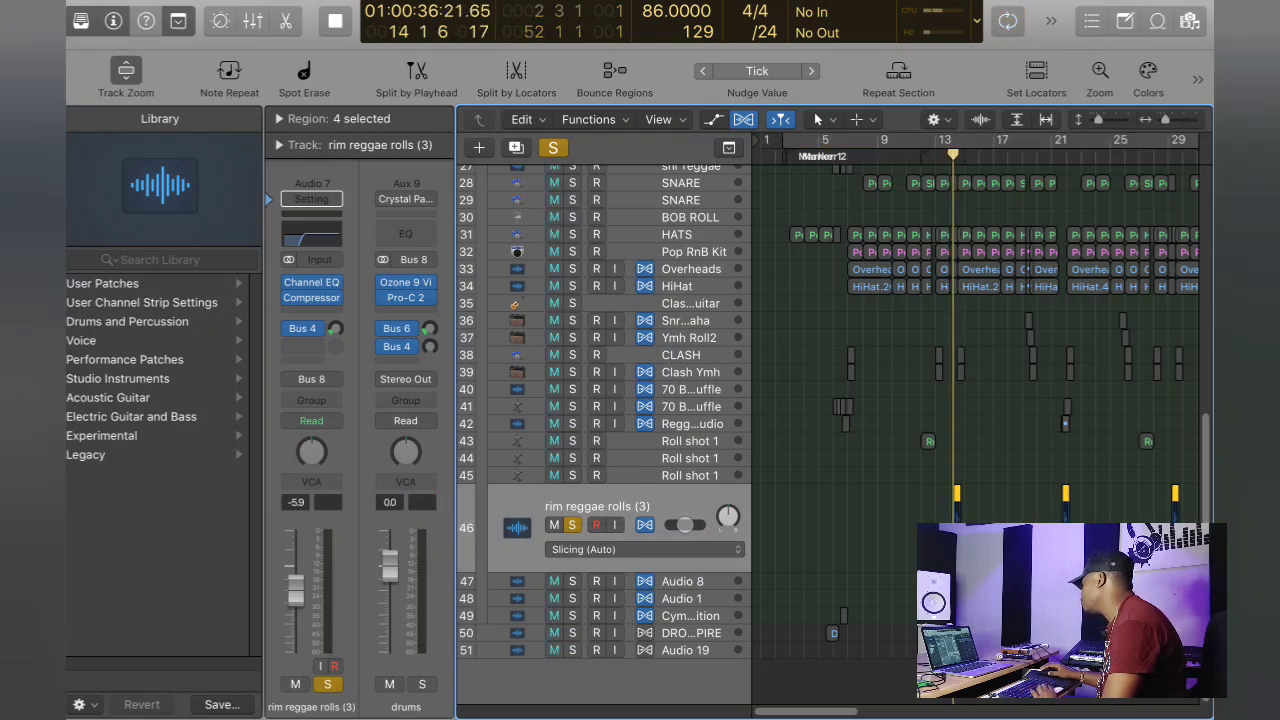
key("space")
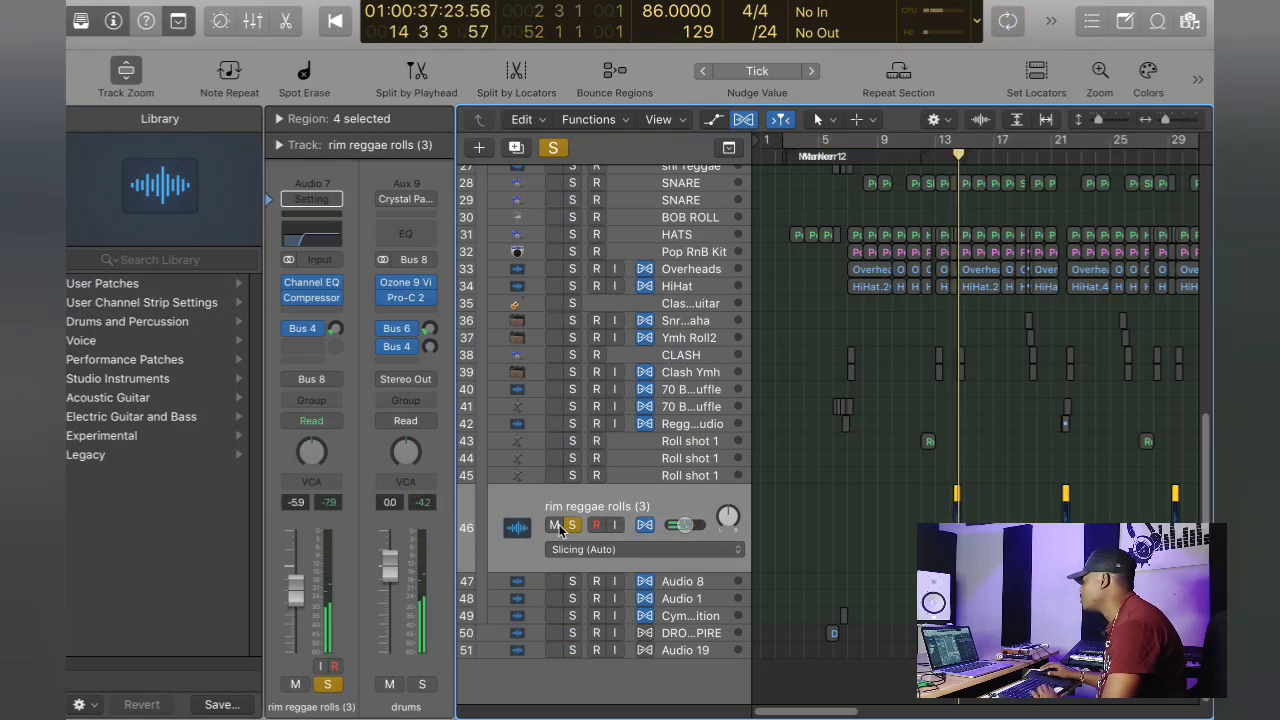
left_click(572, 525)
Step: Play the full arrangement from about bar 12 to hear the lead-in to the rim roll
left_click(930, 138)
key("space")
scroll(853, 580, "up", 5)
scroll(853, 533, "up", 4)
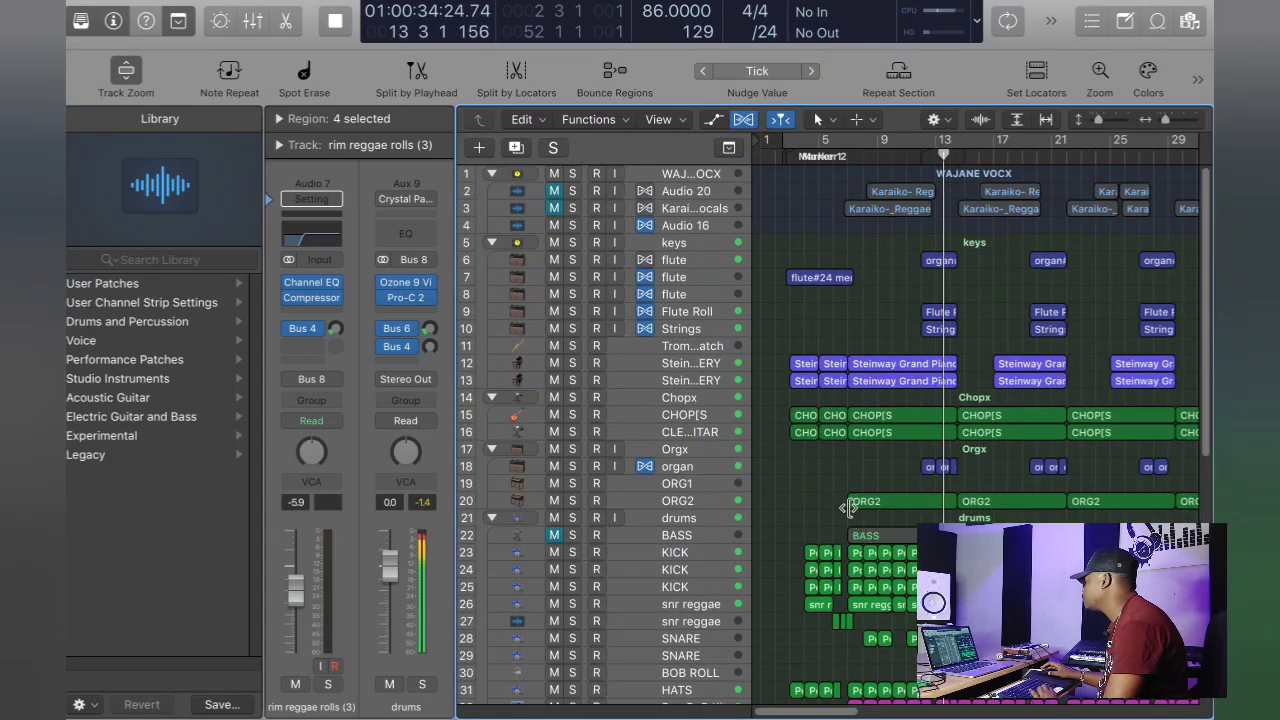
key("space")
Step: Solo the Reggae_Version_edit_vocals track, enable Flex on it and open it in the audio track editor
left_click(679, 213)
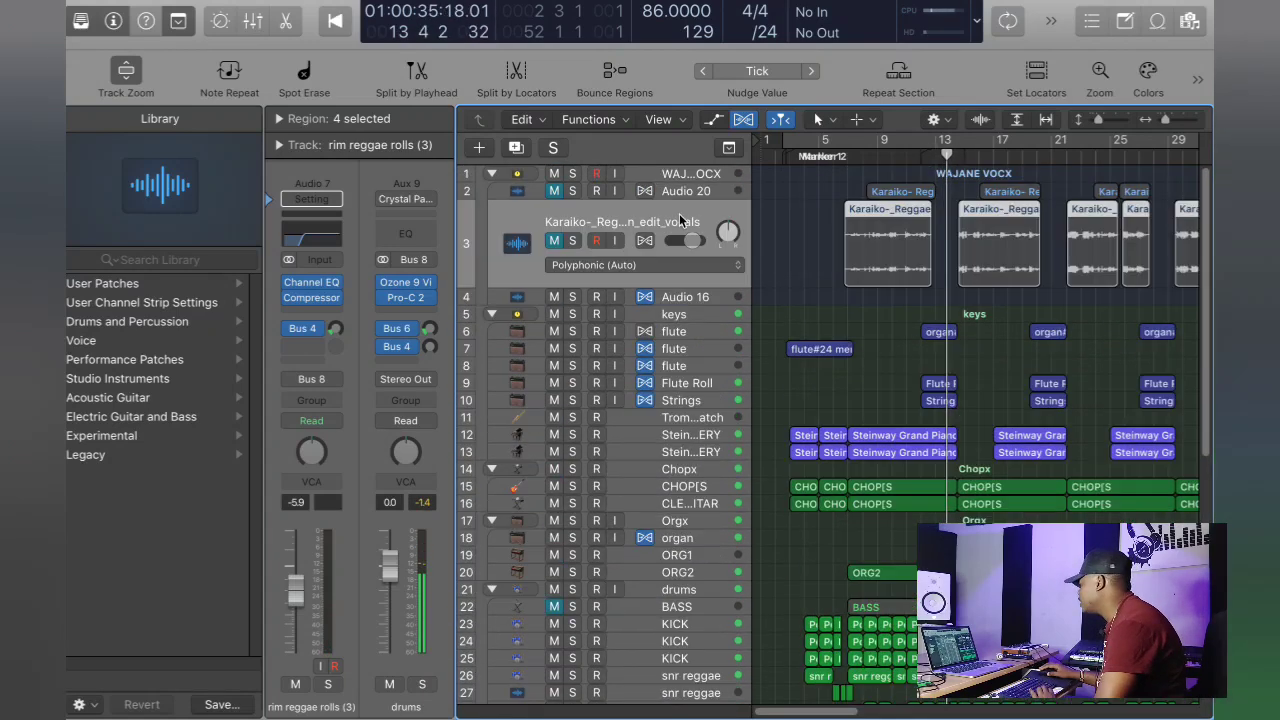
left_click(569, 242)
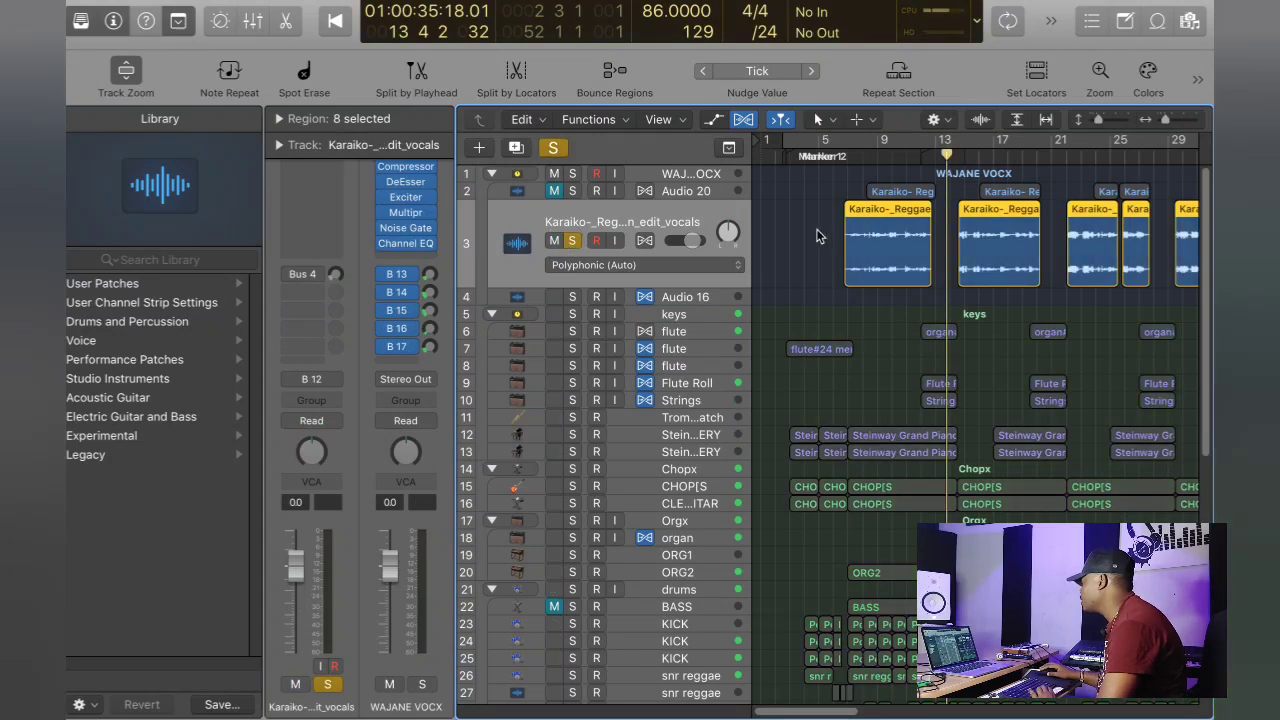
left_click(652, 242)
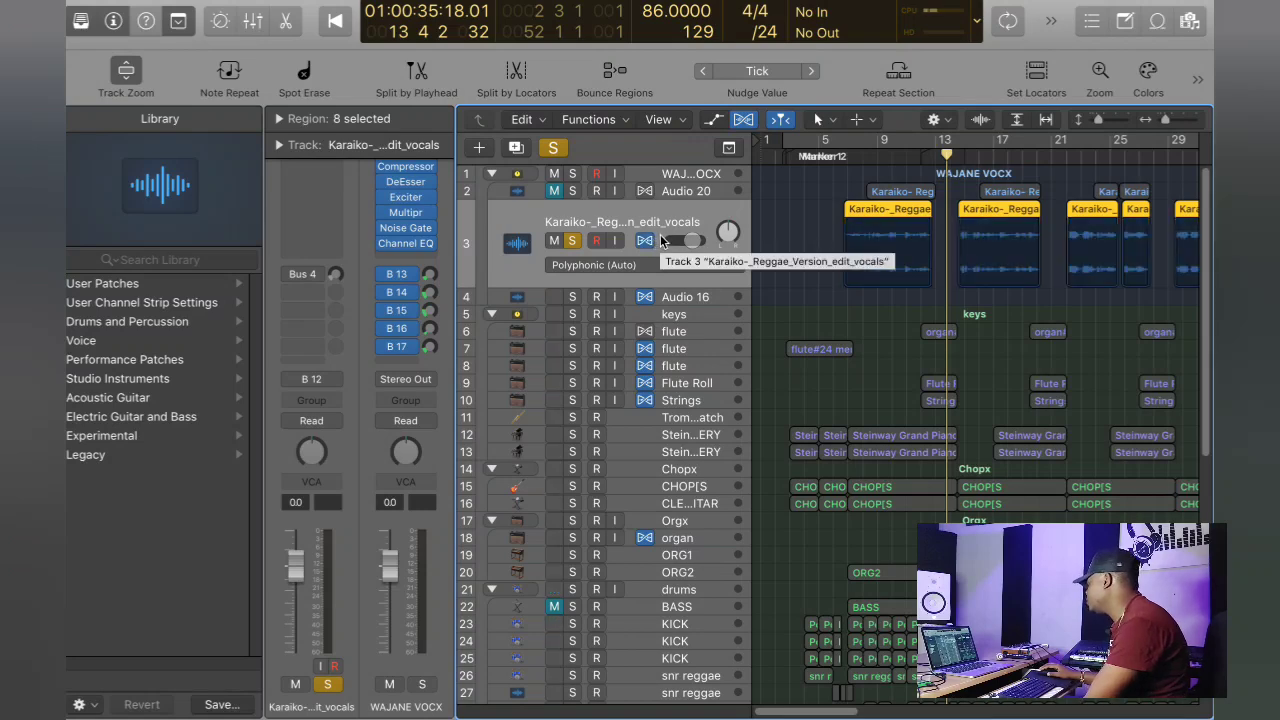
key("e")
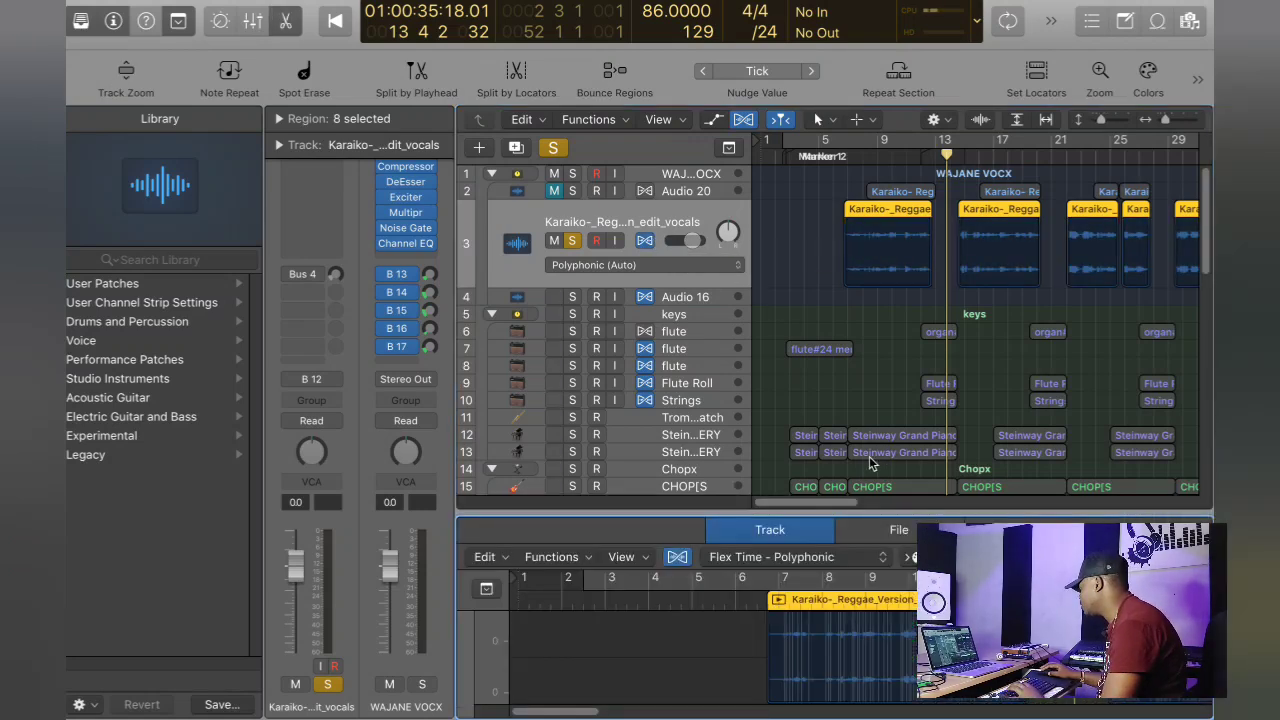
Step: Move the playhead to bar 7 and select only the first vocal region on the soloed vocals track
left_click(848, 152)
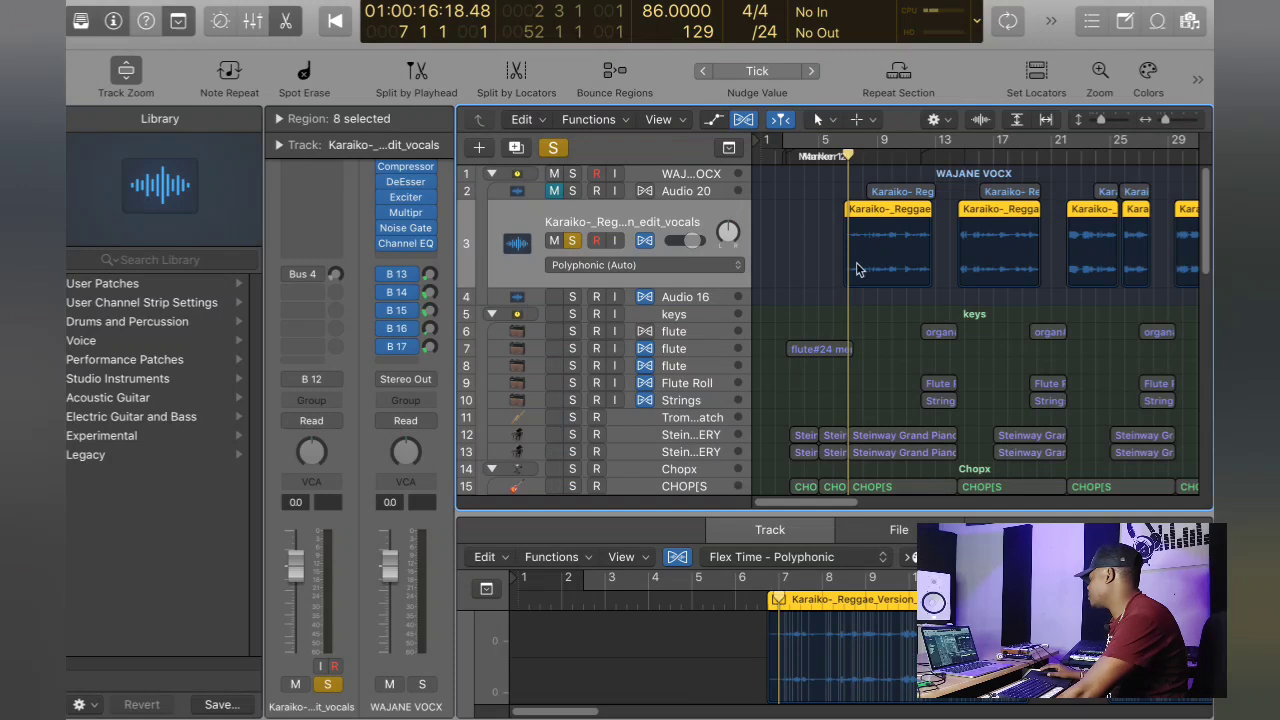
left_click(819, 262)
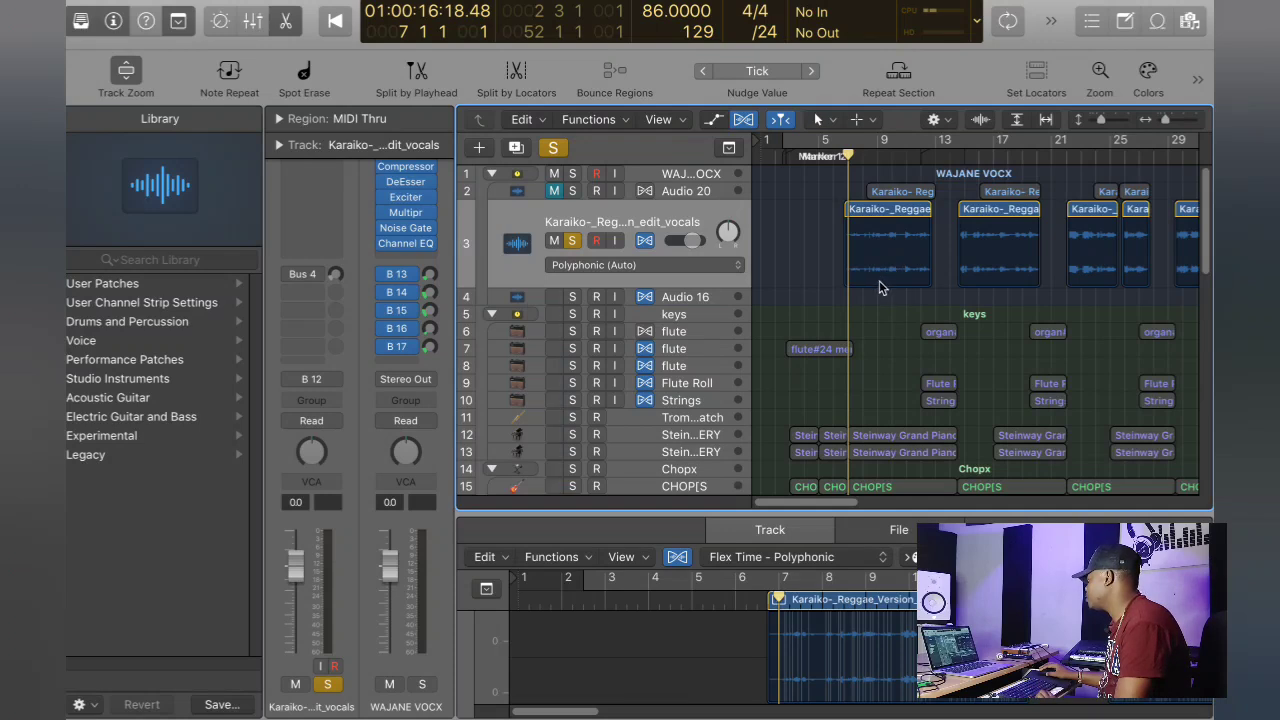
left_click(873, 220)
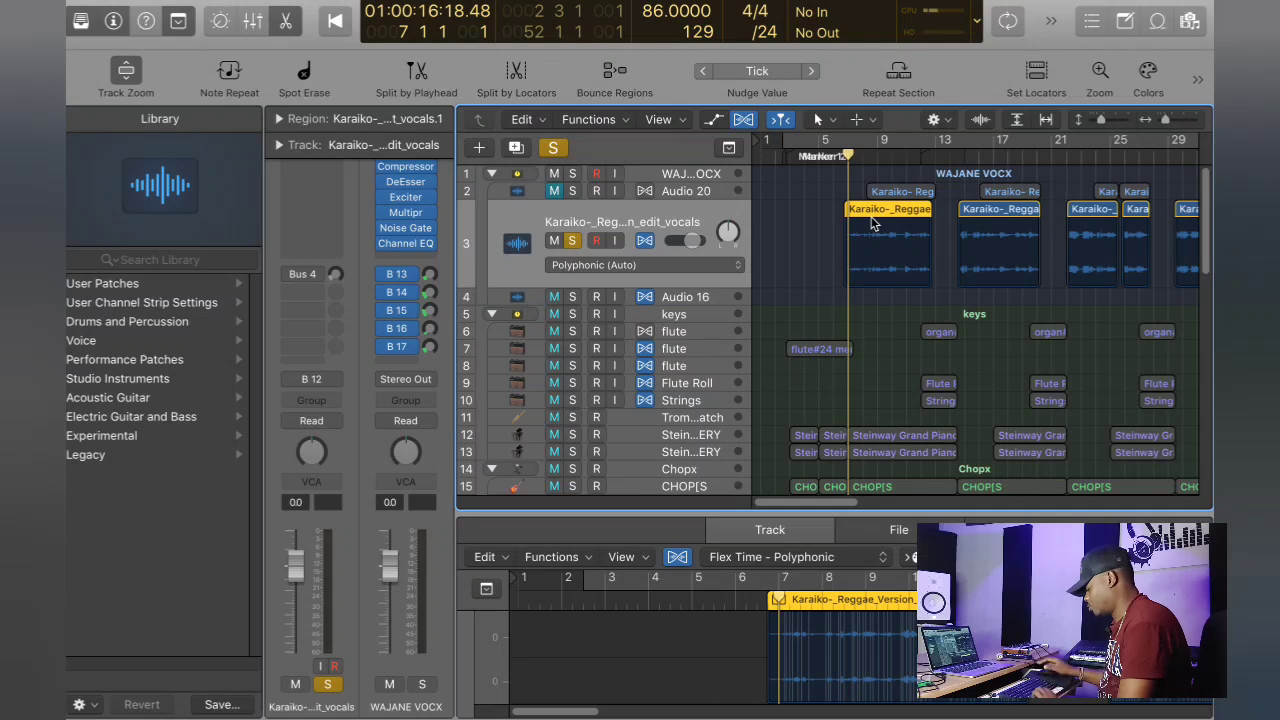
Step: Run tempo detection on the selected first vocal region and close the dialog without applying its result
key("ctrl+x")
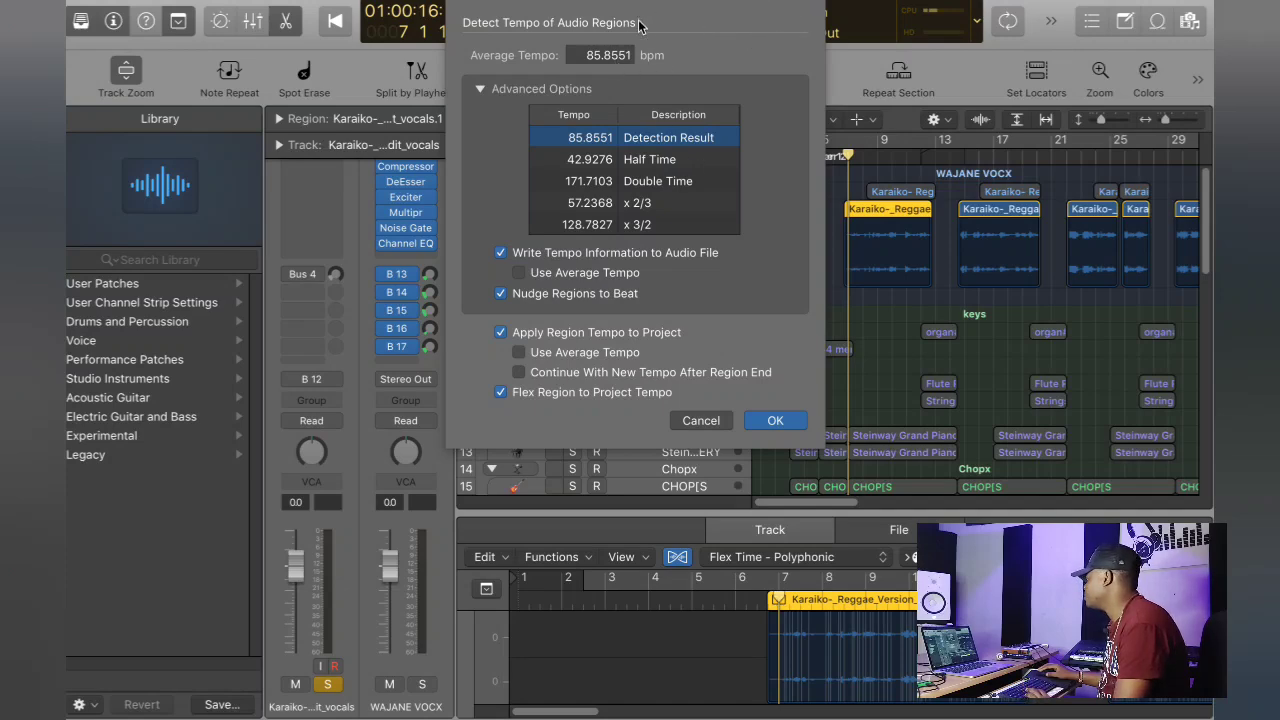
left_click(720, 424)
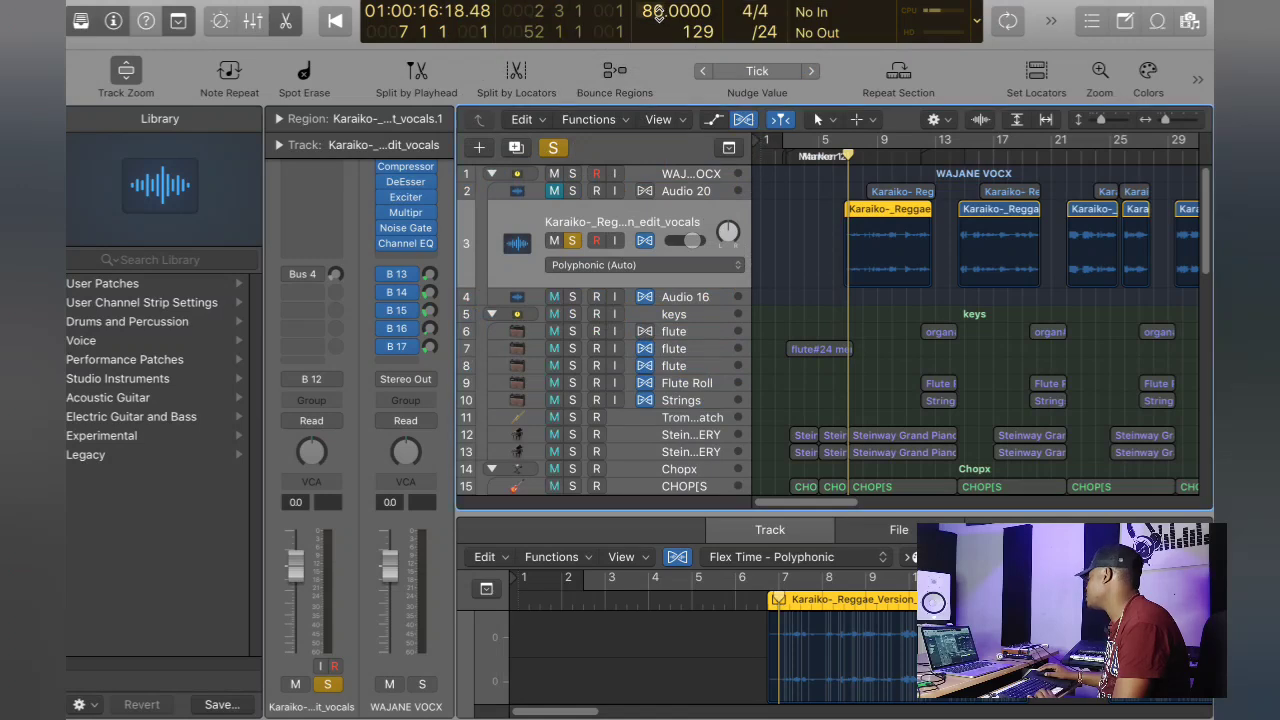
left_click(918, 336)
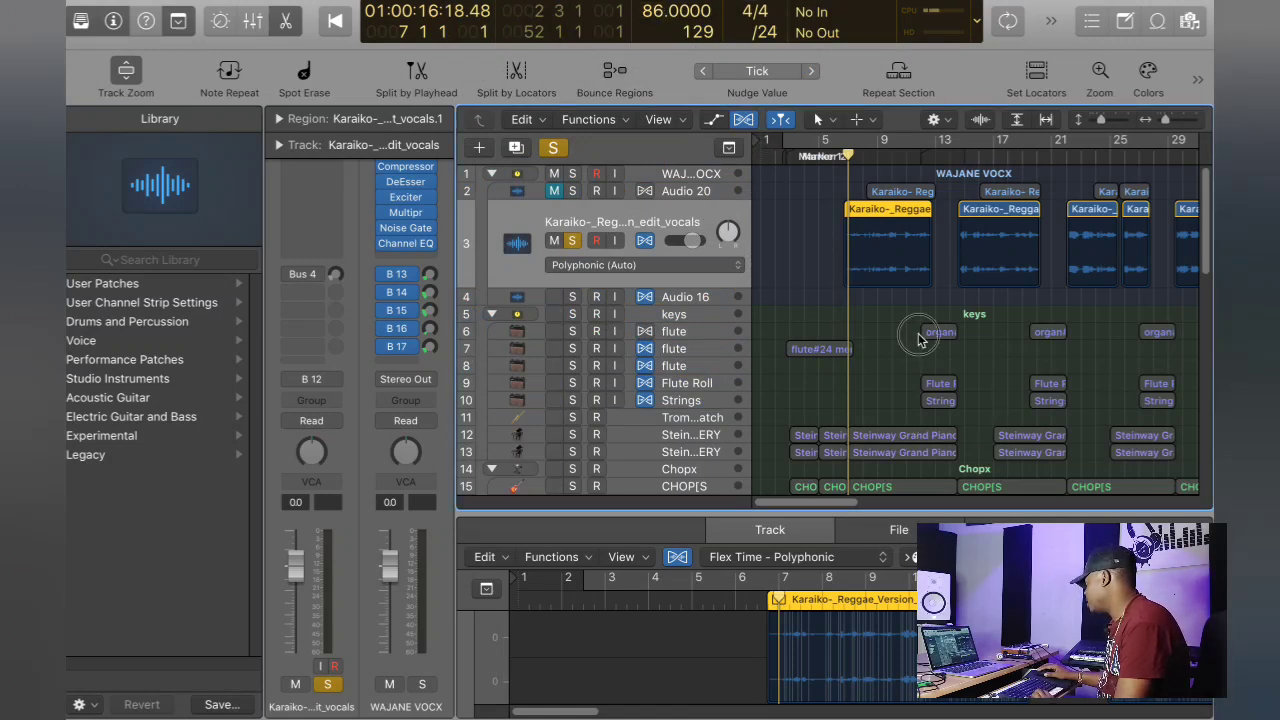
left_click(895, 222)
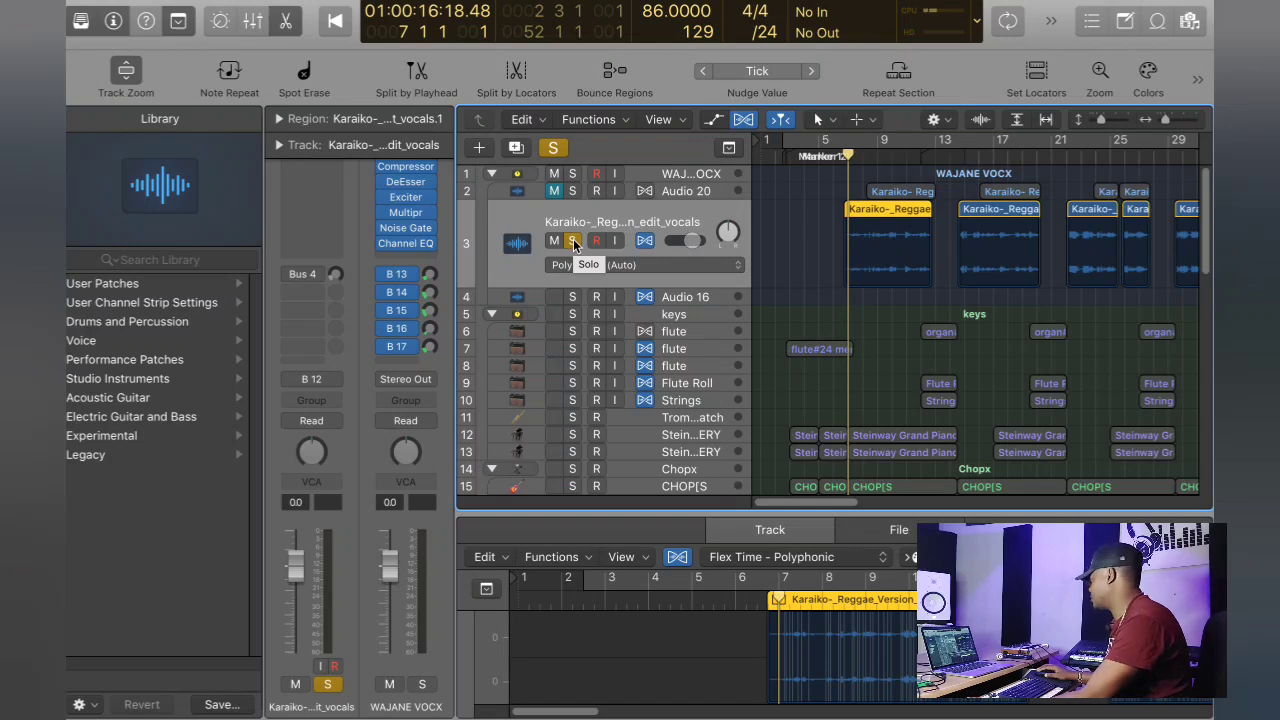
Step: Unsolo and mute the Reggae_Version_edit_vocals track, and select all of its regions
left_click(572, 241)
left_click(553, 241)
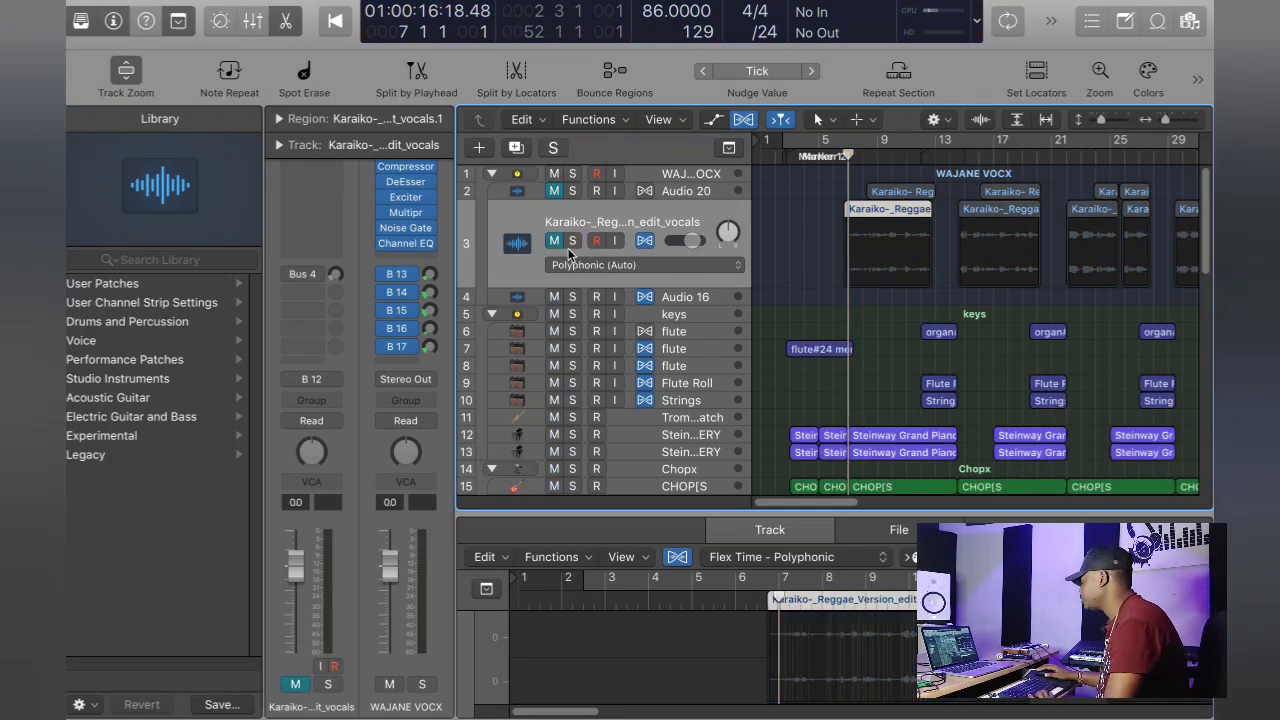
left_click(620, 228)
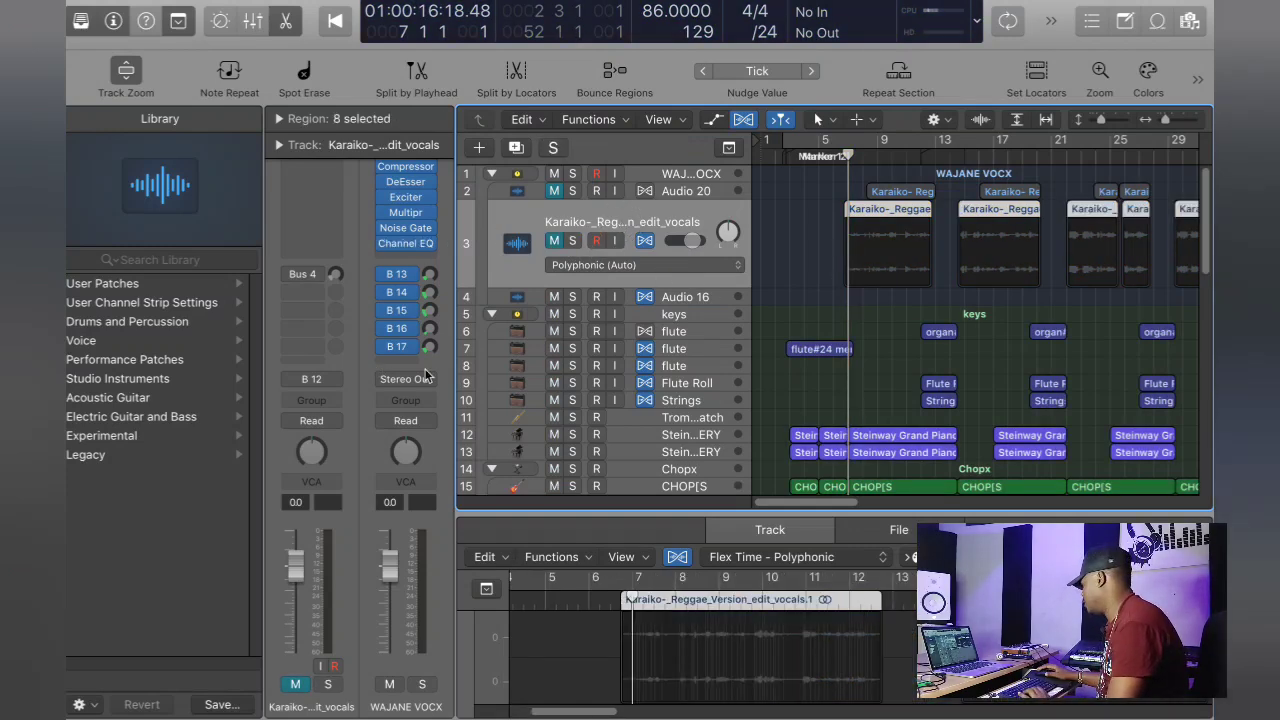
Step: Show the mixer, inspect the Pitch Correction plug-in on the Reggae_Version_edit_vocals channel, and close its window
key("x")
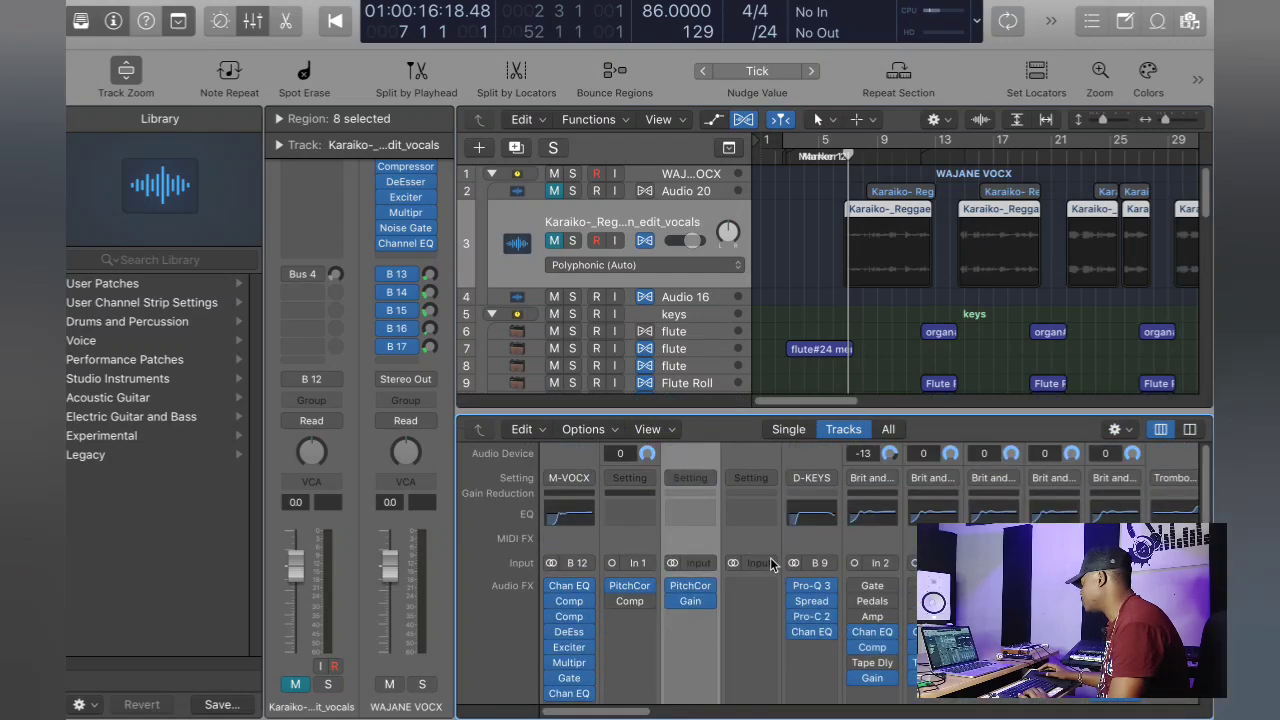
left_click(690, 586)
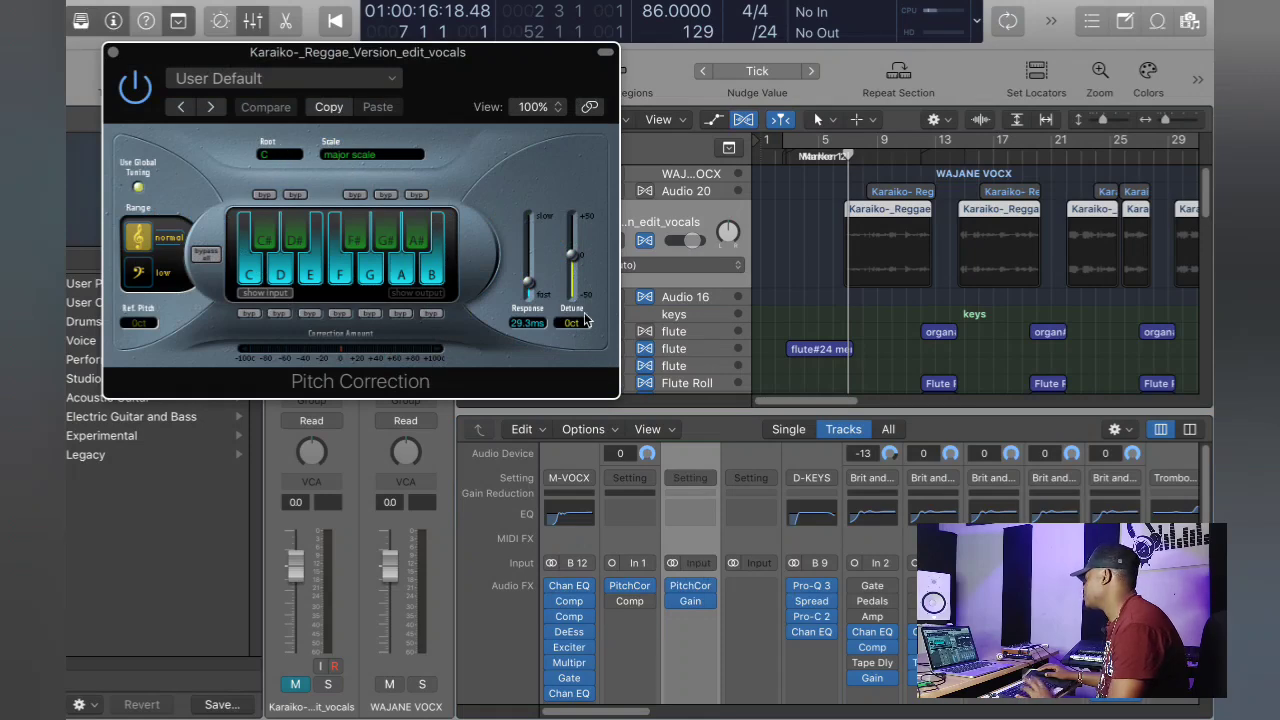
left_click(113, 52)
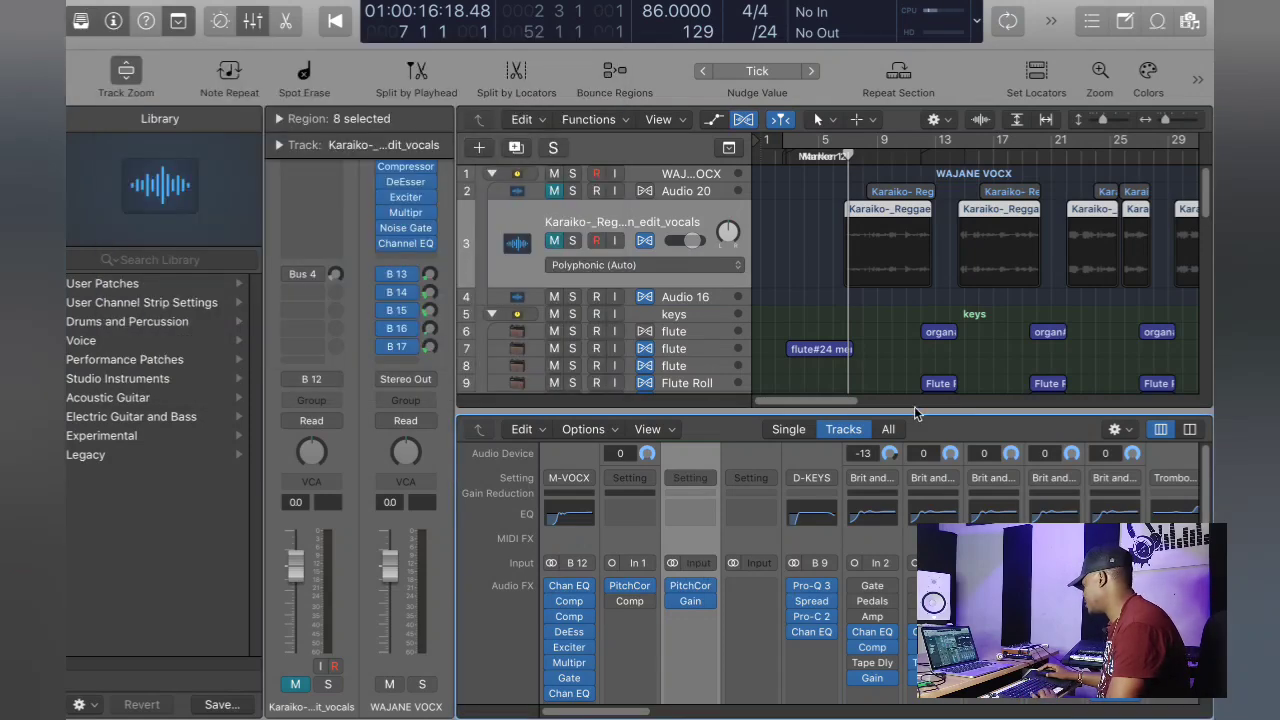
Step: Solo the WAJANE VOCX stack, play it from bar 7 with the Reggae_Version_edit_vocals track unmuted, and watch the reverb and delay channels
scroll(760, 631, "down", 3)
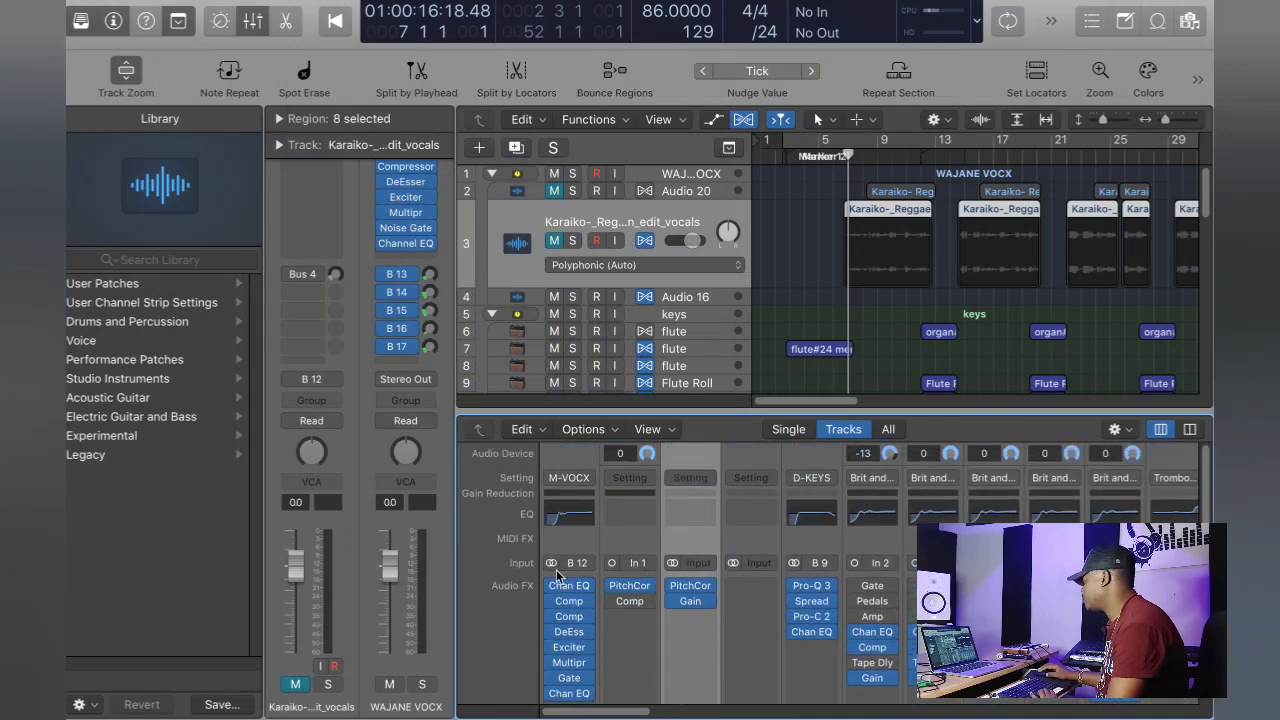
scroll(586, 537, "down", 5)
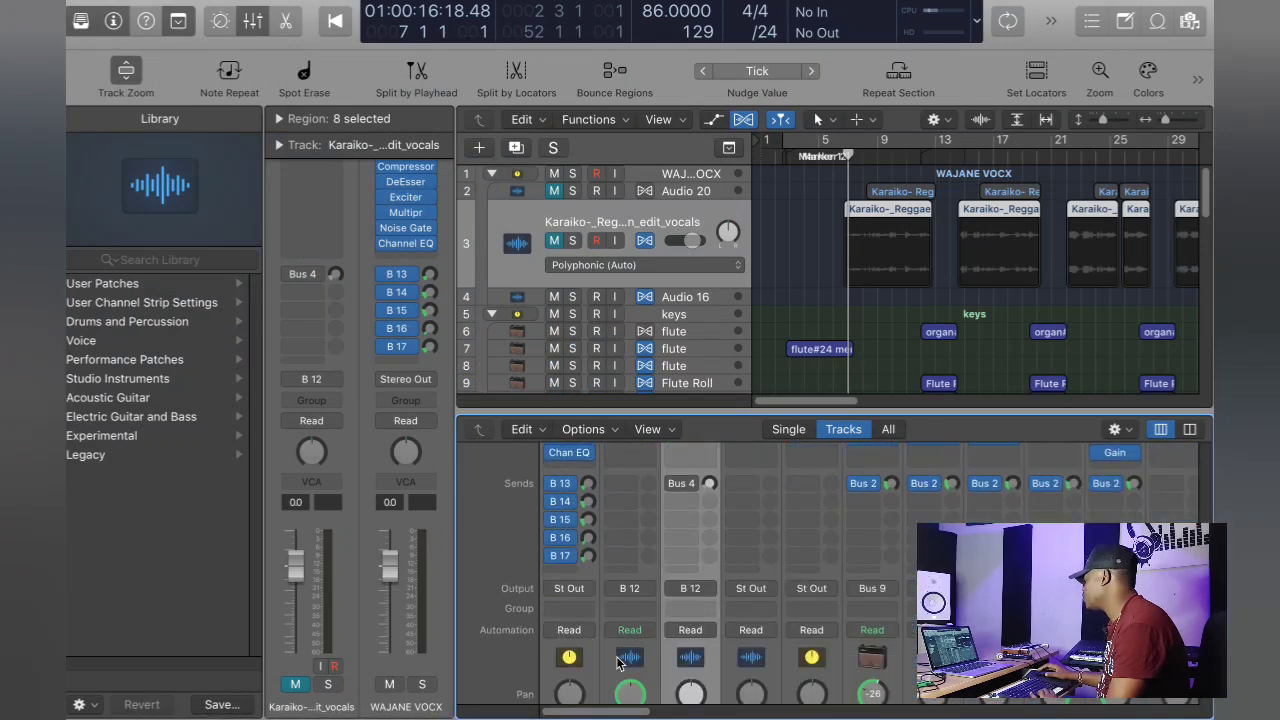
scroll(645, 591, "down", 3)
mouse_move(630, 560)
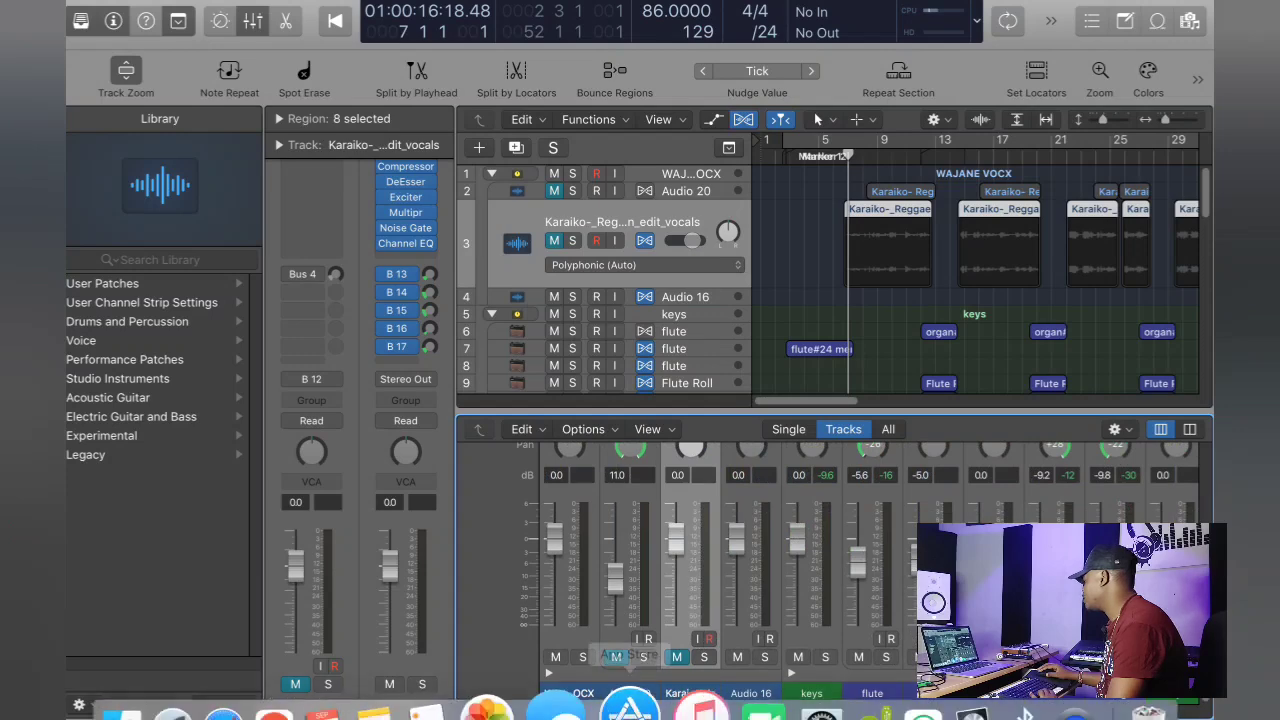
left_click_drag(602, 714, 1152, 714)
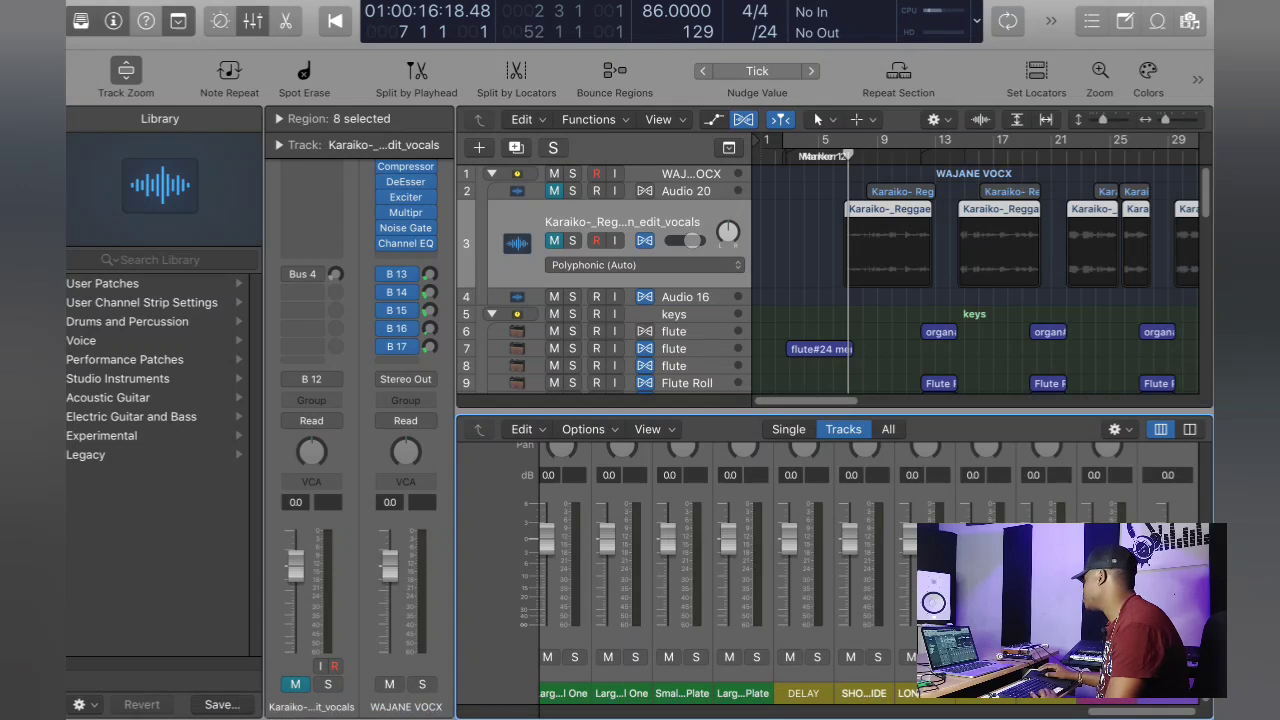
key("ctrl+s")
key("space")
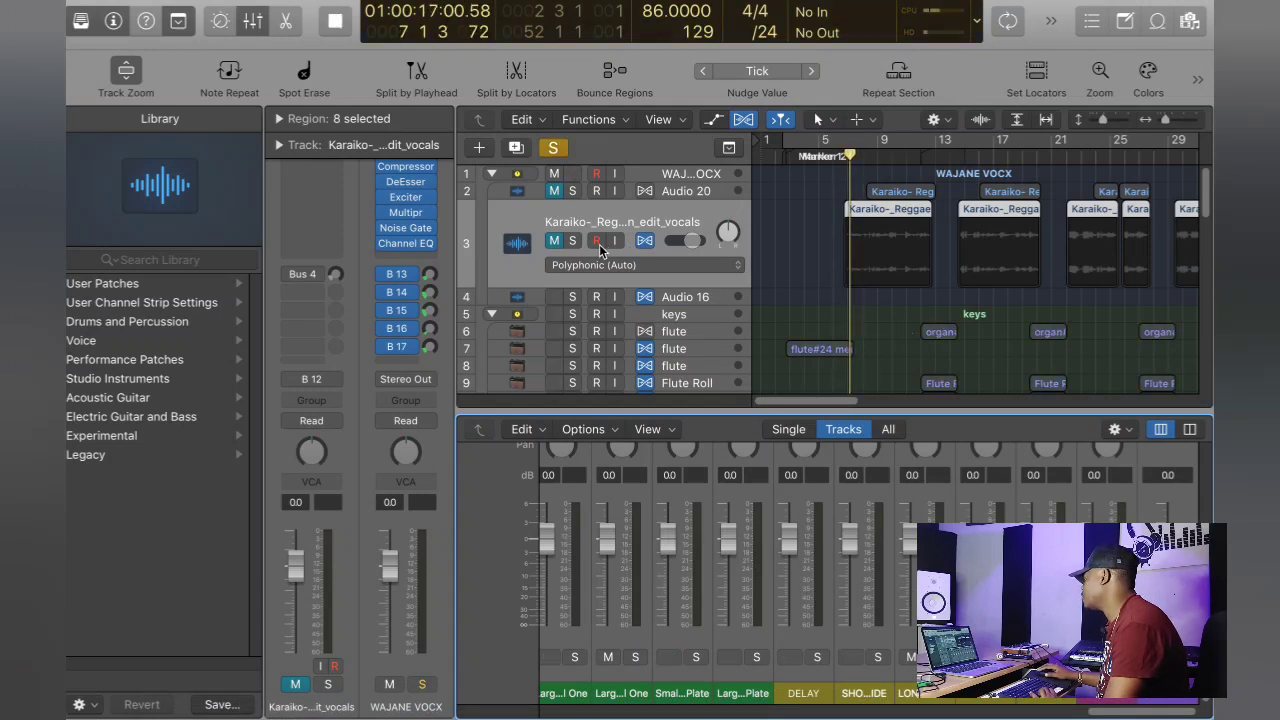
left_click(562, 248)
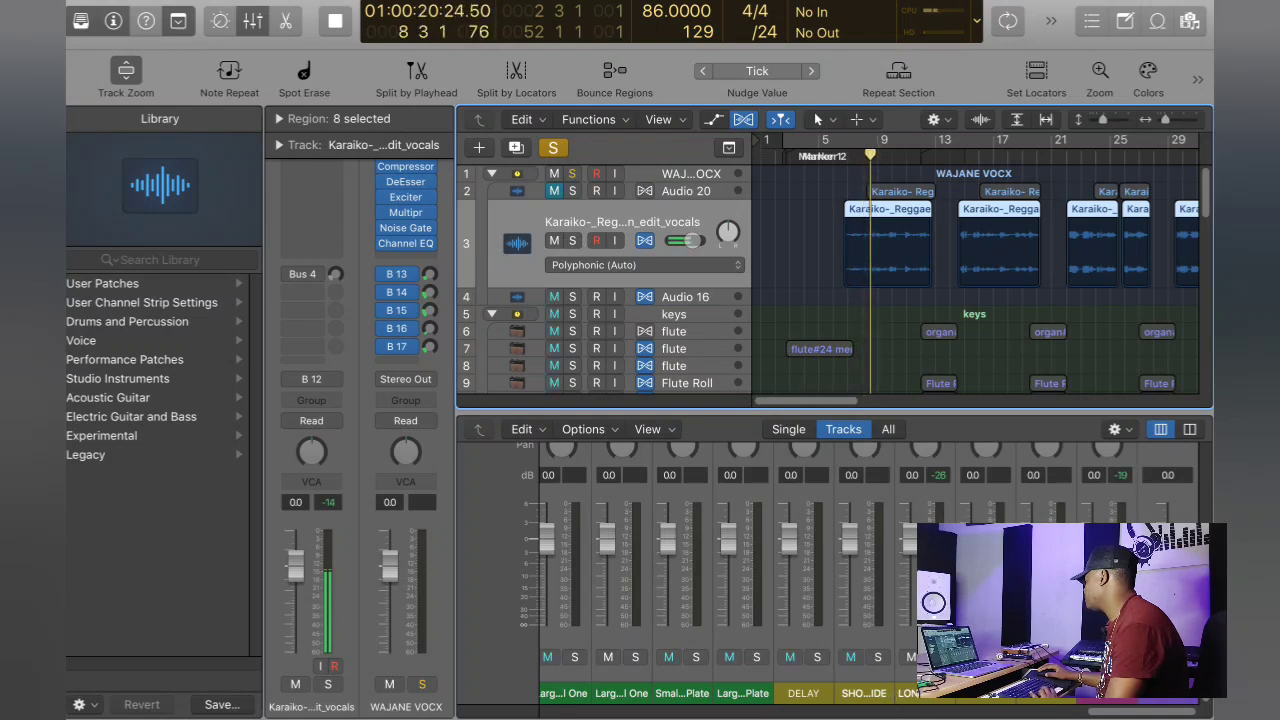
key("space")
key("ctrl+s")
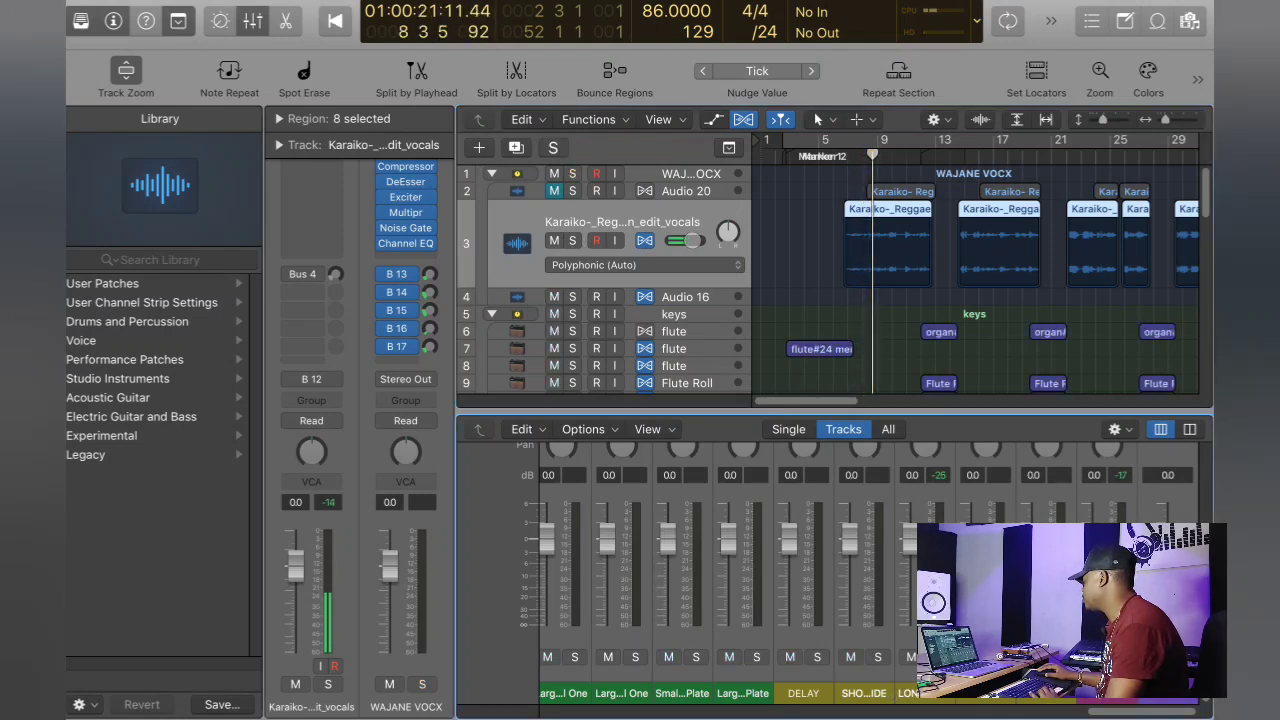
Step: Solo the effect channel right after DELAY, play the vocals from bar 8 through it, and unsolo it
left_click(880, 657)
key("space")
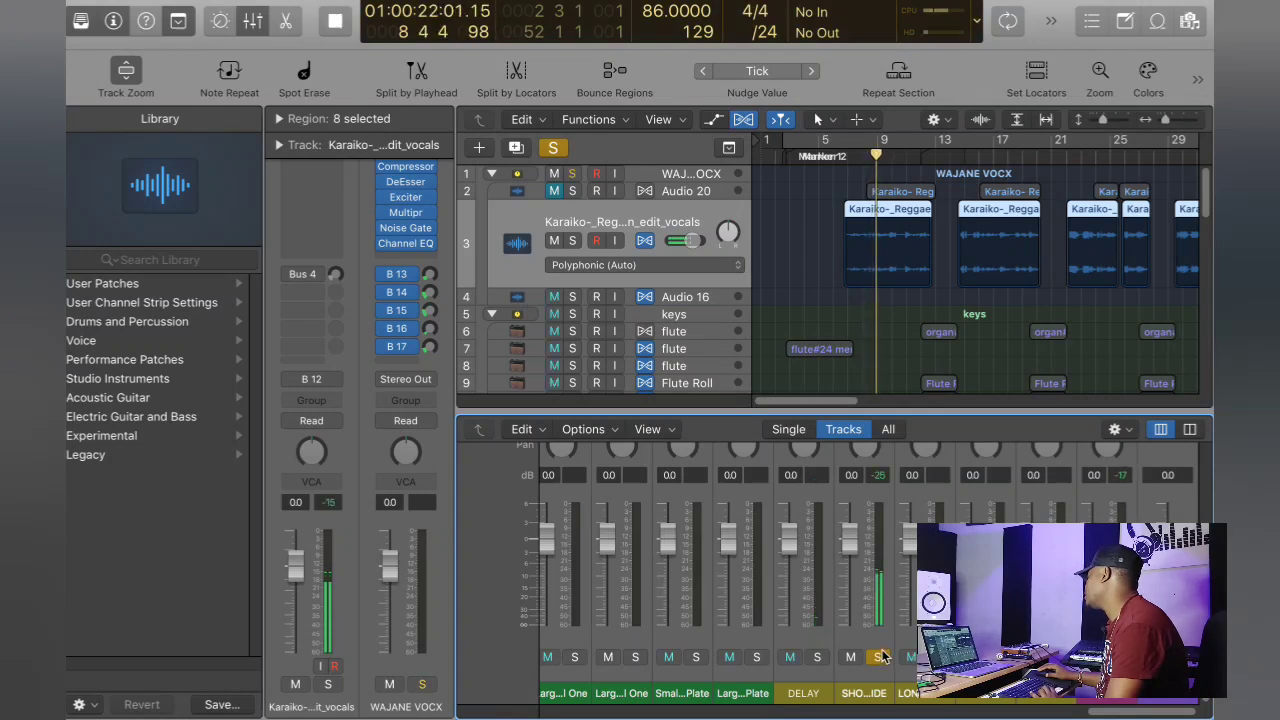
key("space")
left_click(880, 657)
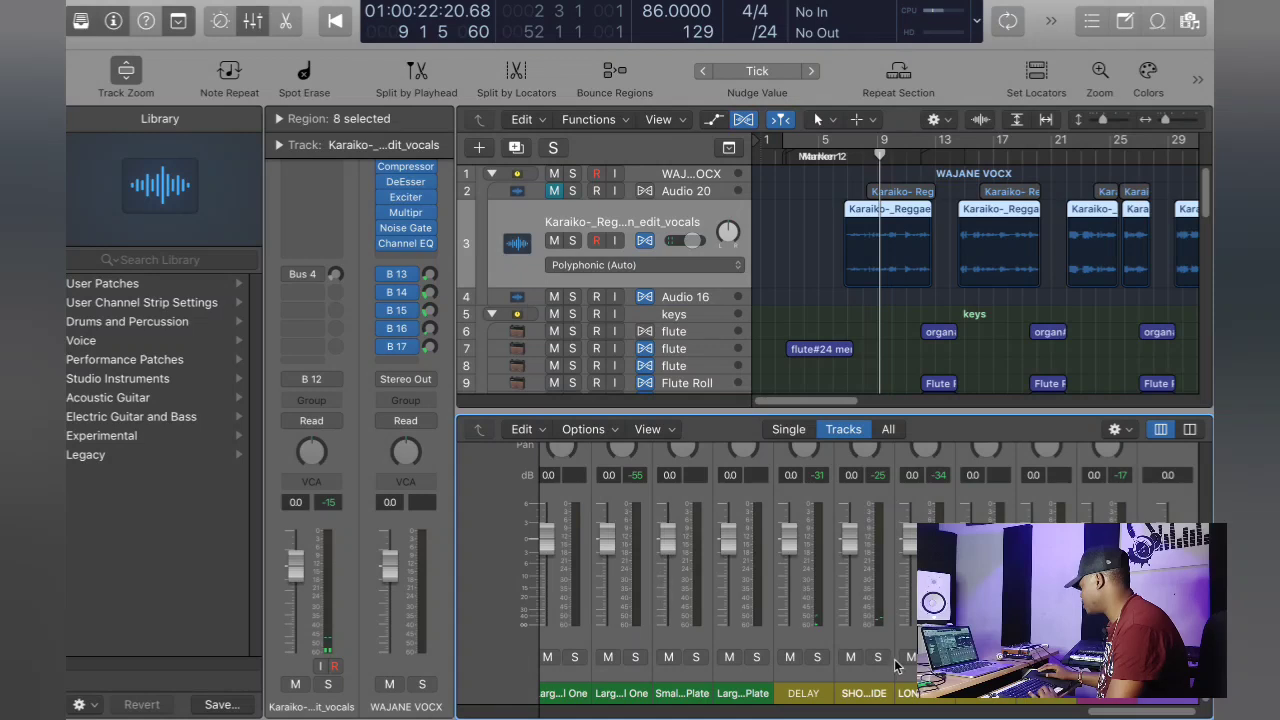
Step: Solo the DELAY channel, play the vocals through it from bar 9, and unsolo it
left_click(816, 657)
key("space")
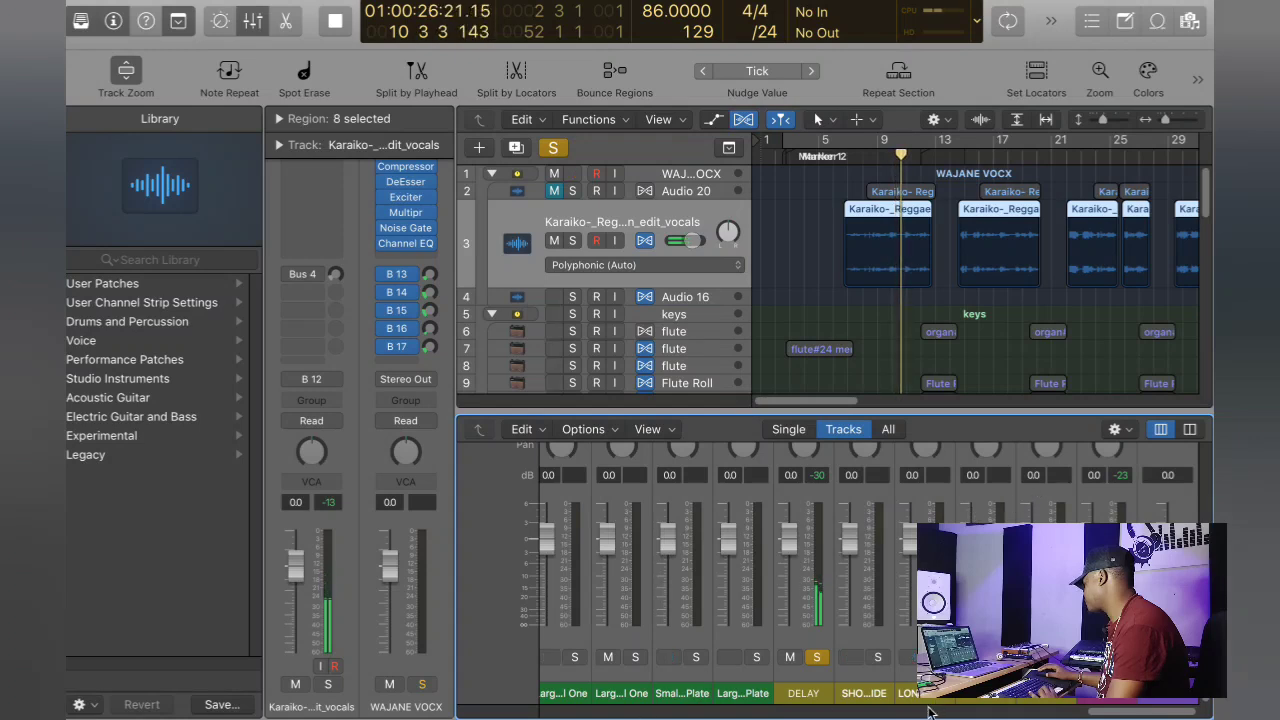
left_click(818, 657)
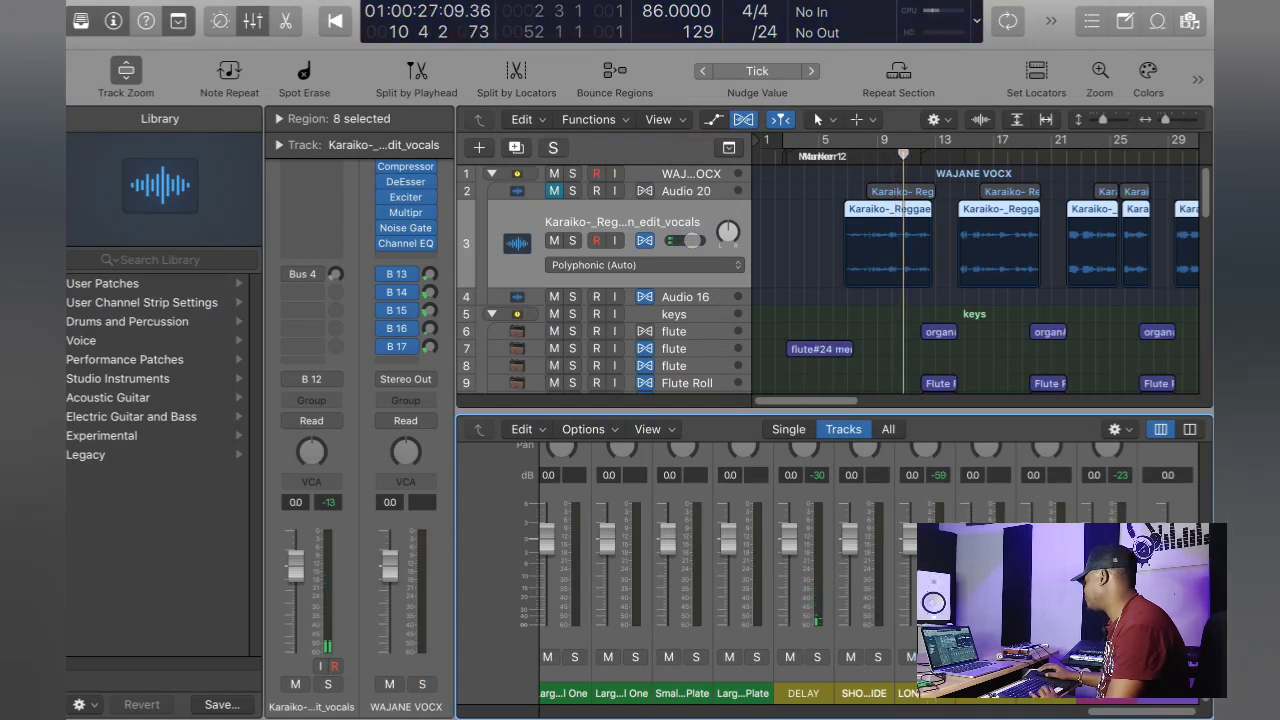
Step: Play the soloed WAJANE VOCX stack from bar 7 to audition the remaining effect channels at the end of the mixer
left_click(422, 684)
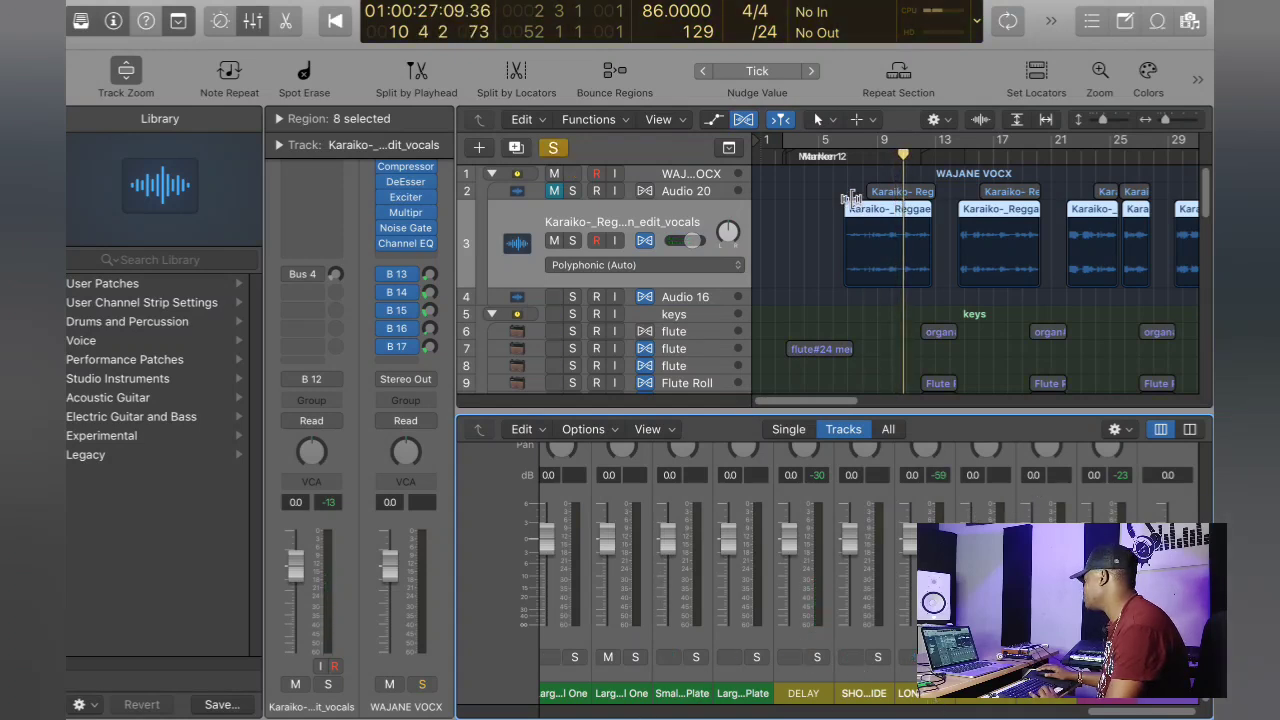
left_click(849, 157)
key("space")
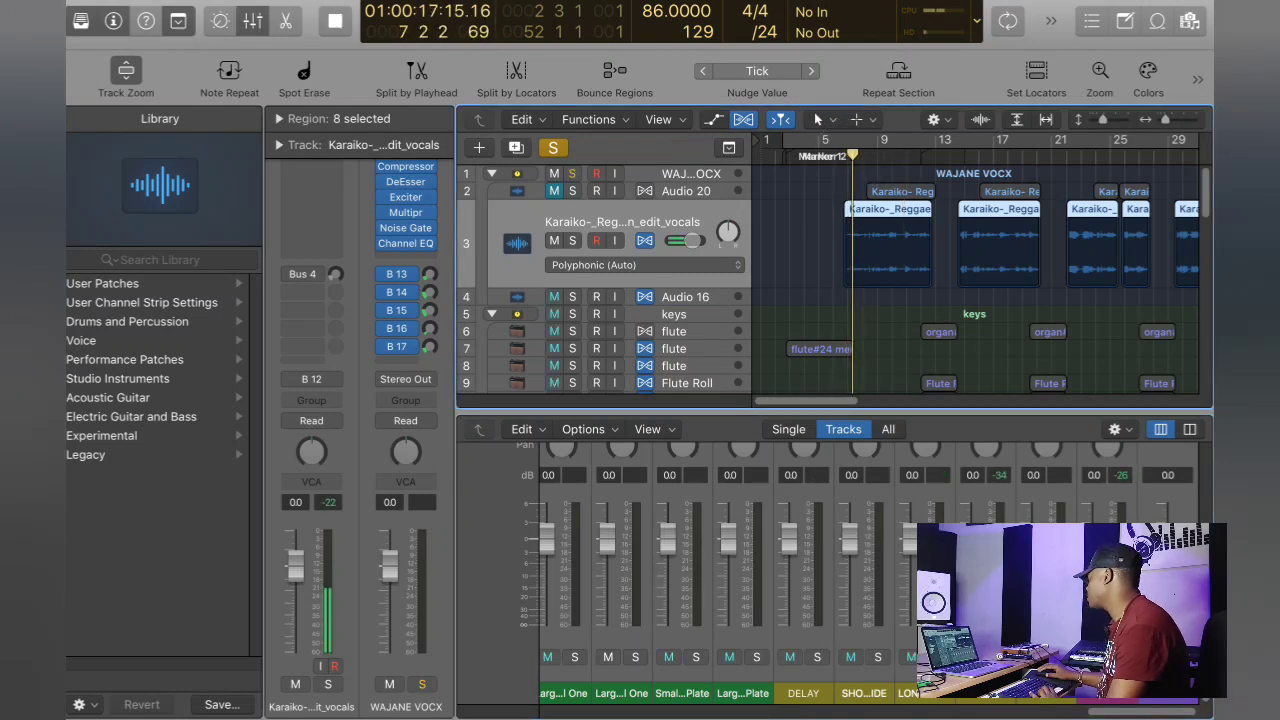
left_click(999, 657)
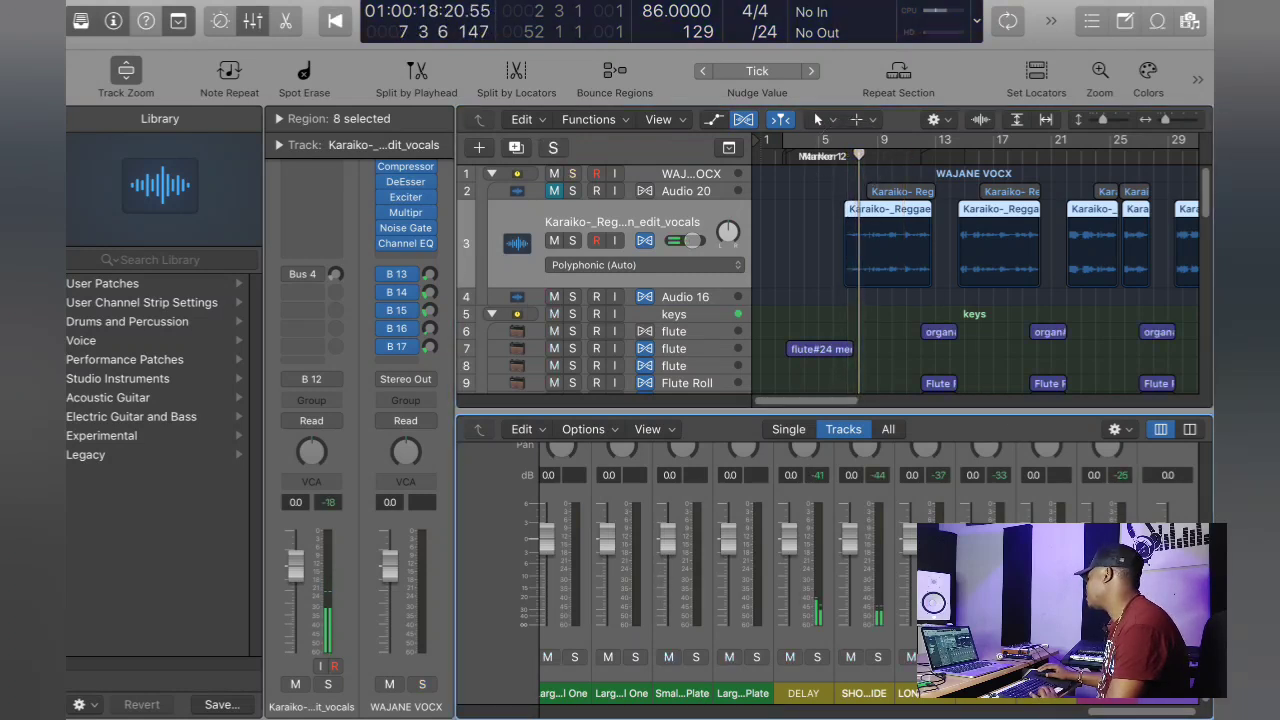
key("space")
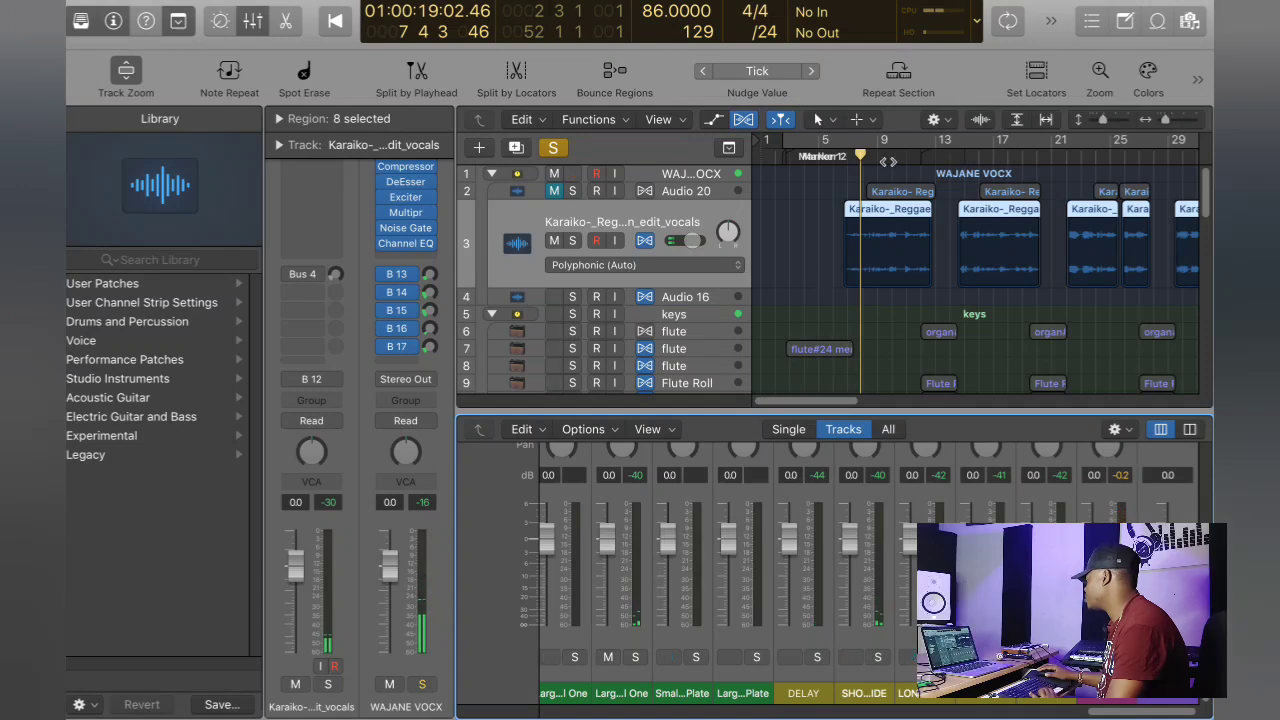
key("space")
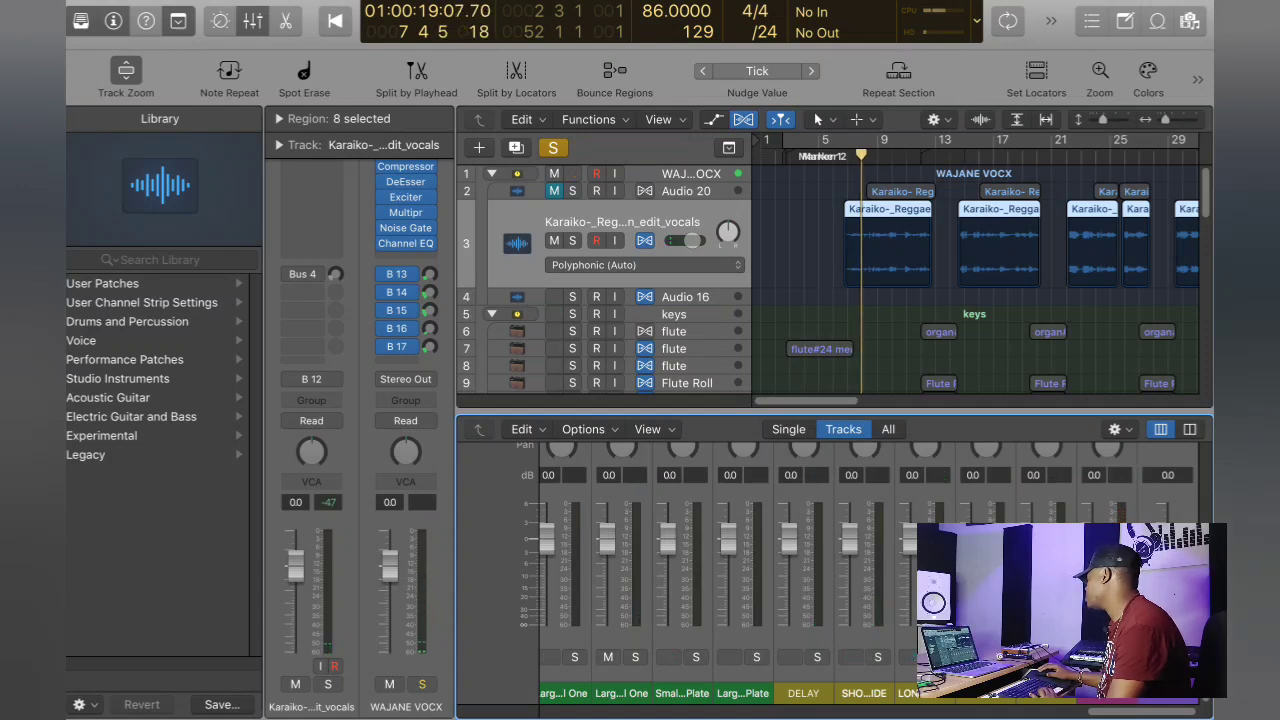
key("space")
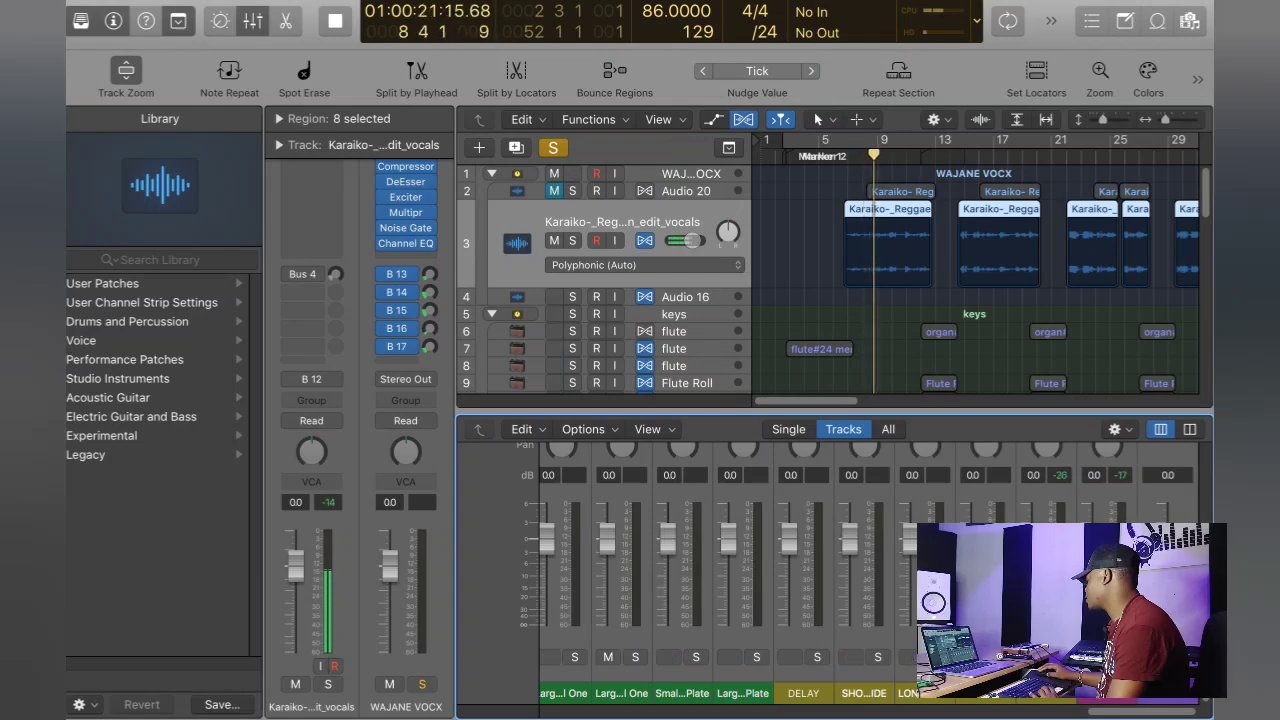
key("space")
key("s")
Step: Return to the vocal channels in the mixer and solo both the Reggae_Version_edit_vocals track and the WAJANE VOCX stack
left_click_drag(1106, 713, 594, 688)
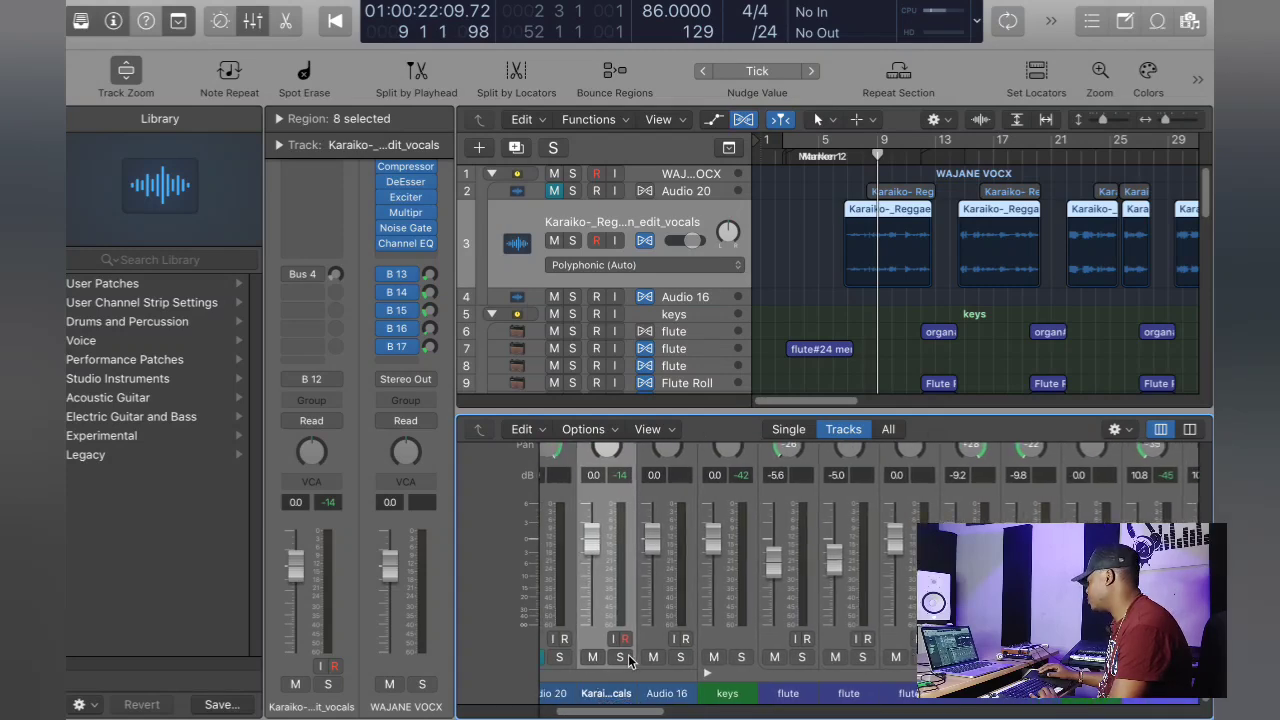
left_click(621, 657)
scroll(665, 585, "up", 10)
scroll(671, 590, "down", 10)
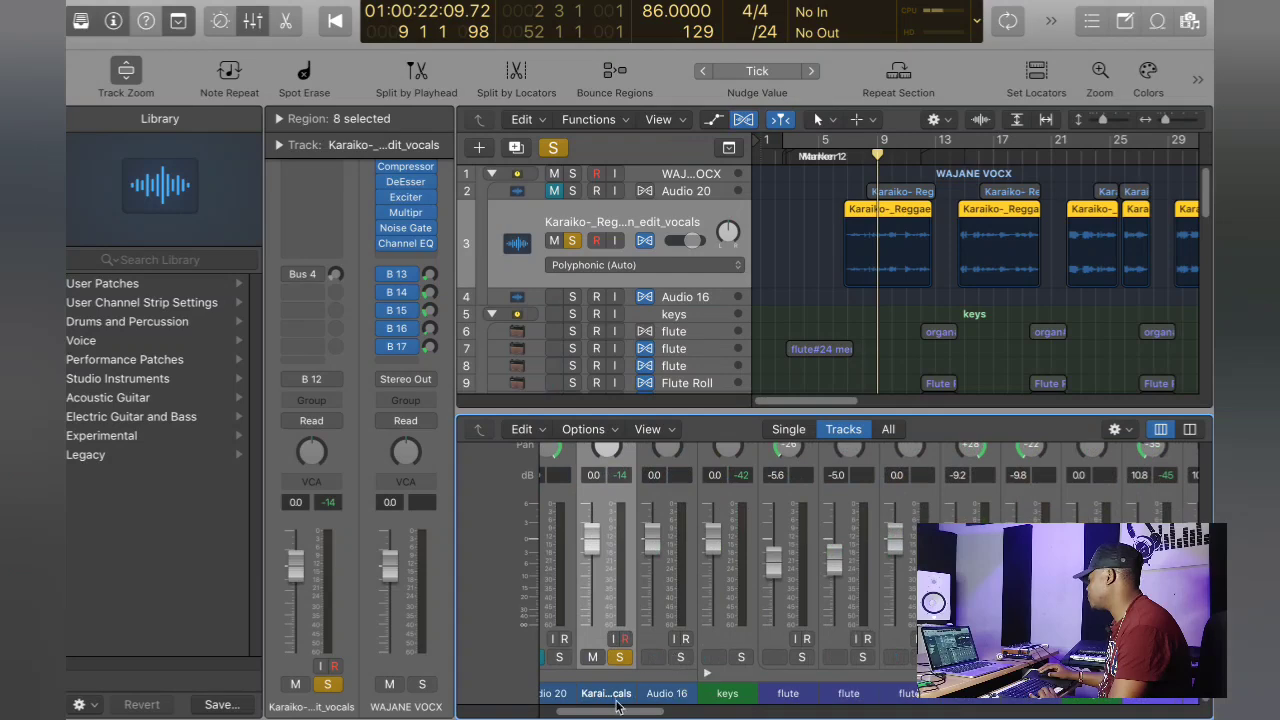
mouse_move(620, 680)
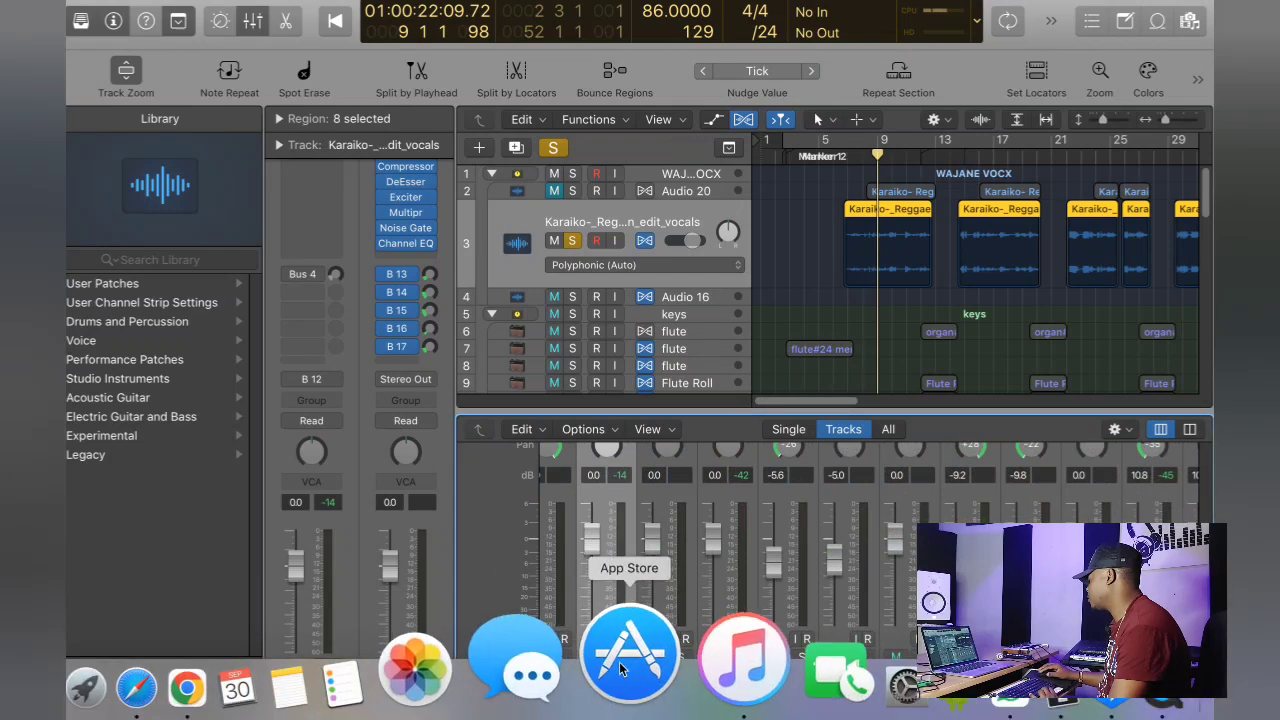
left_click_drag(610, 712, 566, 714)
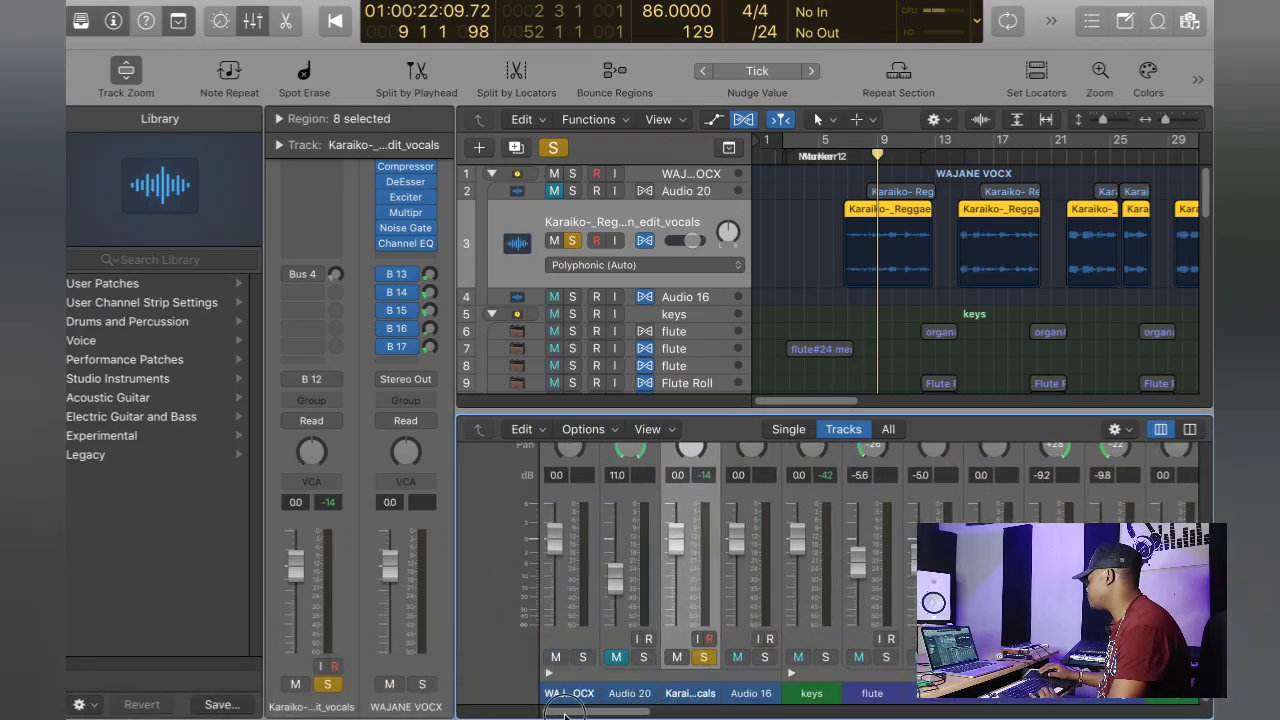
left_click(583, 658)
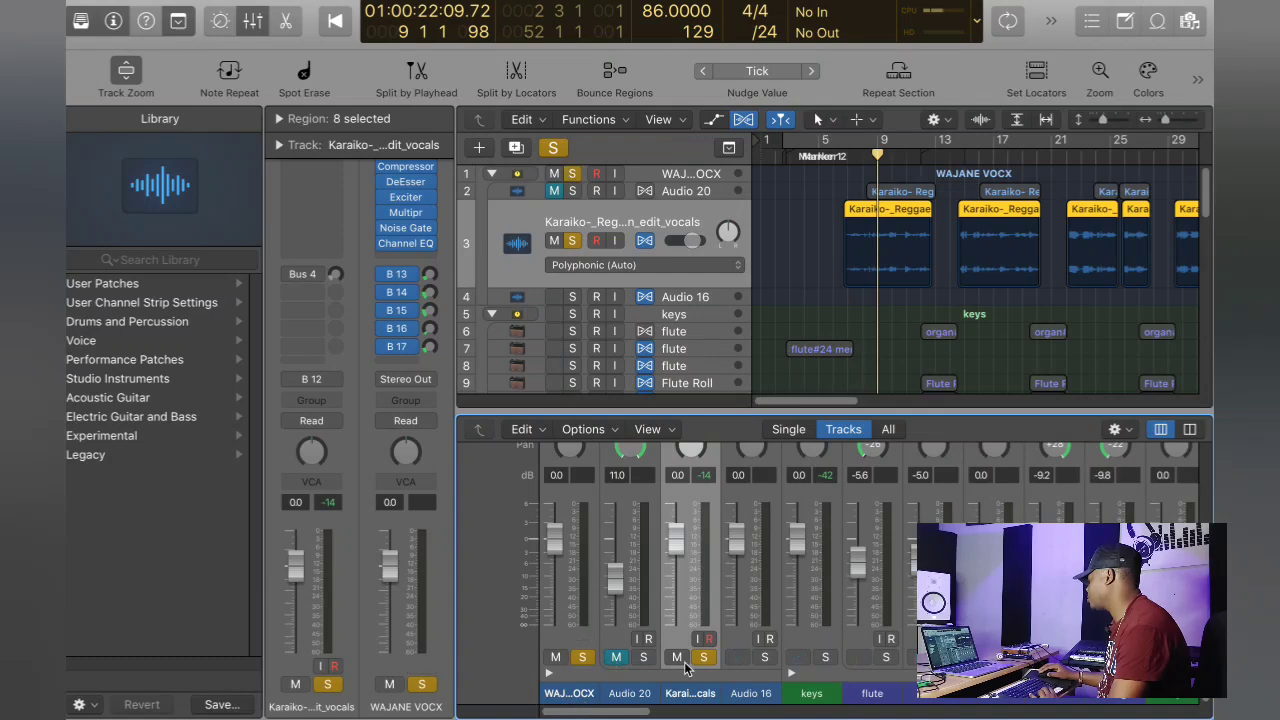
Step: With only WAJANE VOCX soloed, bypass all its audio effects and its sends to buses 13 through 16, and play from bar 9
scroll(660, 610, "up", 5)
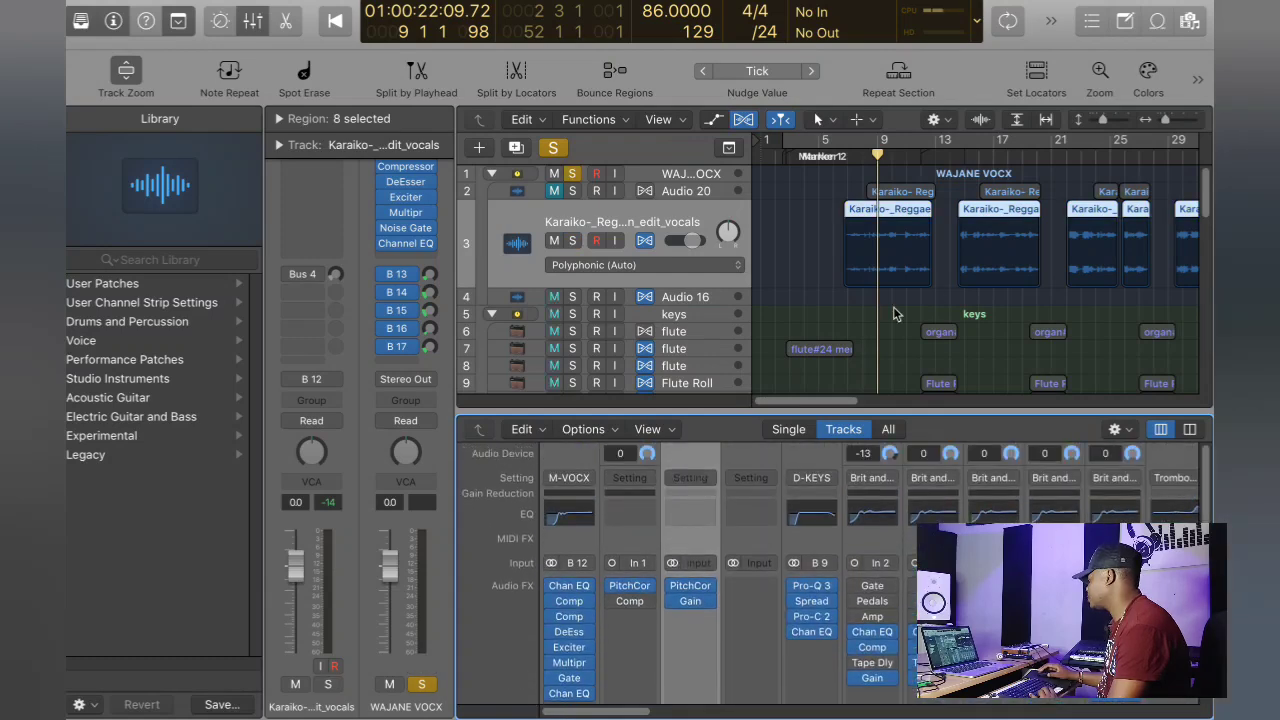
scroll(600, 600, "down", 3)
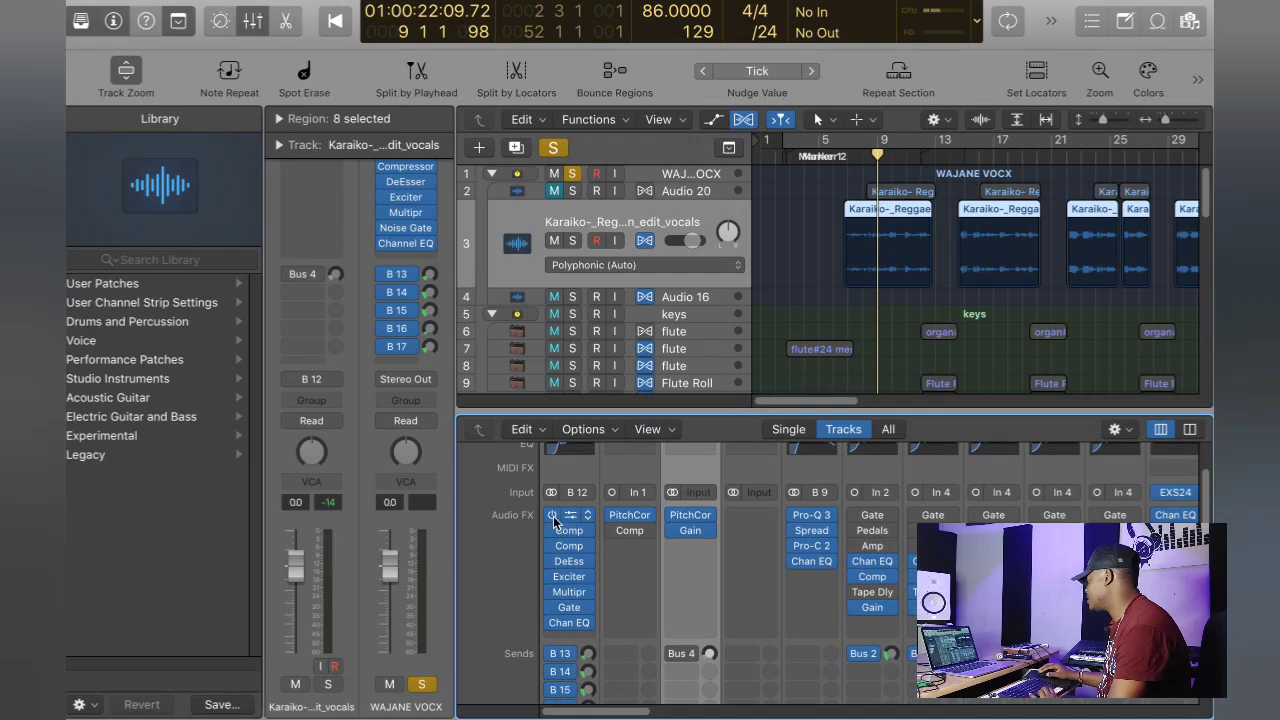
left_click_drag(545, 551, 556, 714)
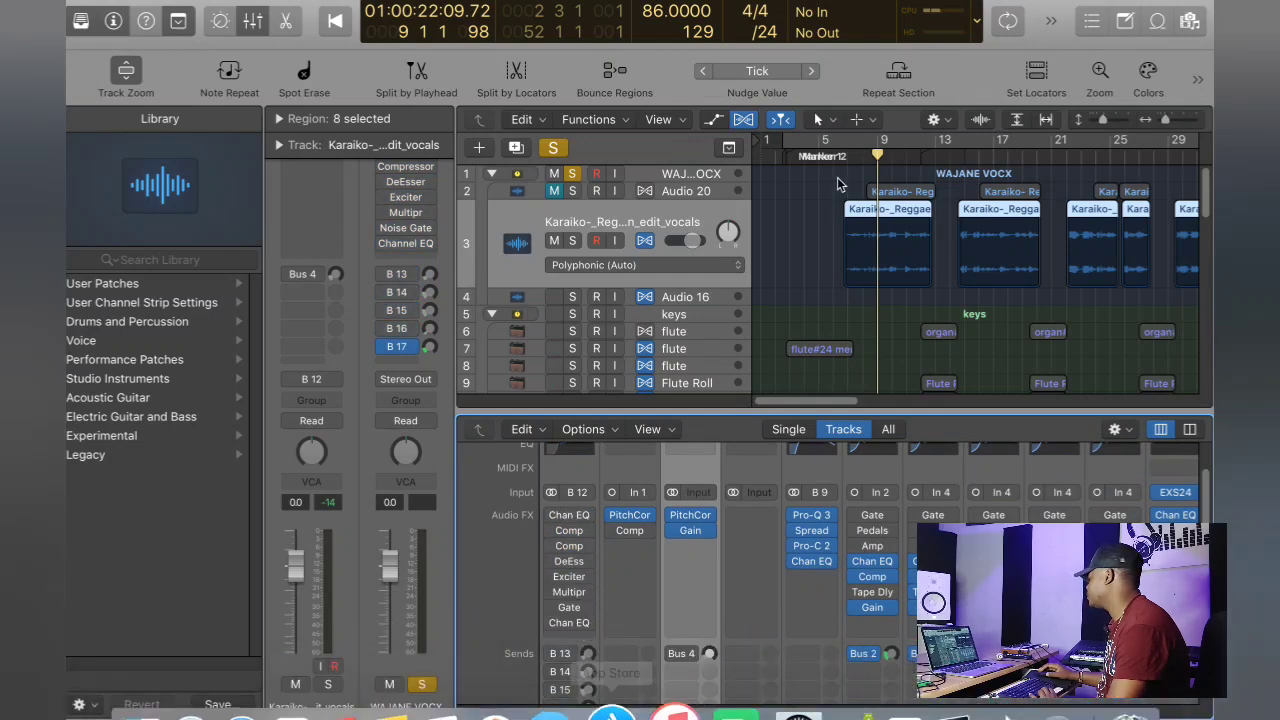
scroll(864, 170, "down", 1)
key("space")
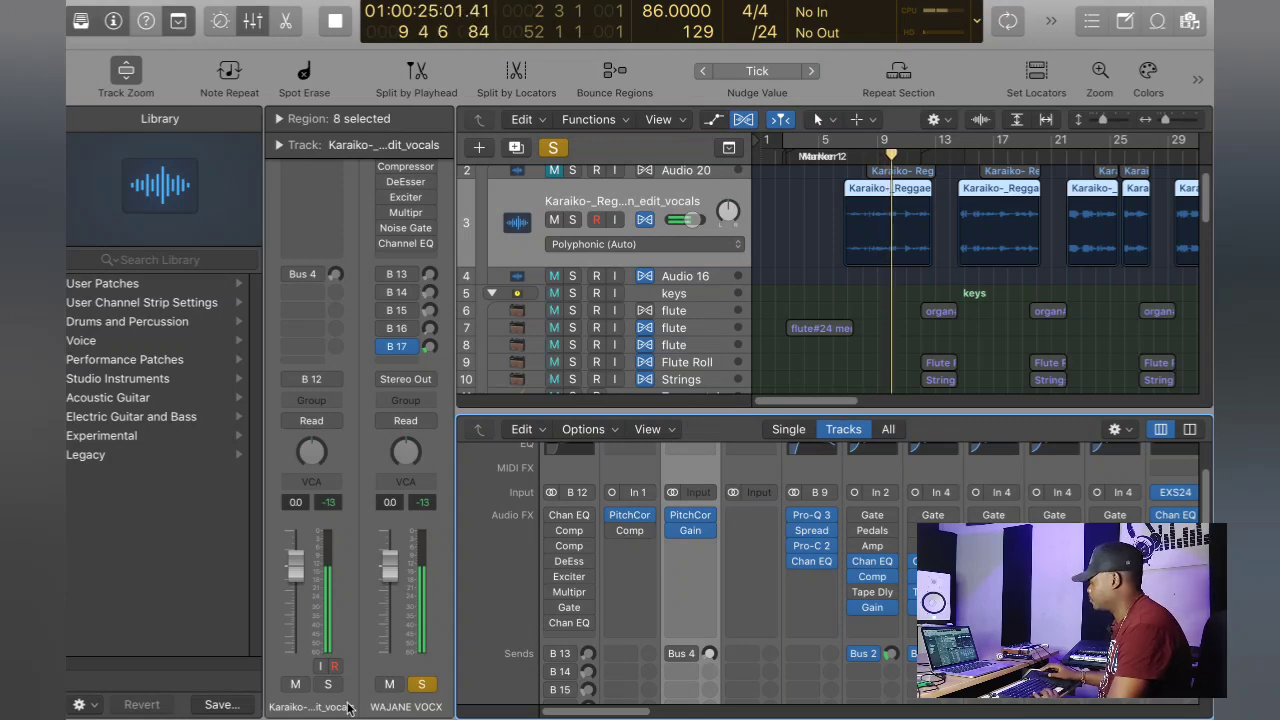
Step: Re-enable all audio effects and the sends to buses 13 through 16 on WAJANE VOCX, and play the soloed vocals from bar 10
key("space")
mouse_move(590, 578)
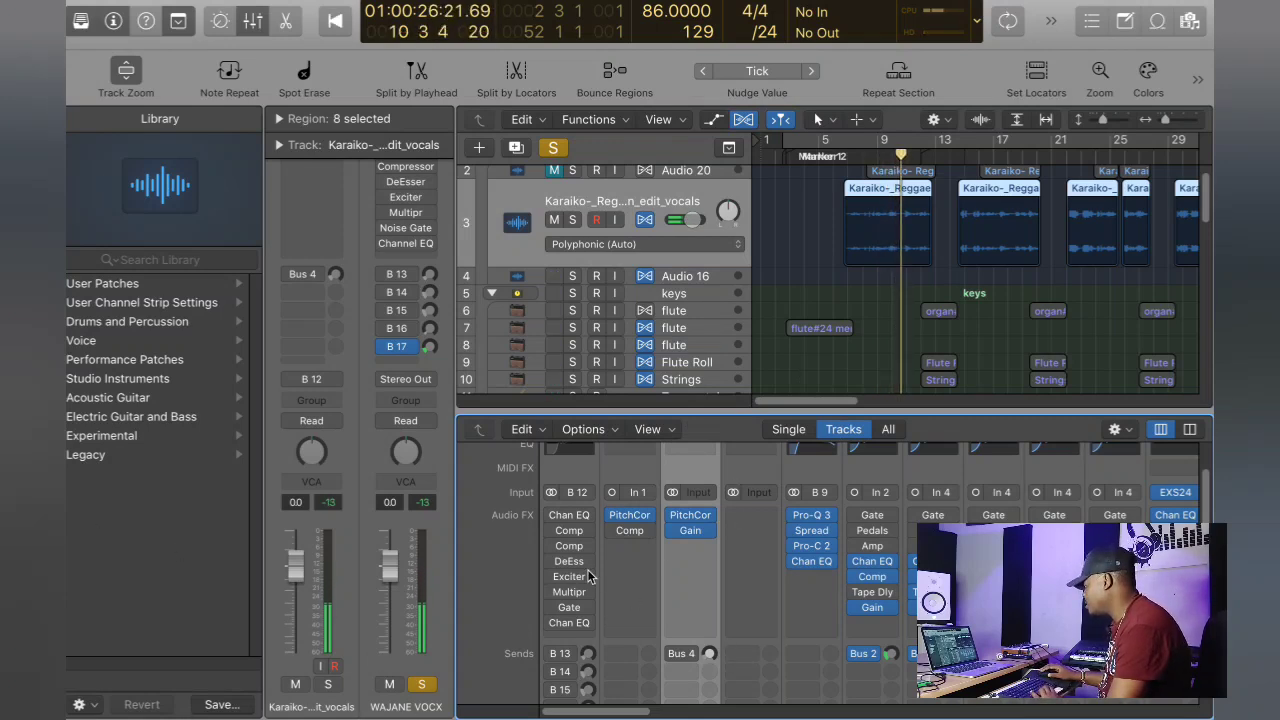
left_click_drag(549, 517, 531, 651)
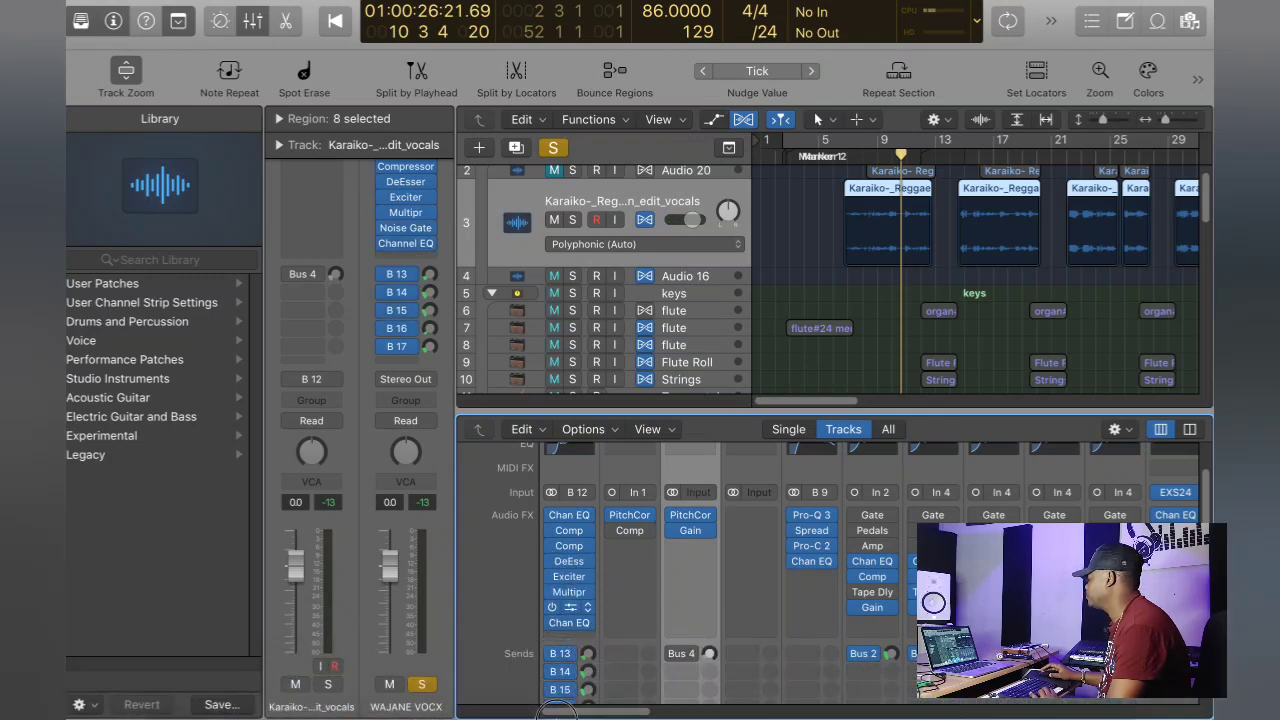
scroll(632, 560, "down", 3)
key("space")
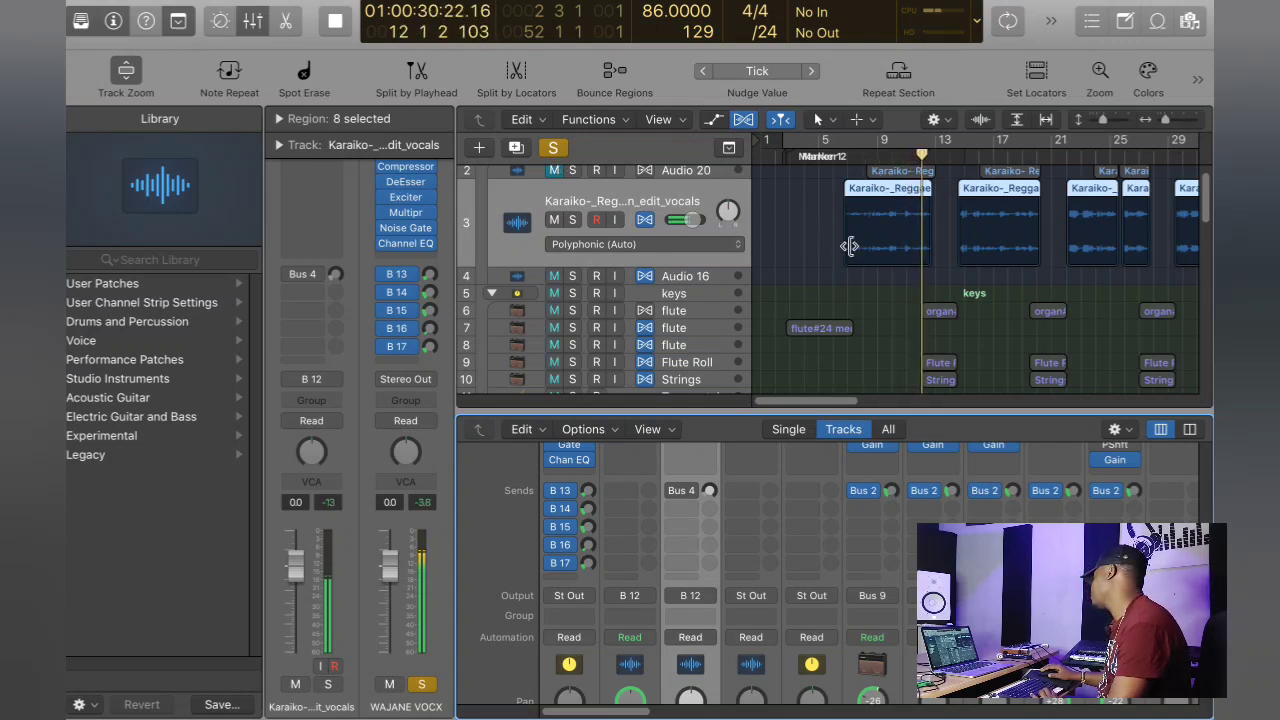
key("space")
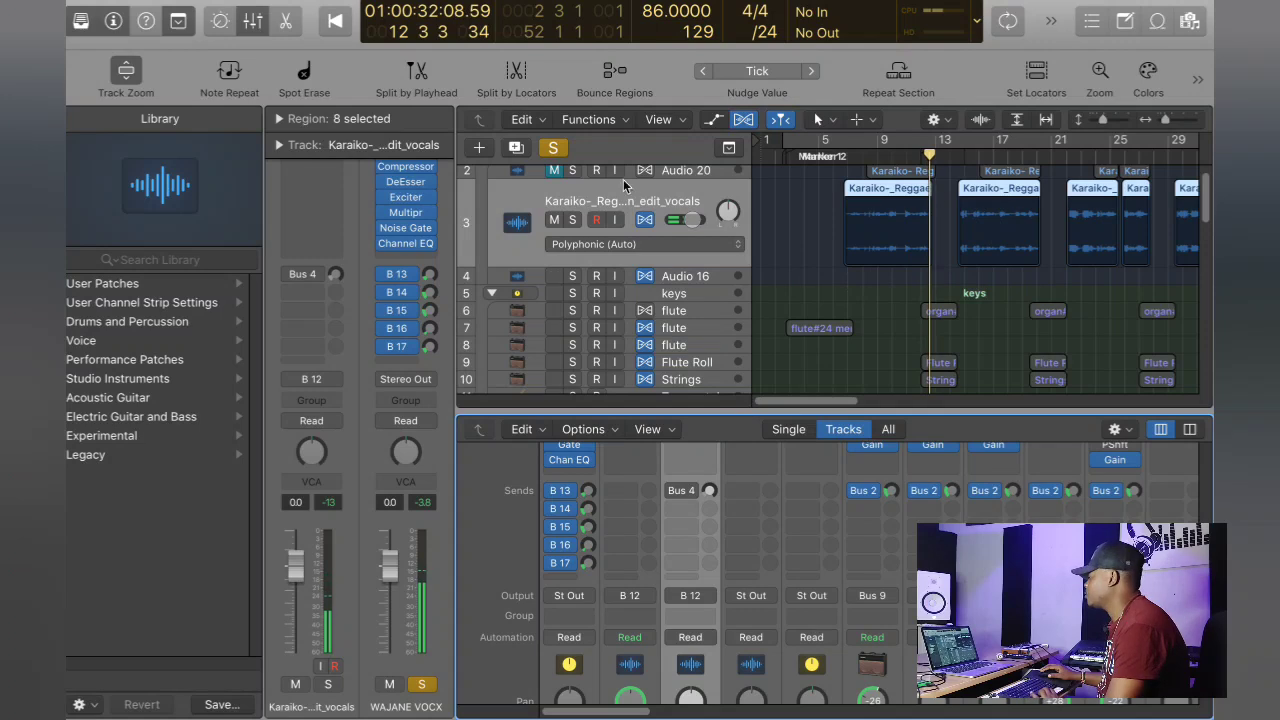
Step: Clear all solos, move the playhead to bar 7 and hide the mixer
left_click(552, 146)
left_click(552, 146)
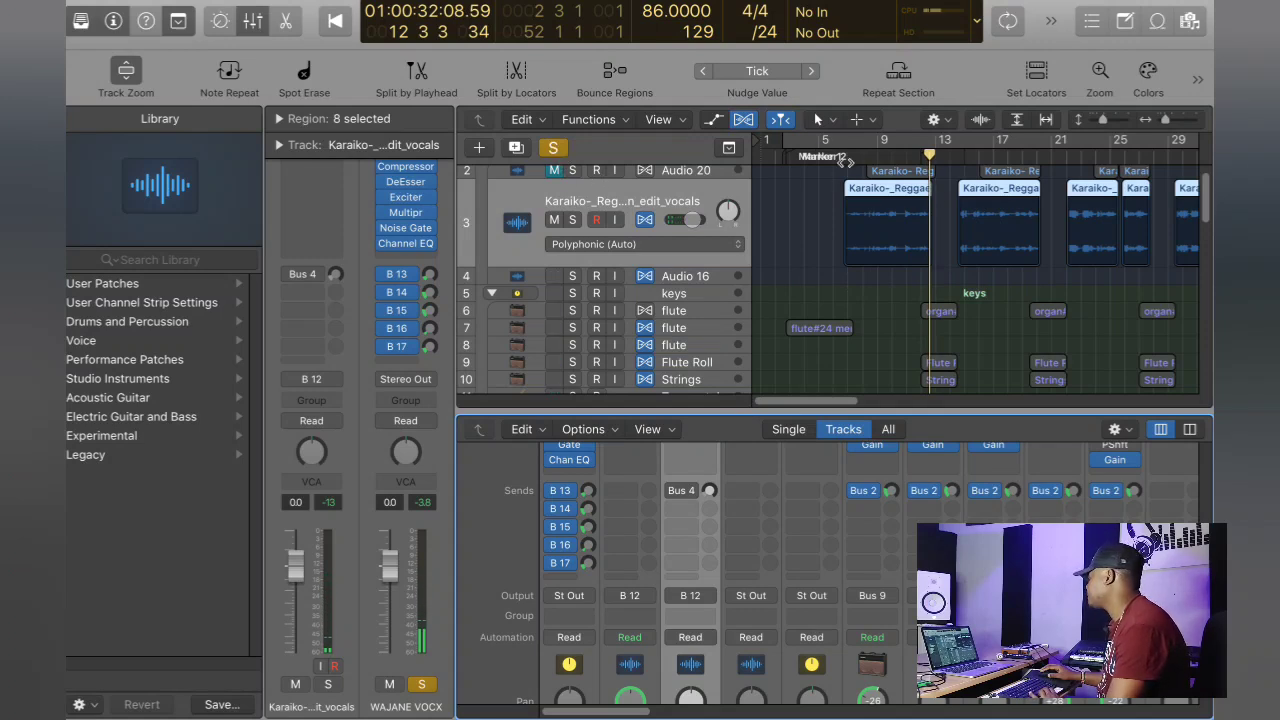
left_click(846, 156)
left_click(555, 146)
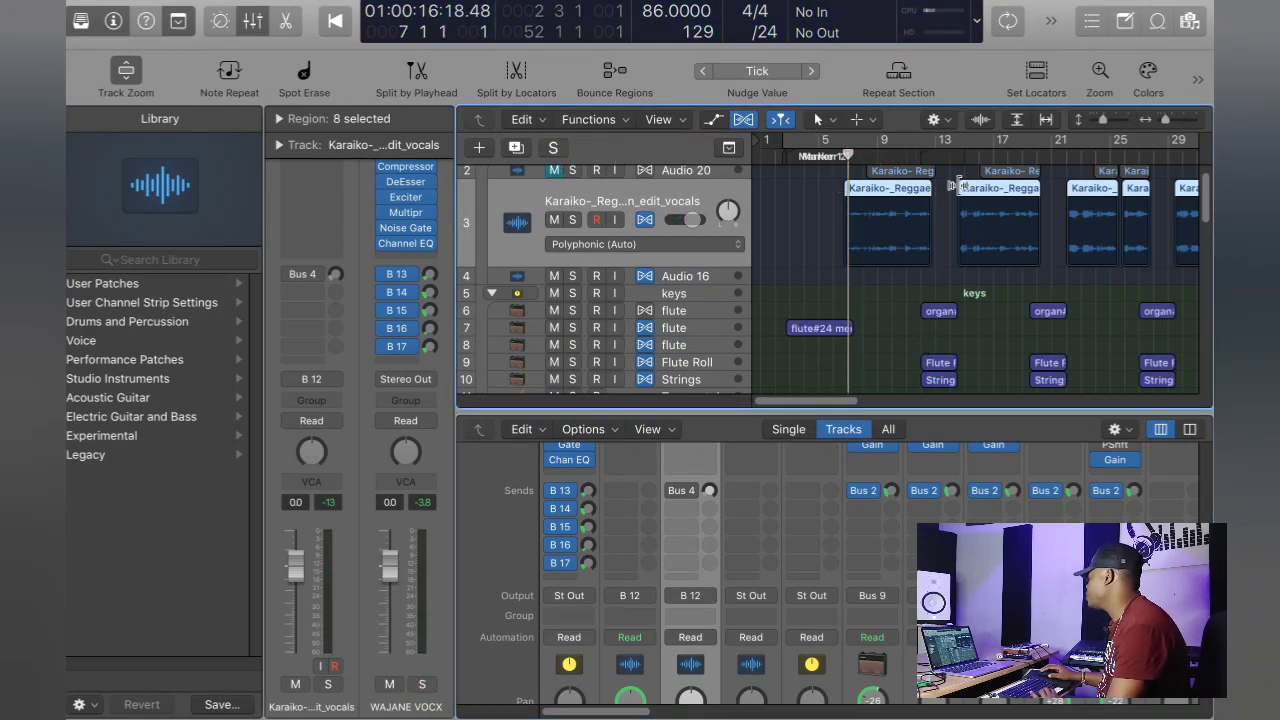
key("x")
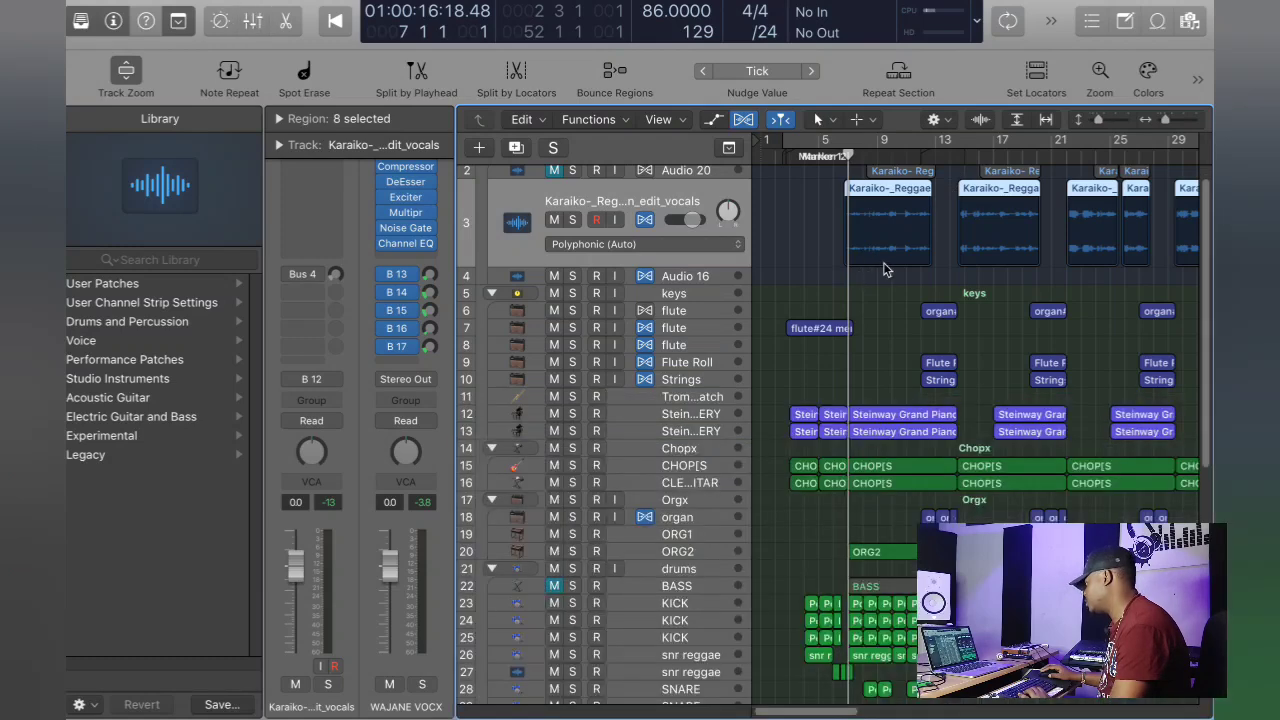
Step: Play the full arrangement with the processed vocals from bar 6, with cycle mode off
left_click(843, 139)
left_click(837, 157)
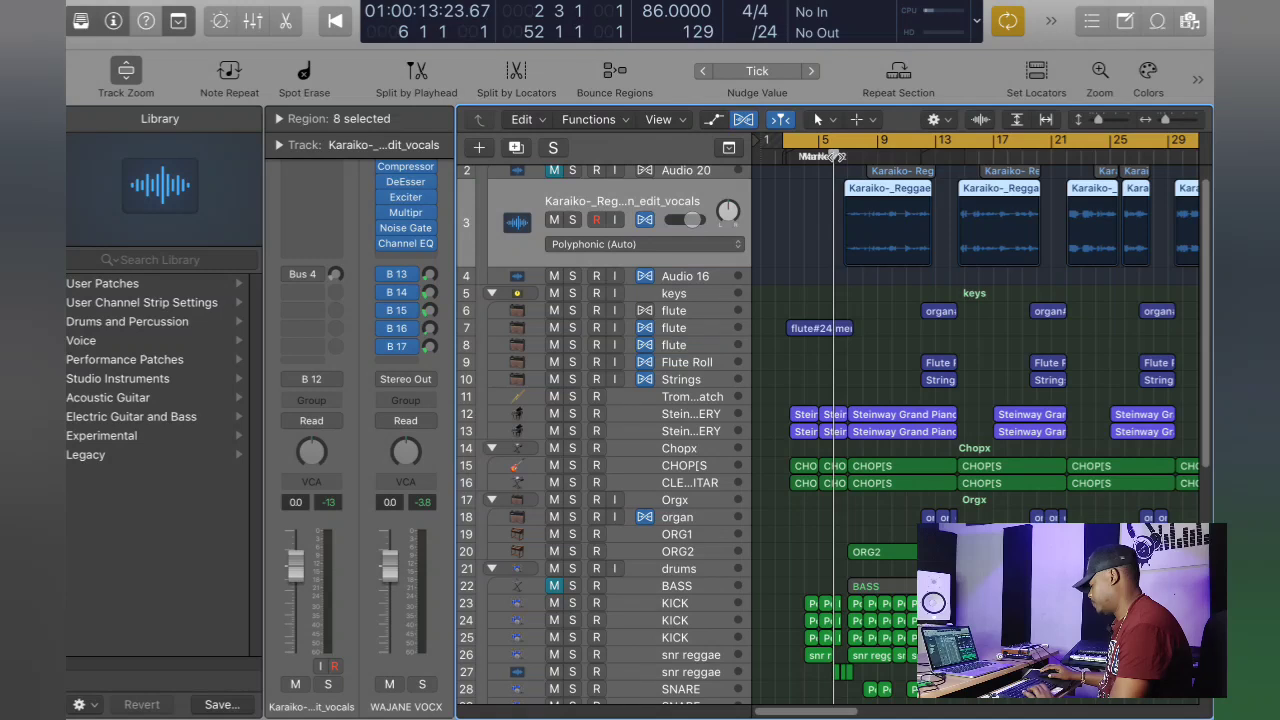
key("c")
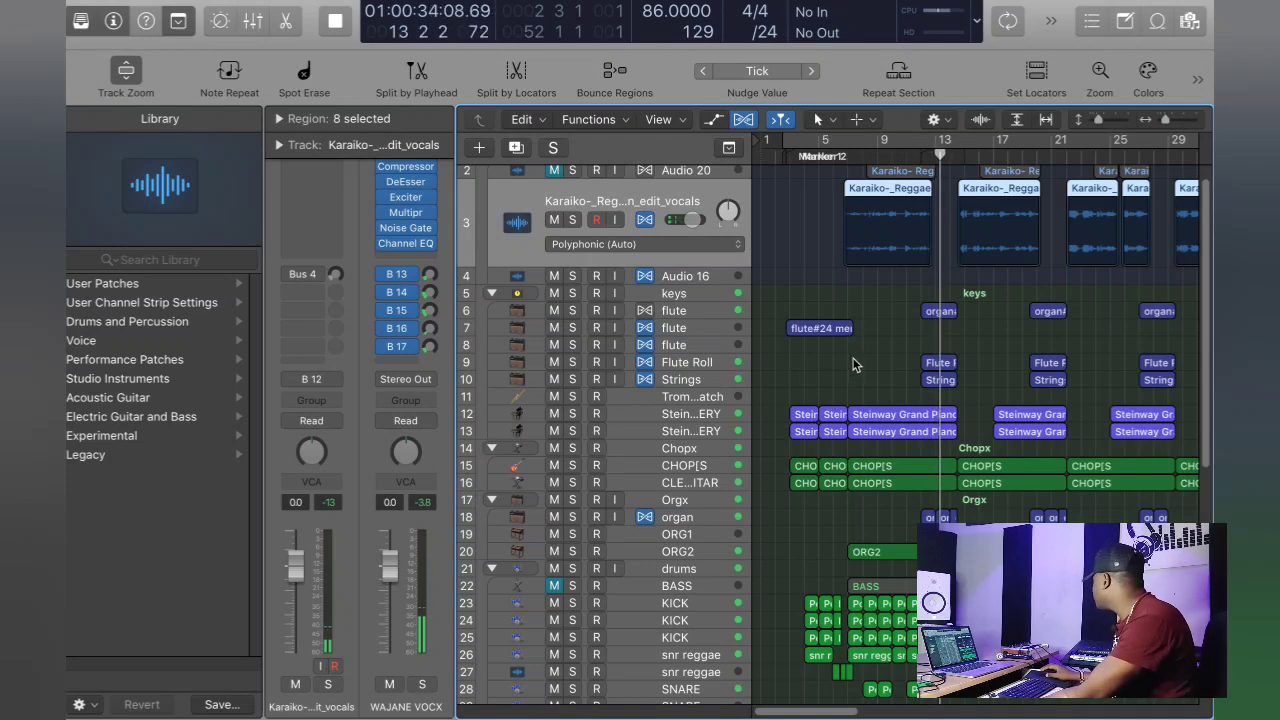
key("space")
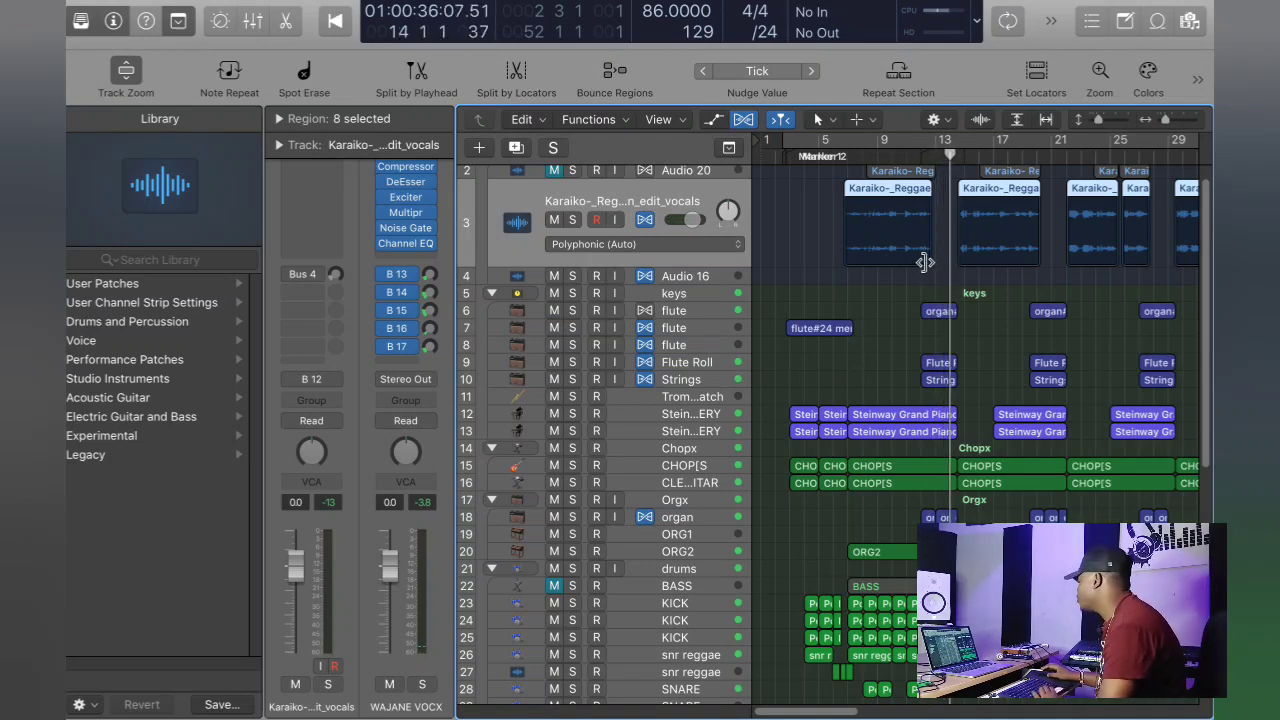
Step: Unmute the BASS track under the drums stack and select it
scroll(860, 555, "down", 5)
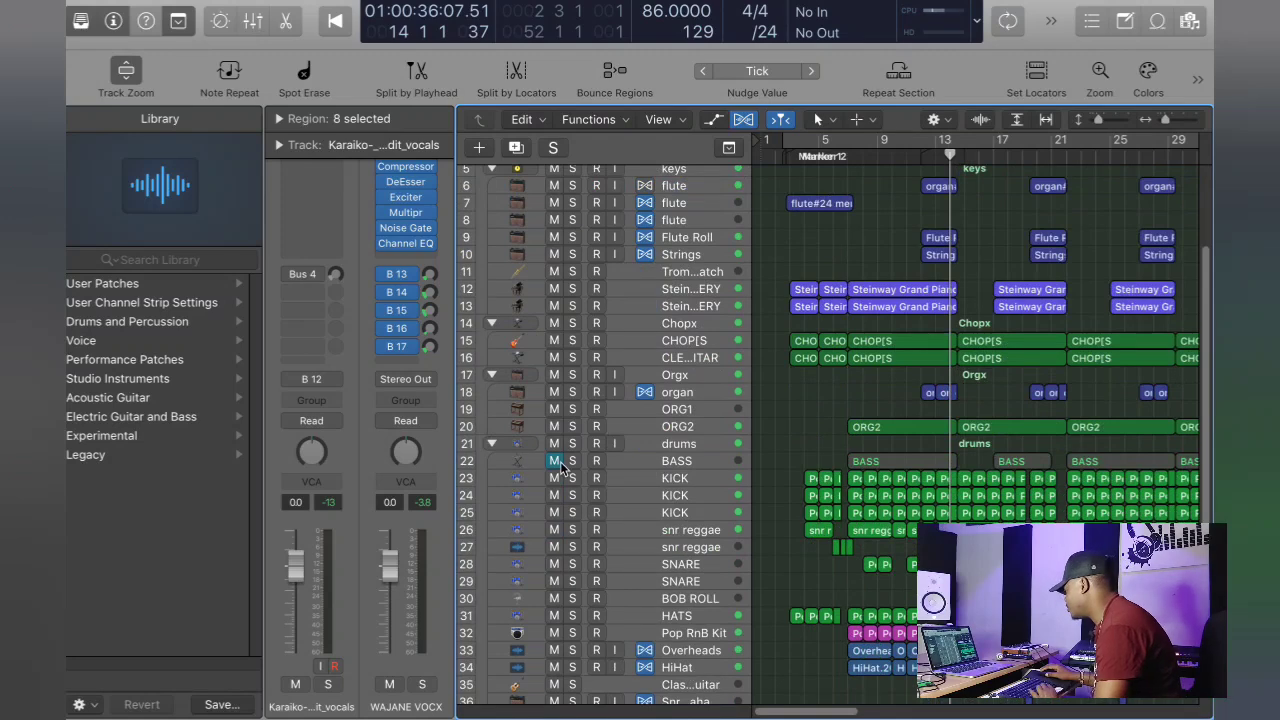
left_click(556, 461)
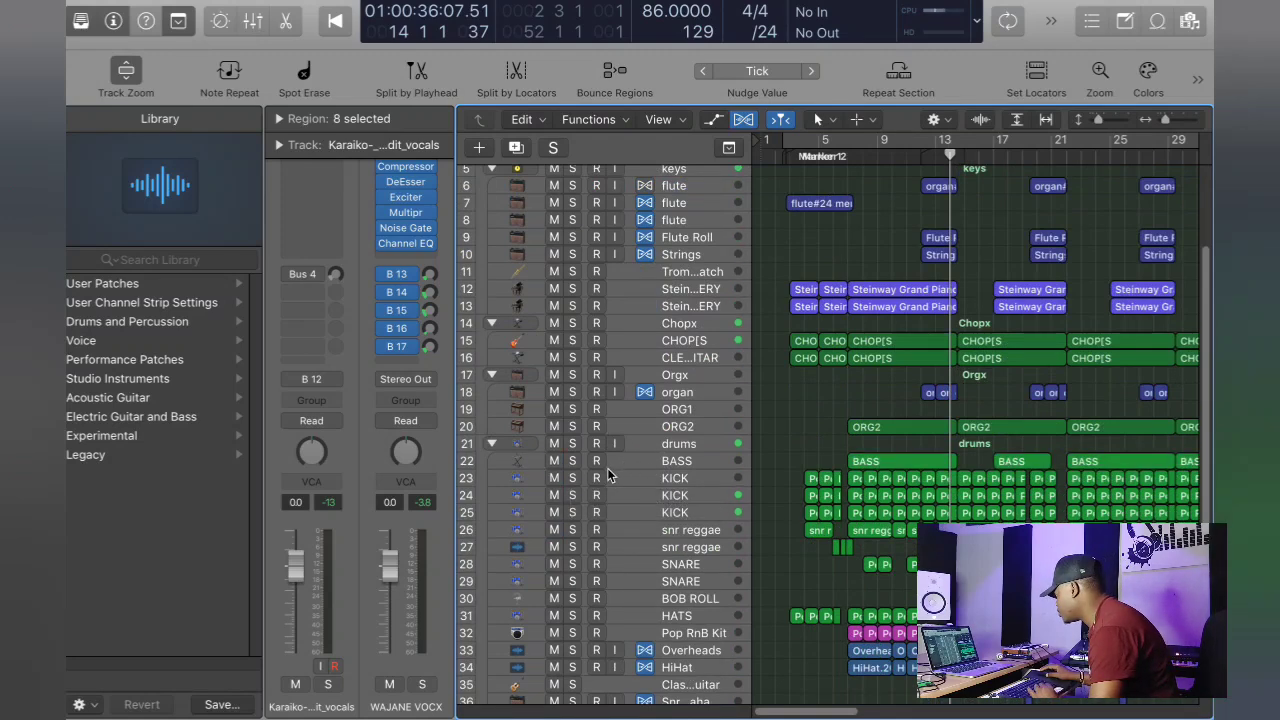
left_click(646, 465)
Step: Solo the BASS track, play the bass line on its own, and unsolo it
left_click(572, 434)
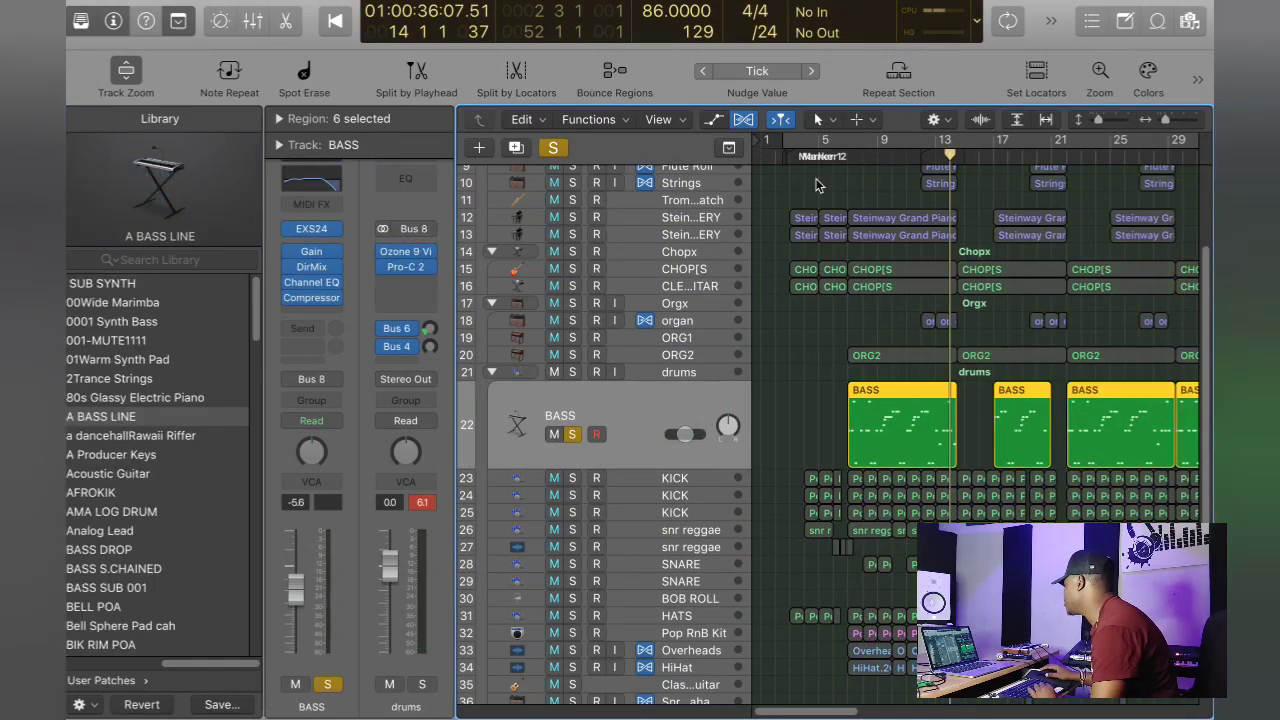
key("space")
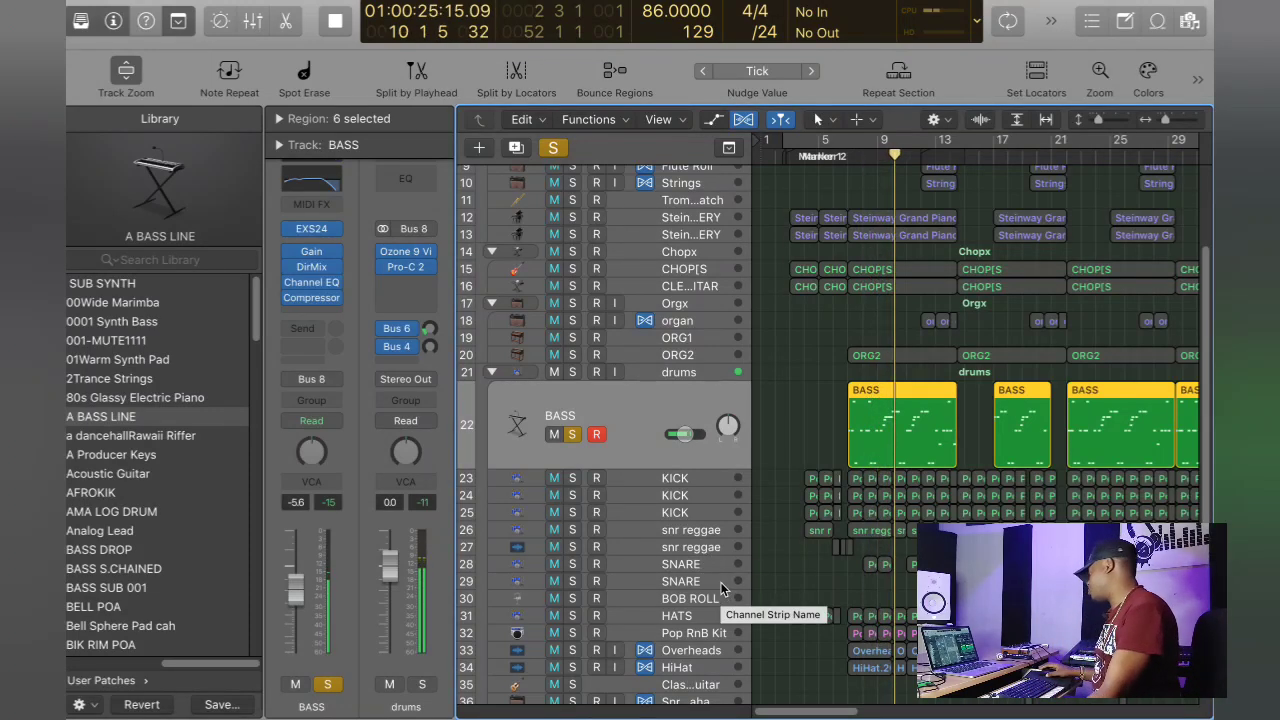
left_click(571, 433)
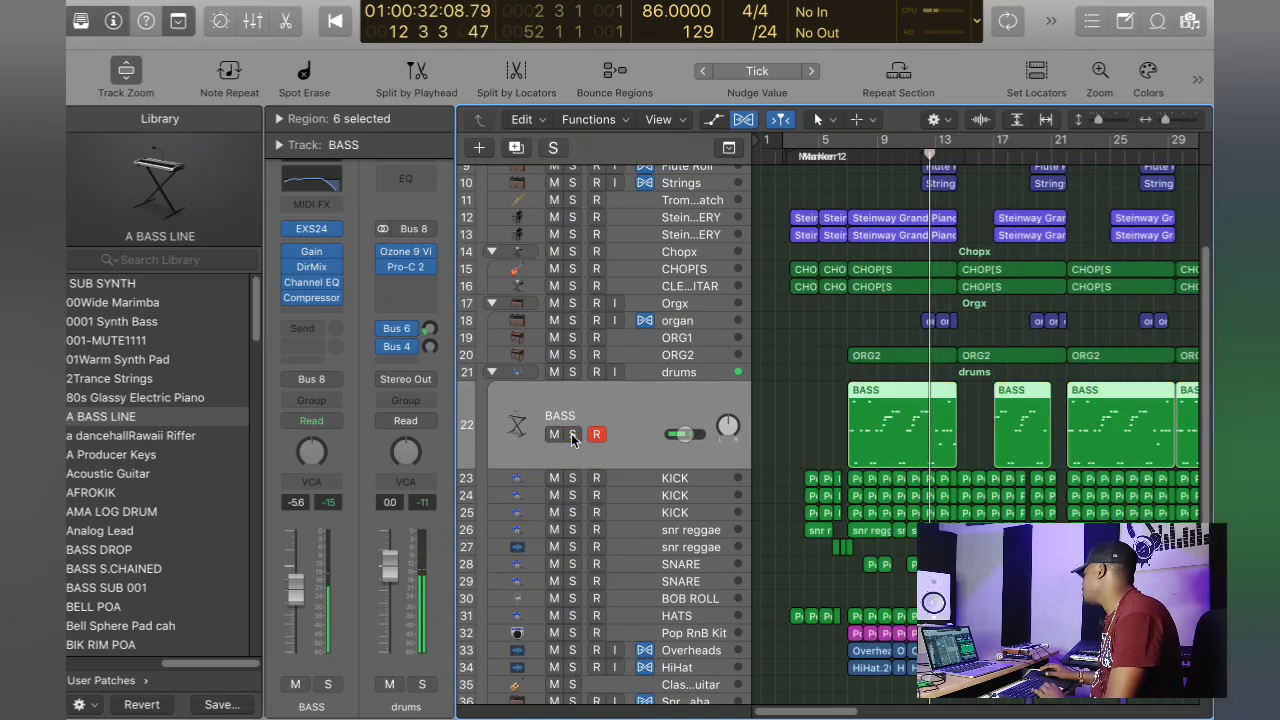
Step: Play the full arrangement with the bass from about bar 7, stop playback and deselect the BASS regions
left_click(849, 158)
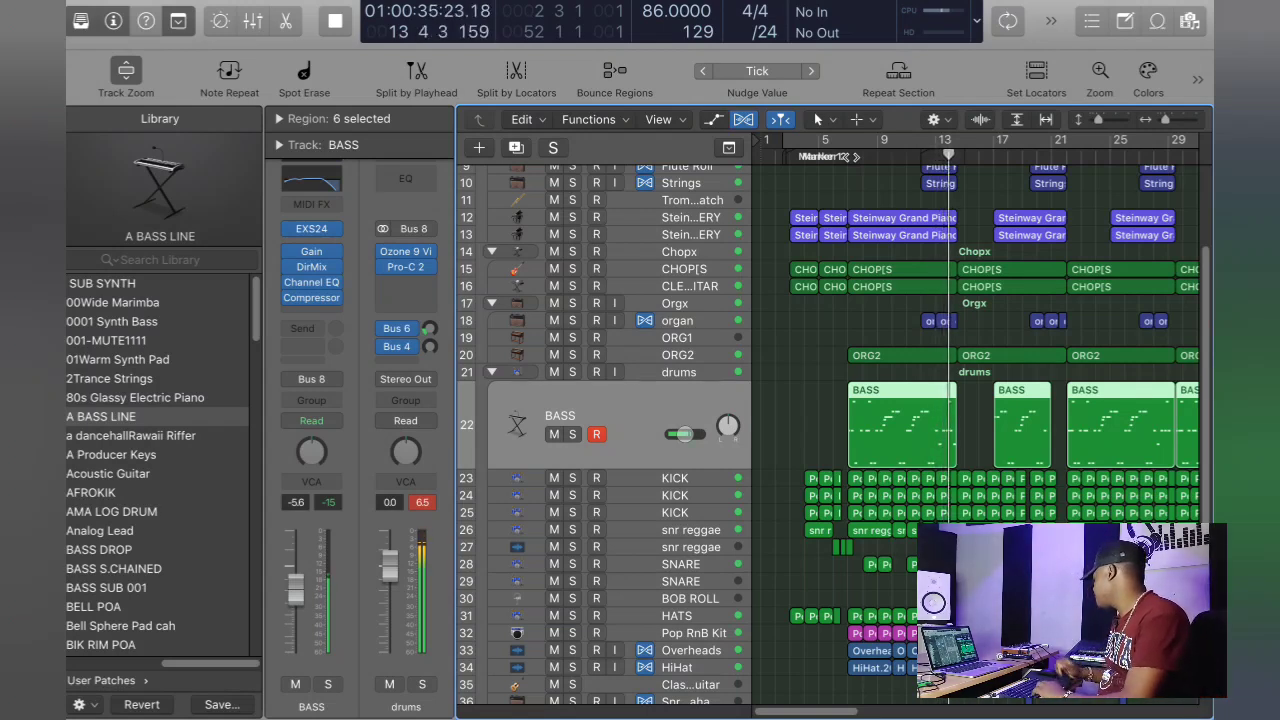
key("space")
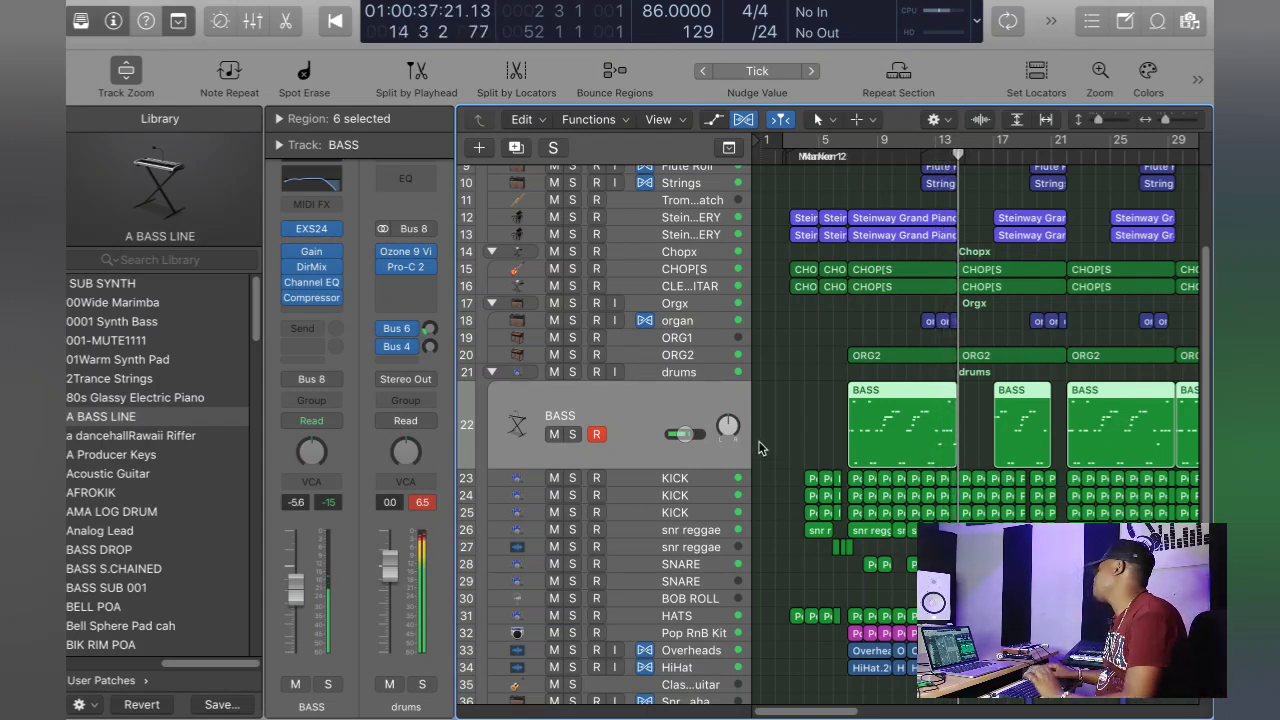
left_click(978, 403)
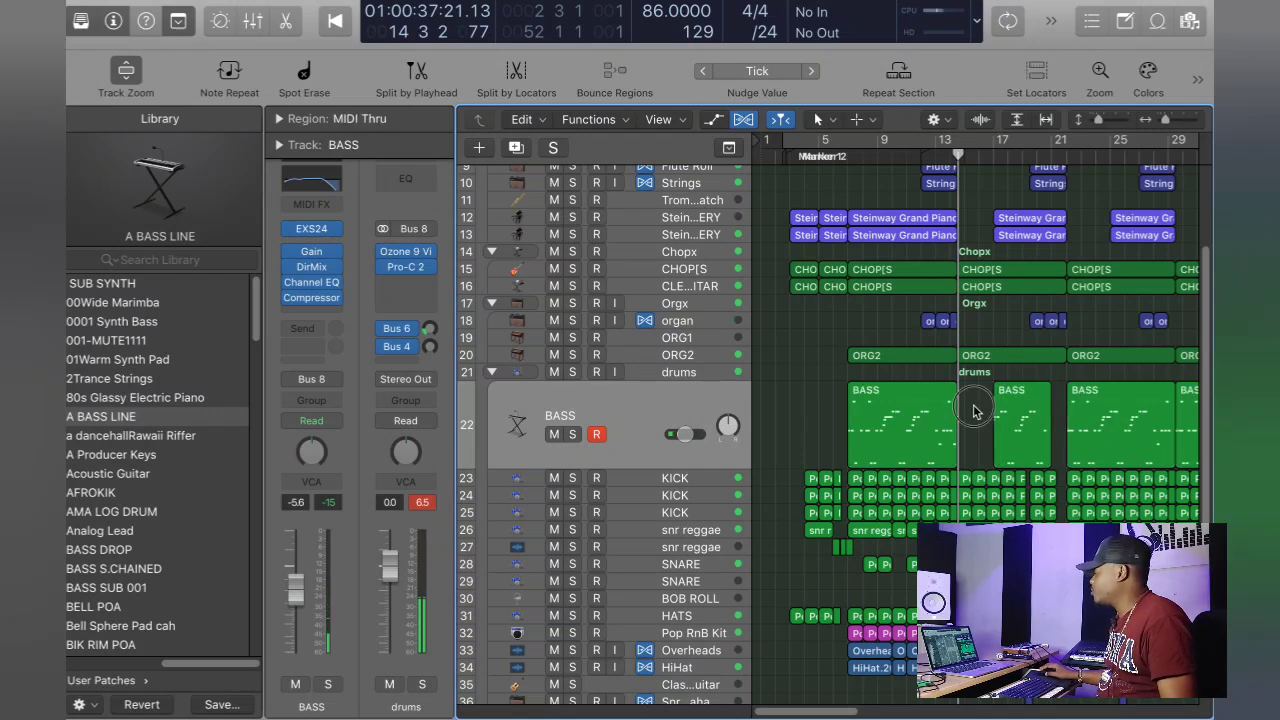